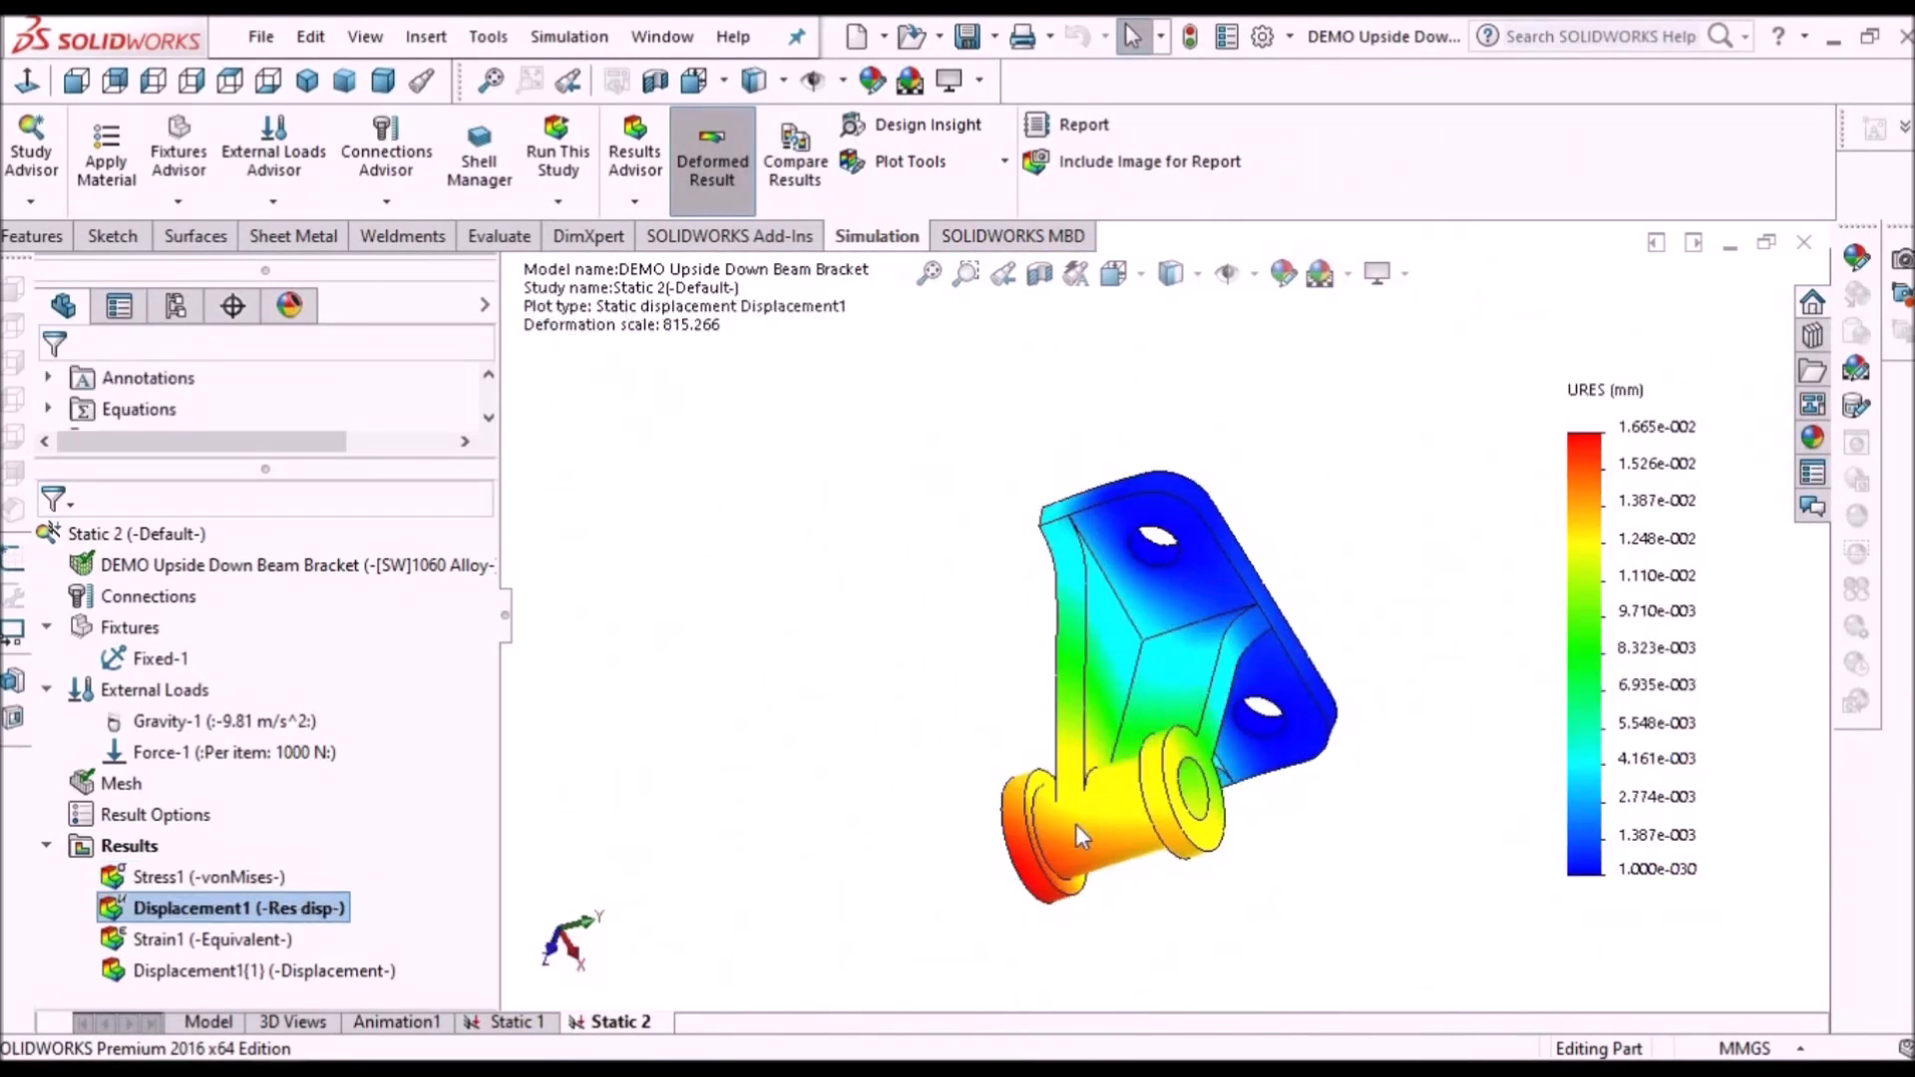
{"action": "middle_click_drag", "start_coordinate": [1082, 838], "coordinate": [1229, 916]}
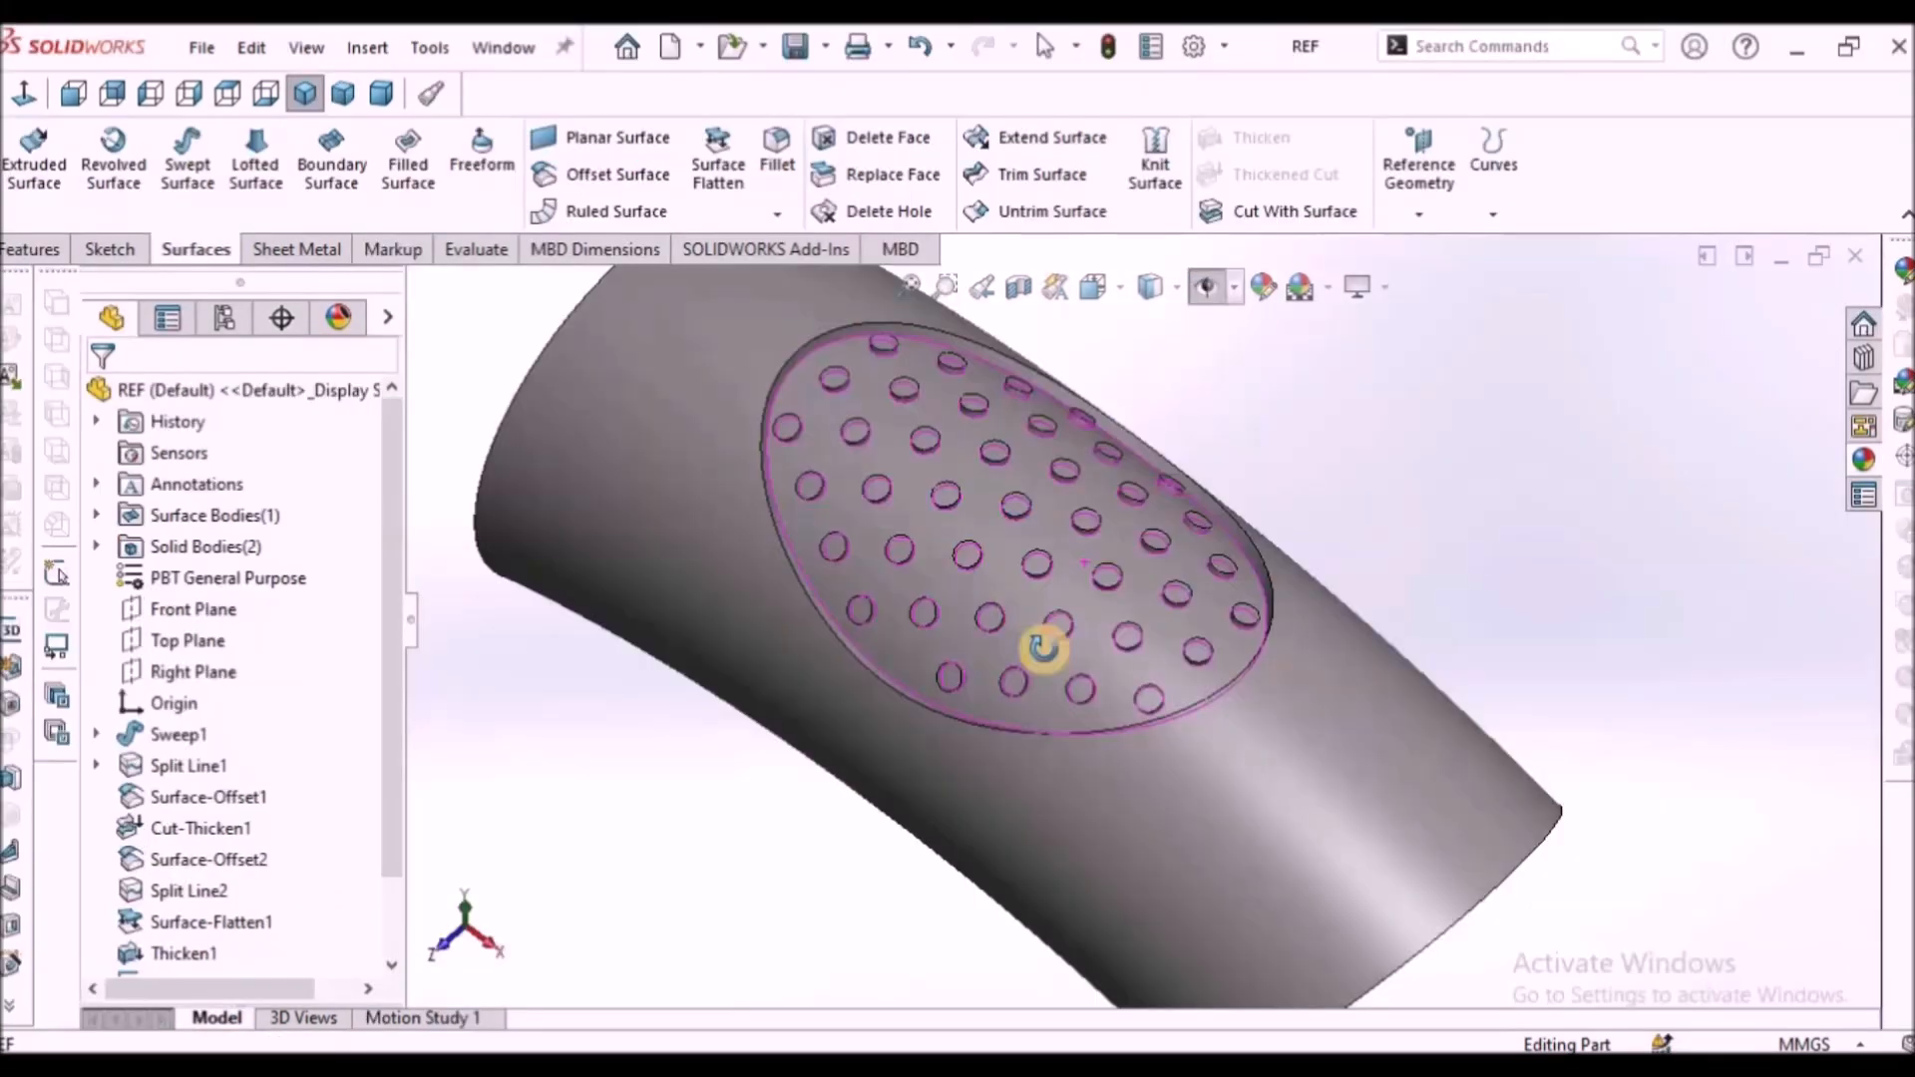
{"action": "middle_click_drag", "start_coordinate": [1039, 645], "coordinate": [1274, 642]}
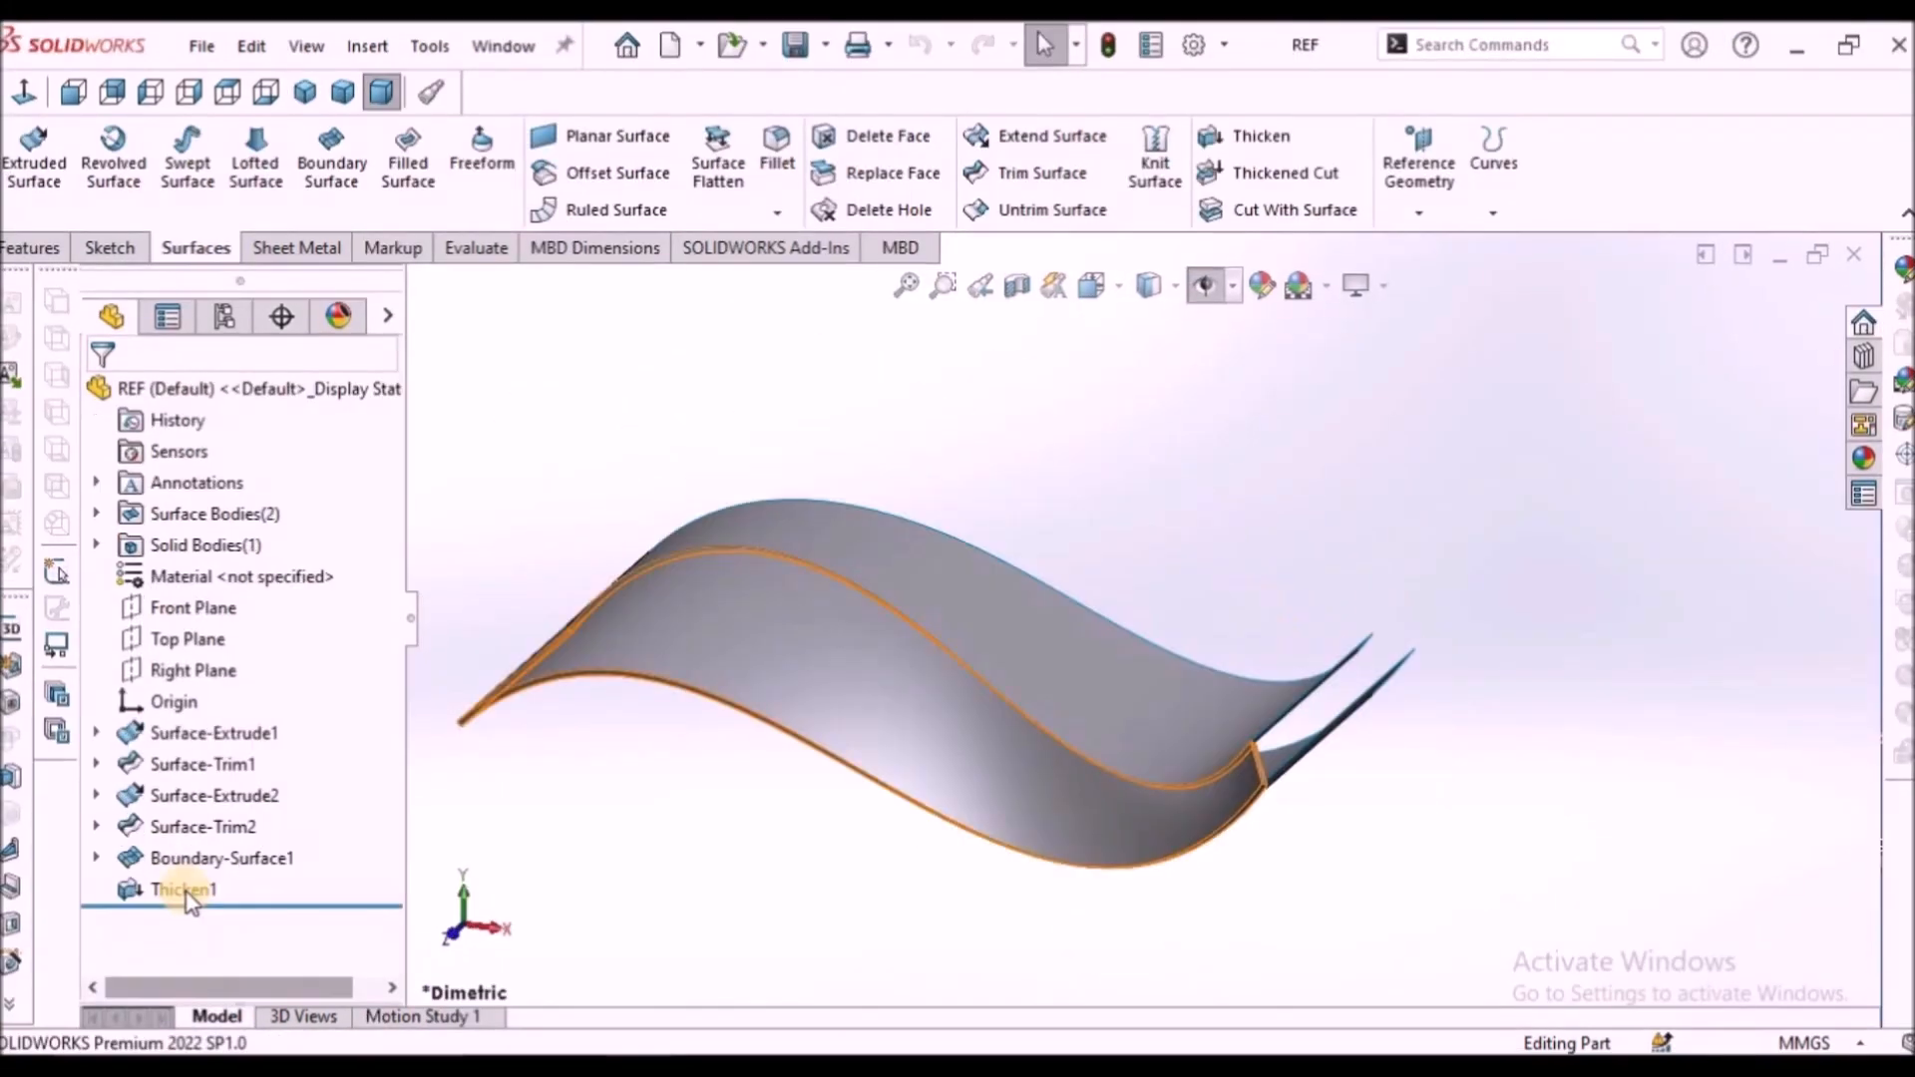
Open the Thicken1 feature of the curved surface part for editing.
{"action": "right_click", "coordinate": [180, 889]}
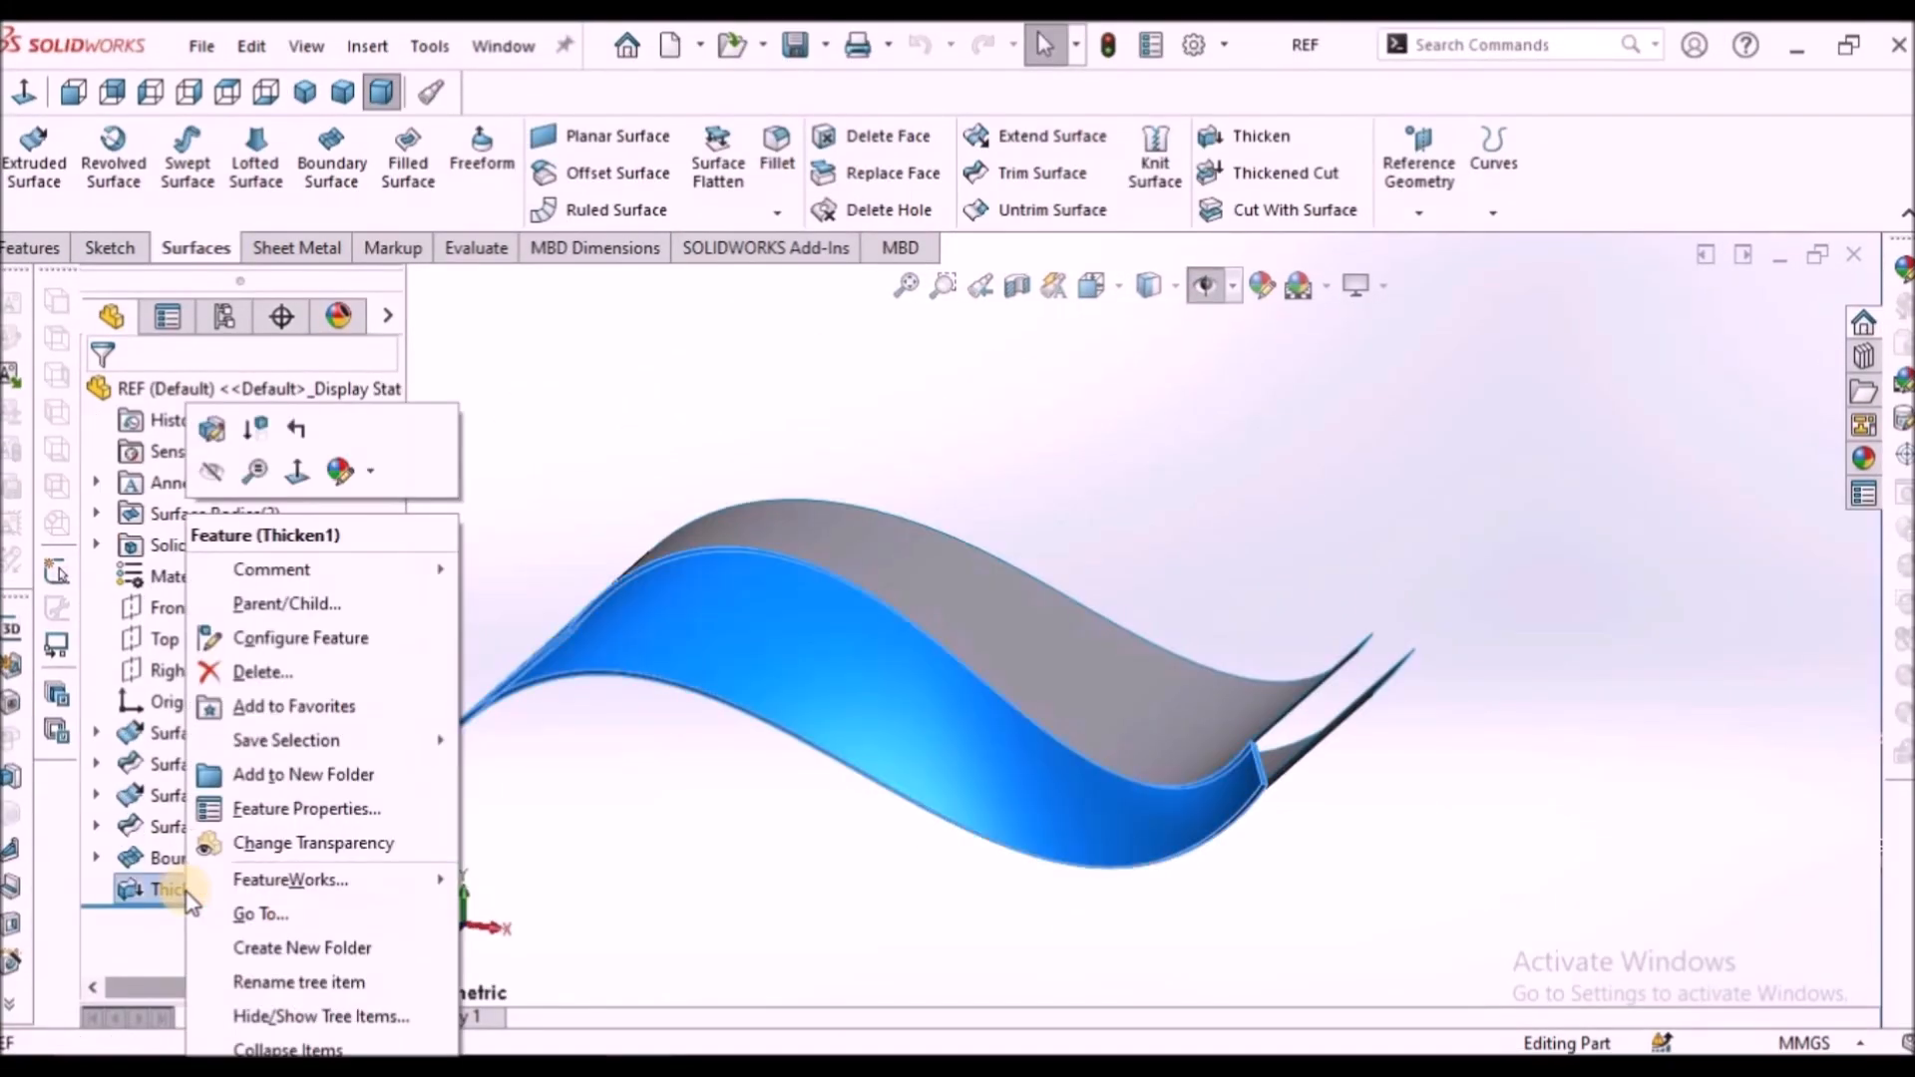
{"action": "left_click", "coordinate": [213, 479]}
{"action": "middle_click_drag", "start_coordinate": [834, 441], "coordinate": [1033, 620]}
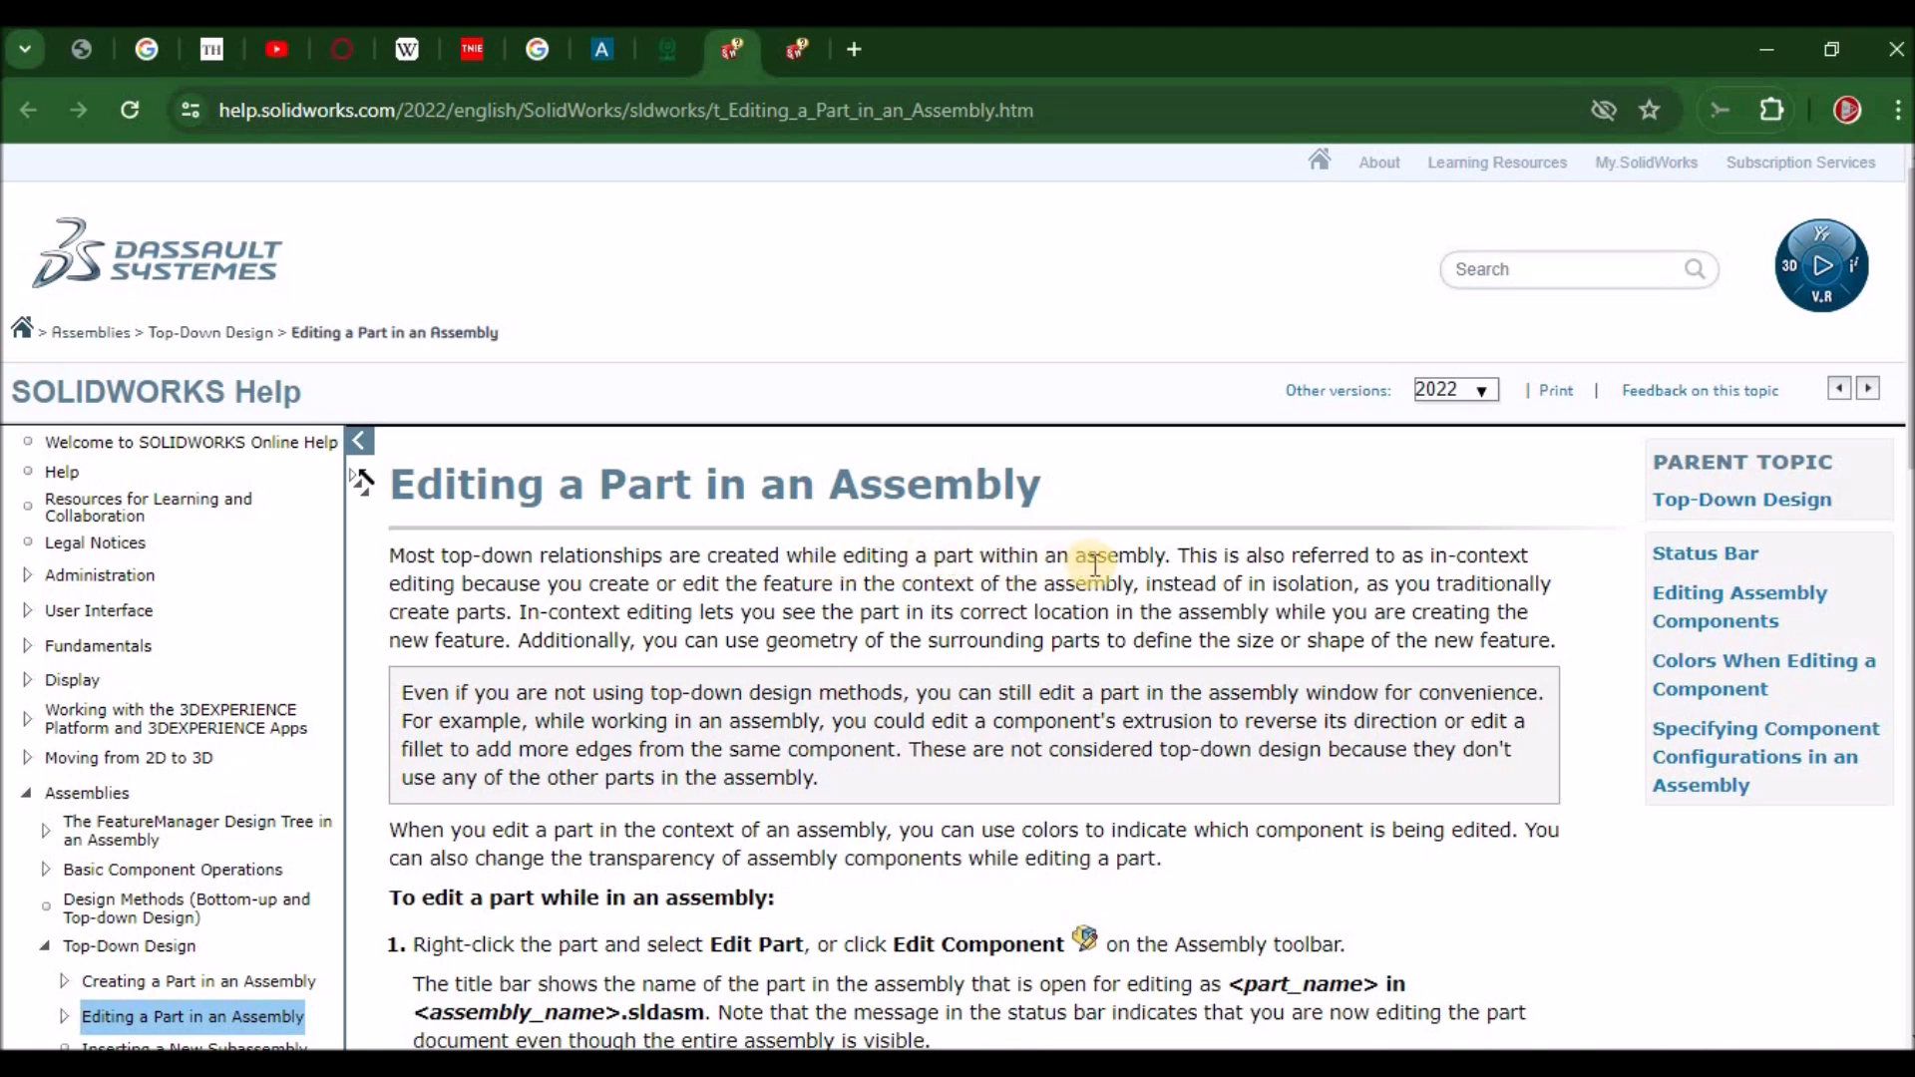
Consult the SOLIDWORKS Help pages on editing assembly components and on editing a part in an assembly.
{"action": "left_click", "coordinate": [802, 51]}
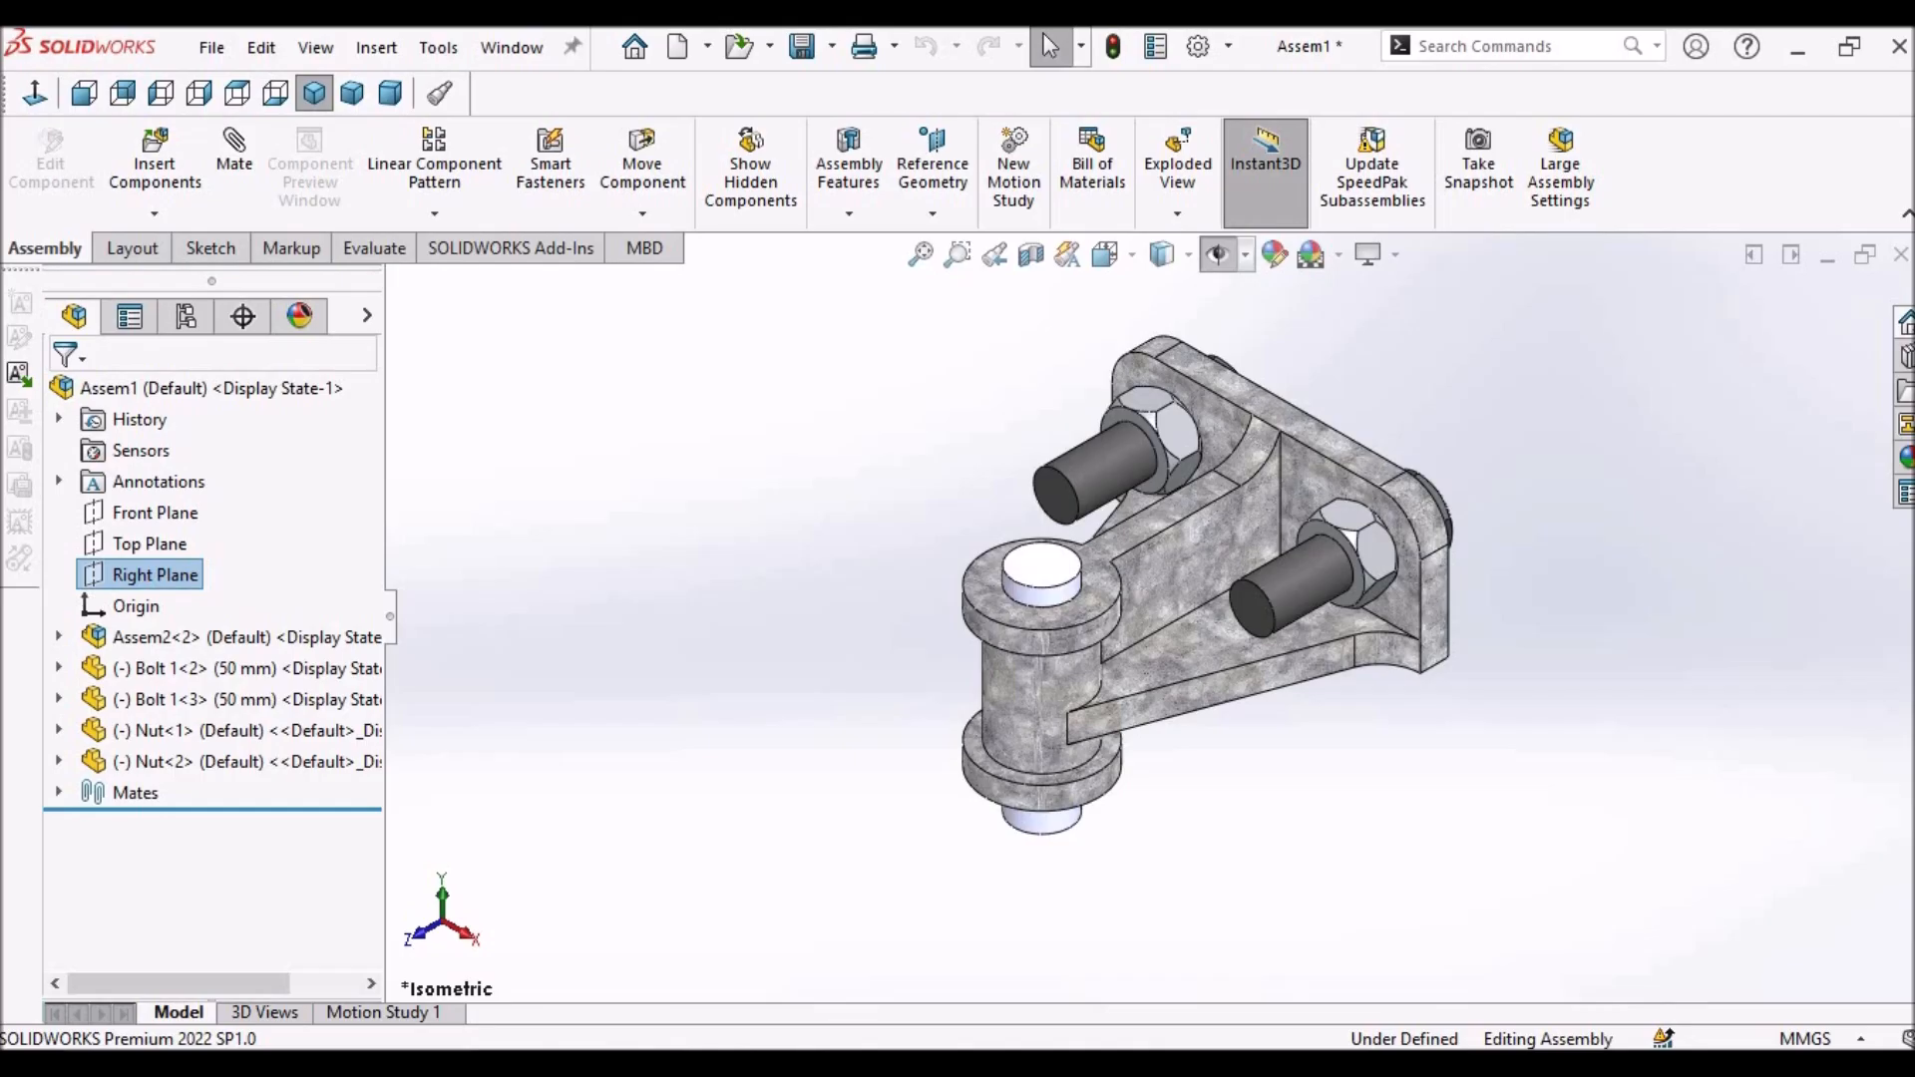
{"action": "scroll", "coordinate": [1473, 435], "scroll_direction": "up", "scroll_amount": 3}
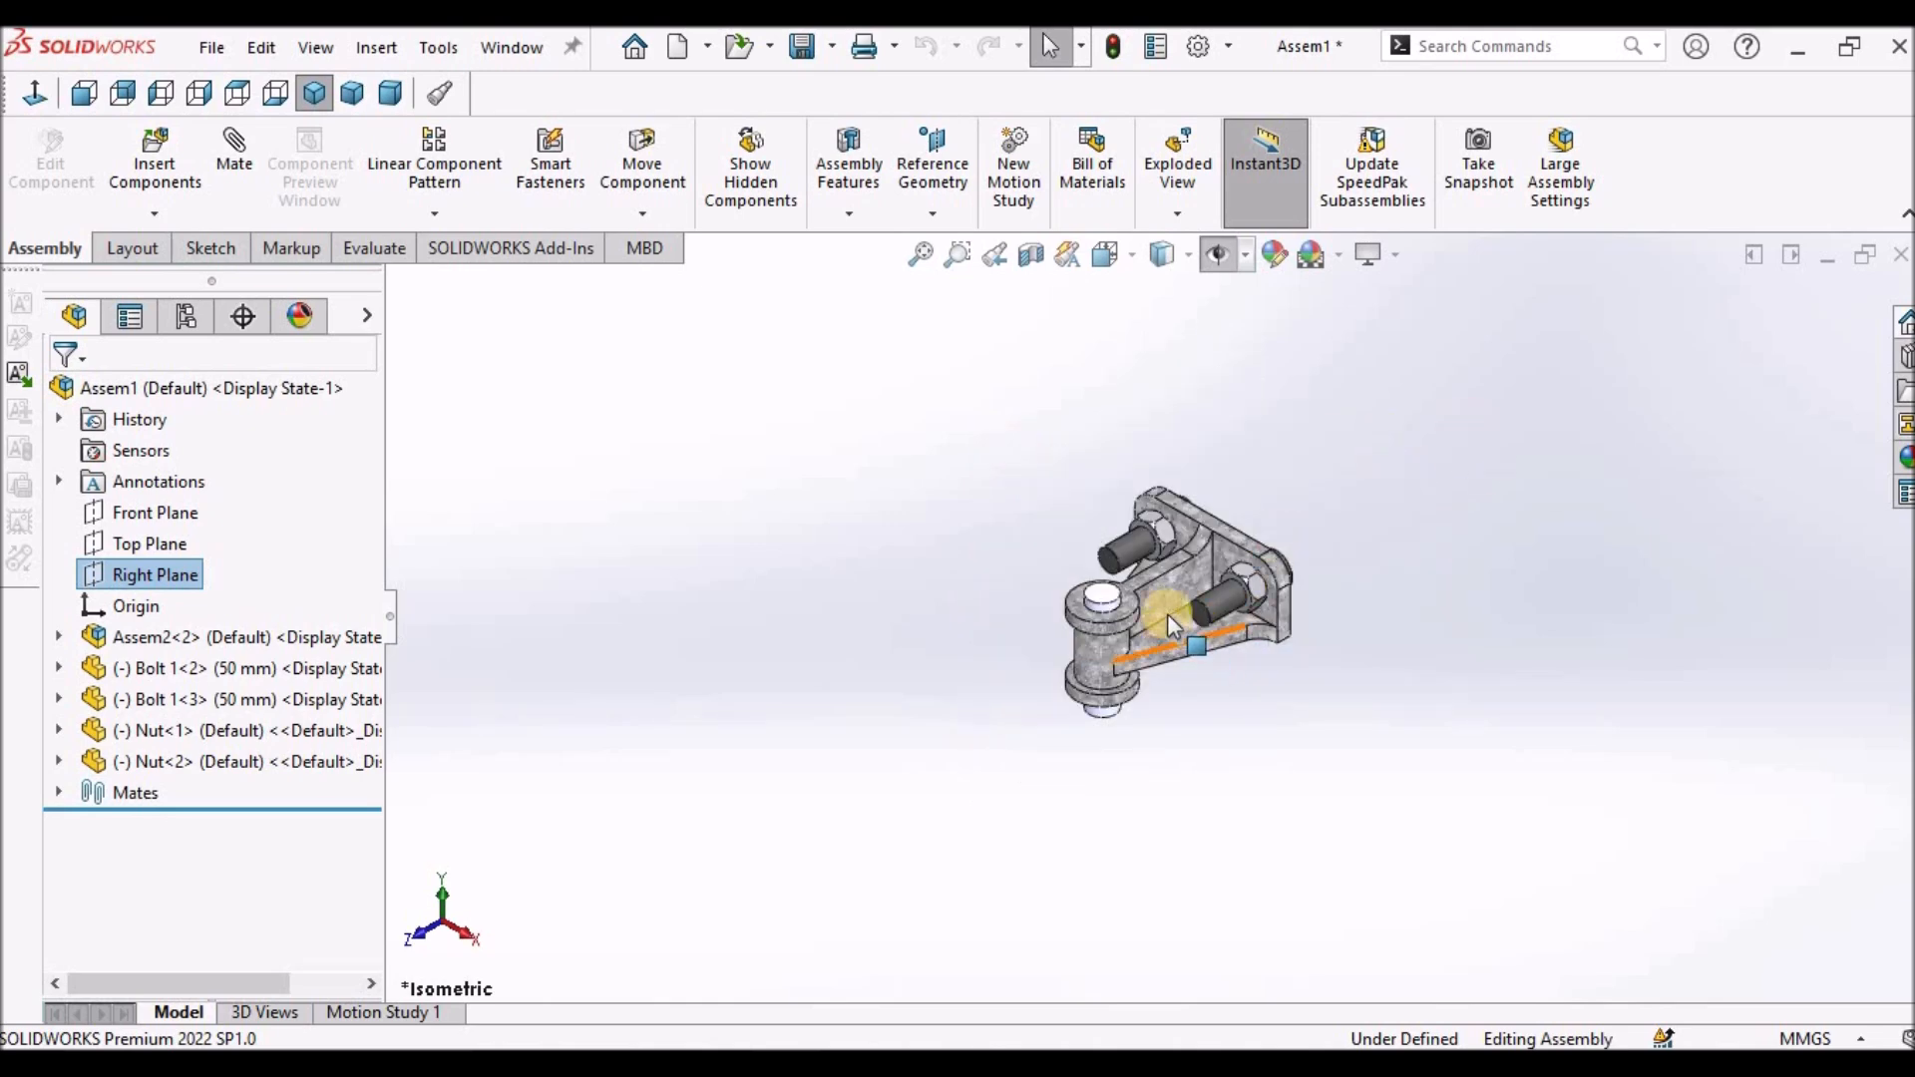
{"action": "scroll", "coordinate": [1181, 555], "scroll_direction": "down", "scroll_amount": 2}
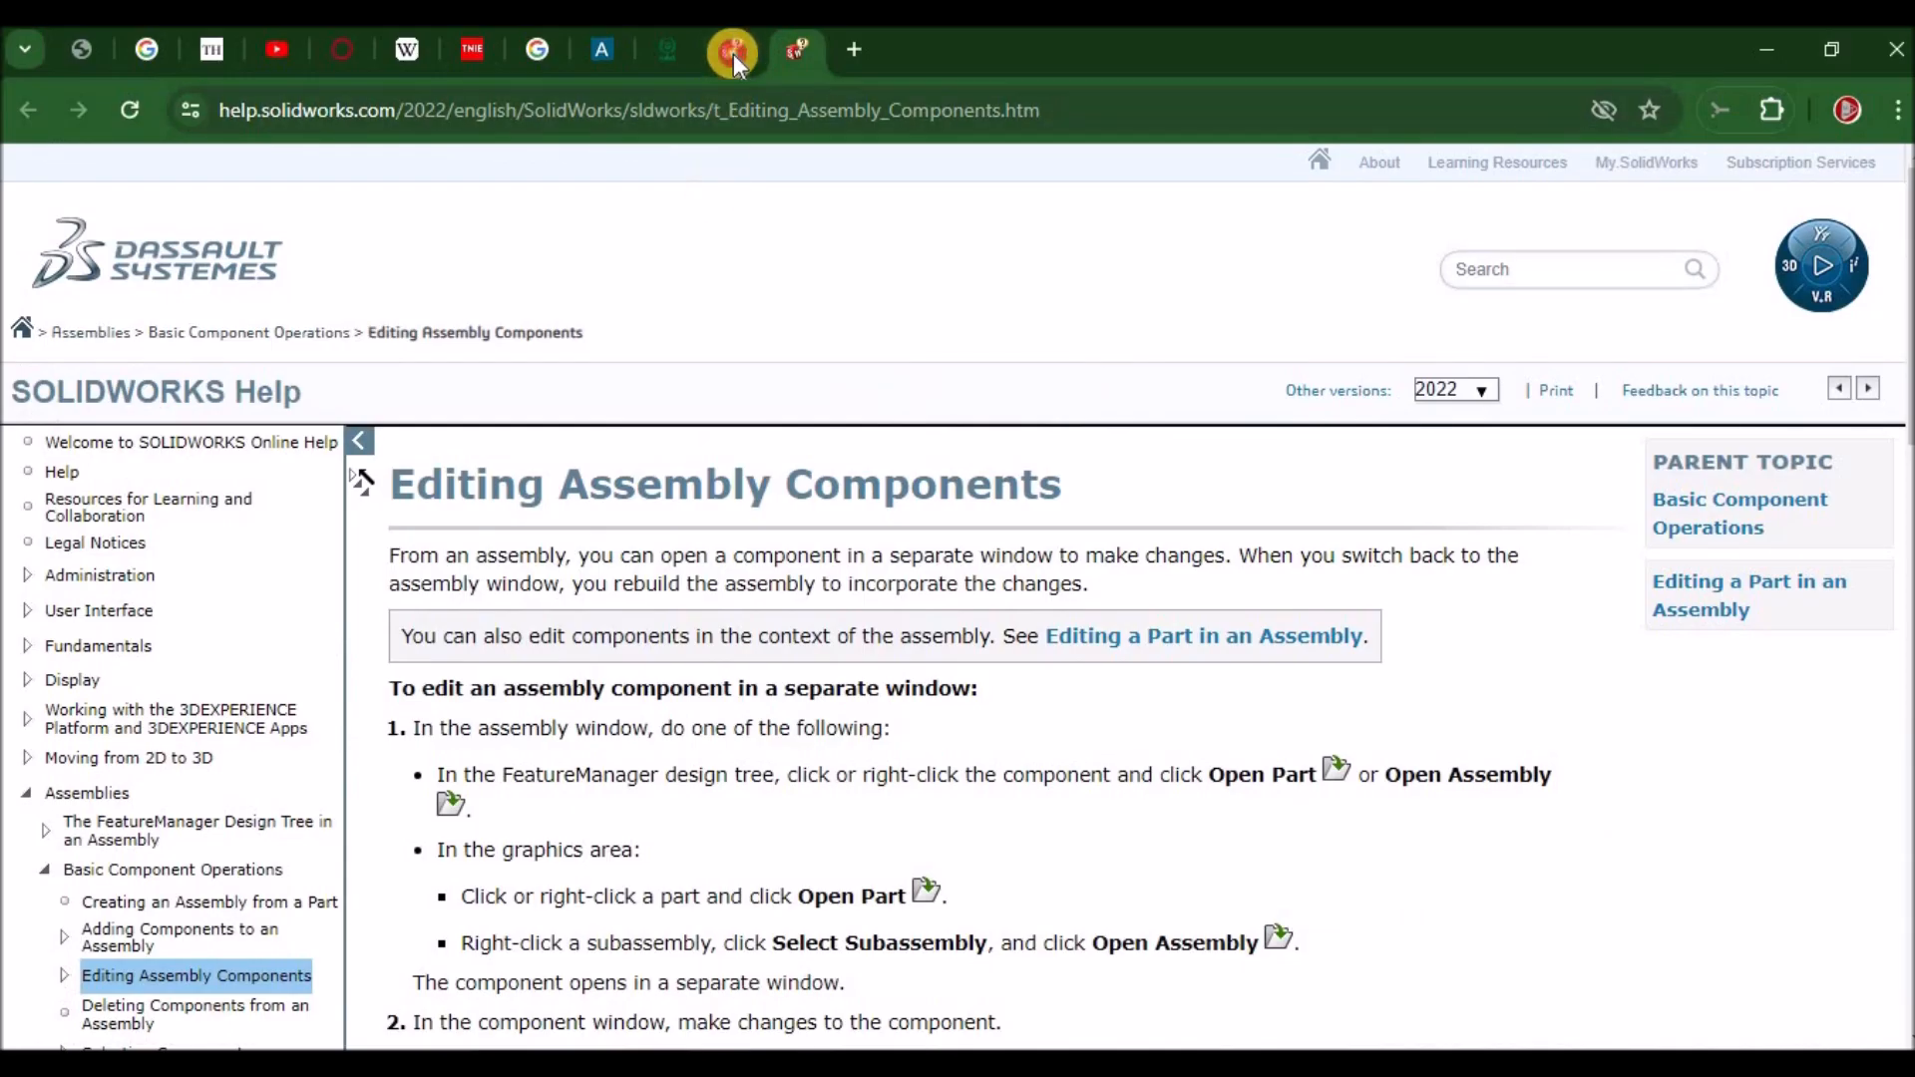
{"action": "left_click", "coordinate": [733, 52]}
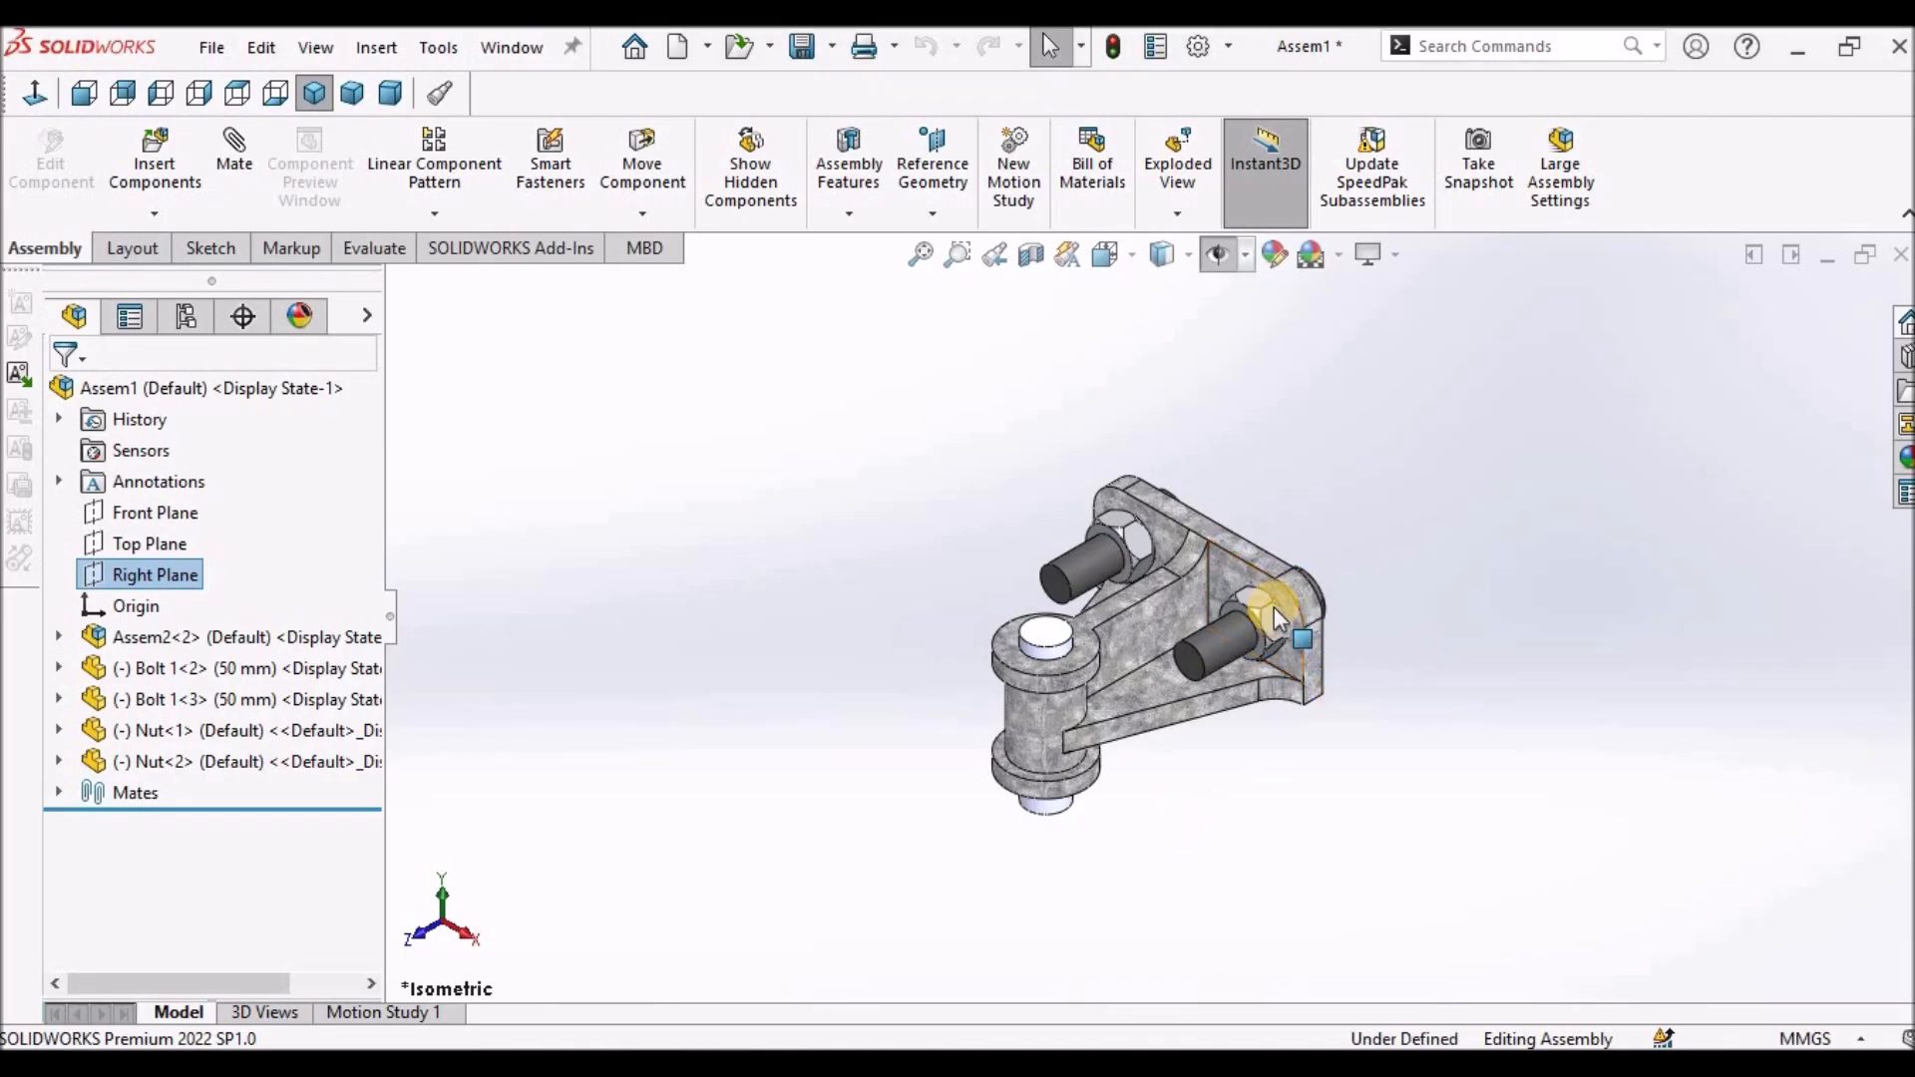
Start editing the Upside Down Beam Bracket part in the context of the assembly.
{"action": "scroll", "coordinate": [1273, 607], "scroll_direction": "down", "scroll_amount": 3}
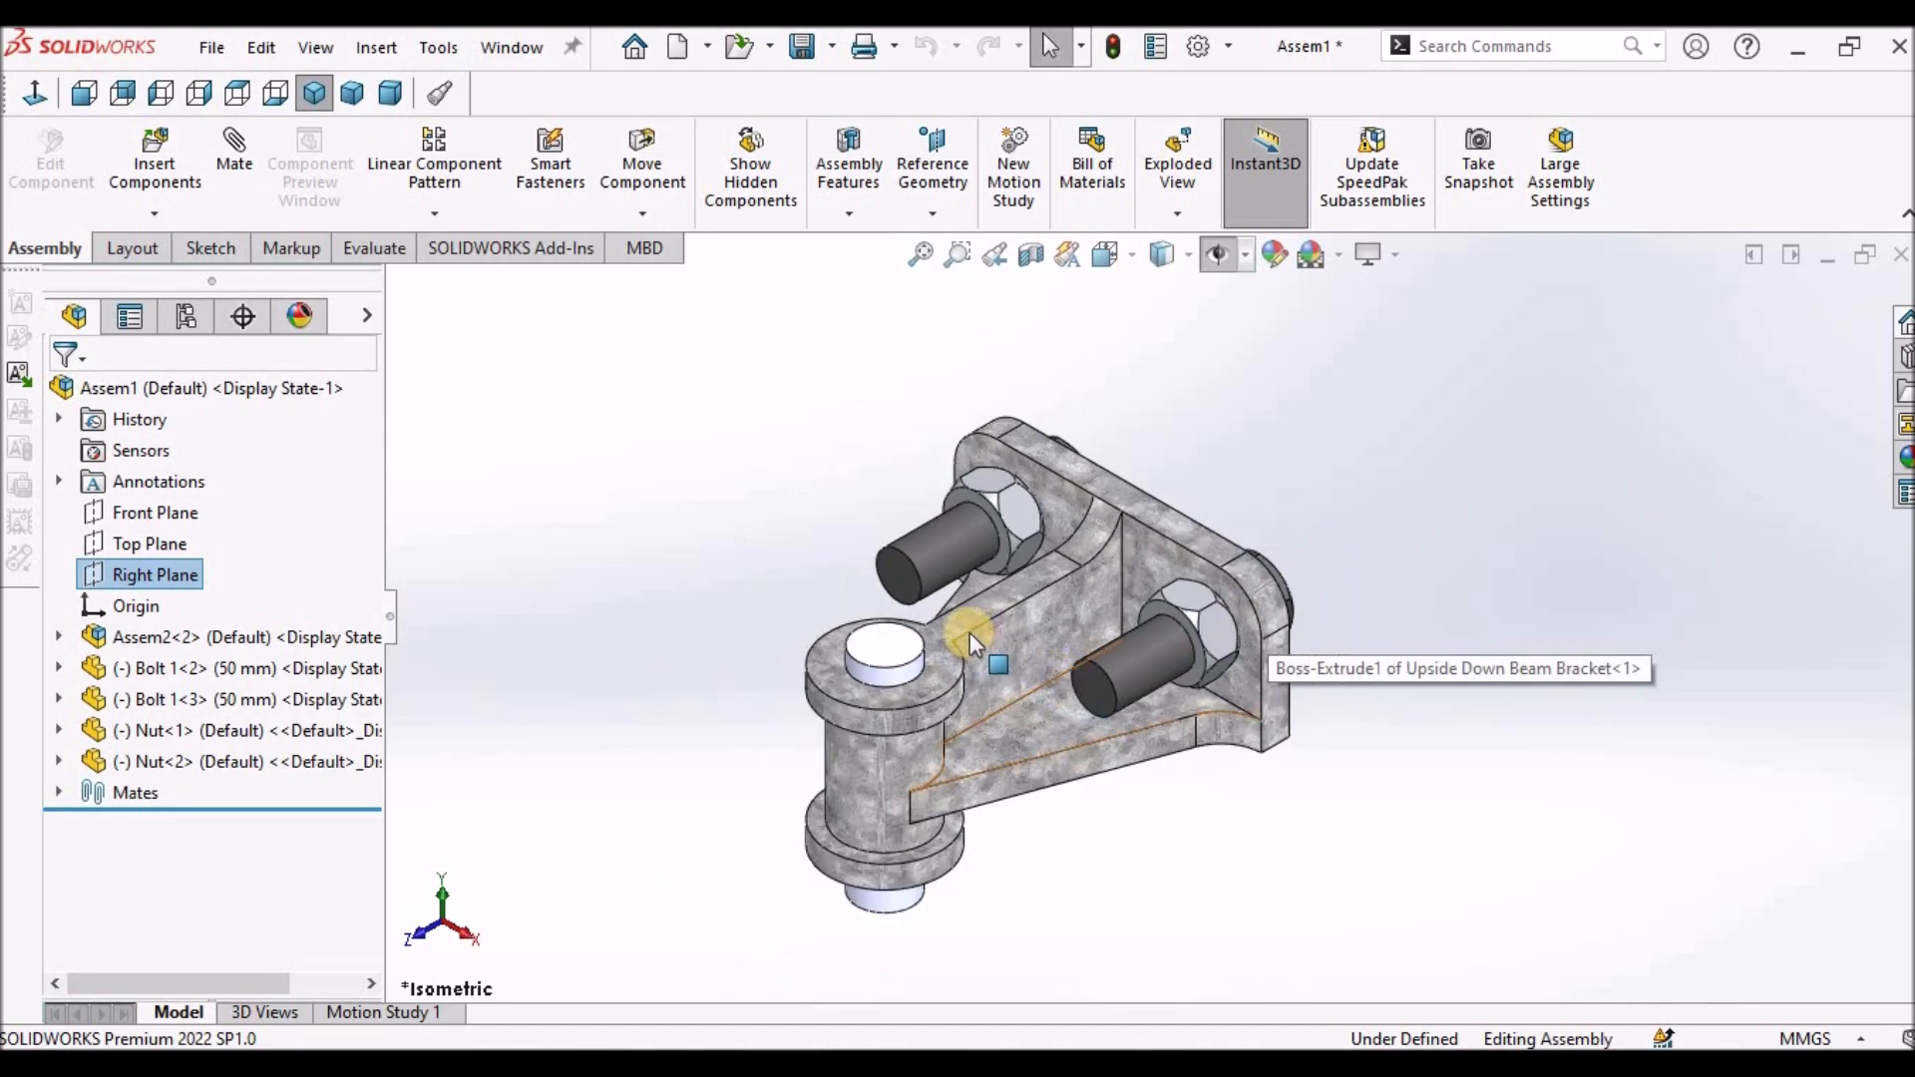
{"action": "left_click", "coordinate": [984, 660]}
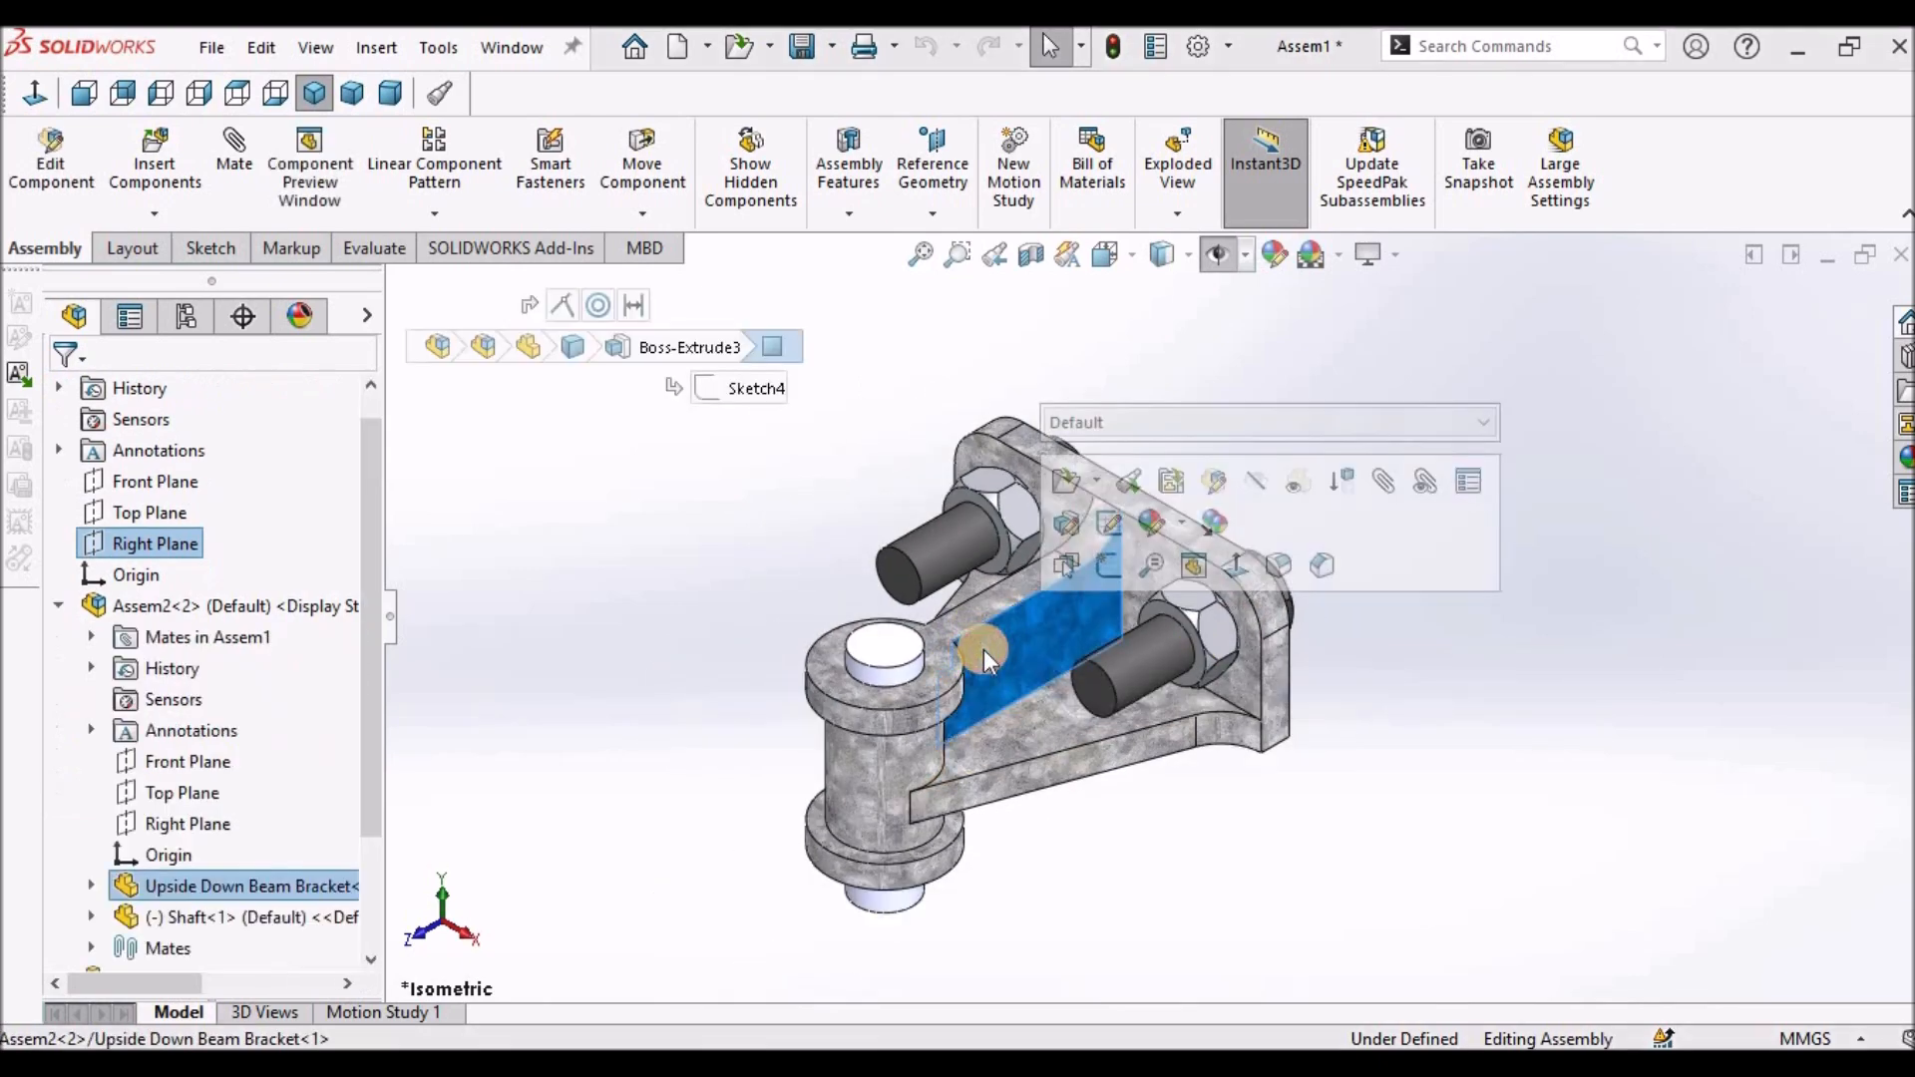
{"action": "right_click", "coordinate": [985, 653]}
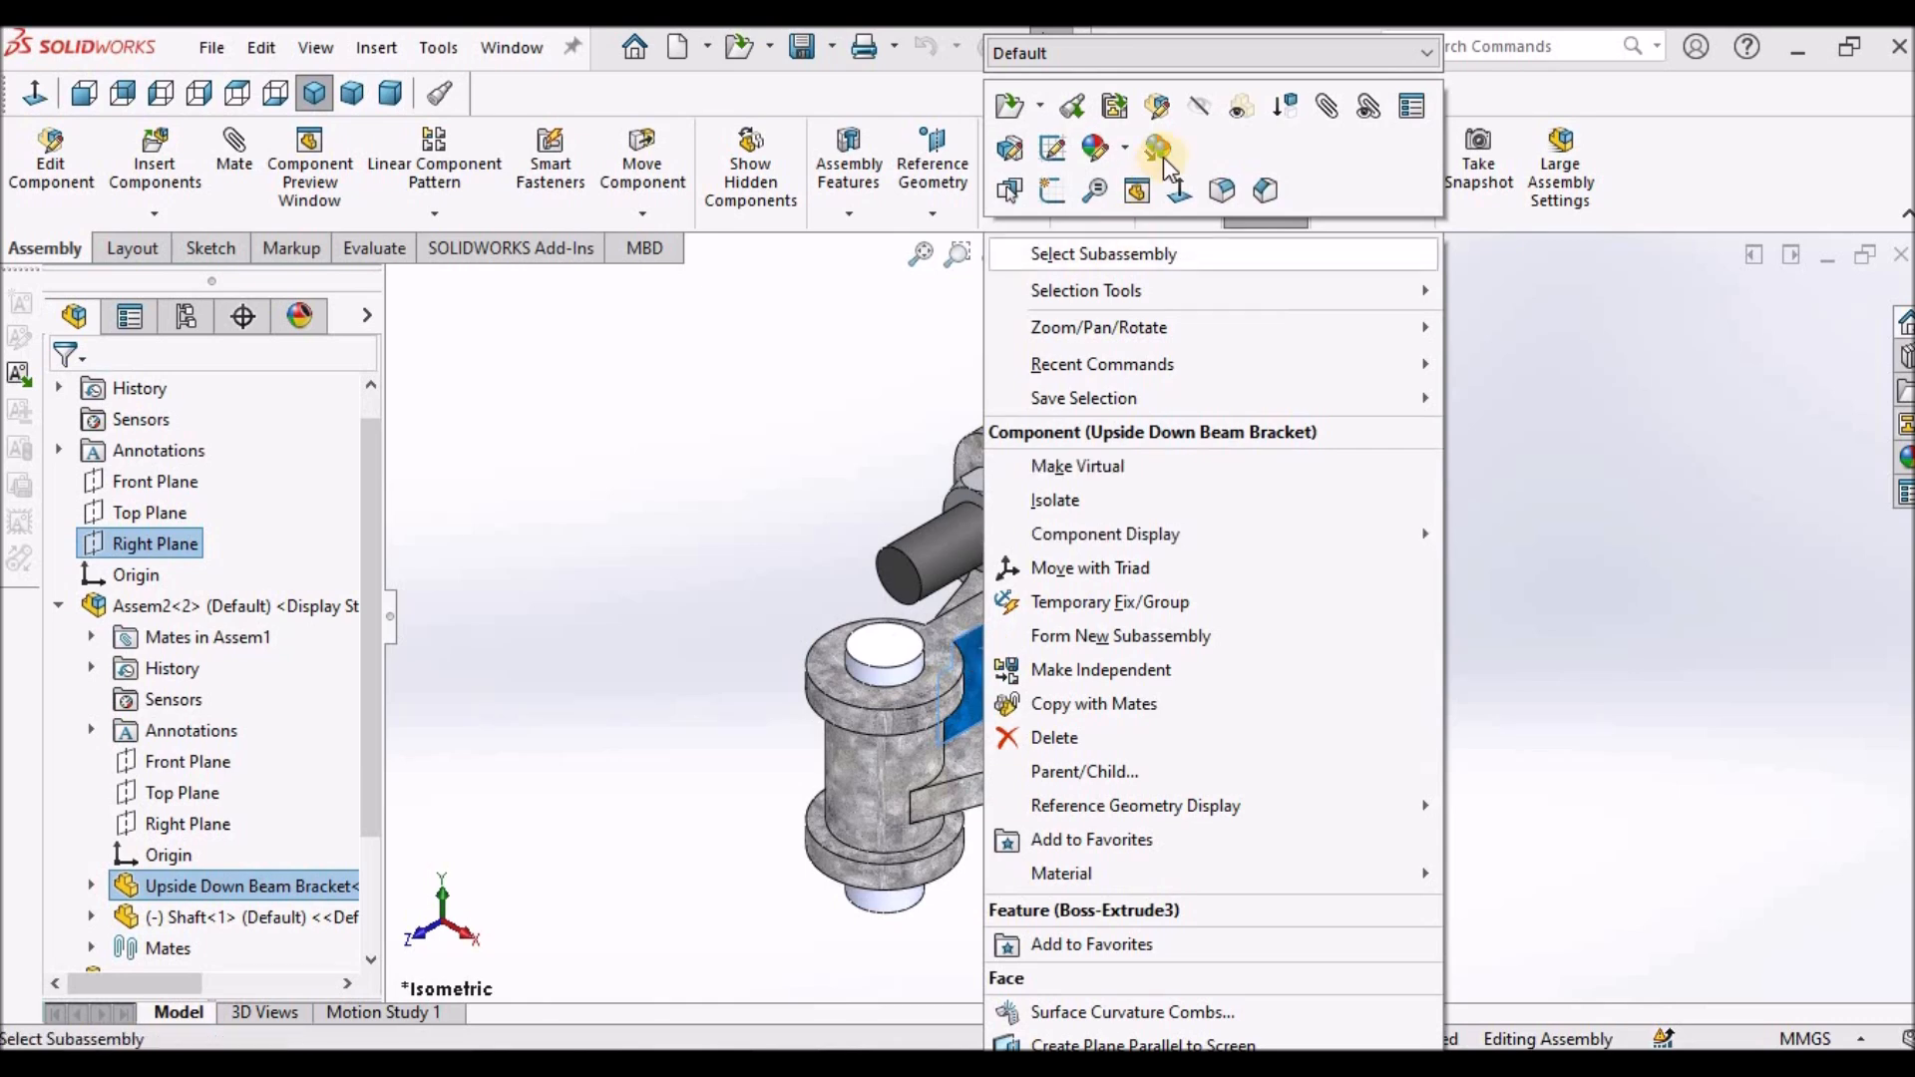
{"action": "left_click", "coordinate": [1159, 107]}
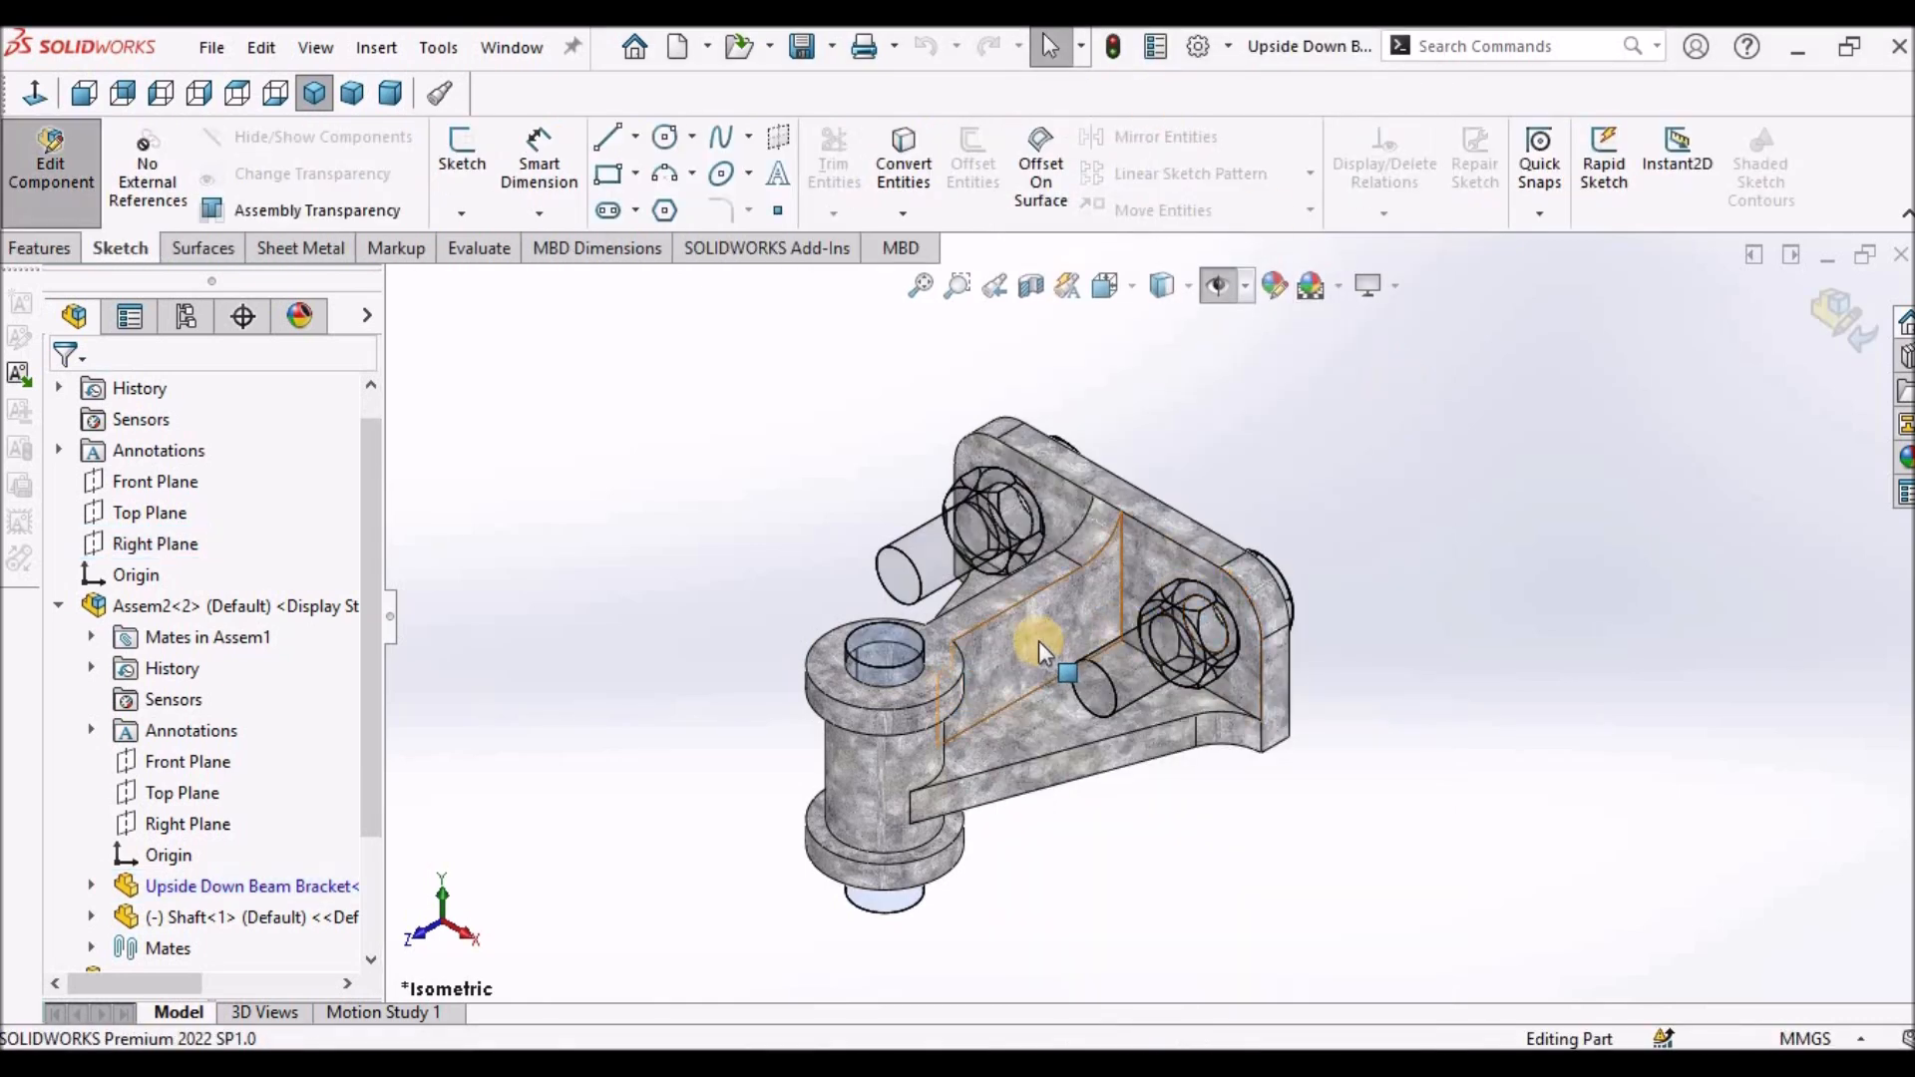
Start an Extruded Cut sketch on the bracket's upper flat face around the shaft hole.
{"action": "scroll", "coordinate": [1039, 640], "scroll_direction": "down", "scroll_amount": 3}
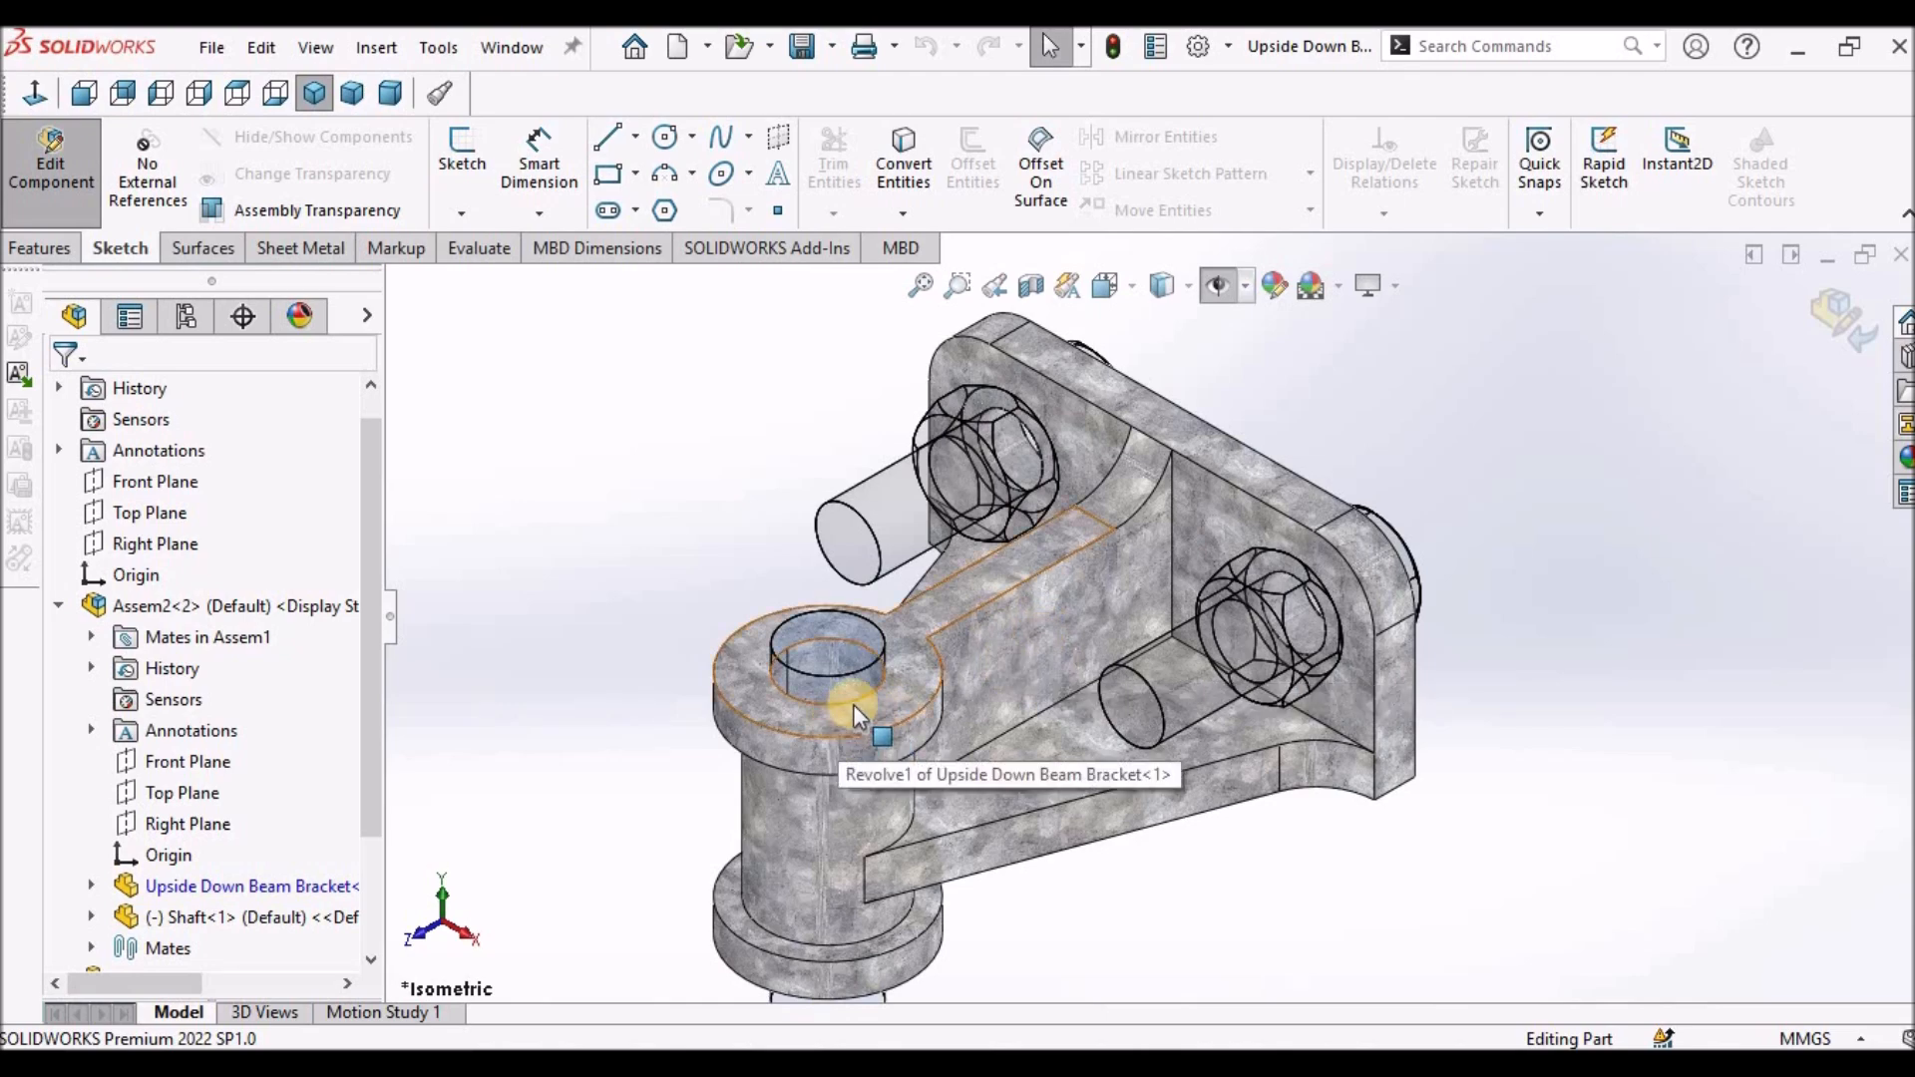
{"action": "middle_click_drag", "start_coordinate": [900, 638], "coordinate": [918, 733]}
{"action": "scroll", "coordinate": [902, 710], "scroll_direction": "up", "scroll_amount": 3}
{"action": "scroll", "coordinate": [883, 698], "scroll_direction": "down", "scroll_amount": 3}
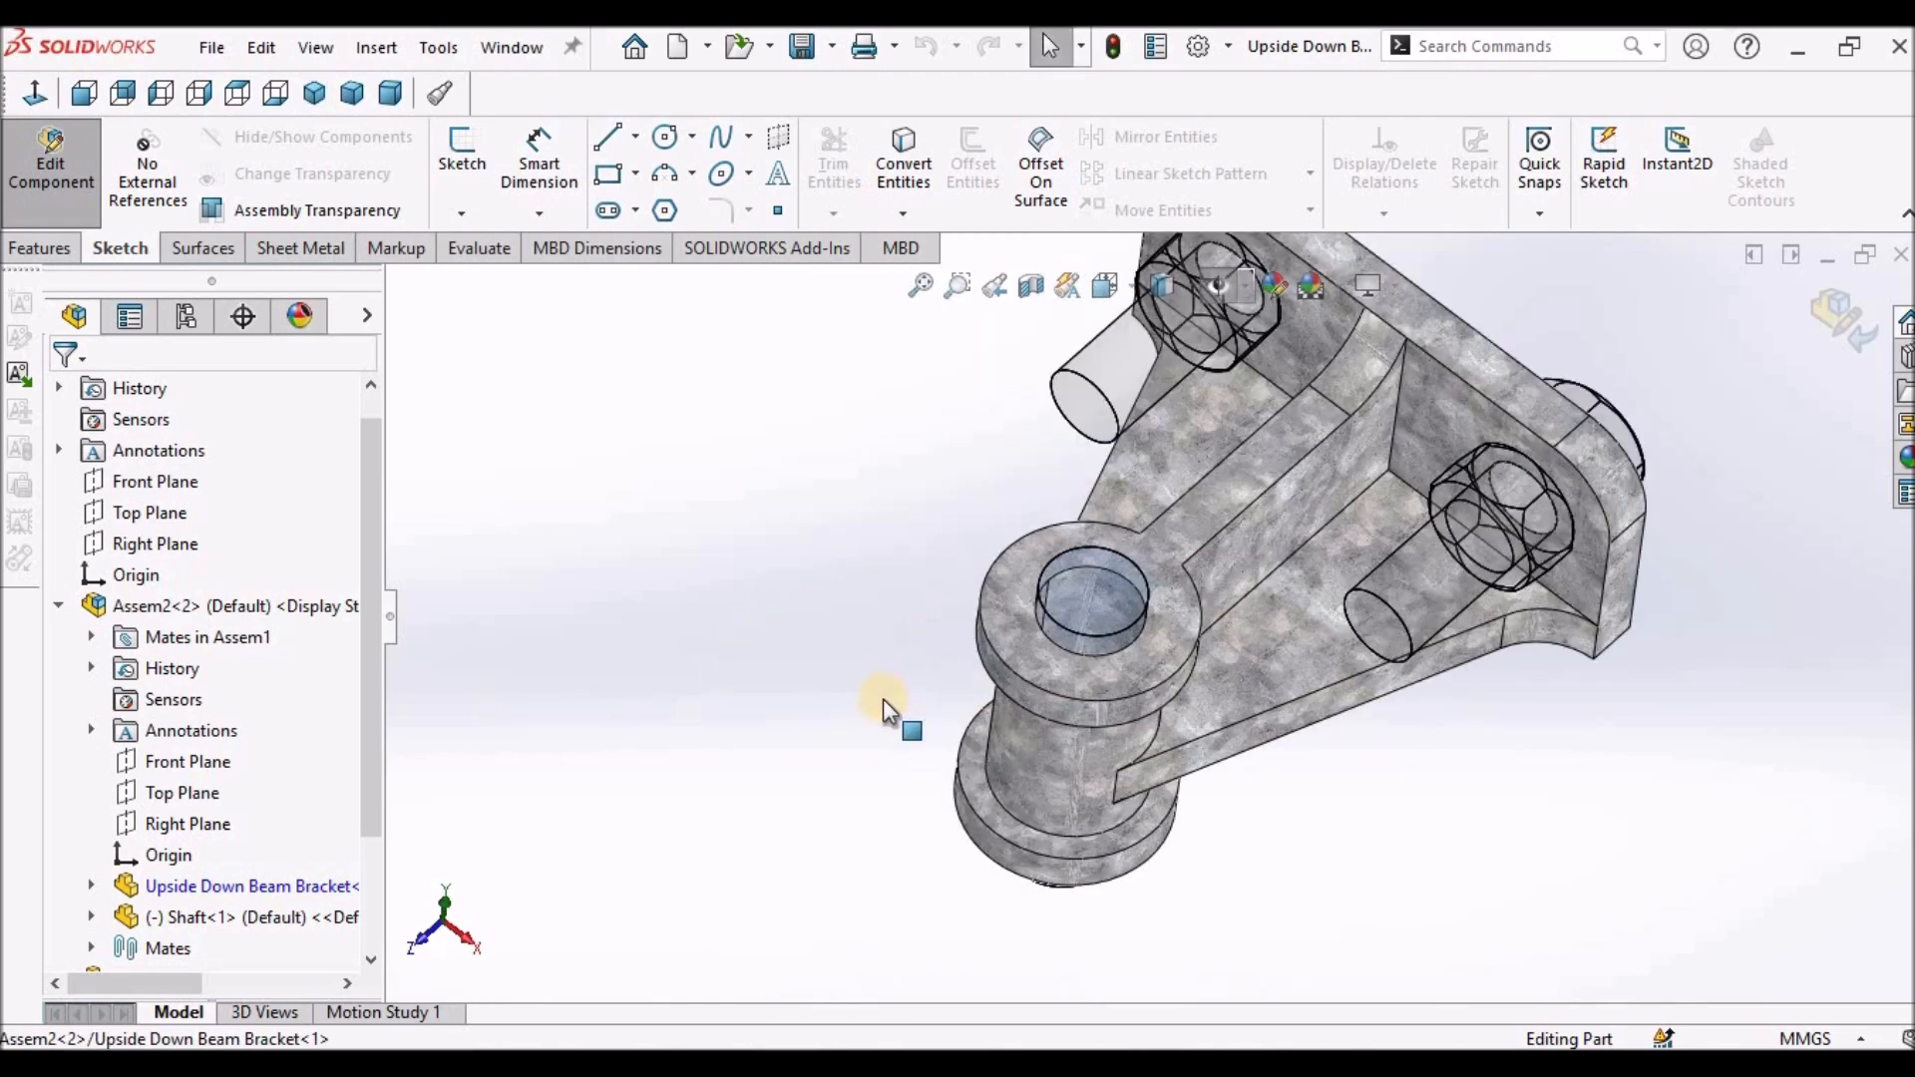
{"action": "scroll", "coordinate": [1086, 680], "scroll_direction": "down", "scroll_amount": 3}
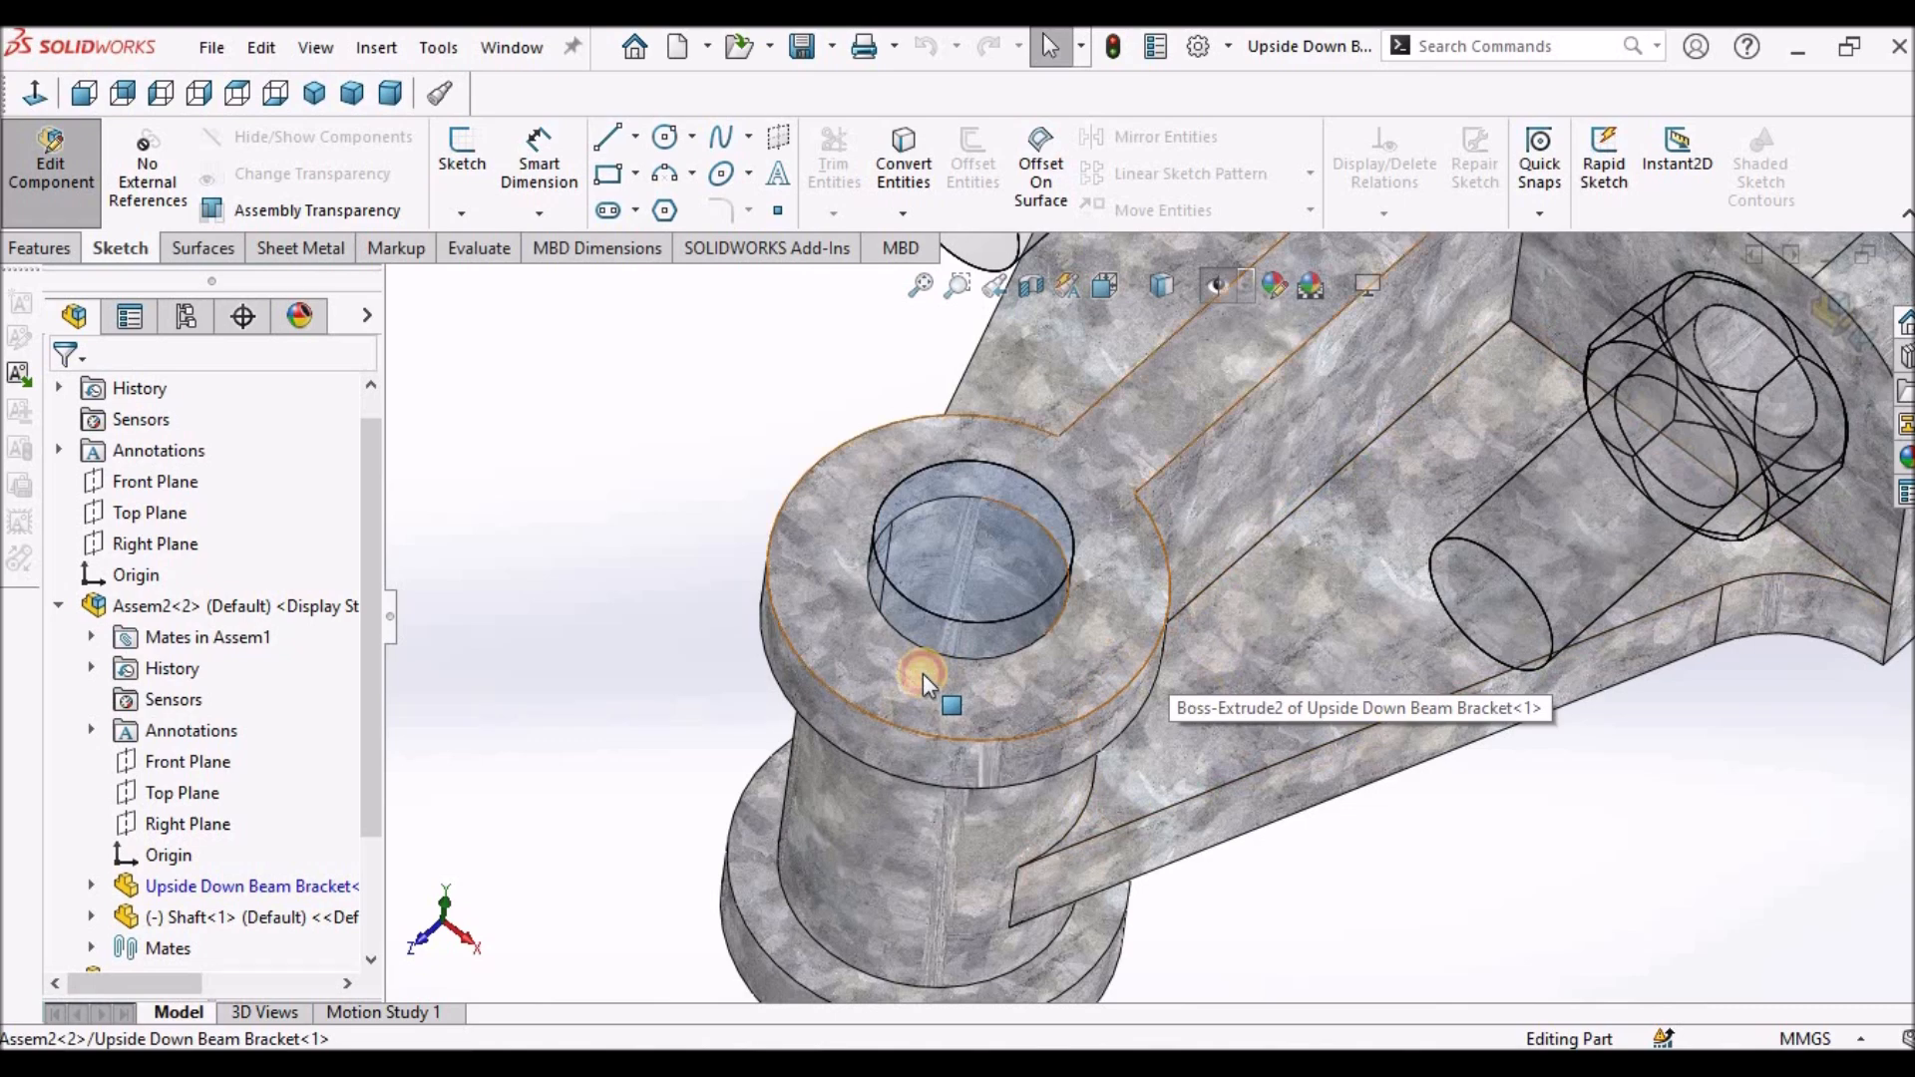
{"action": "left_click", "coordinate": [924, 674]}
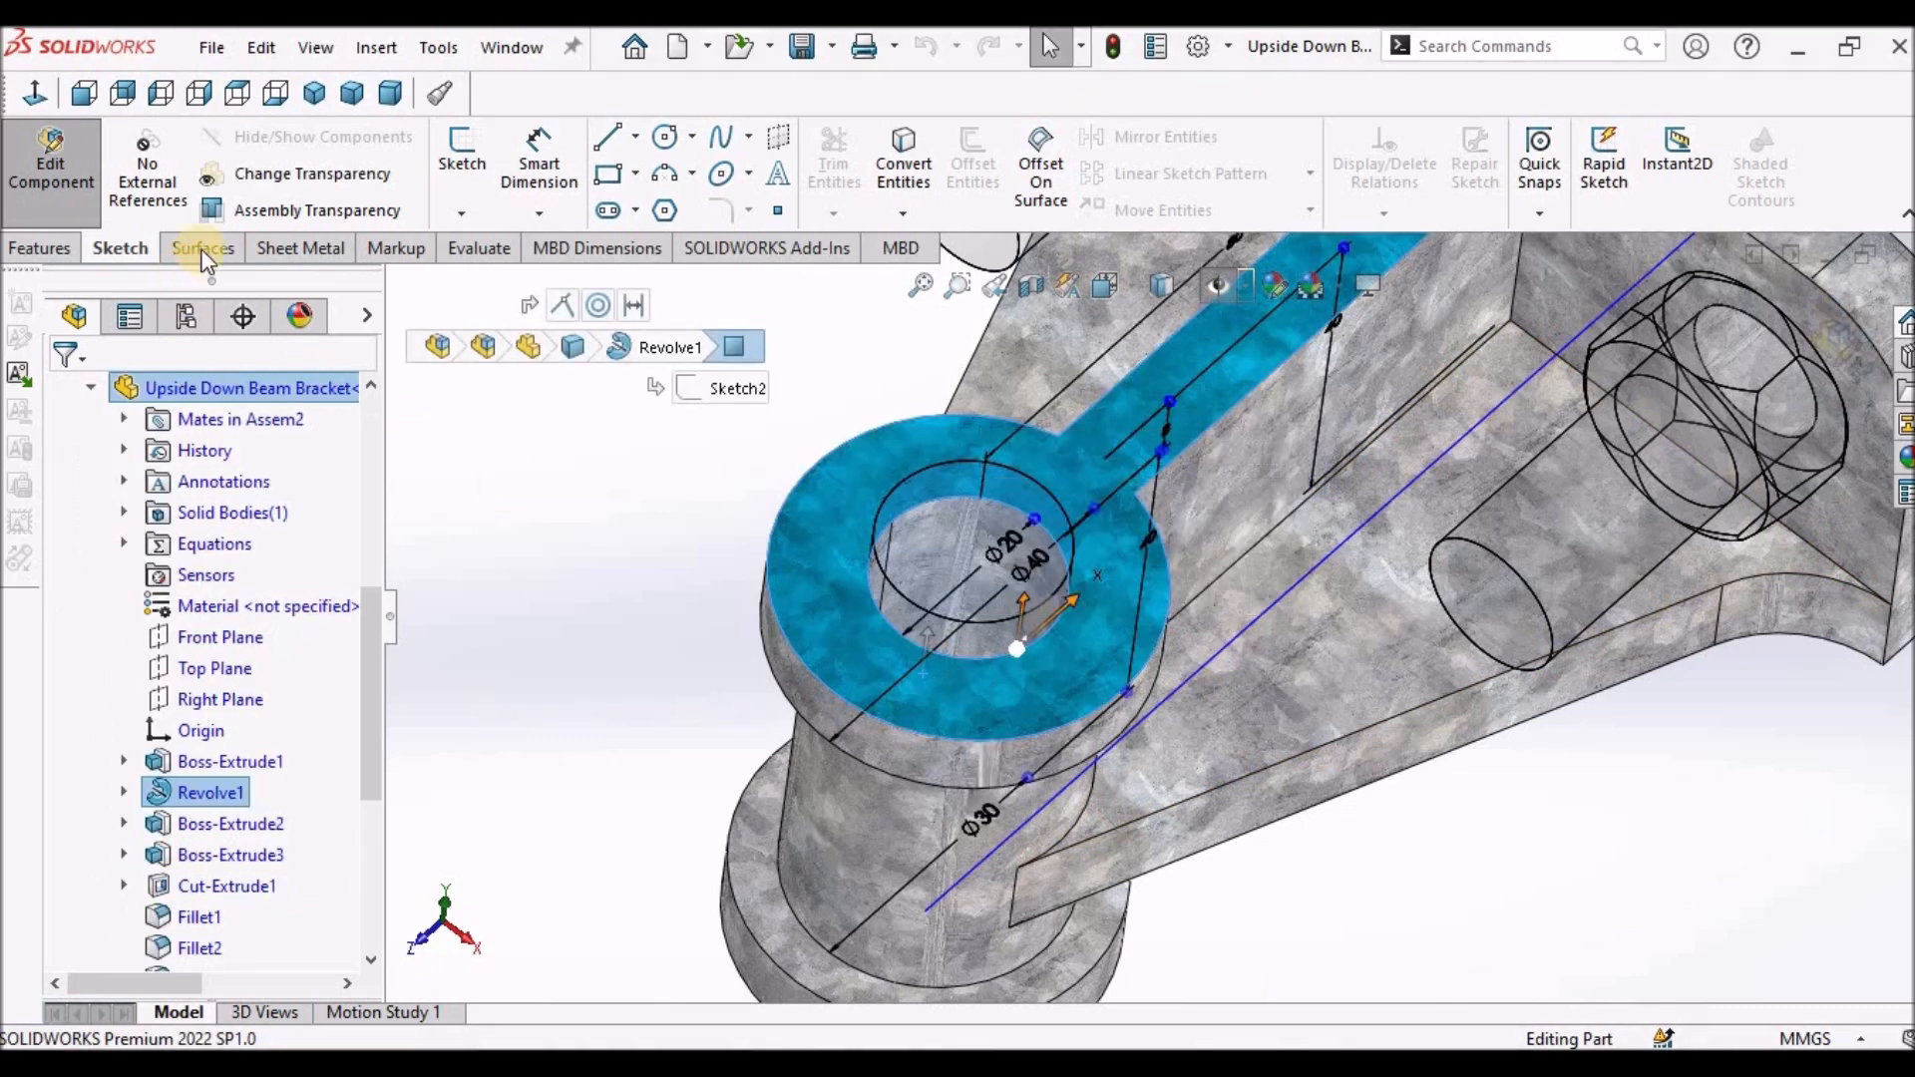
{"action": "left_click", "coordinate": [39, 249]}
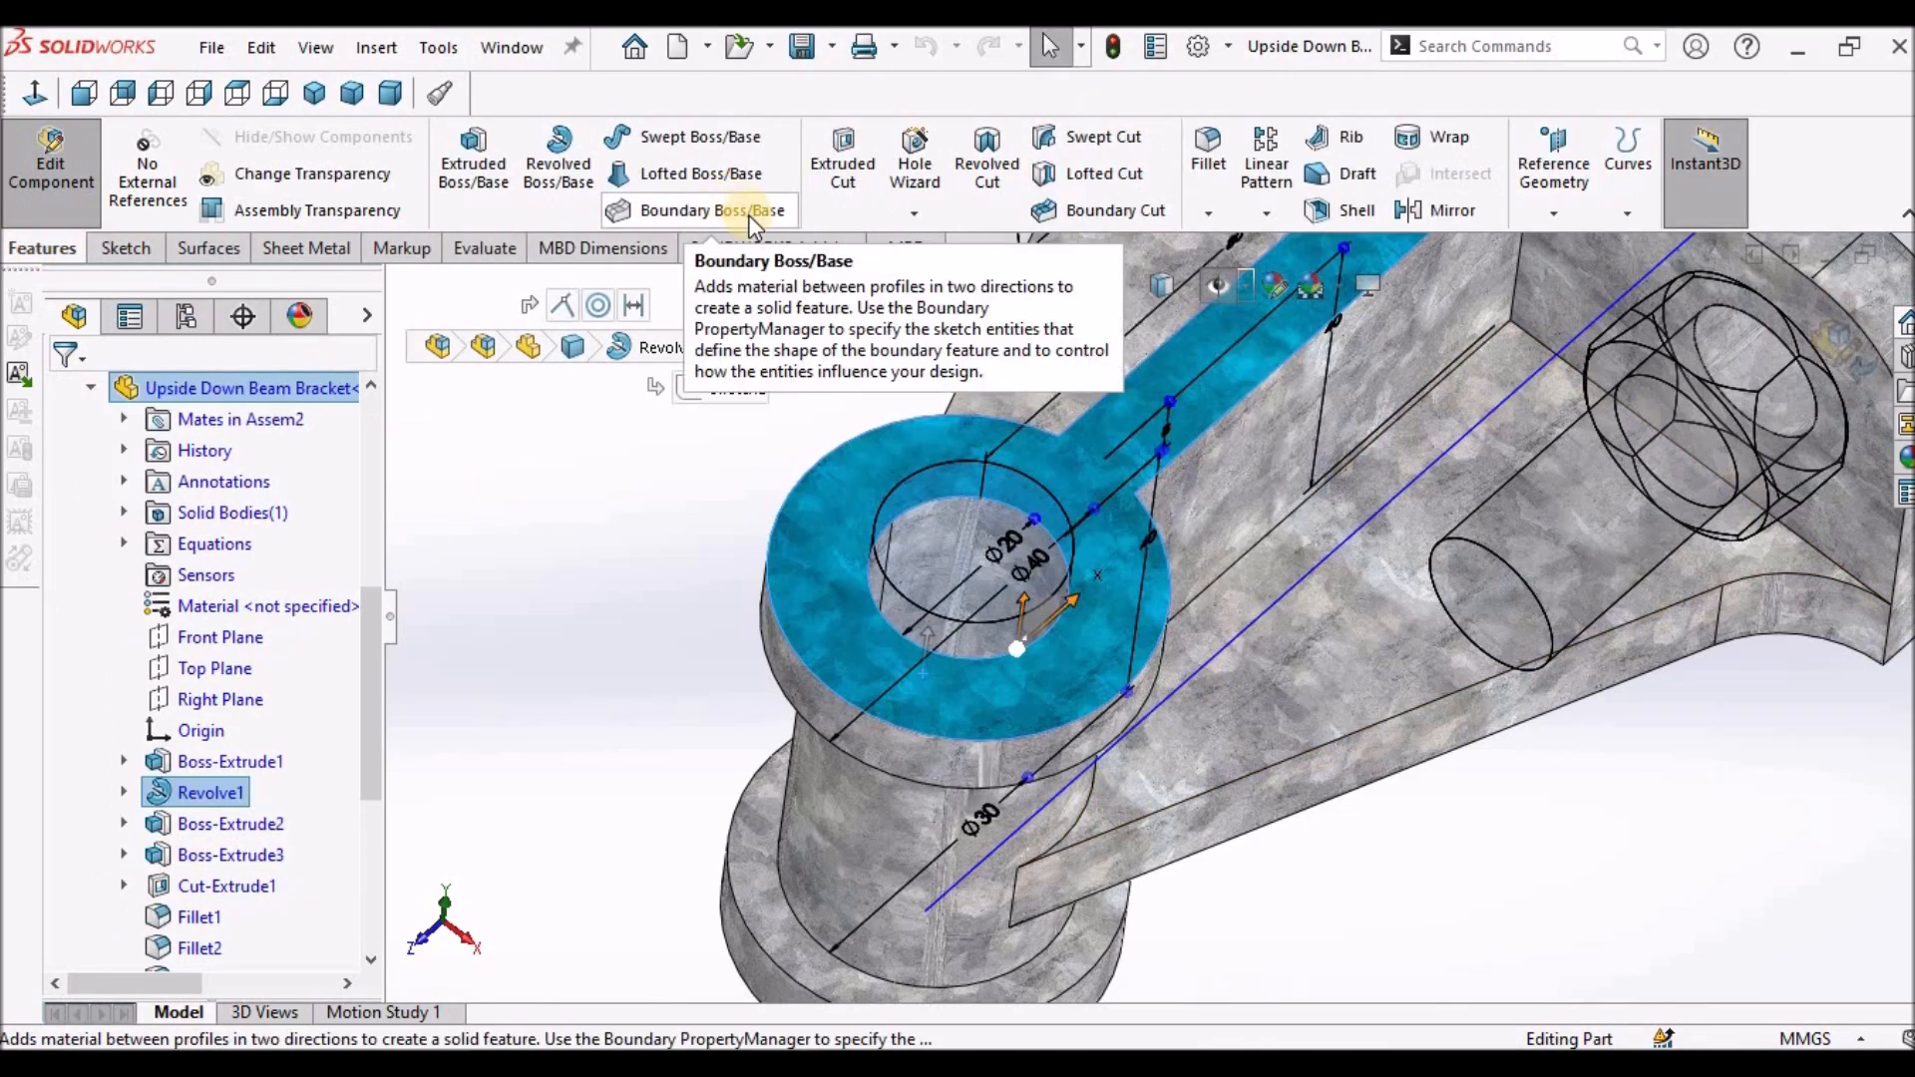
{"action": "left_click", "coordinate": [846, 145]}
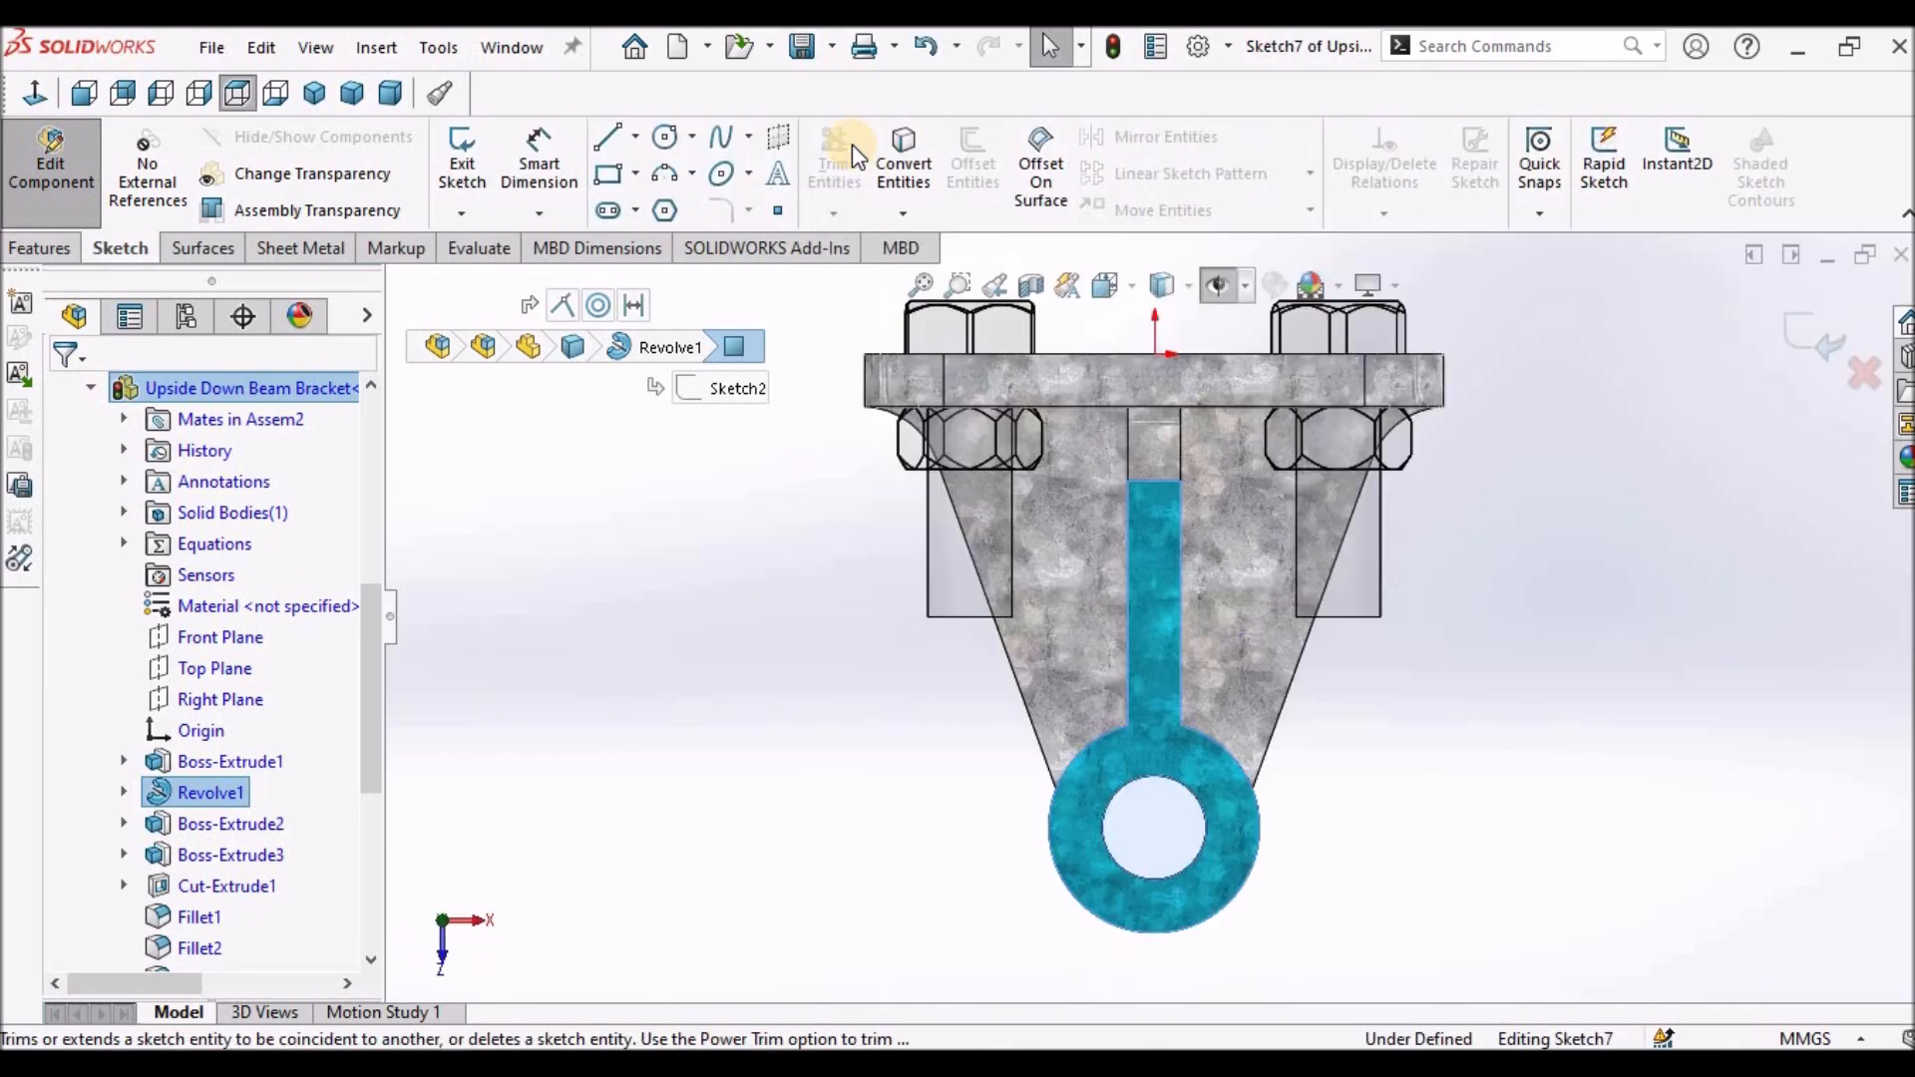
Sketch a circle of about 0.91 mm radius centred on the shaft hole's edge, at the point farthest from the mounting plate.
{"action": "scroll", "coordinate": [1159, 887], "scroll_direction": "down", "scroll_amount": 5}
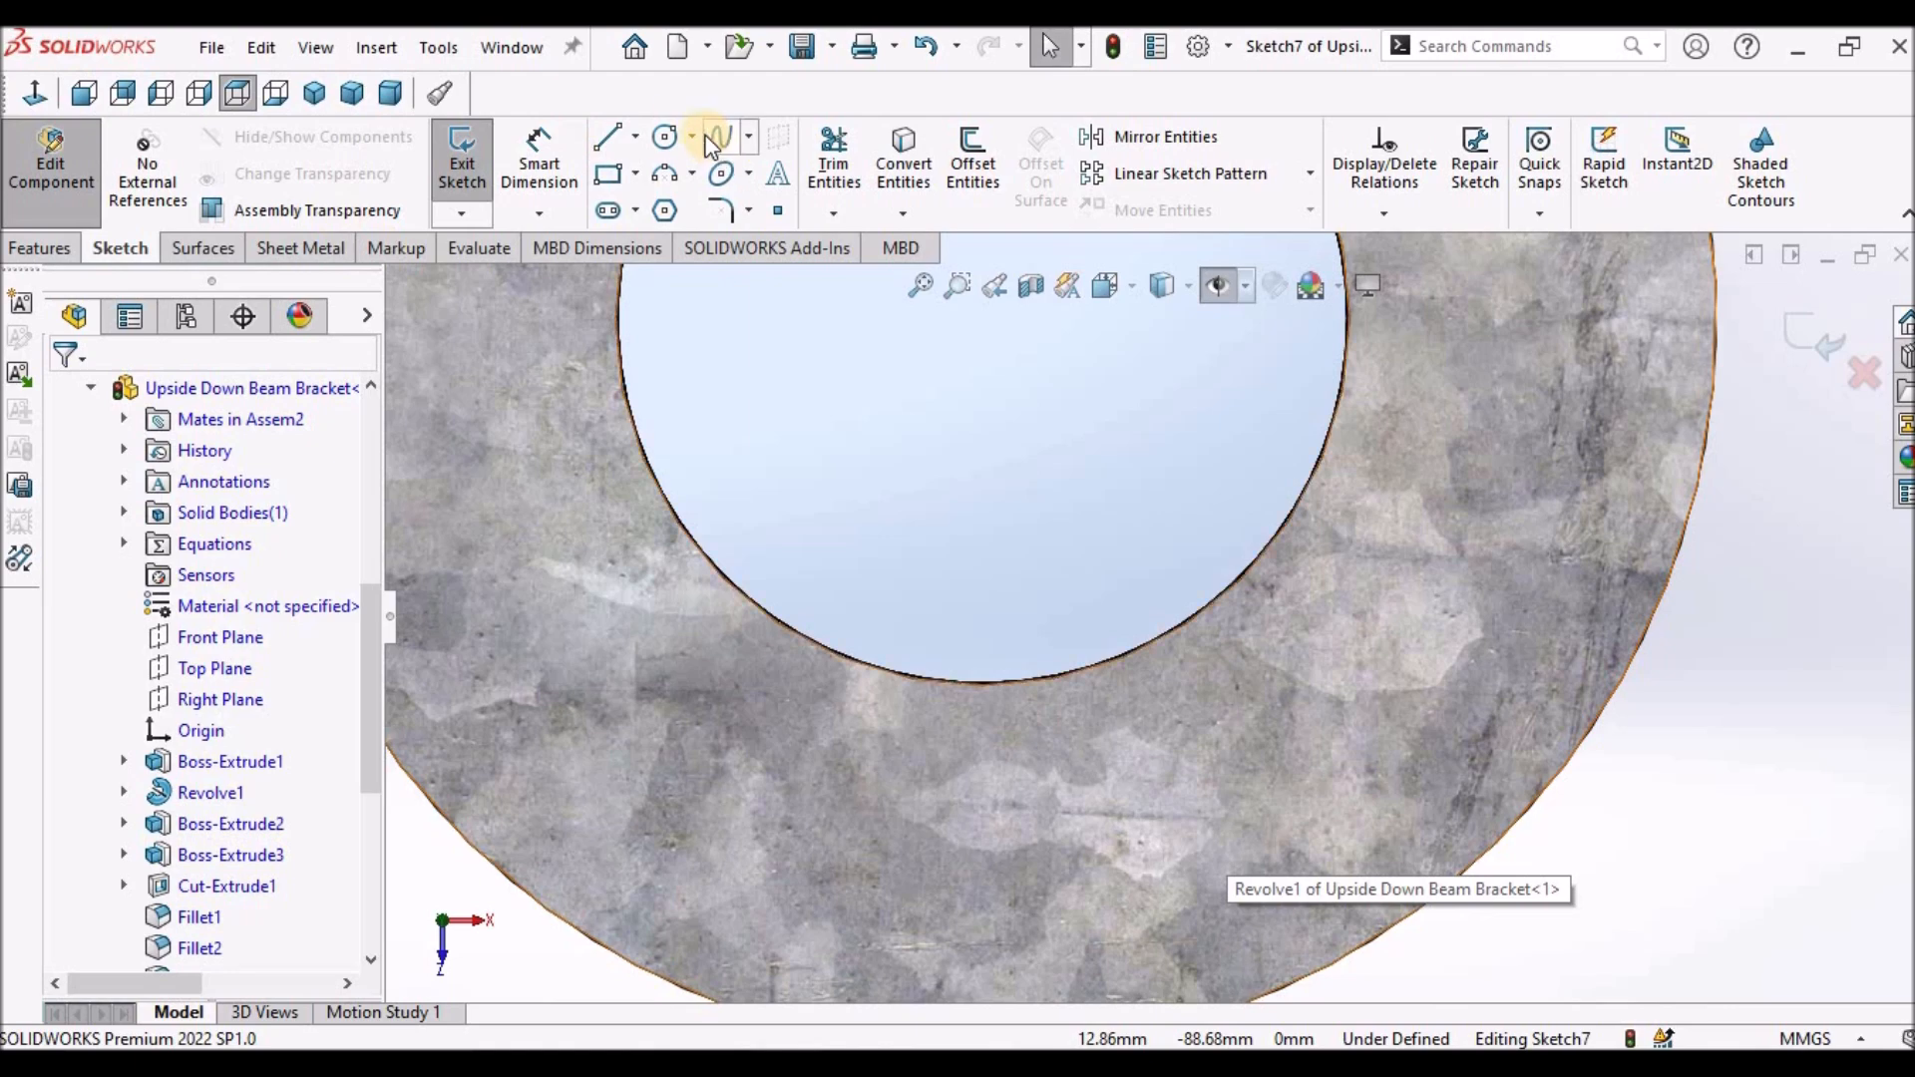
{"action": "left_click", "coordinate": [665, 140]}
{"action": "scroll", "coordinate": [1034, 692], "scroll_direction": "up", "scroll_amount": 5}
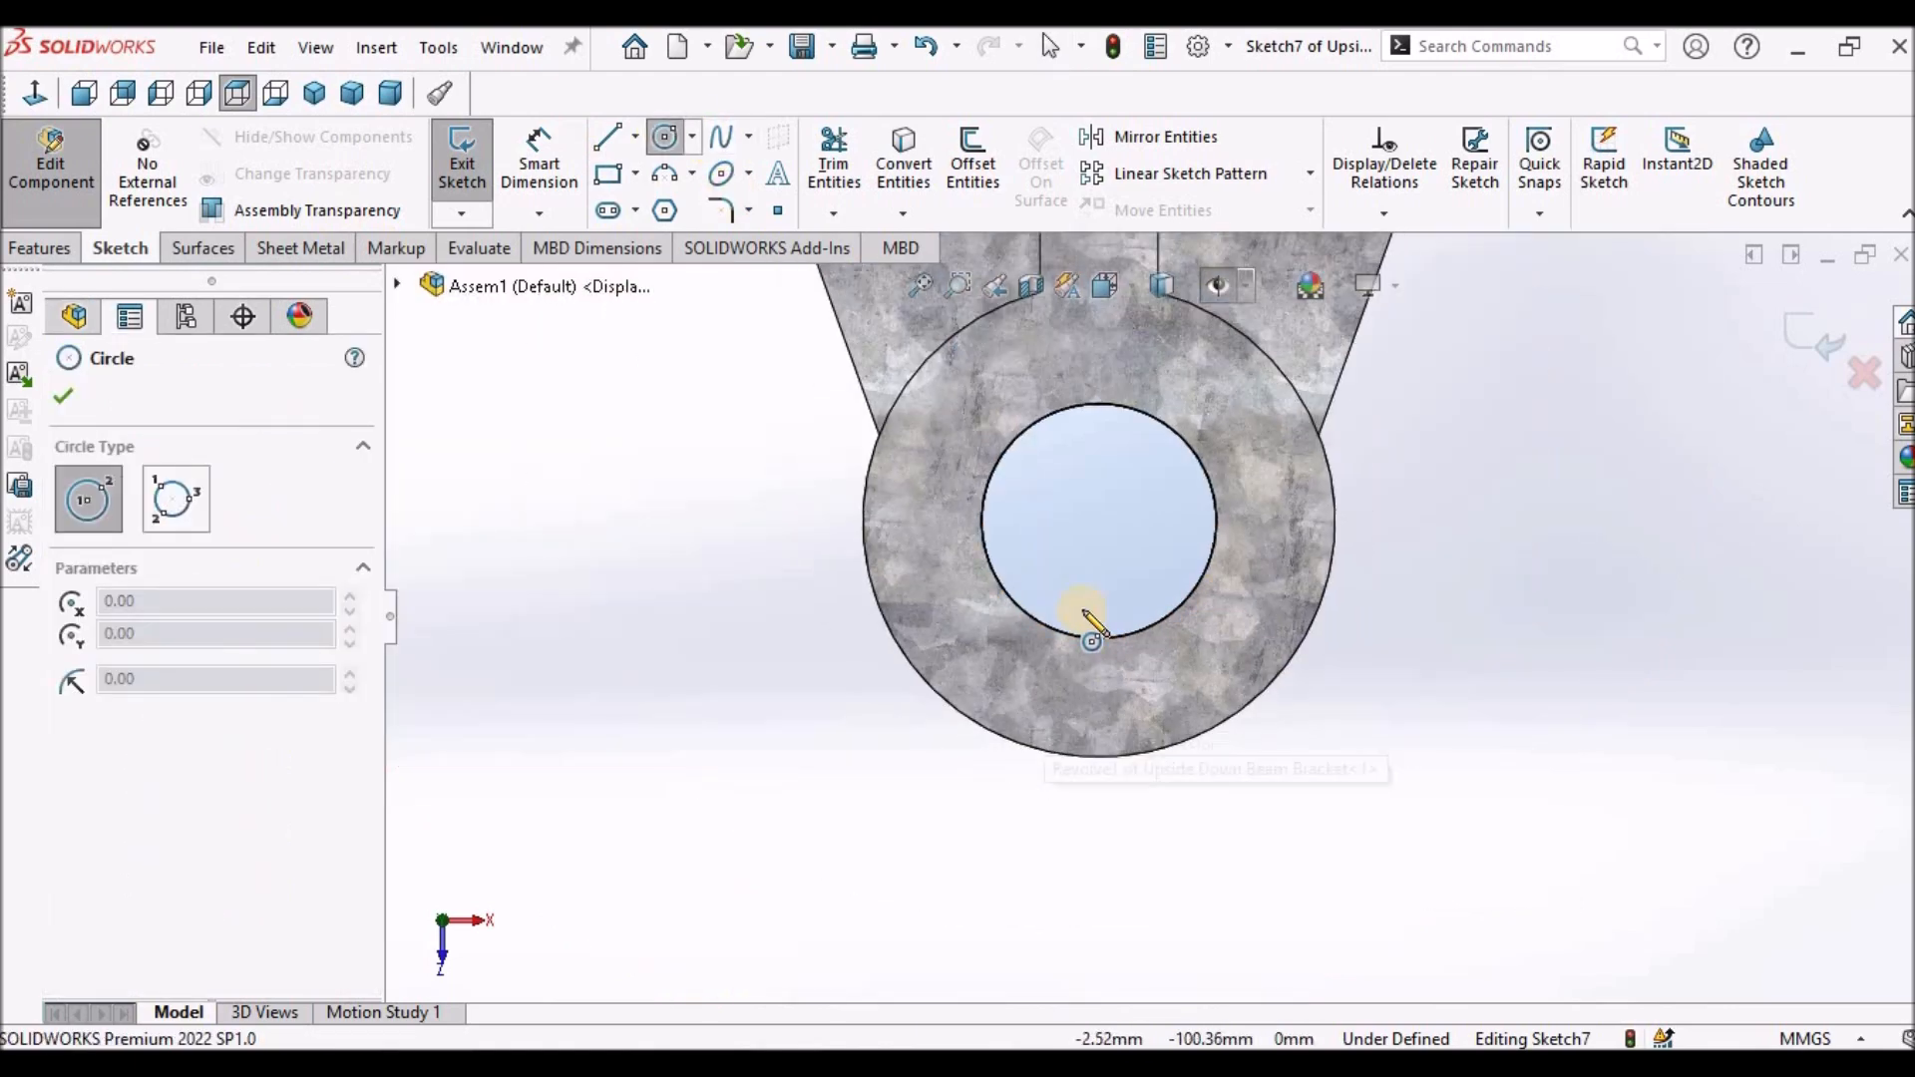
{"action": "scroll", "coordinate": [1145, 635], "scroll_direction": "down", "scroll_amount": 3}
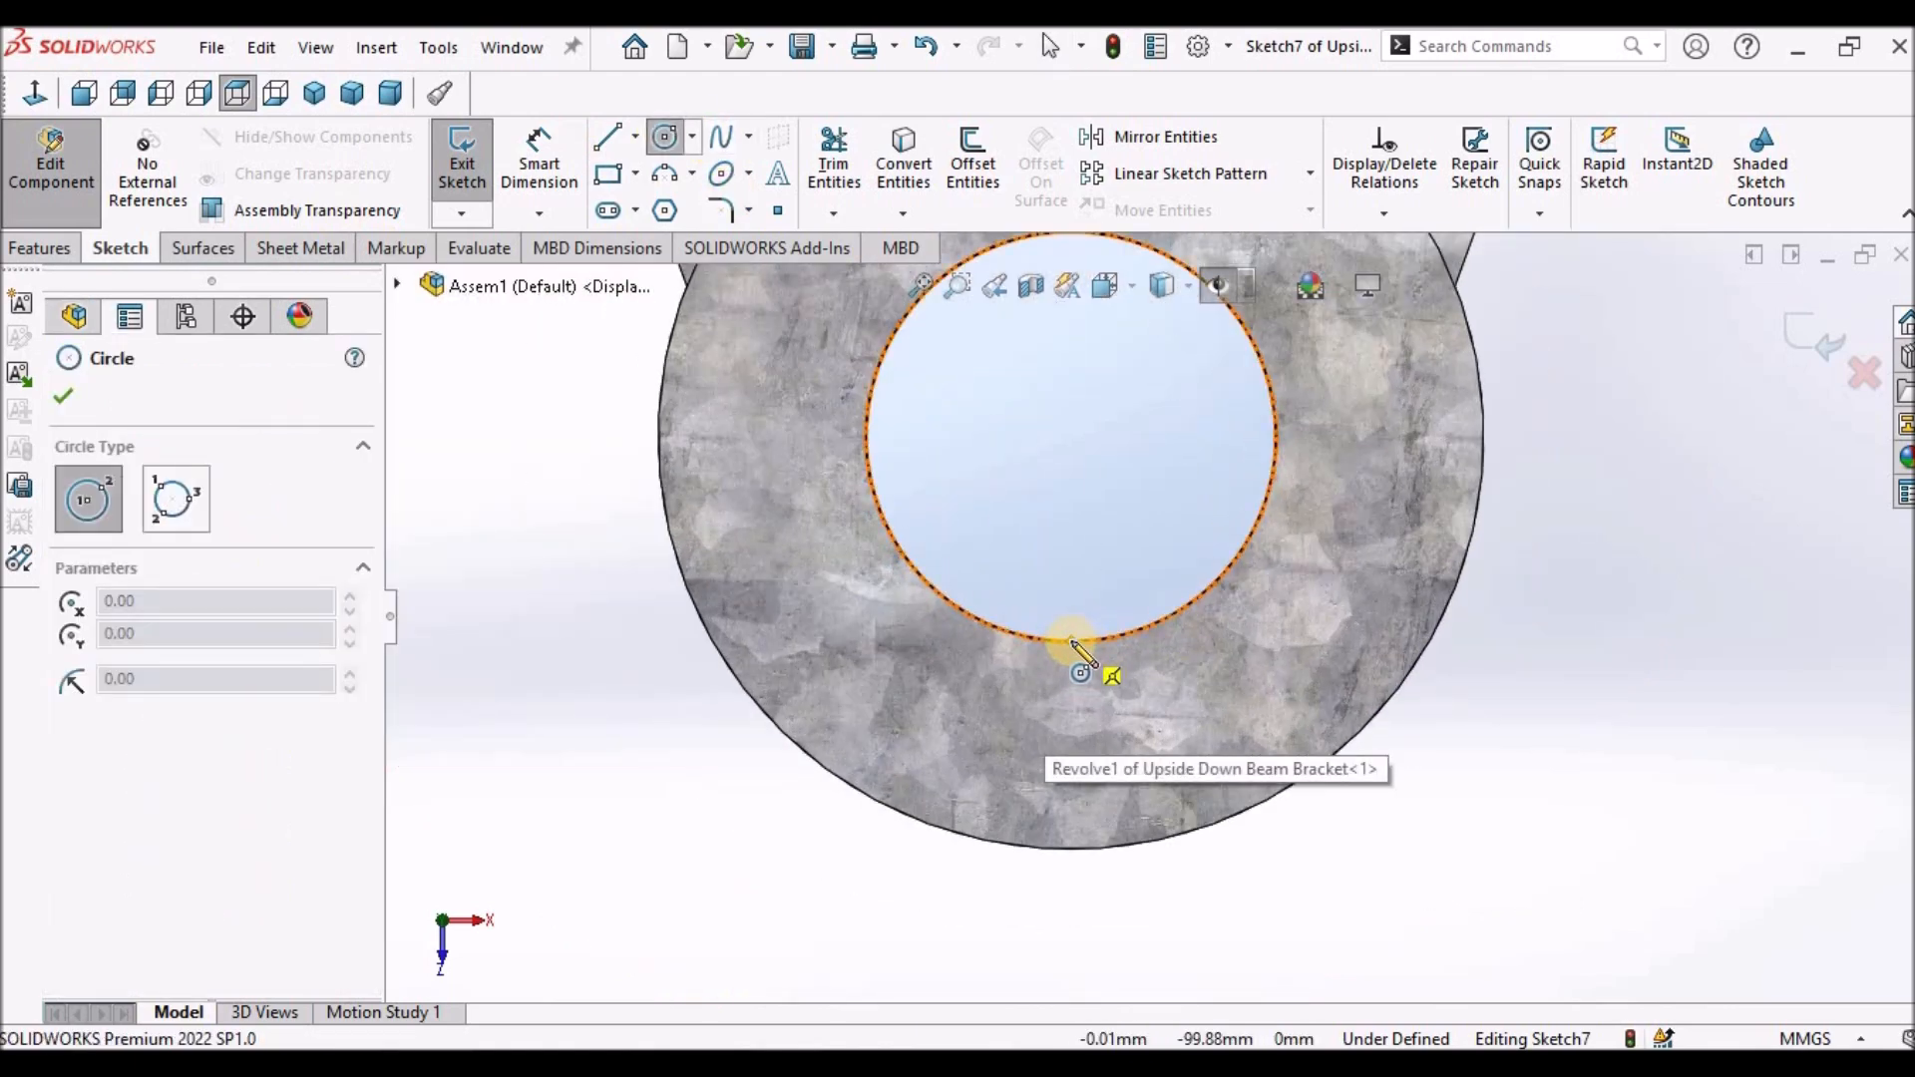
{"action": "left_click", "coordinate": [1099, 636]}
{"action": "left_click", "coordinate": [1073, 642]}
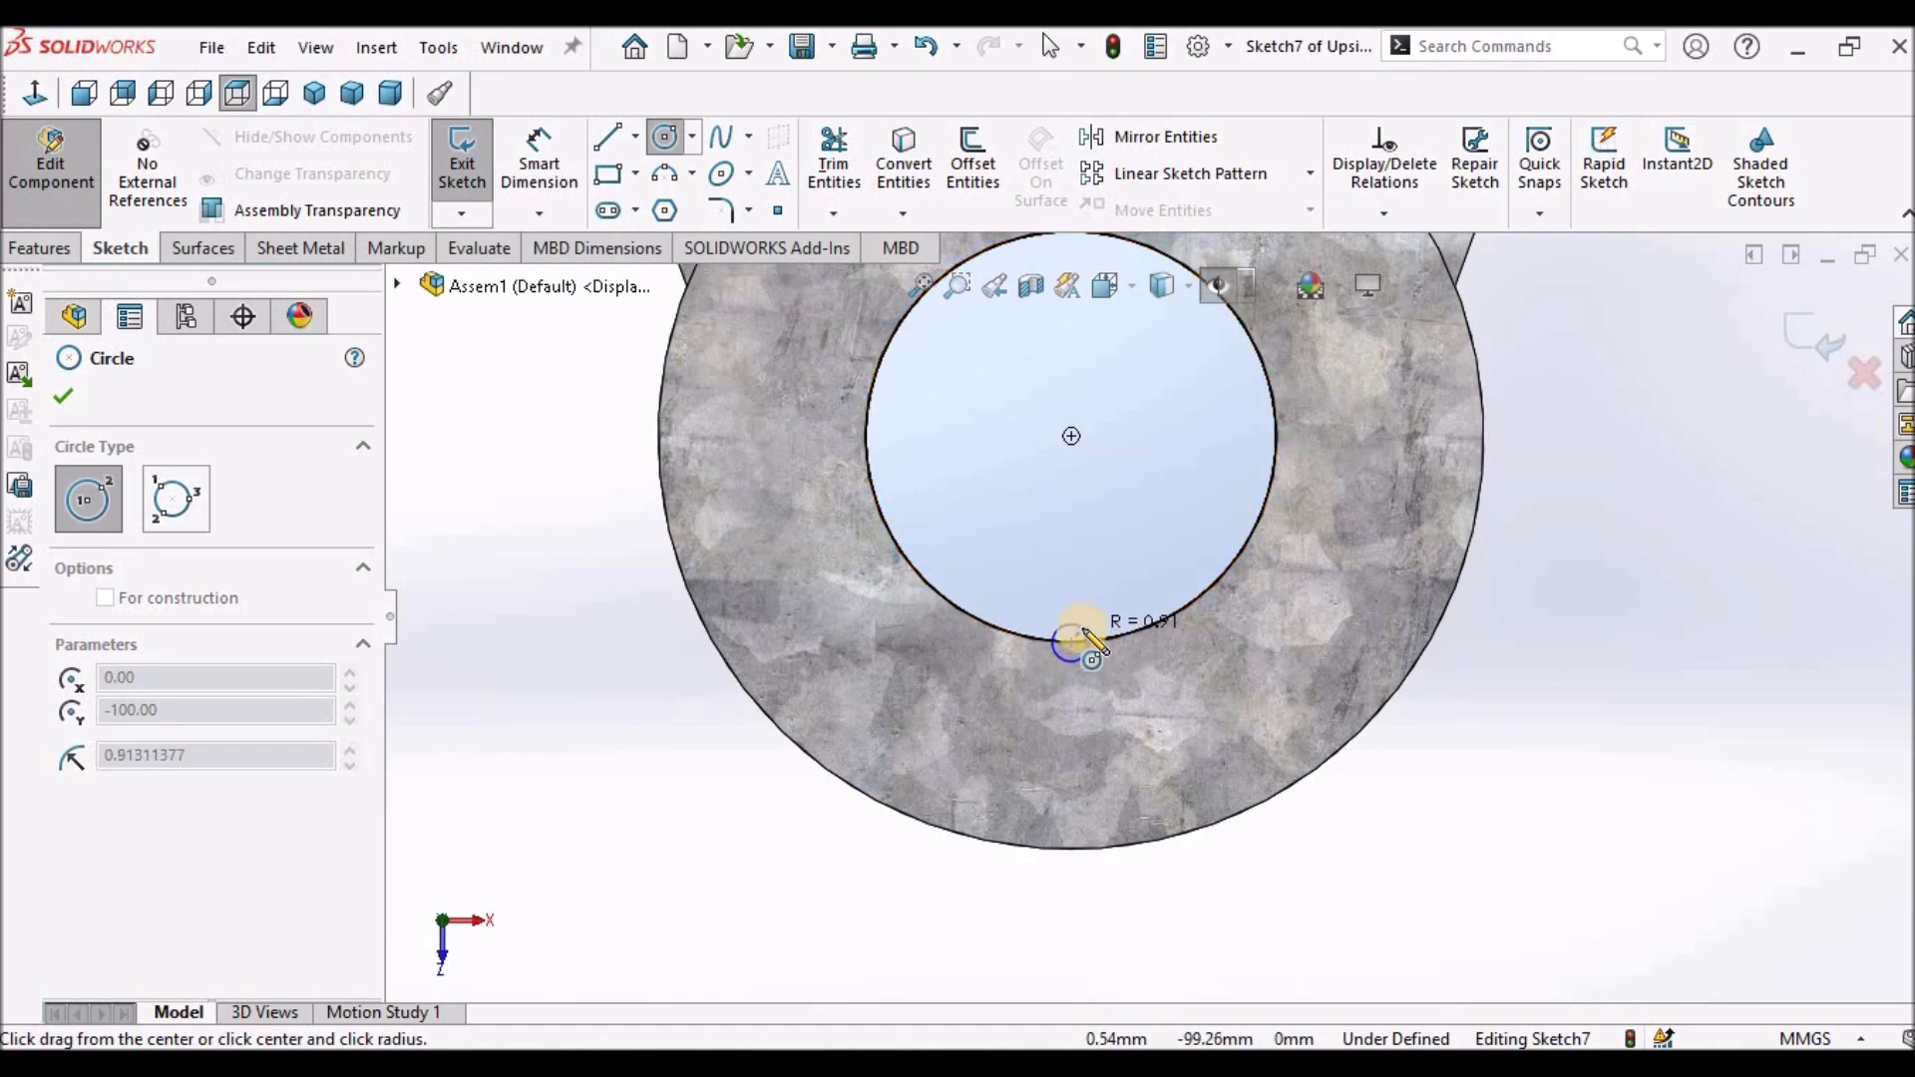
{"action": "right_click", "coordinate": [1623, 647]}
{"action": "left_click", "coordinate": [1586, 670]}
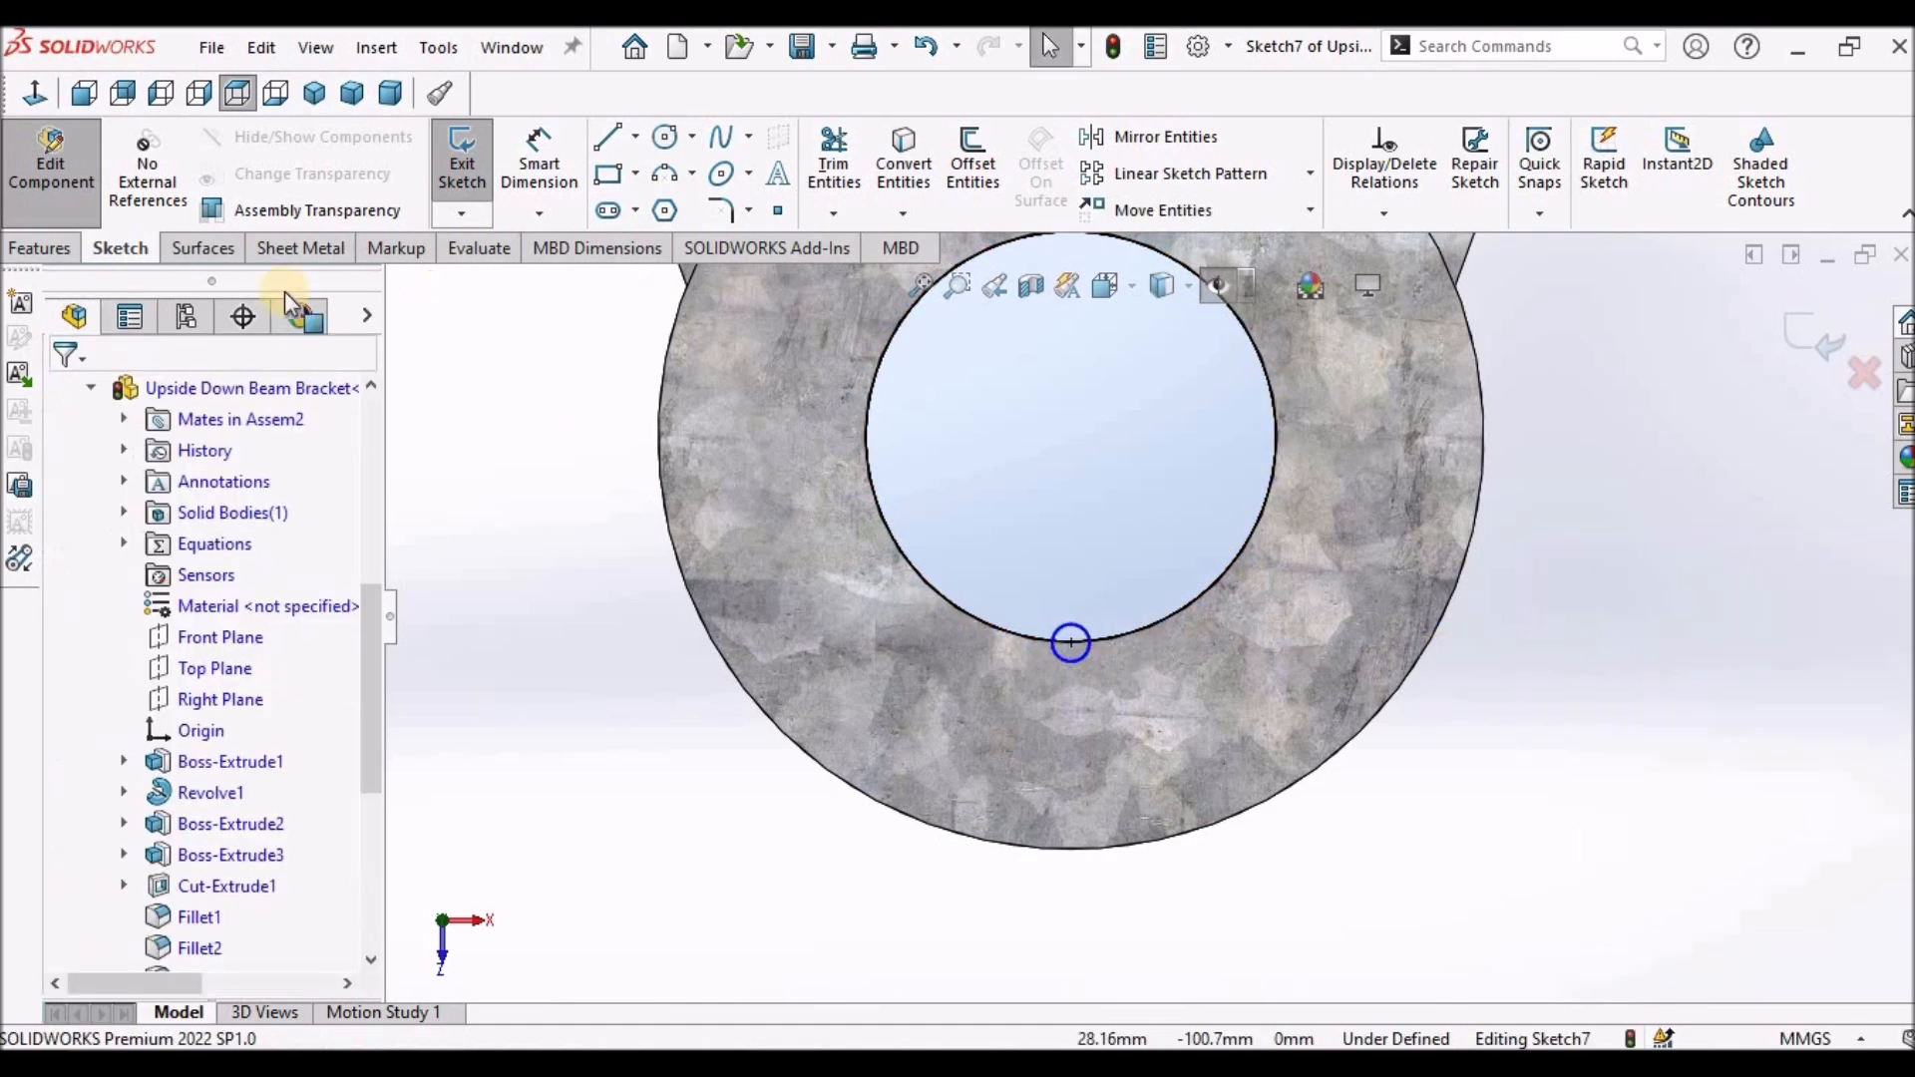
Cut the small circle through the bracket with an Extruded Cut set to Through All.
{"action": "left_click", "coordinate": [50, 250]}
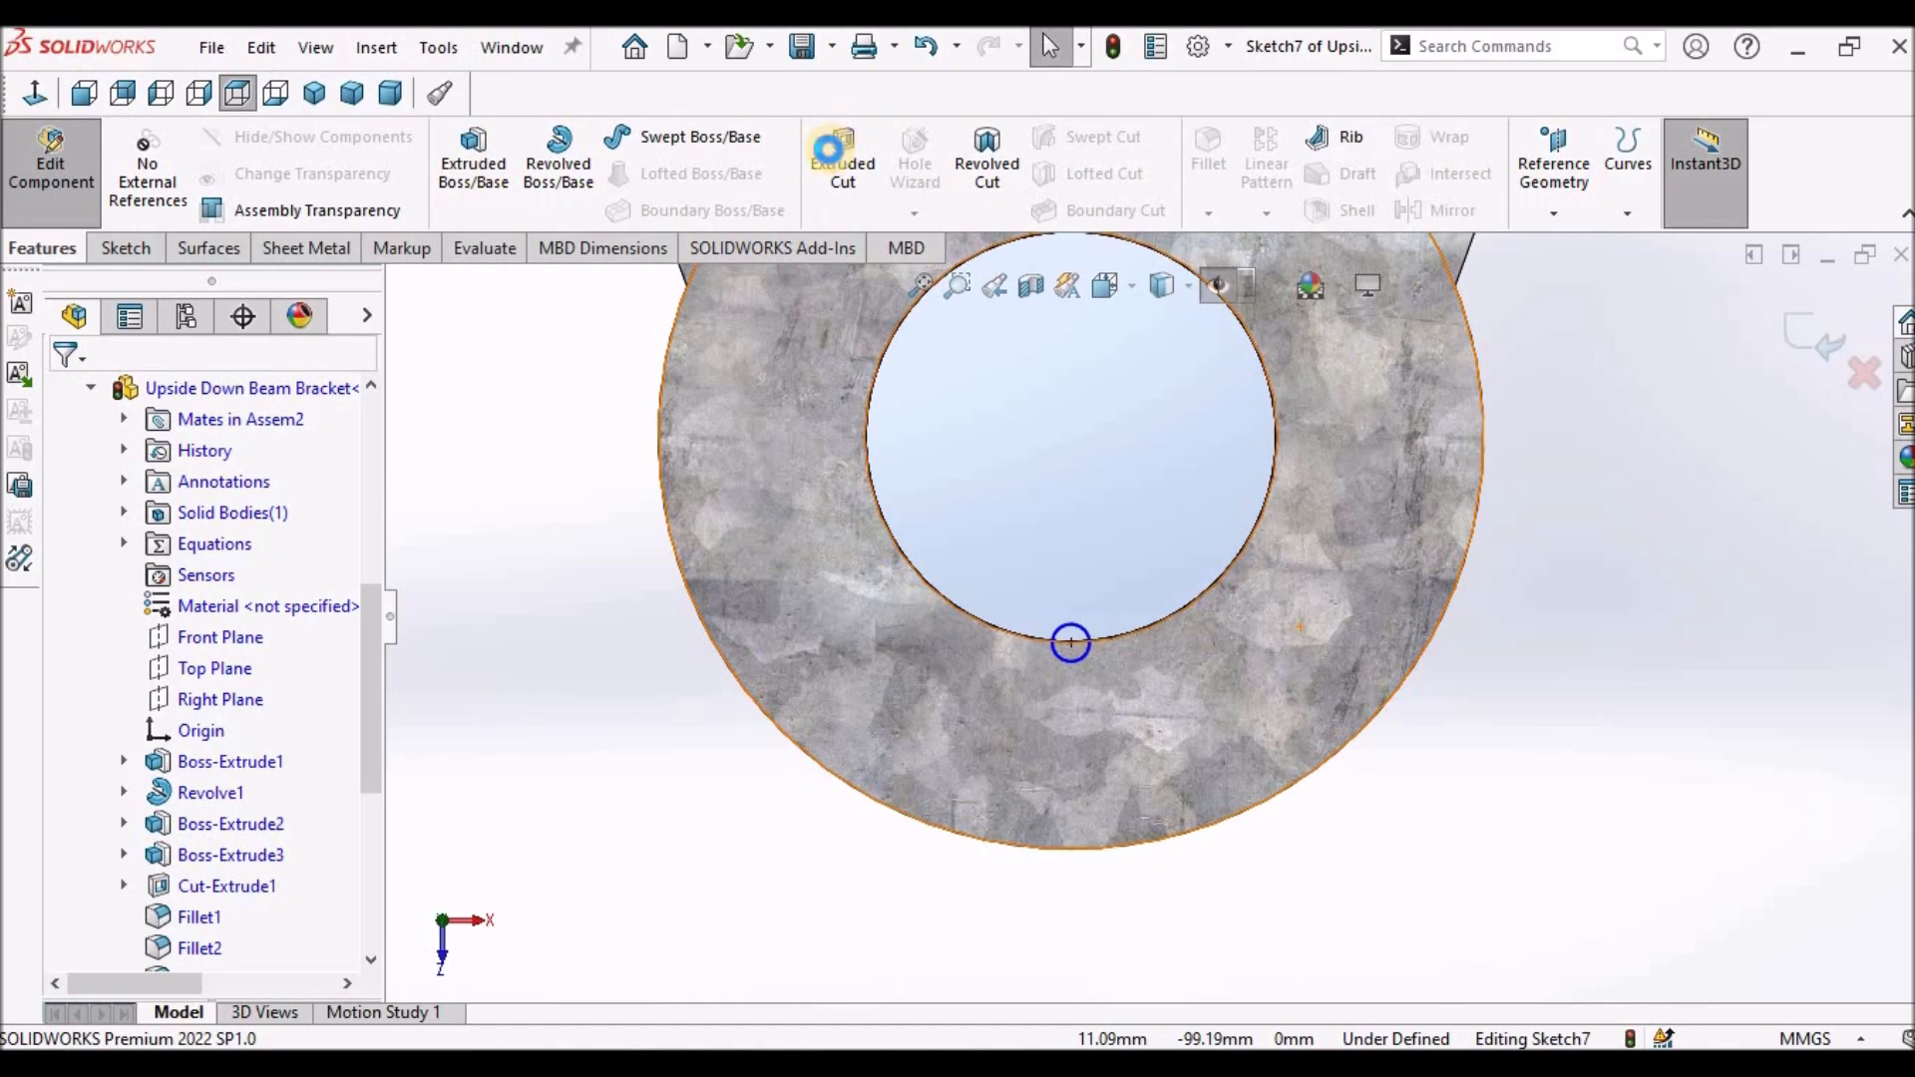
{"action": "left_click", "coordinate": [828, 150]}
{"action": "mouse_move", "coordinate": [1253, 598]}
{"action": "middle_mouse_down"}
{"action": "mouse_move", "coordinate": [1224, 370]}
{"action": "mouse_move", "coordinate": [1195, 524]}
{"action": "middle_mouse_up"}
{"action": "scroll", "coordinate": [409, 678], "scroll_direction": "up", "scroll_amount": 3}
{"action": "left_click", "coordinate": [349, 564]}
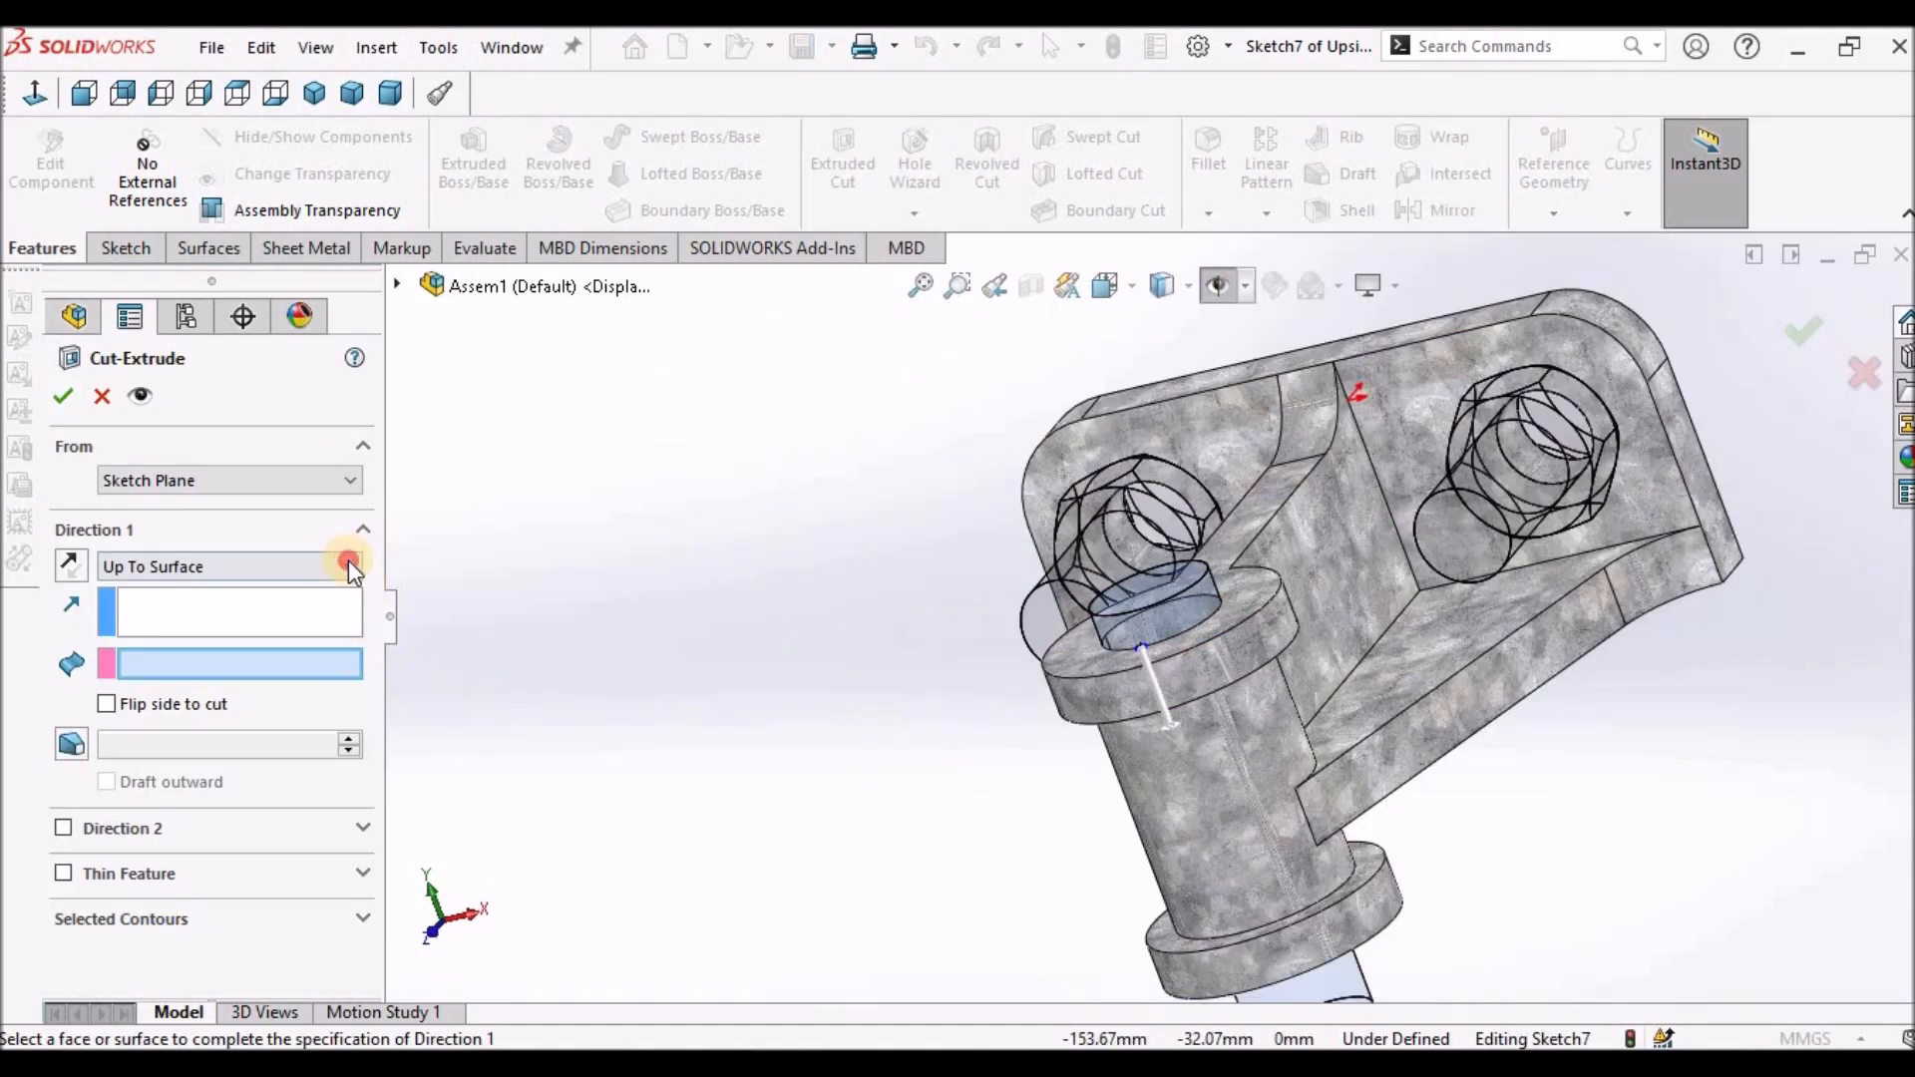
{"action": "left_click", "coordinate": [301, 609]}
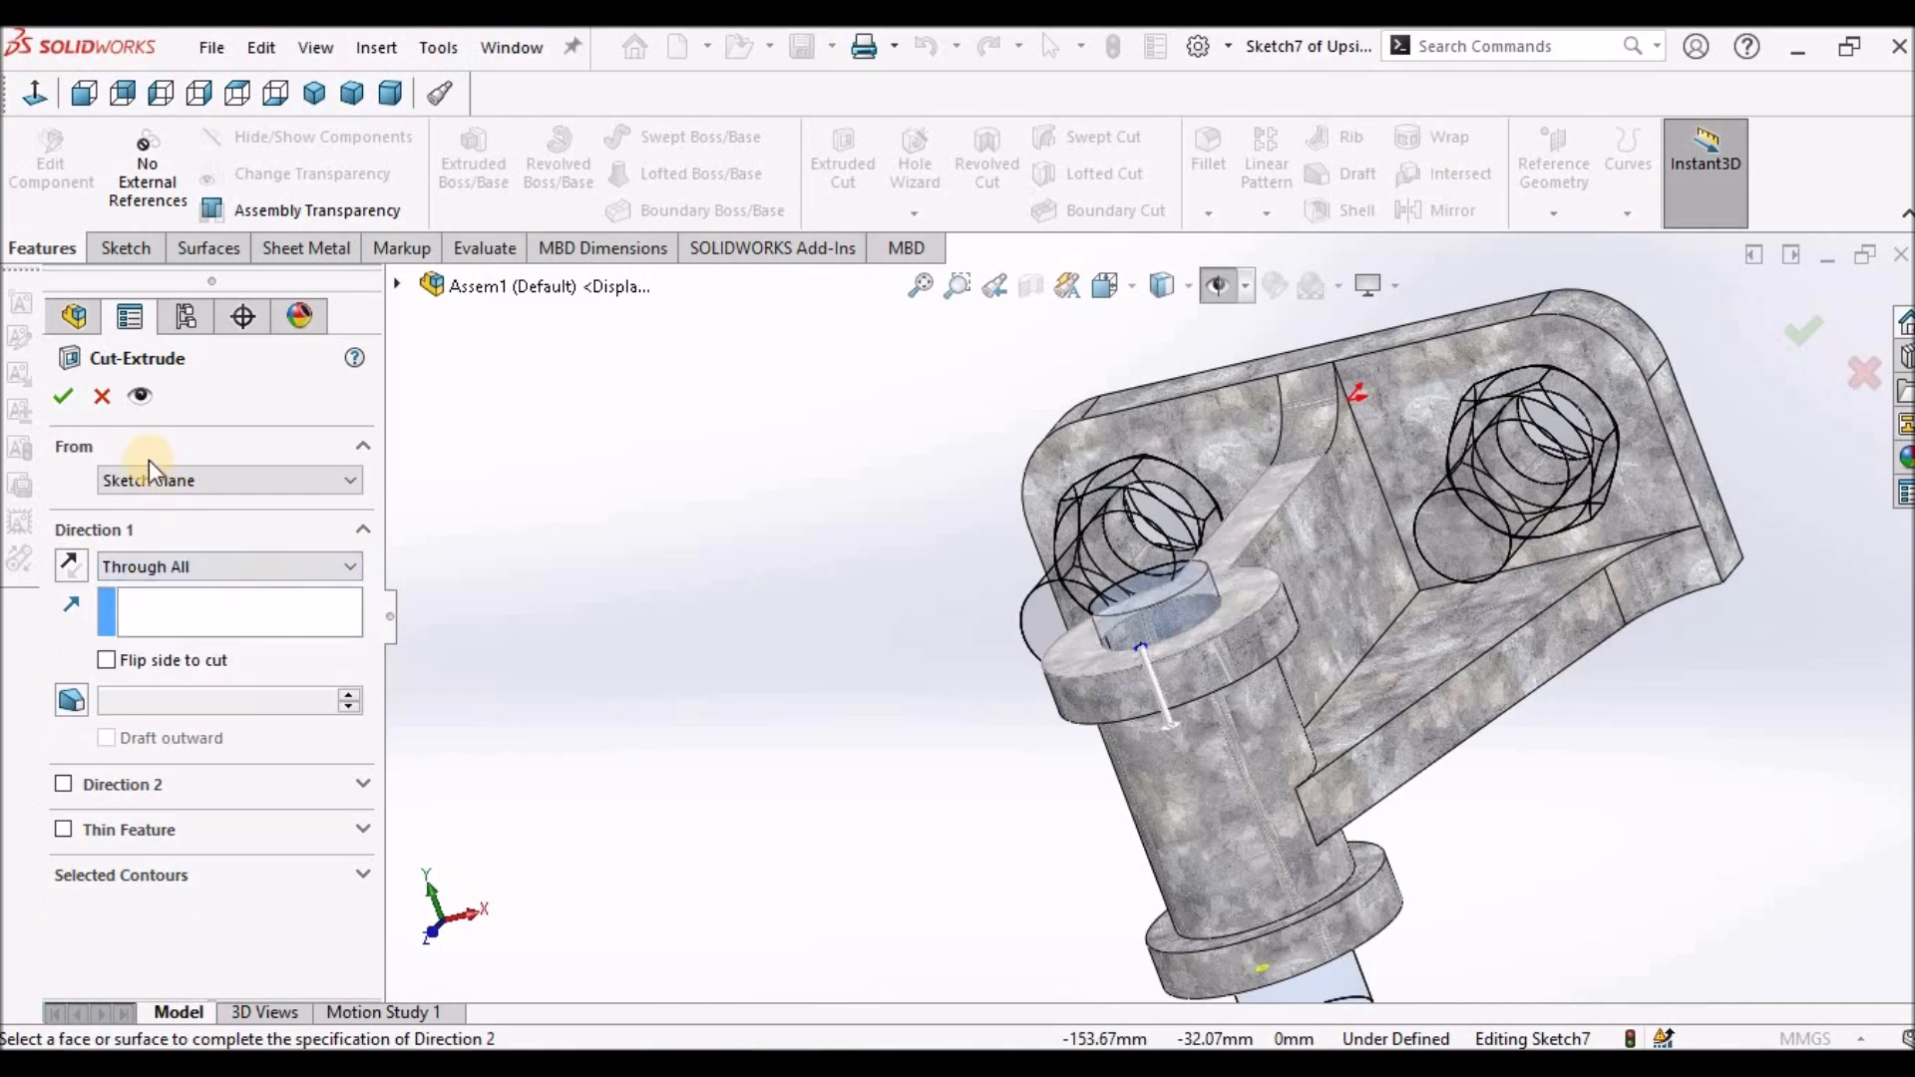
{"action": "left_click", "coordinate": [64, 399]}
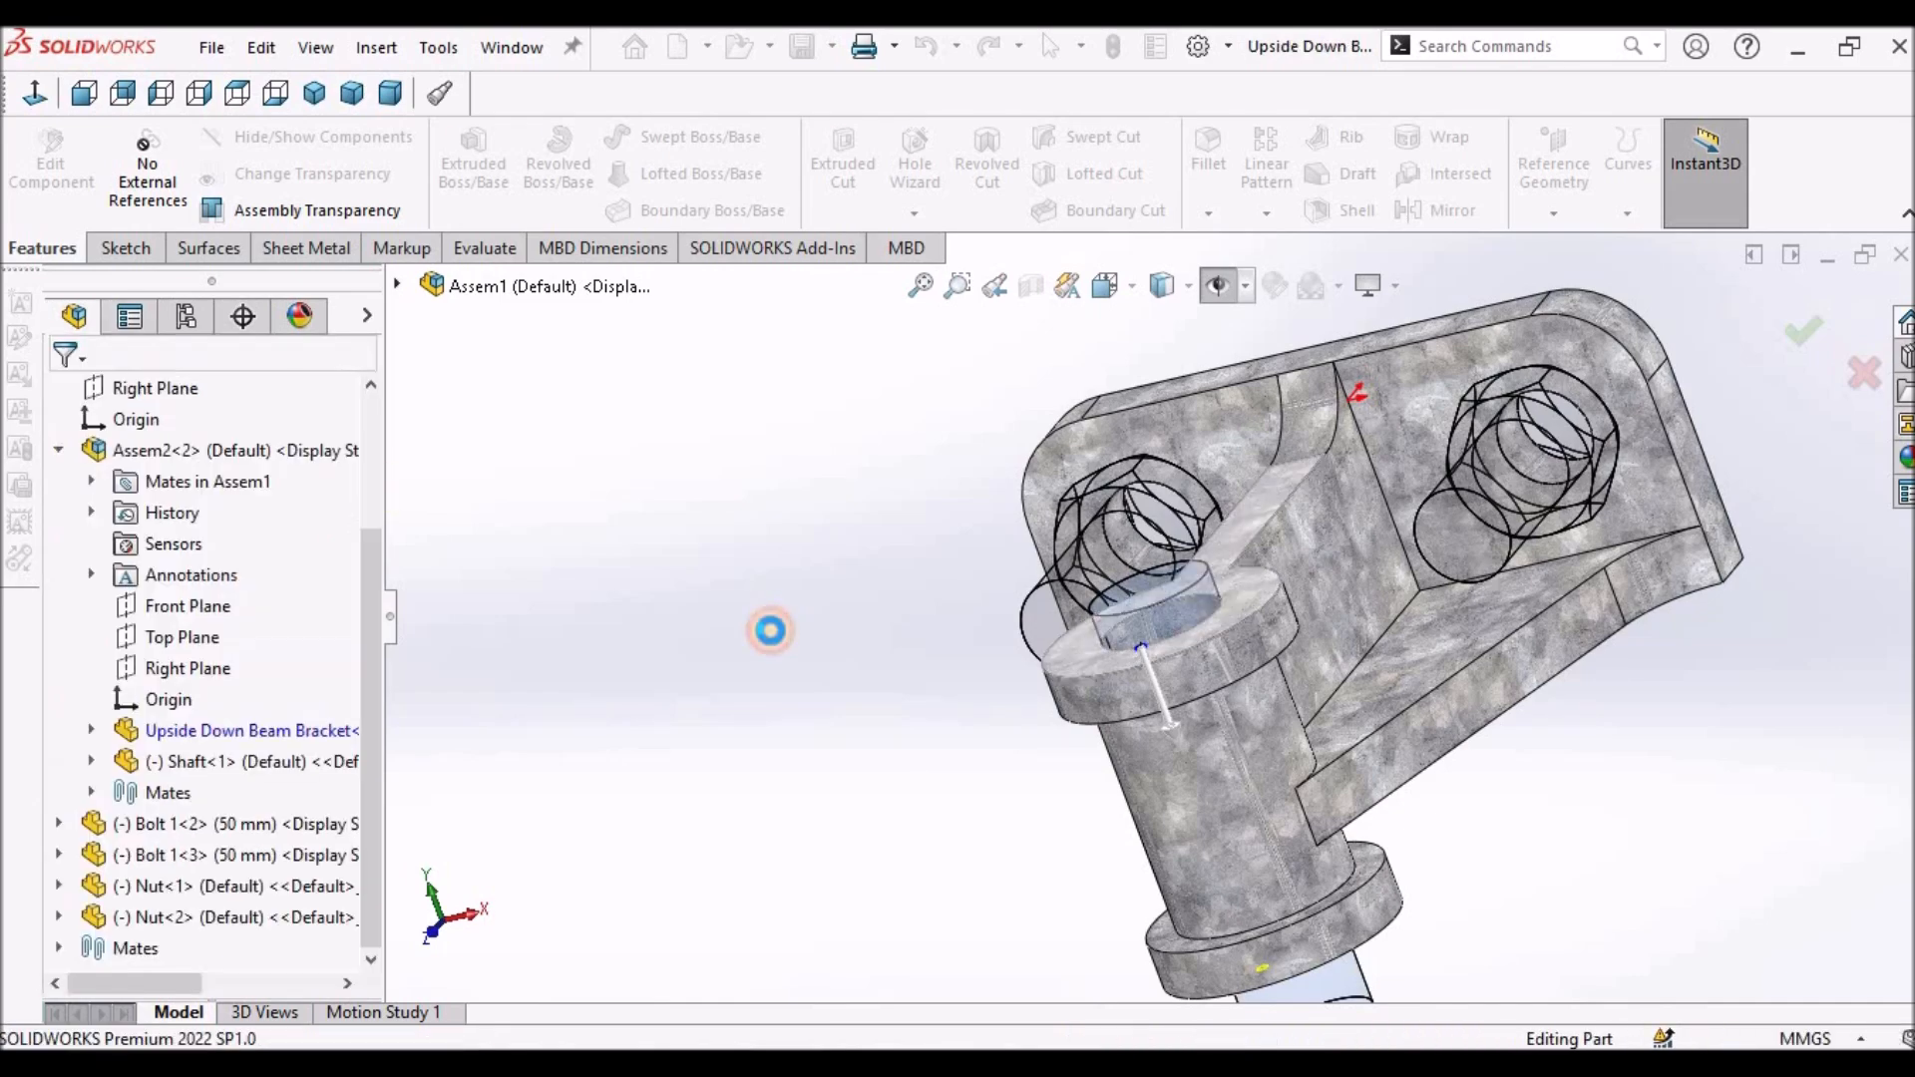
Examine the notch along the bracket's shaft hole and the surrounding transparent components from several angles.
{"action": "scroll", "coordinate": [1203, 649], "scroll_direction": "up", "scroll_amount": 2}
{"action": "scroll", "coordinate": [1203, 649], "scroll_direction": "down", "scroll_amount": 6}
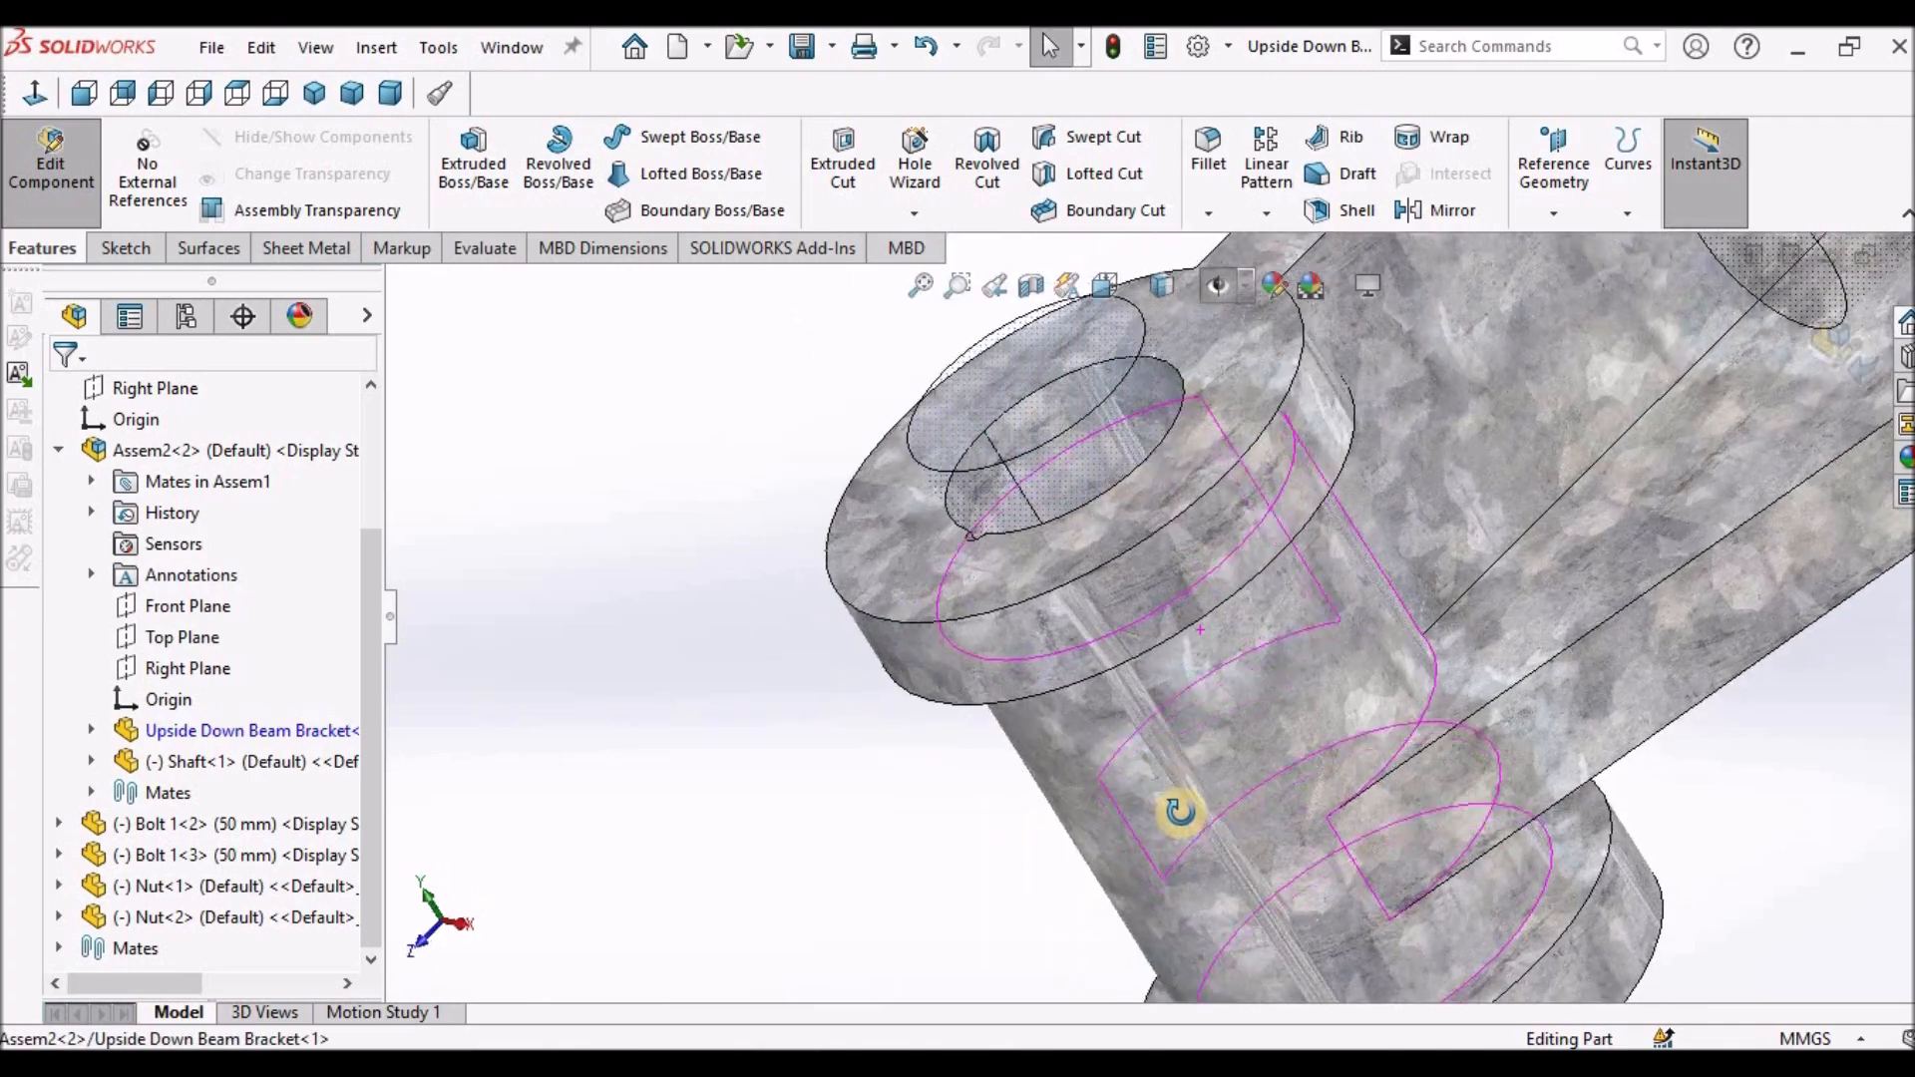
{"action": "middle_click_drag", "start_coordinate": [1038, 560], "coordinate": [1223, 675]}
{"action": "scroll", "coordinate": [1234, 677], "scroll_direction": "up", "scroll_amount": 10}
{"action": "middle_click_drag", "start_coordinate": [1380, 681], "coordinate": [1371, 547]}
{"action": "scroll", "coordinate": [1369, 545], "scroll_direction": "down", "scroll_amount": 3}
{"action": "scroll", "coordinate": [1371, 554], "scroll_direction": "down", "scroll_amount": 2}
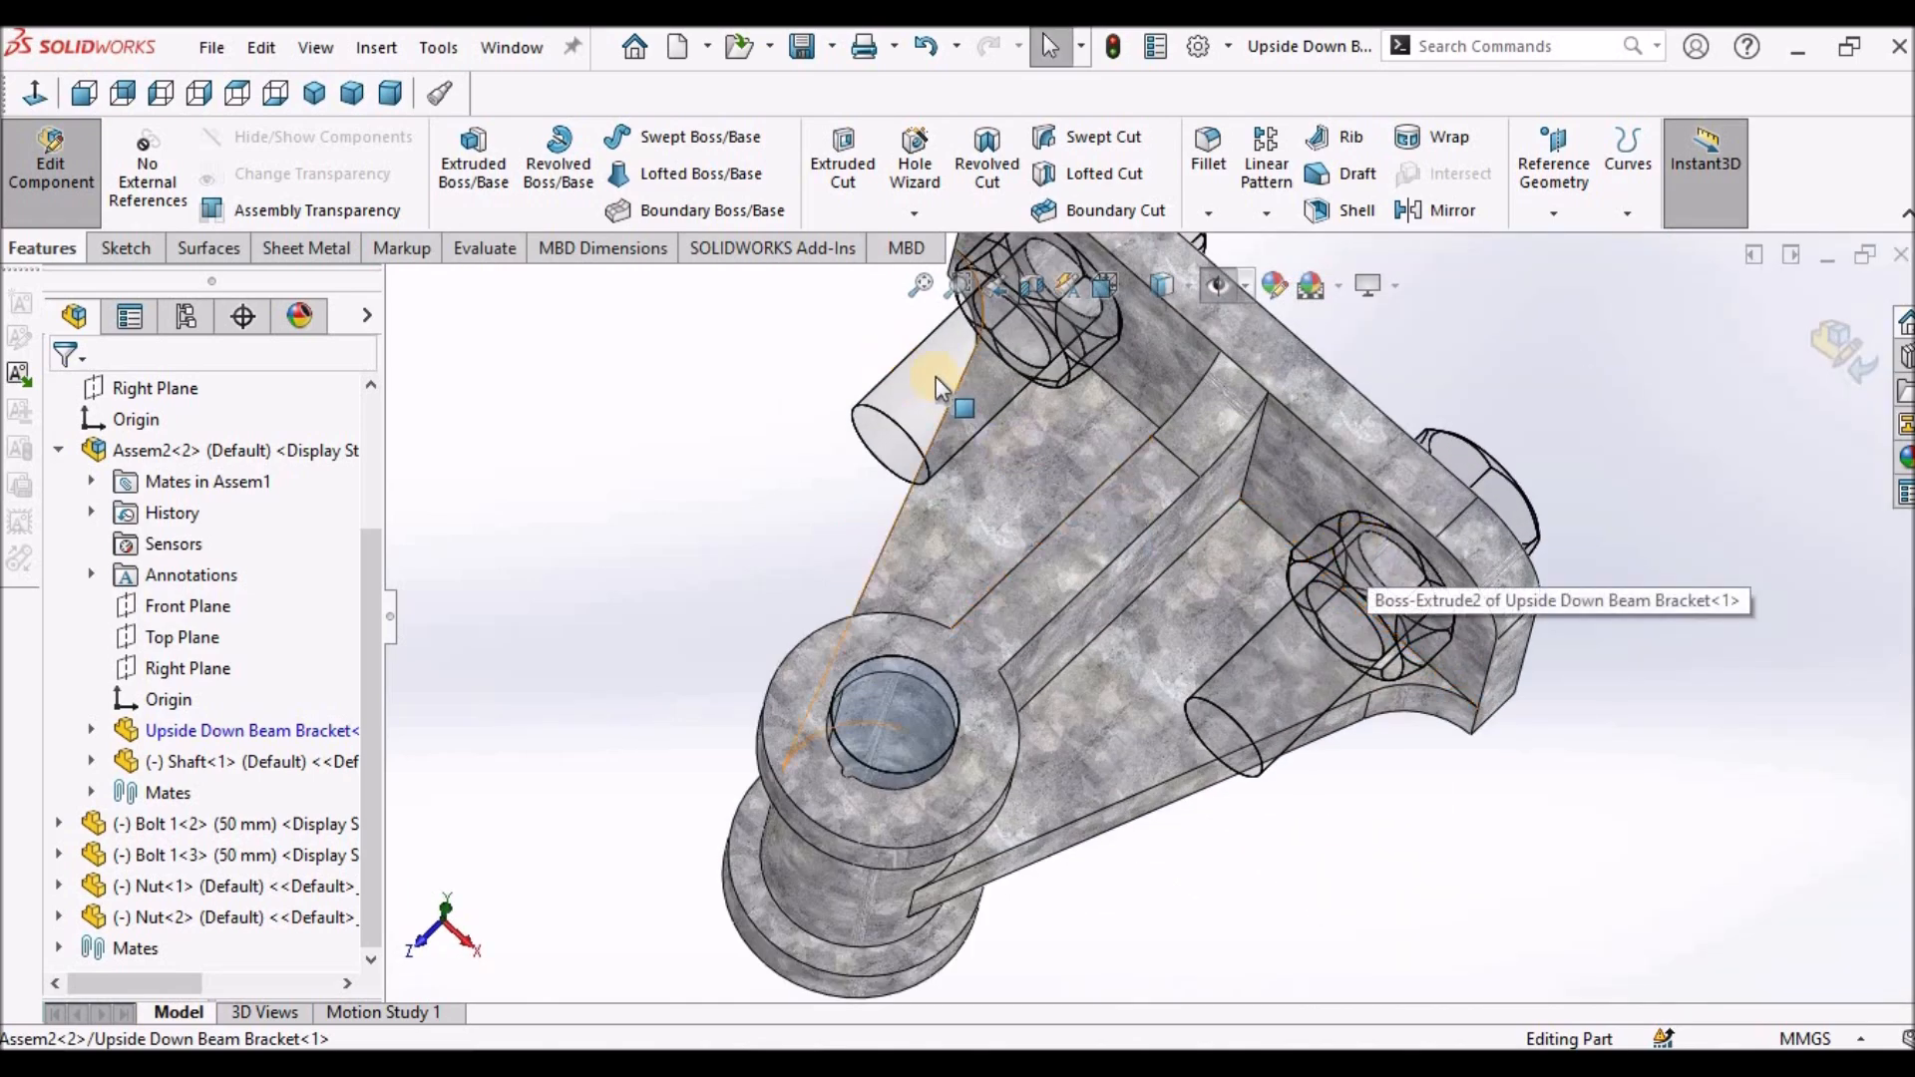
{"action": "scroll", "coordinate": [1160, 404], "scroll_direction": "up", "scroll_amount": 5}
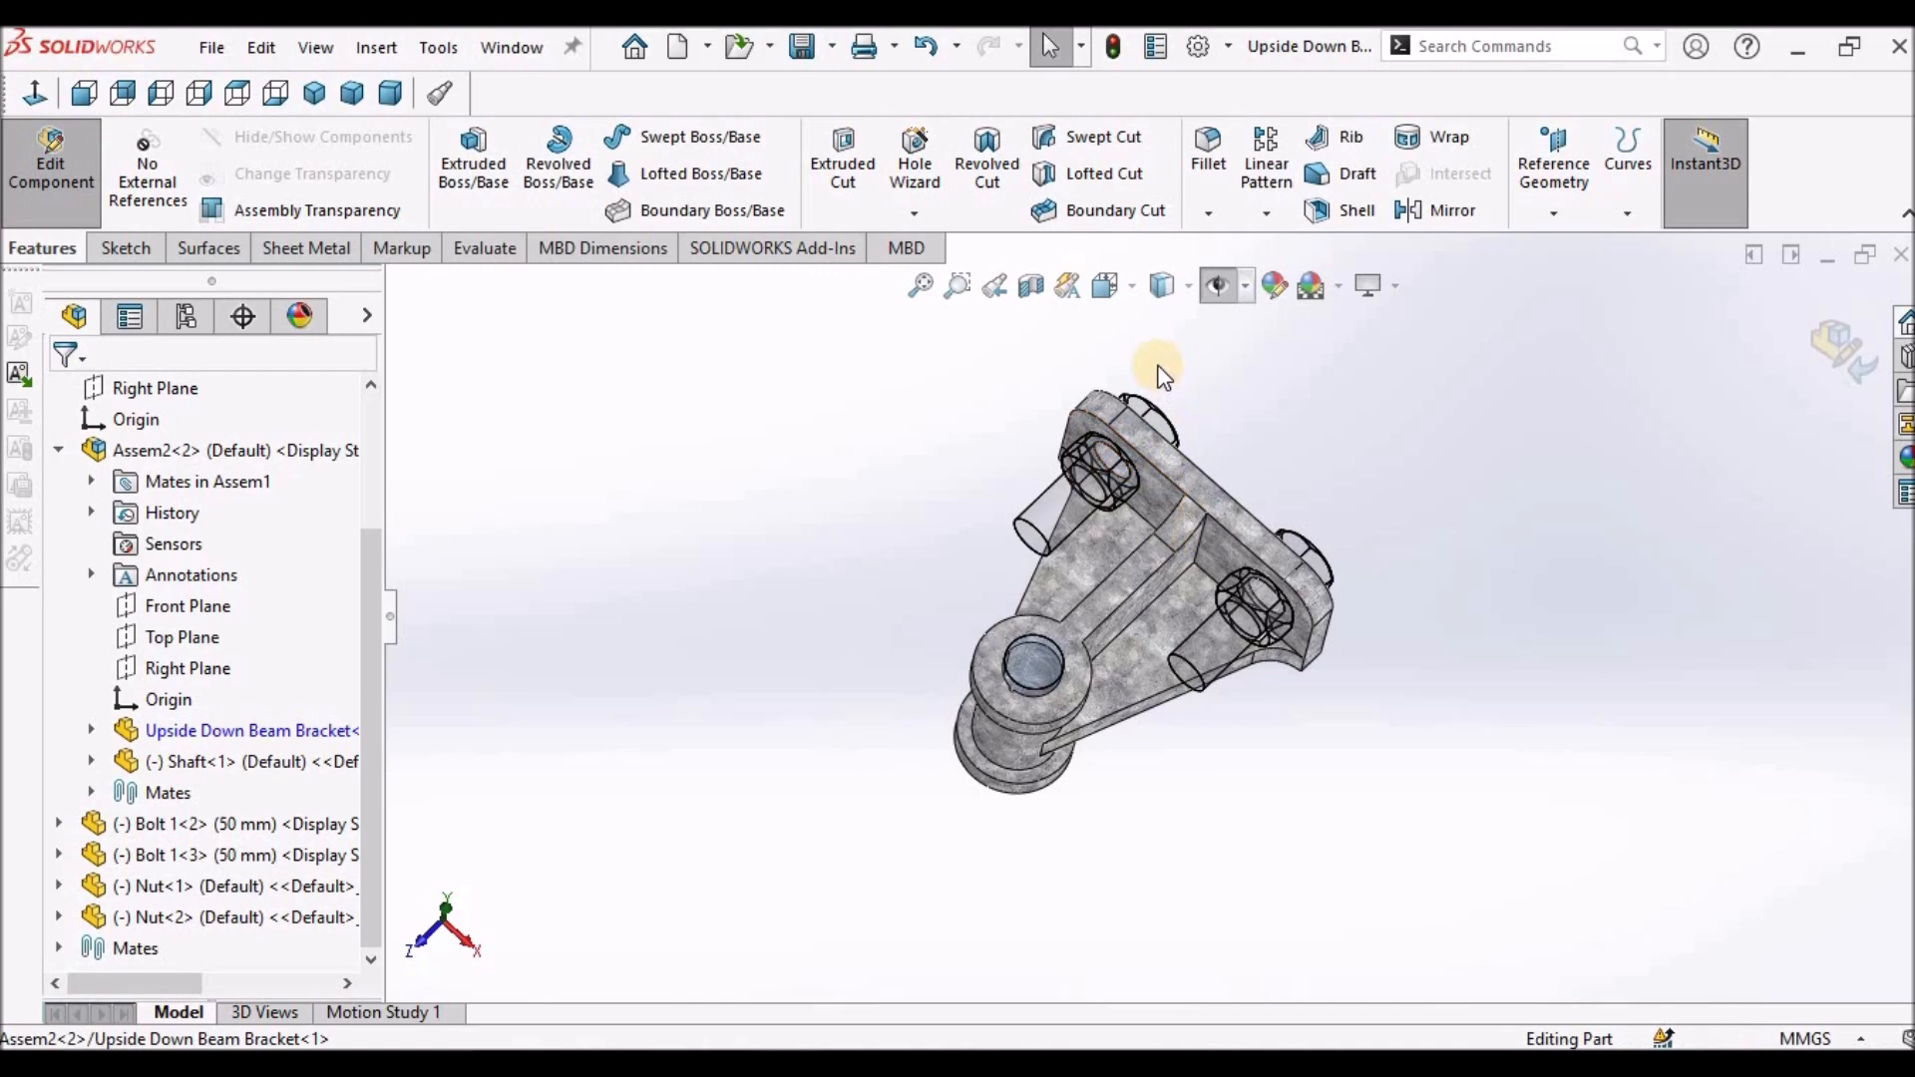
{"action": "scroll", "coordinate": [1135, 499], "scroll_direction": "down", "scroll_amount": 8}
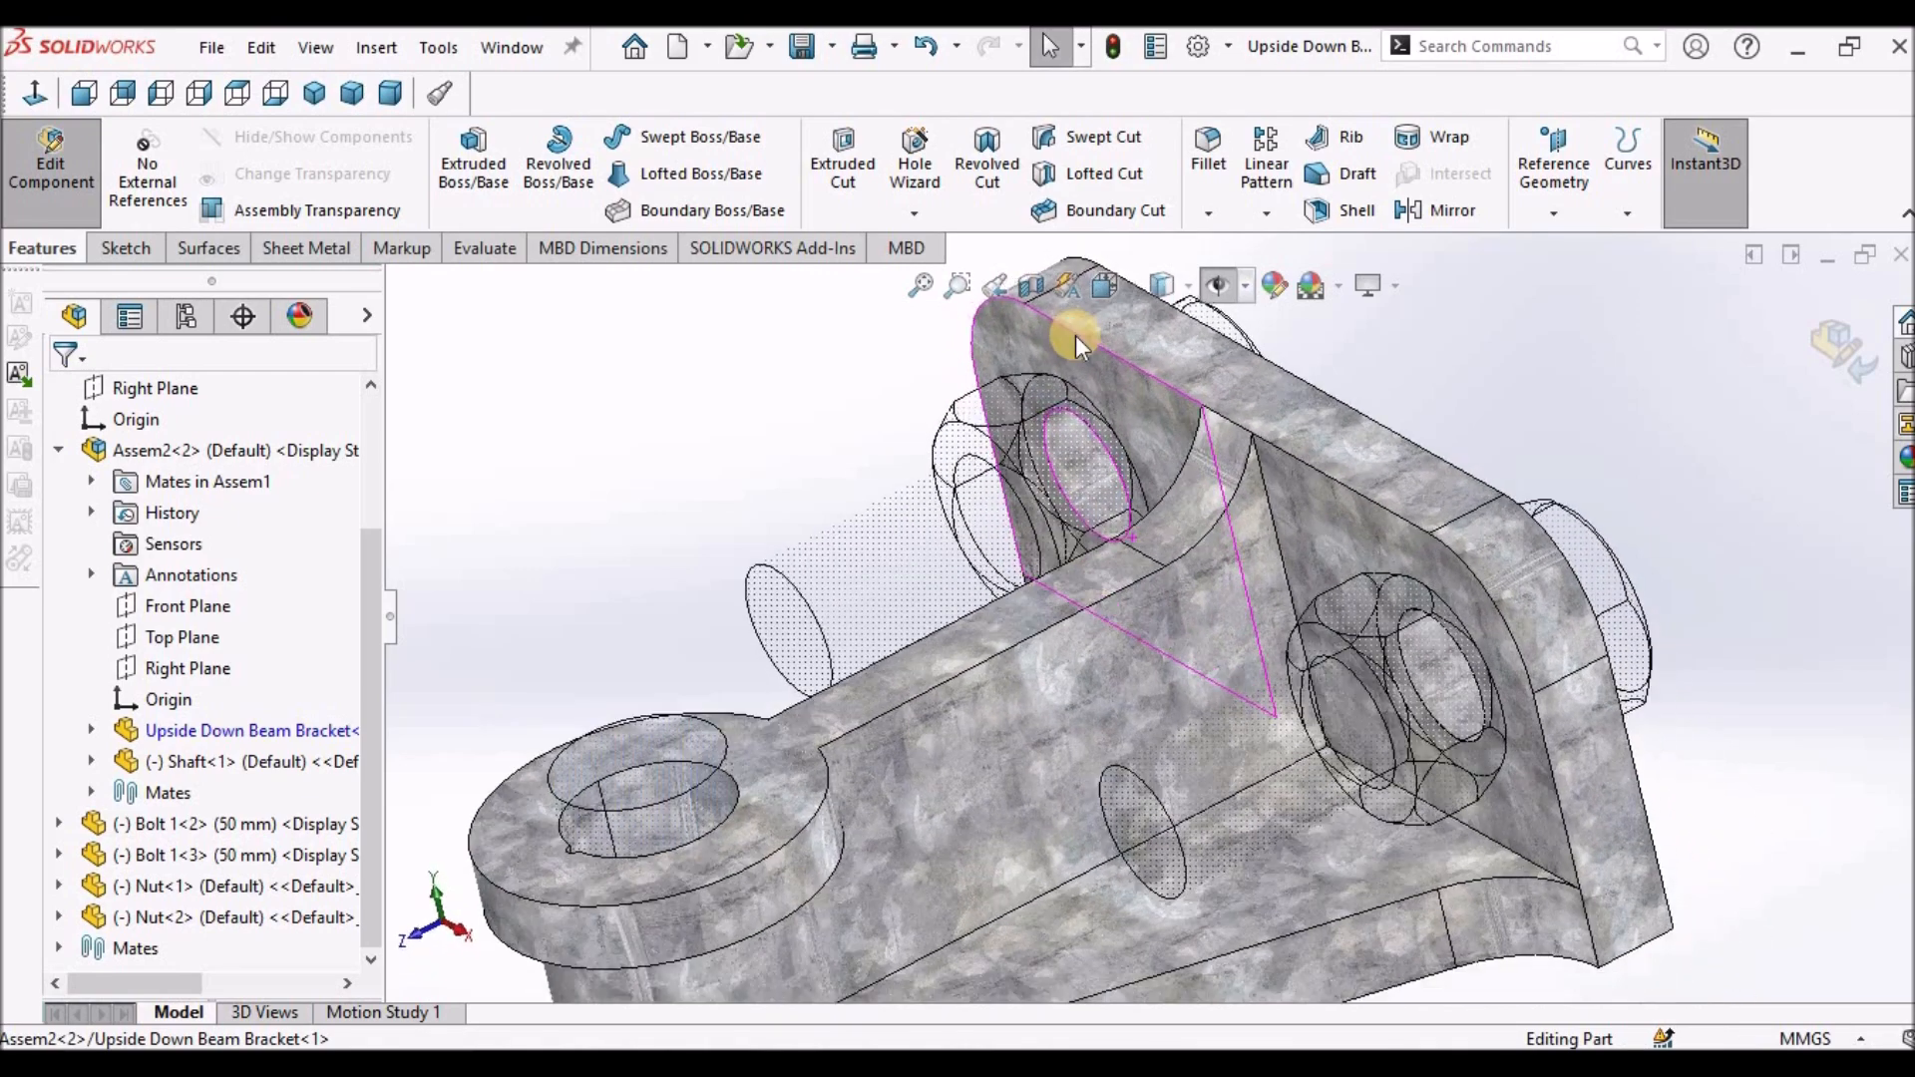
{"action": "scroll", "coordinate": [942, 541], "scroll_direction": "up", "scroll_amount": 4}
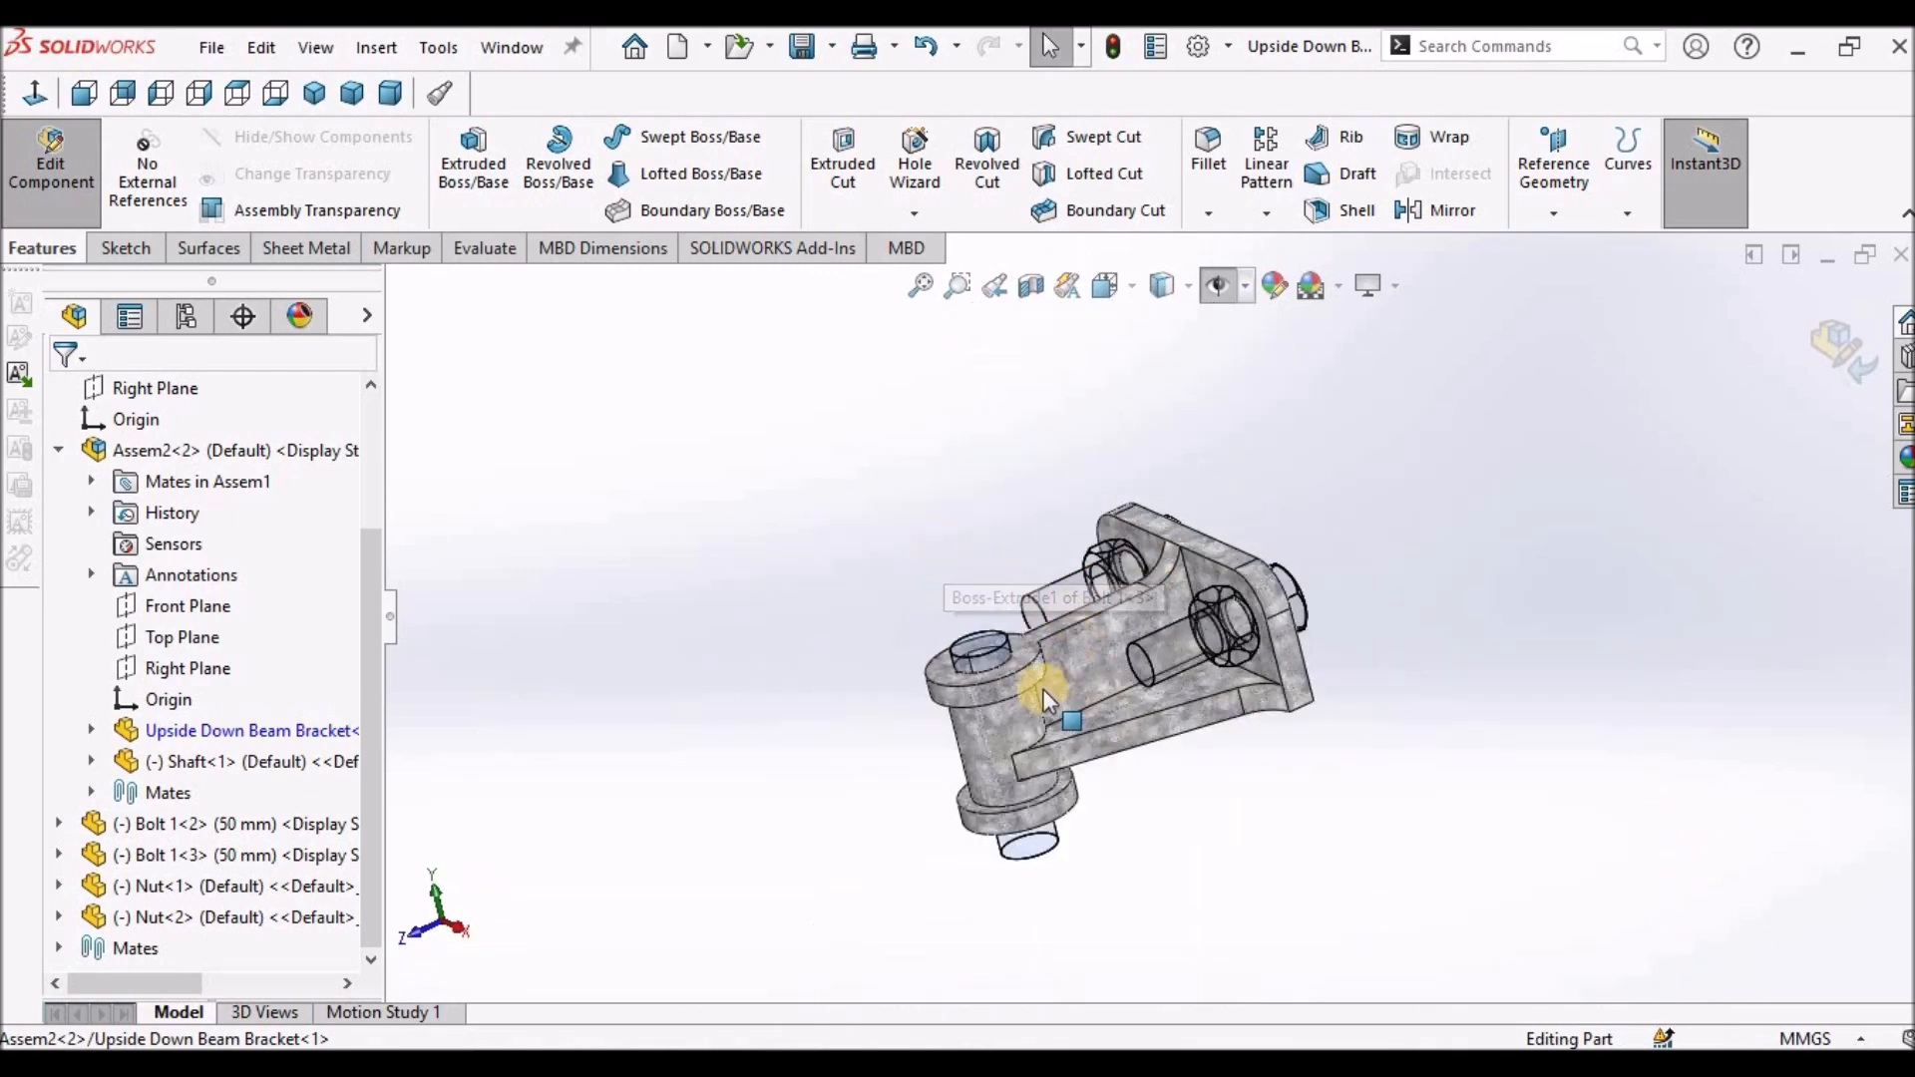
{"action": "middle_click_drag", "start_coordinate": [1031, 667], "coordinate": [889, 624]}
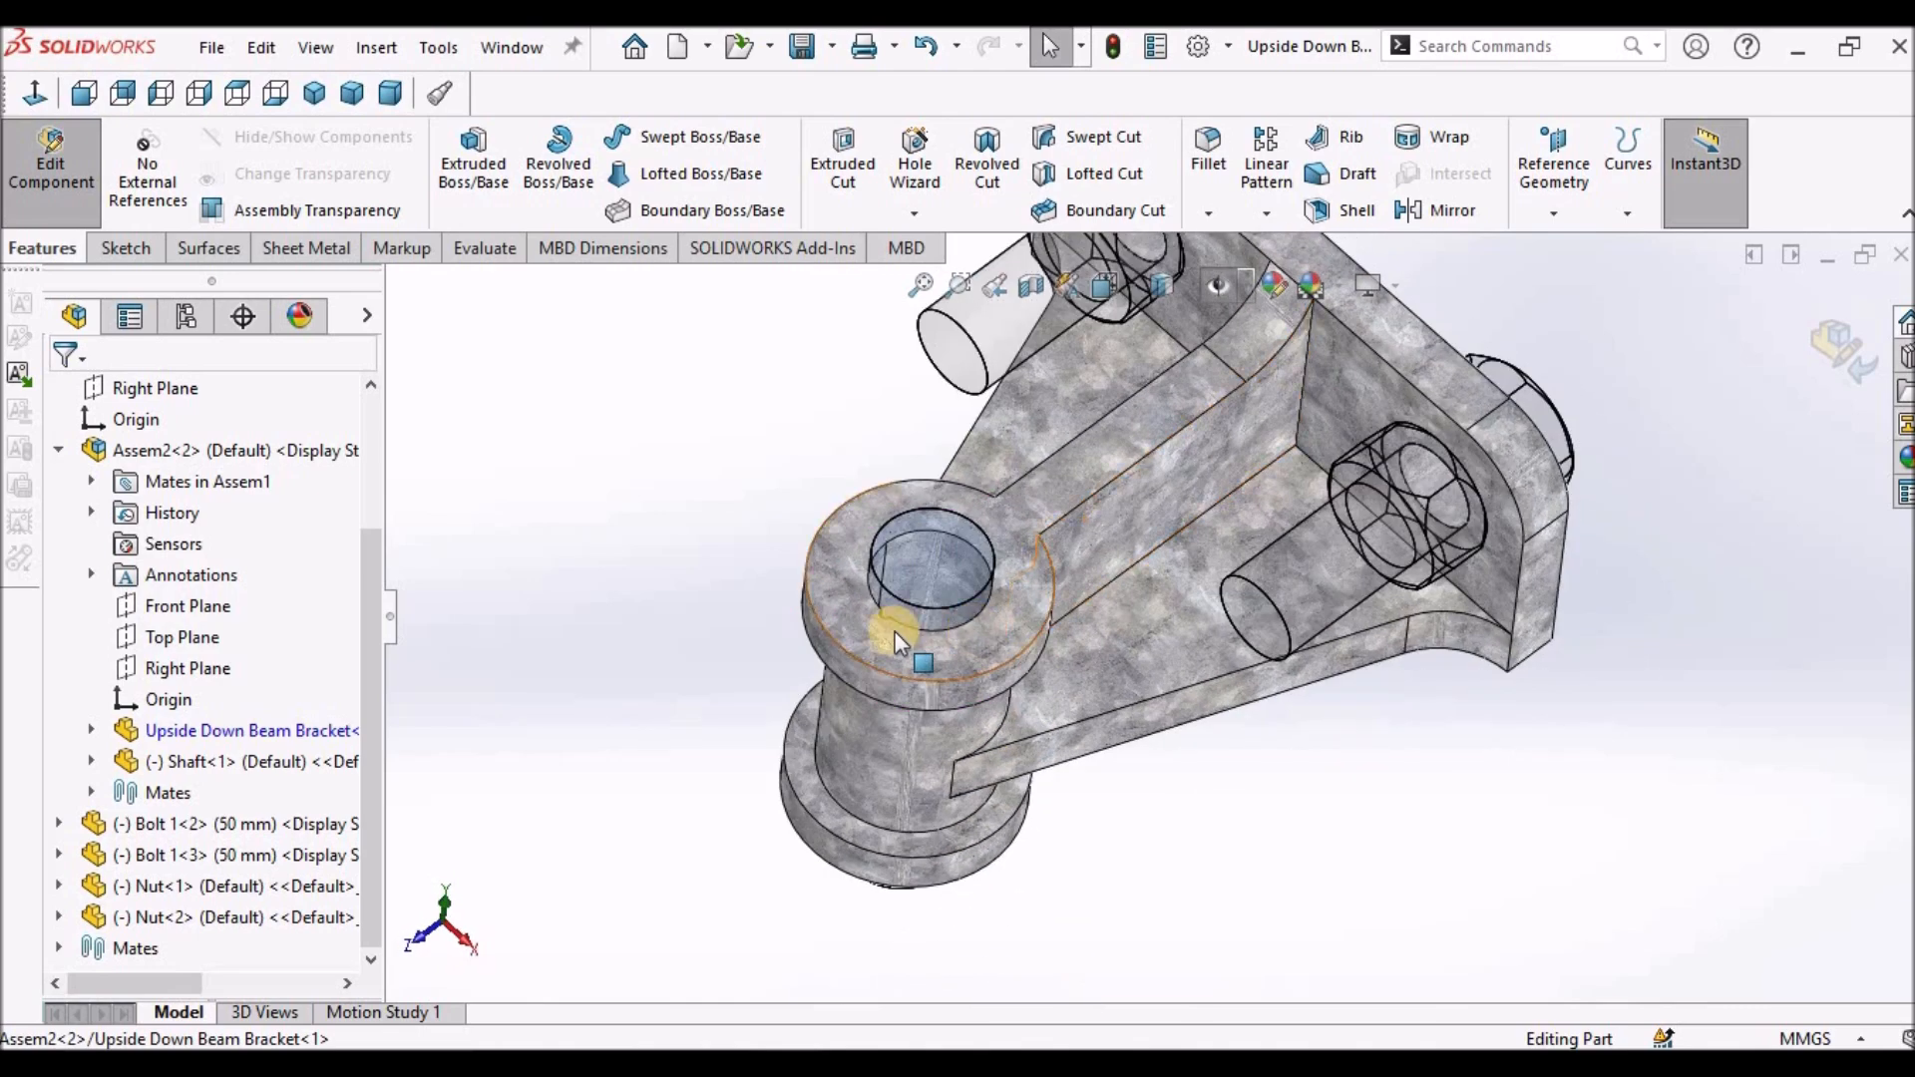
{"action": "scroll", "coordinate": [1056, 626], "scroll_direction": "down", "scroll_amount": 5}
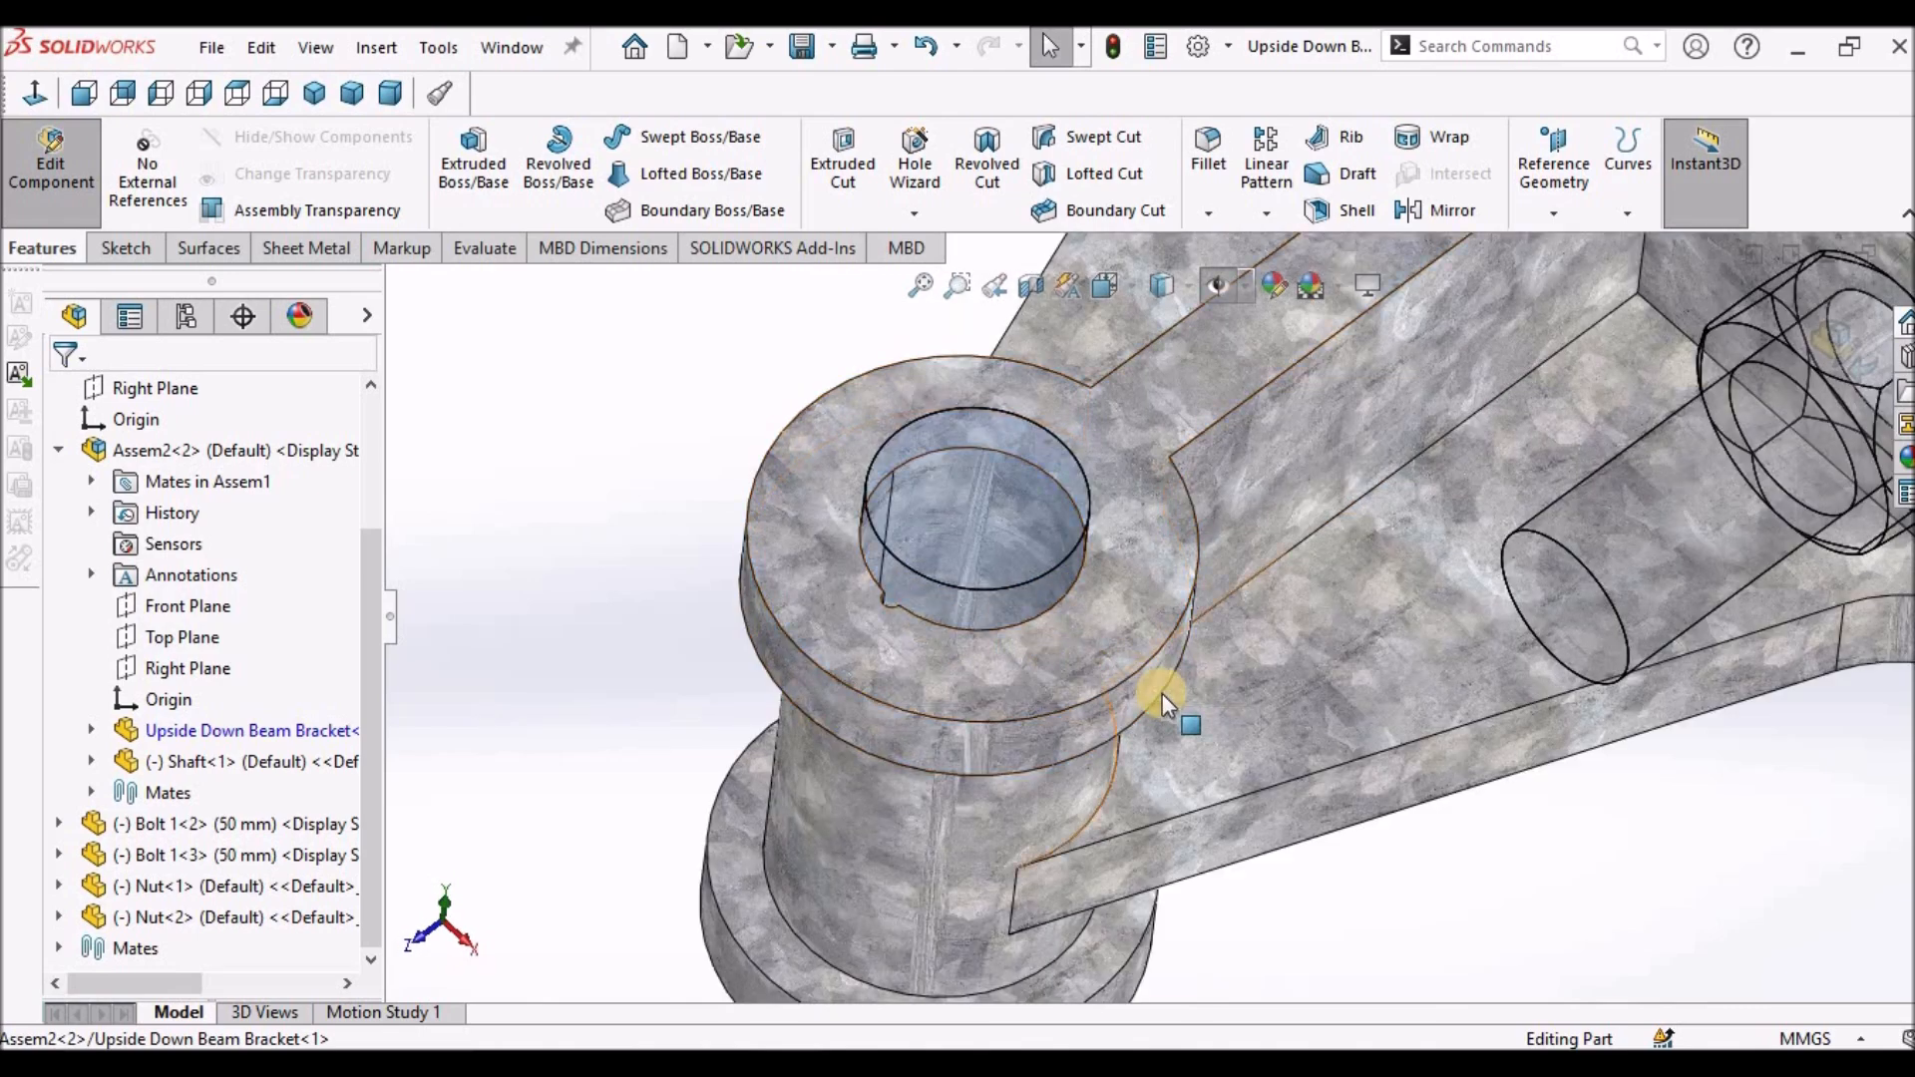
{"action": "scroll", "coordinate": [1157, 695], "scroll_direction": "up", "scroll_amount": 3}
{"action": "left_click", "coordinate": [1332, 782]}
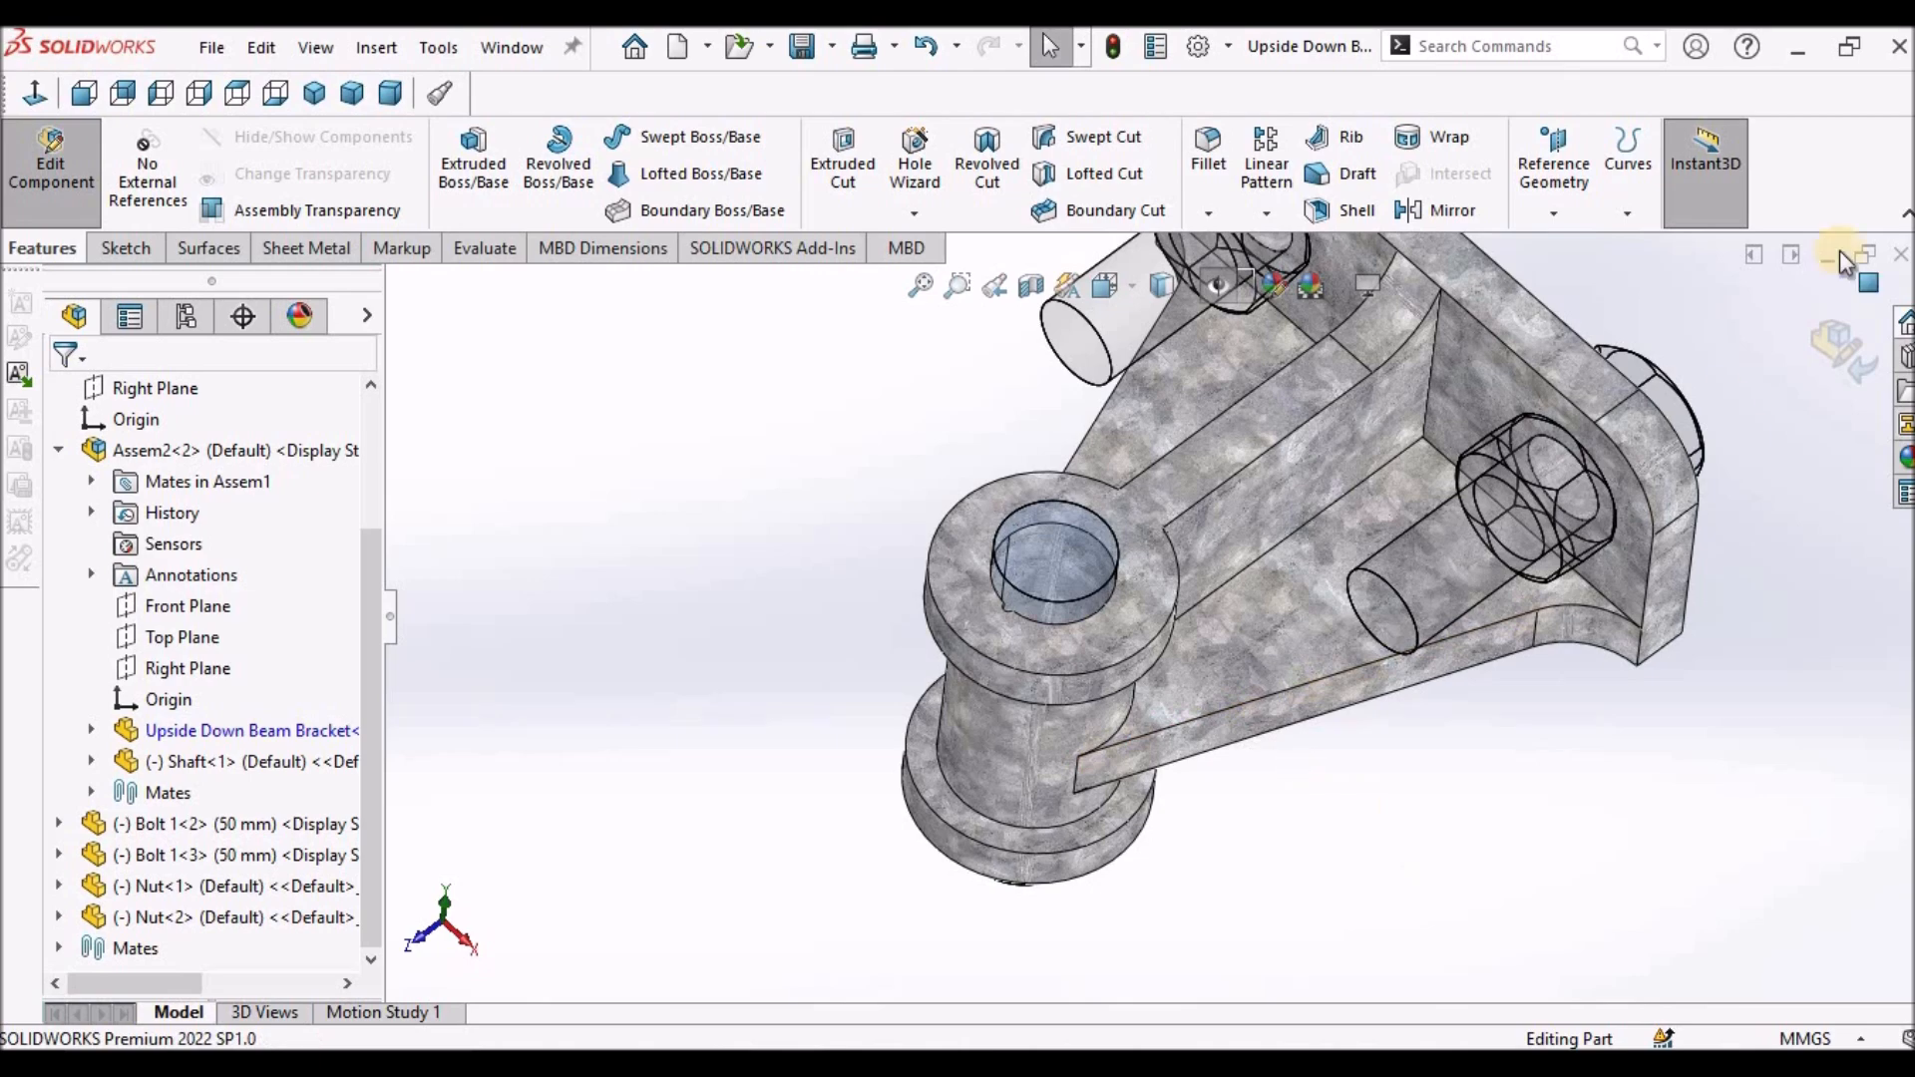
Finish editing the bracket in context and inspect the notch beside the shaft in the assembly.
{"action": "left_click", "coordinate": [1843, 347]}
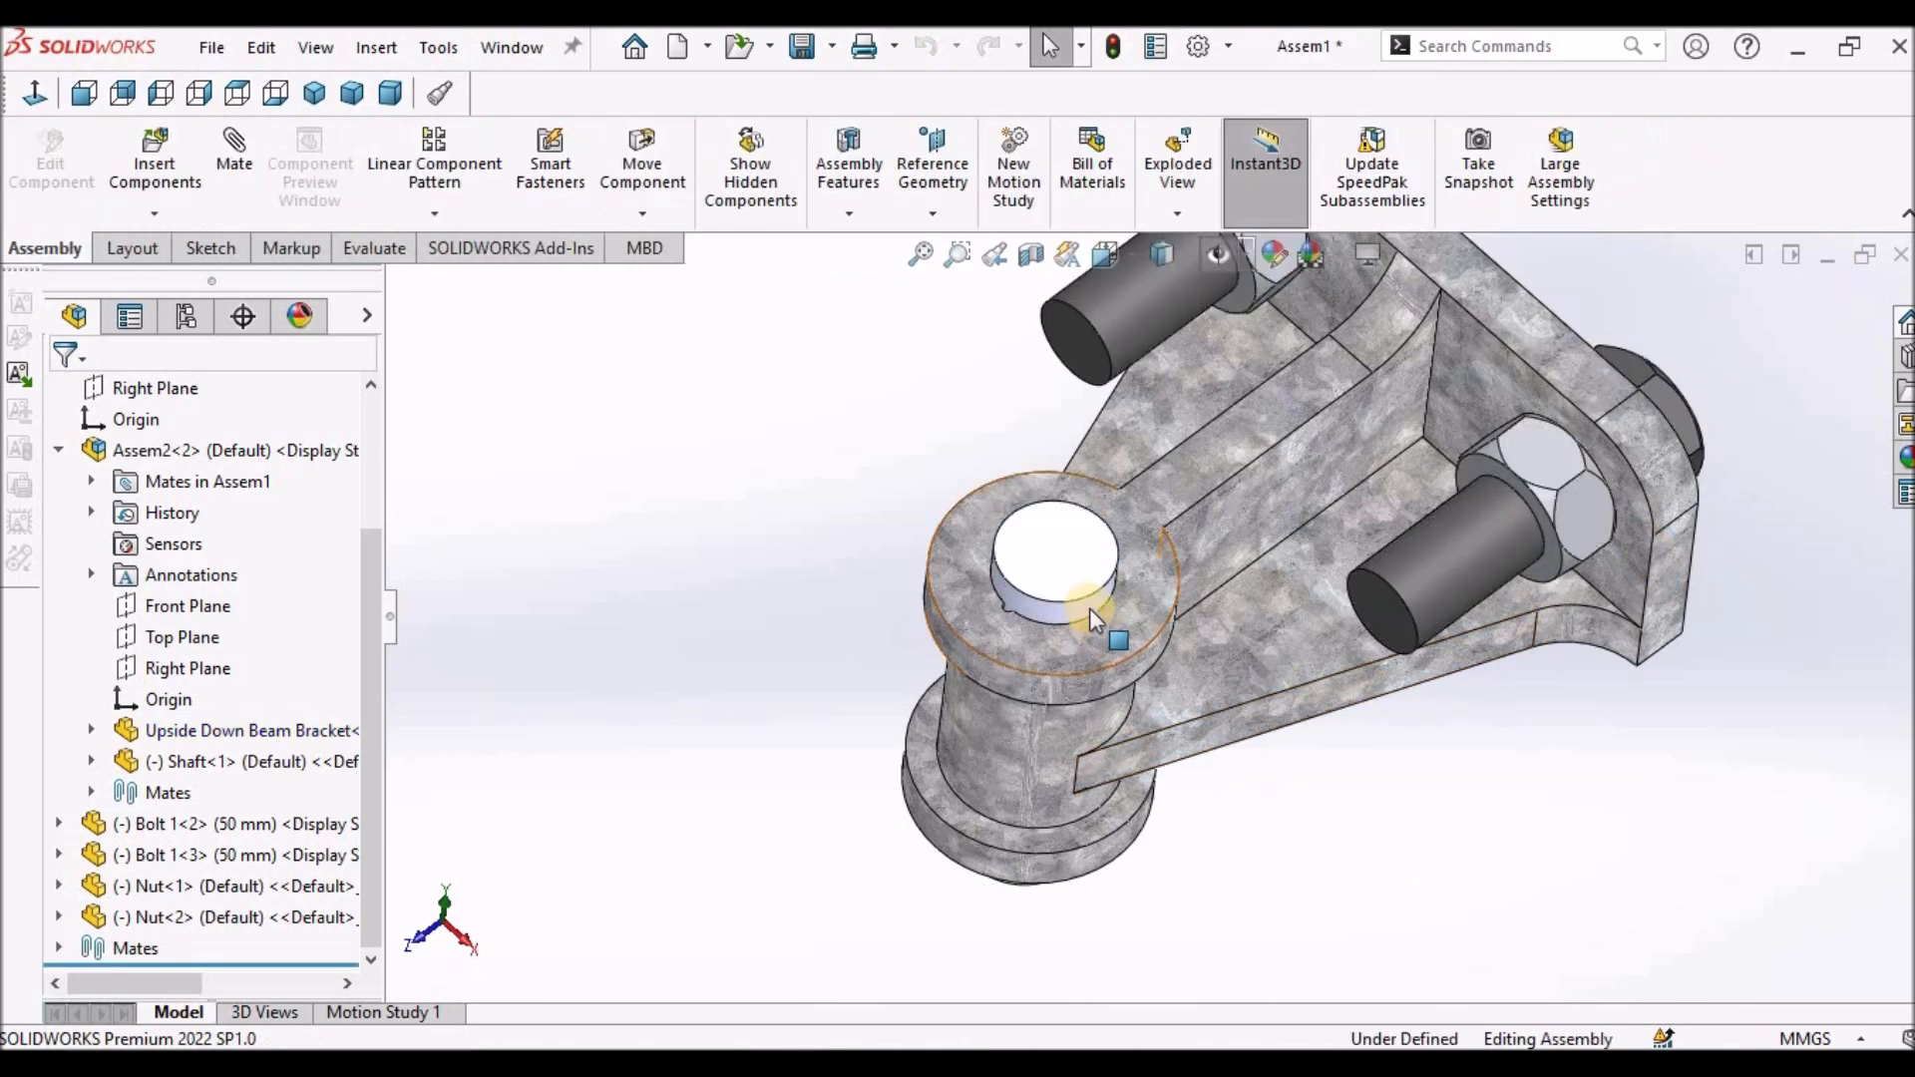
{"action": "scroll", "coordinate": [1090, 608], "scroll_direction": "down", "scroll_amount": 10}
{"action": "middle_click_drag", "start_coordinate": [903, 693], "coordinate": [782, 530]}
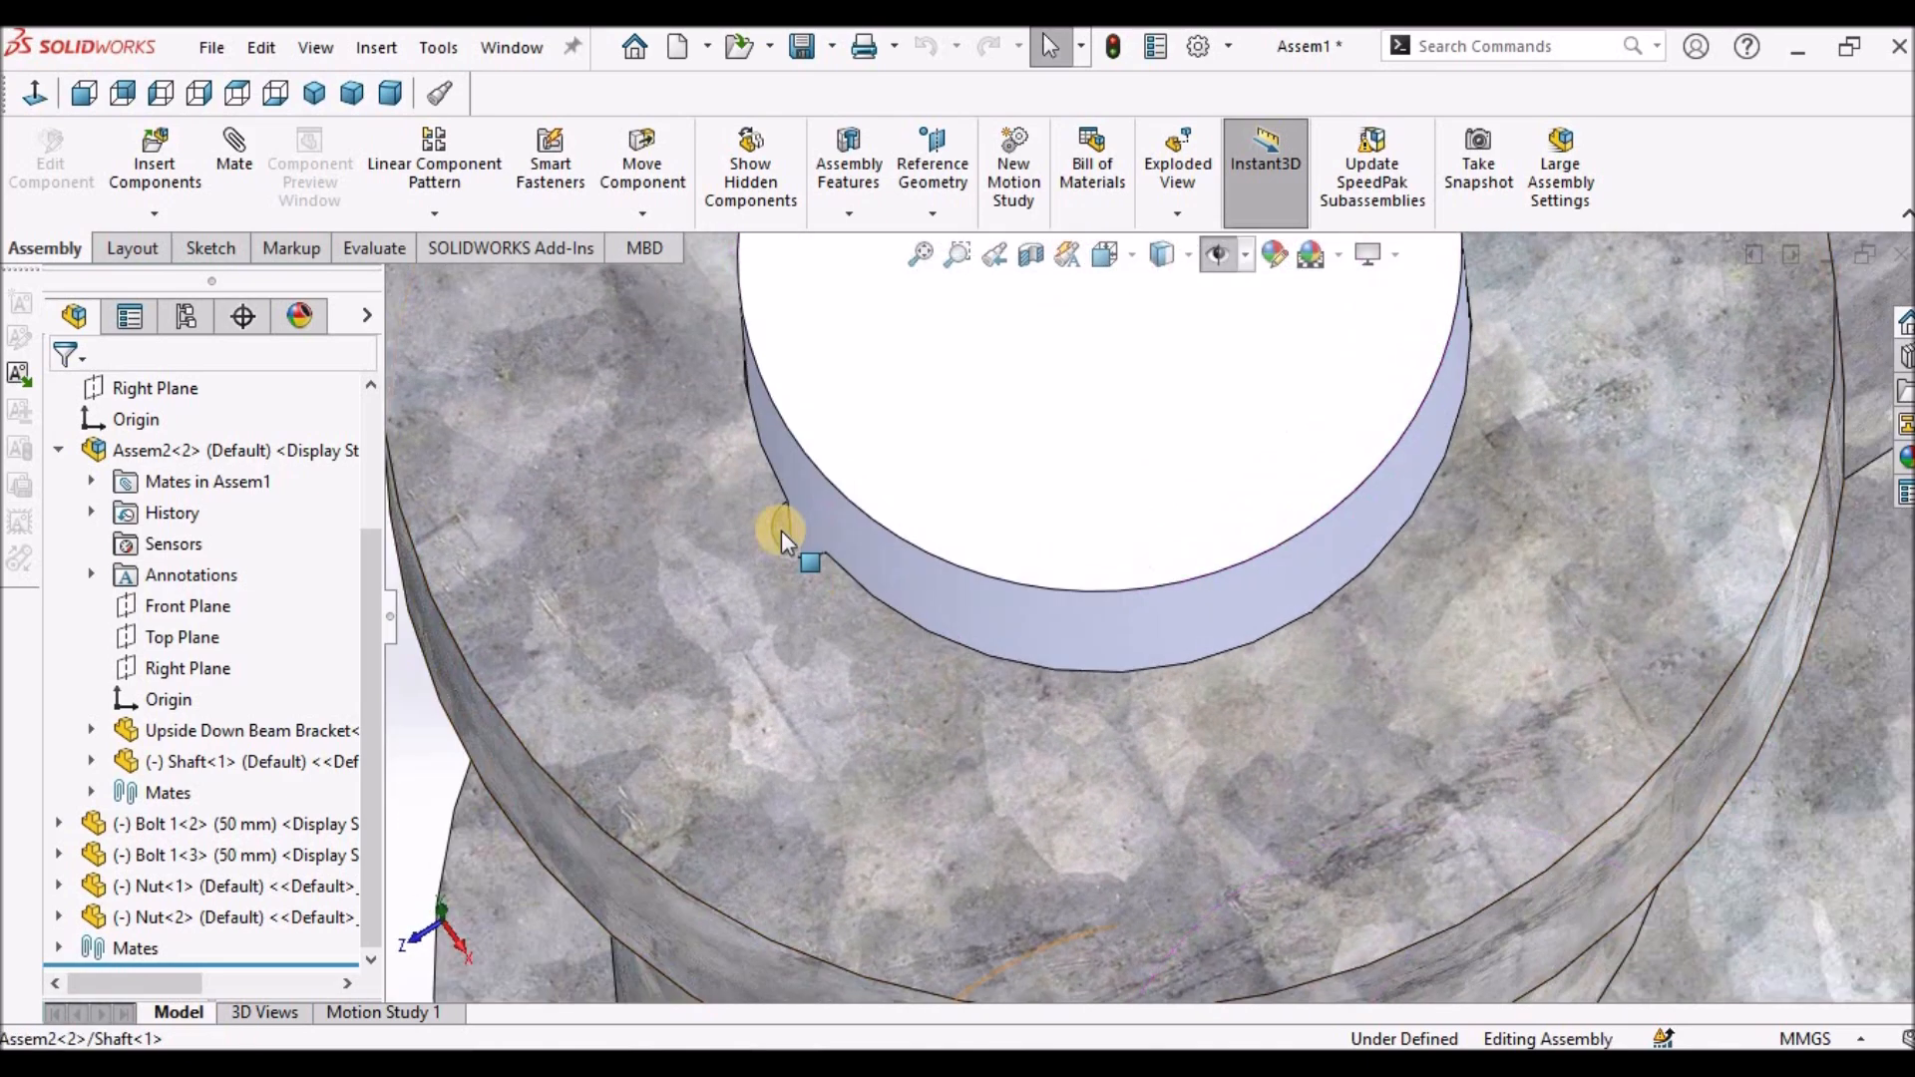
{"action": "scroll", "coordinate": [798, 531], "scroll_direction": "down", "scroll_amount": 3}
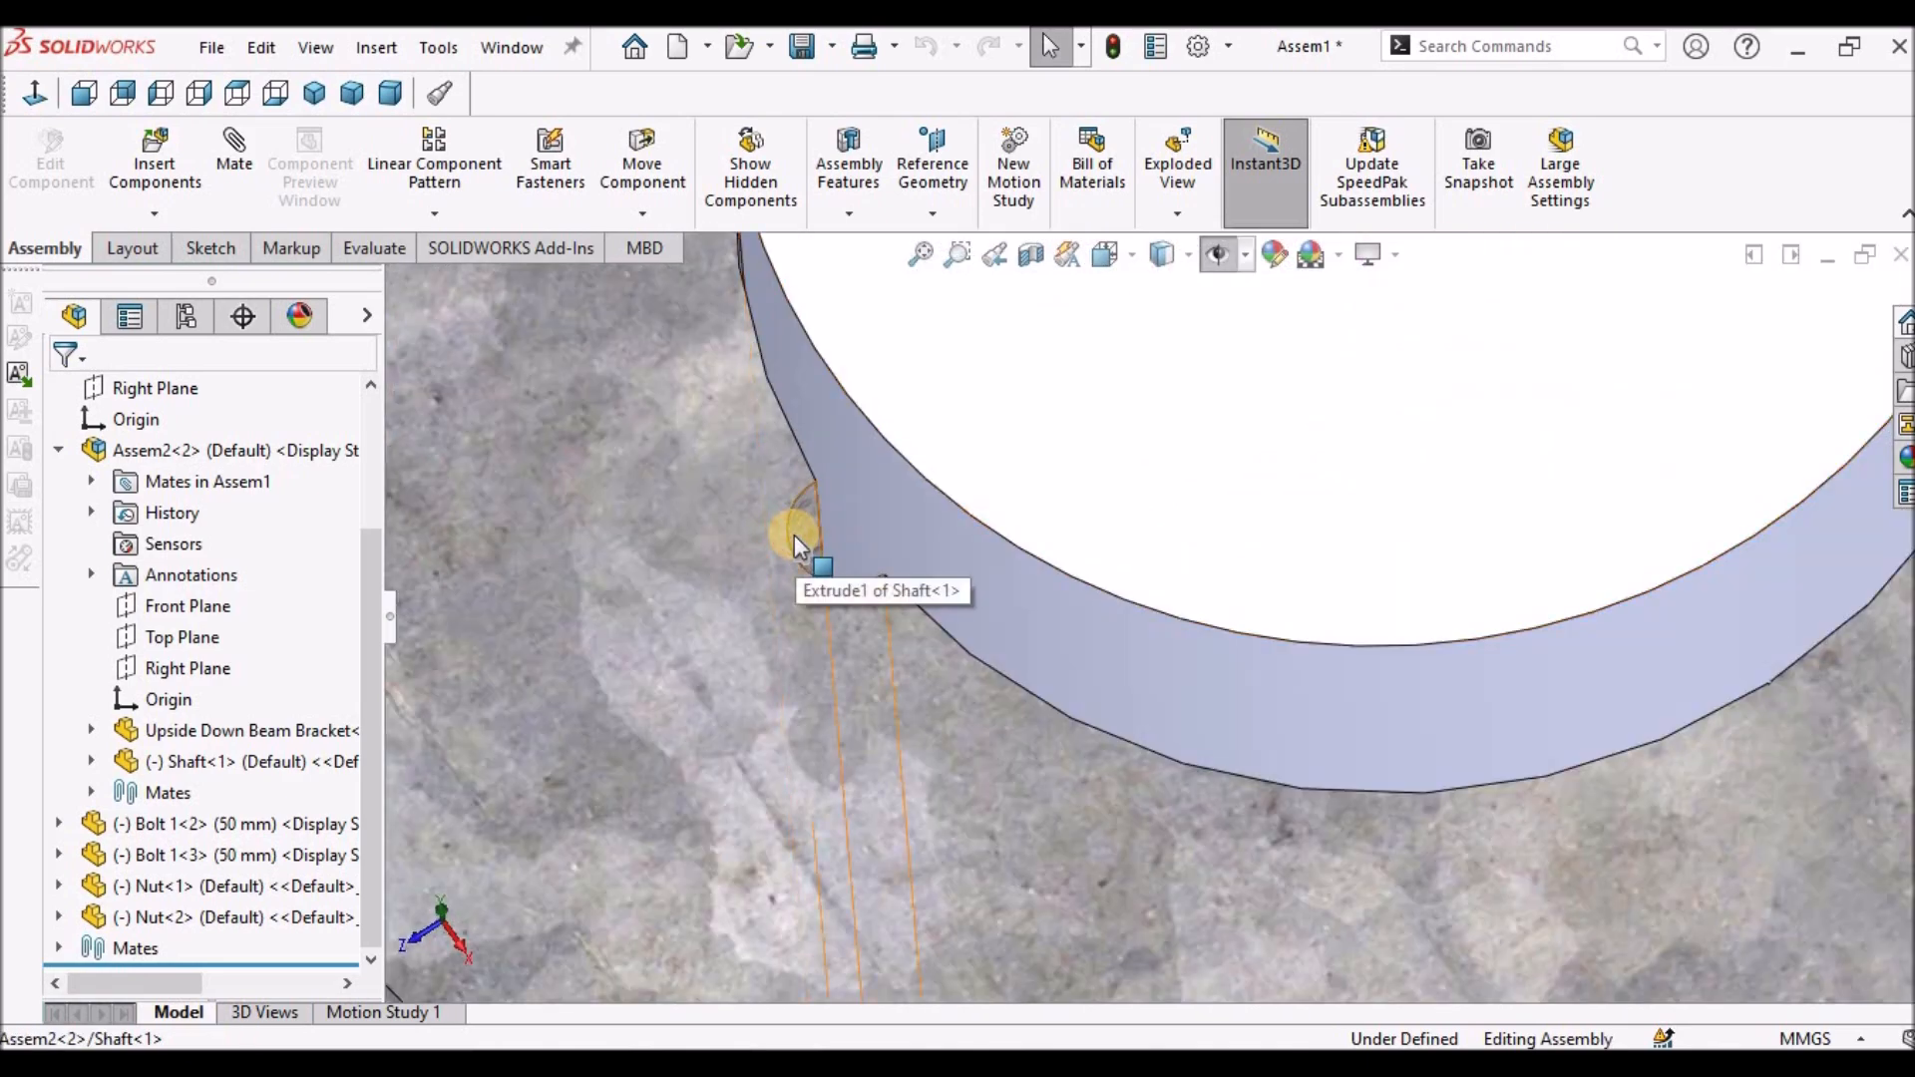
{"action": "left_click", "coordinate": [794, 536]}
{"action": "scroll", "coordinate": [1241, 557], "scroll_direction": "up", "scroll_amount": 5}
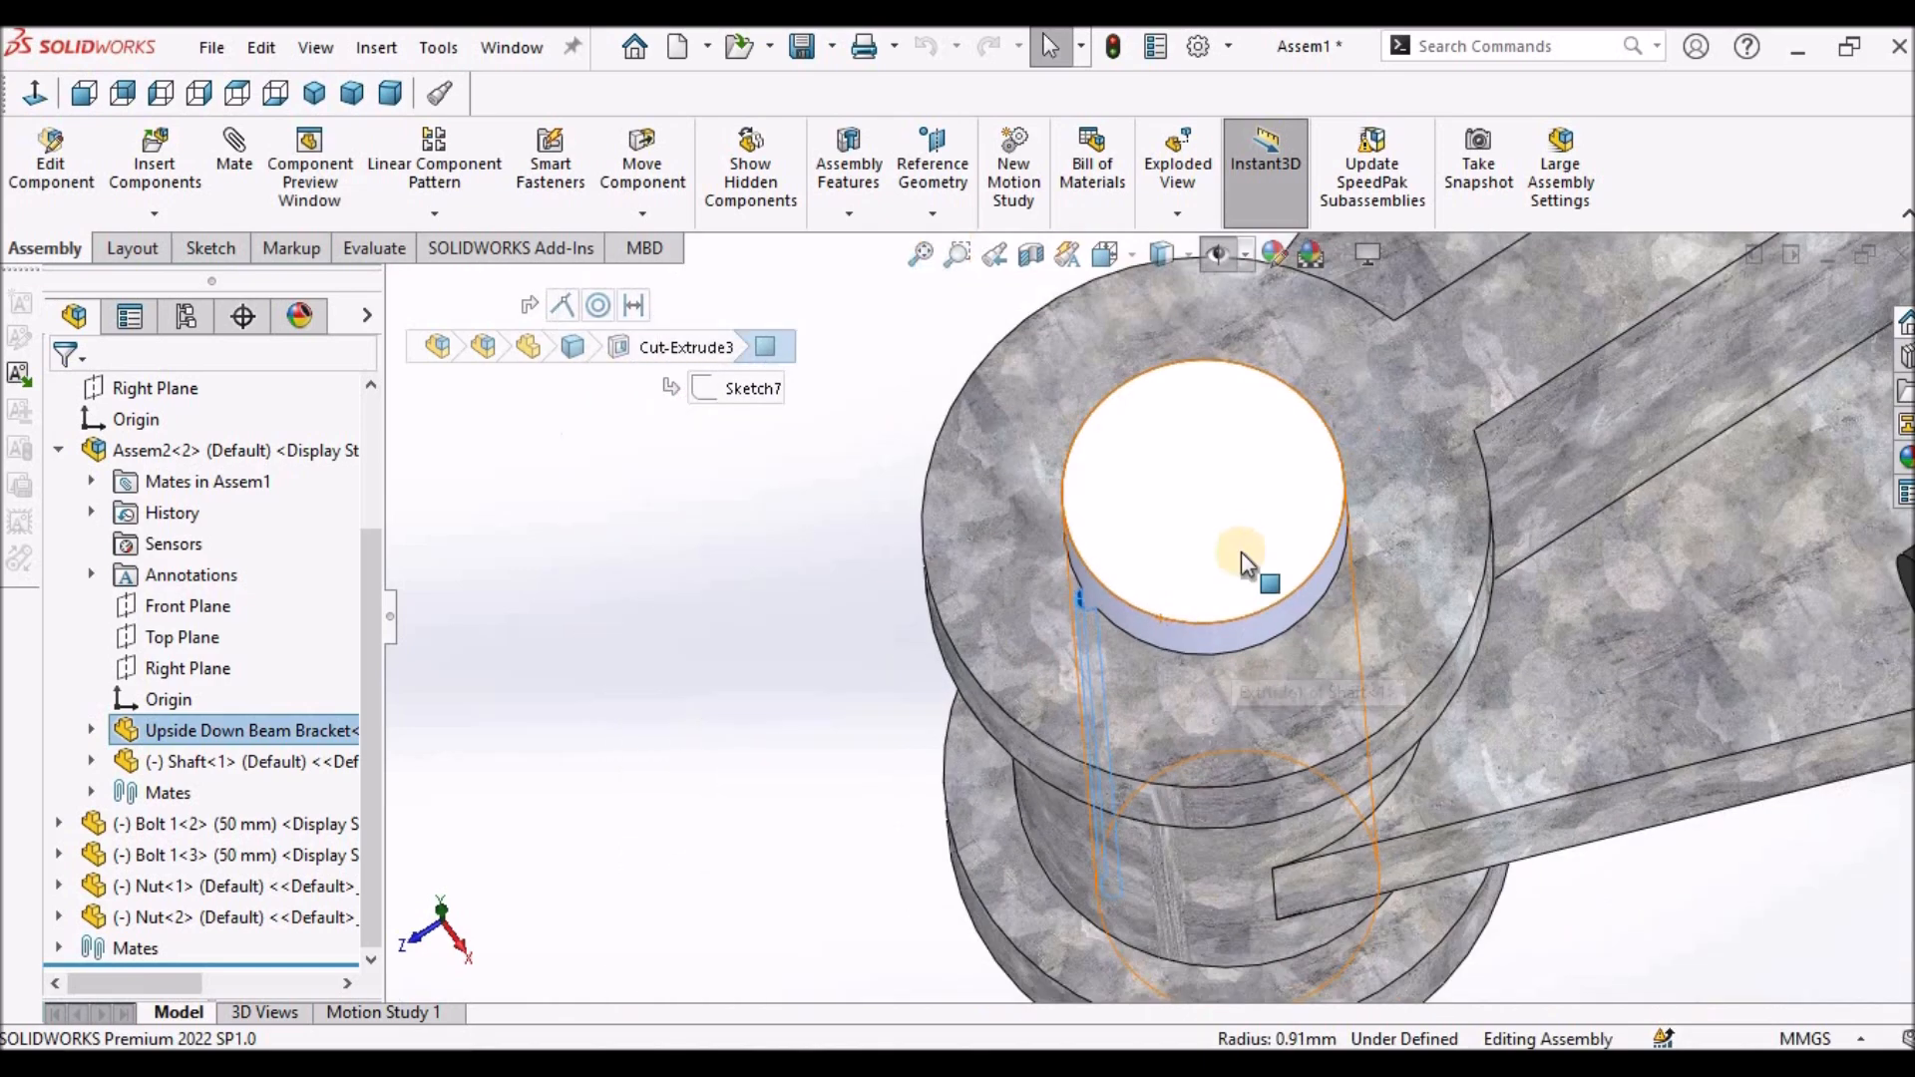
Edit the shaft in context and start an Extruded Boss sketch on its flat end face beside the notch.
{"action": "left_click", "coordinate": [1241, 544]}
{"action": "right_click", "coordinate": [1243, 549]}
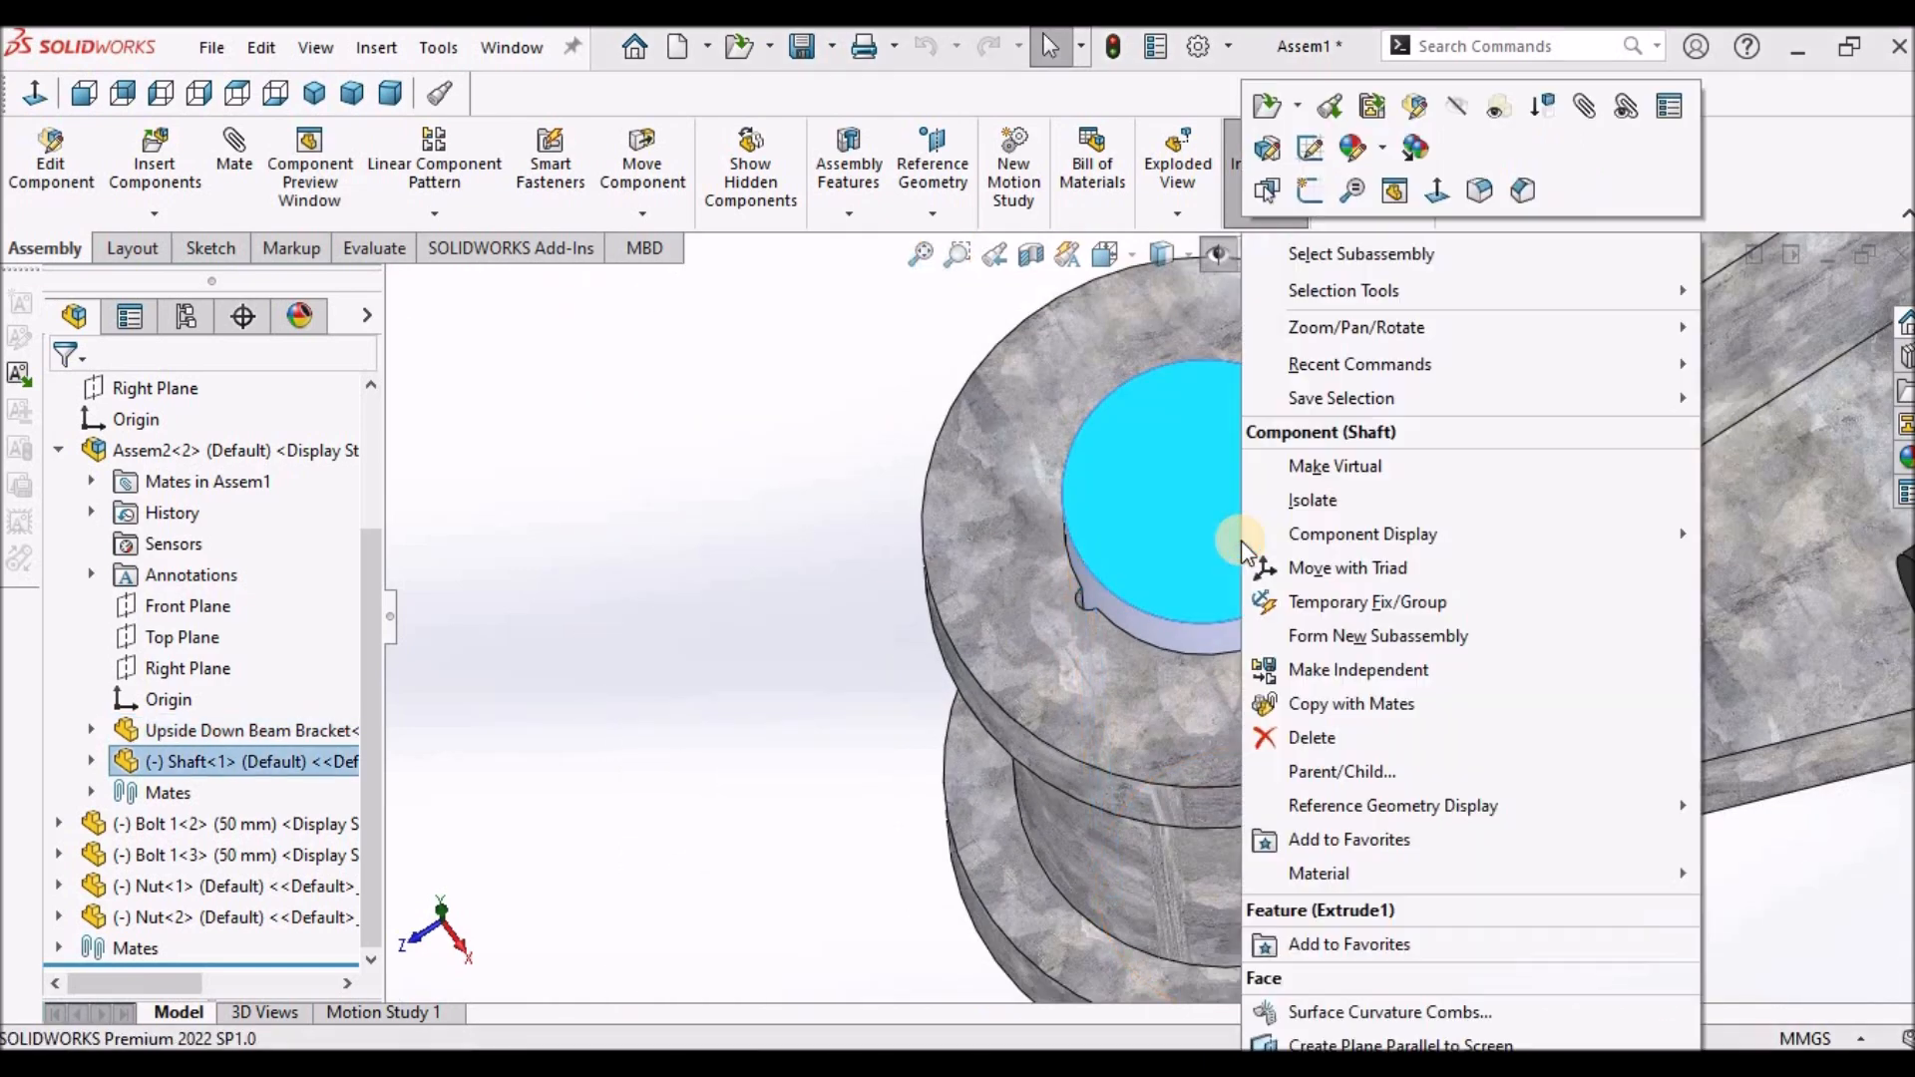
{"action": "left_click", "coordinate": [1418, 104]}
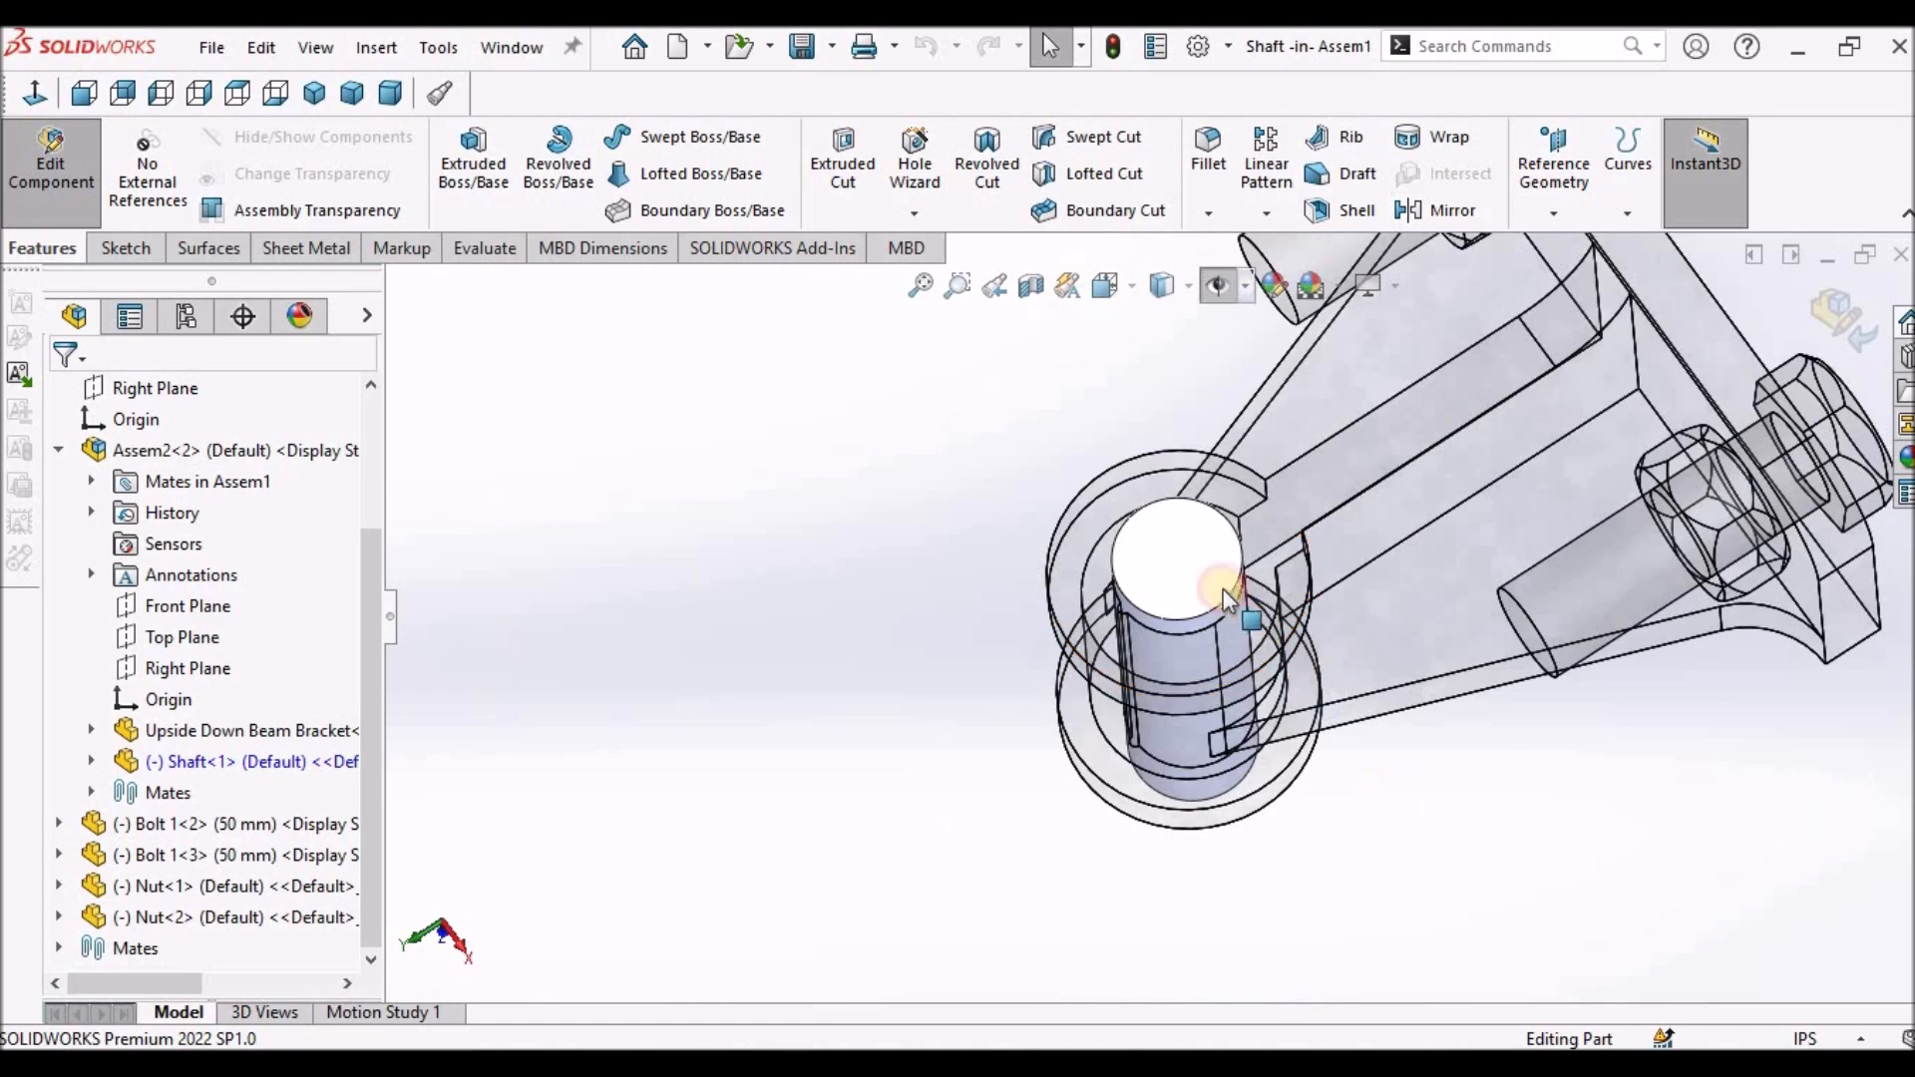
{"action": "scroll", "coordinate": [1225, 607], "scroll_direction": "down", "scroll_amount": 6}
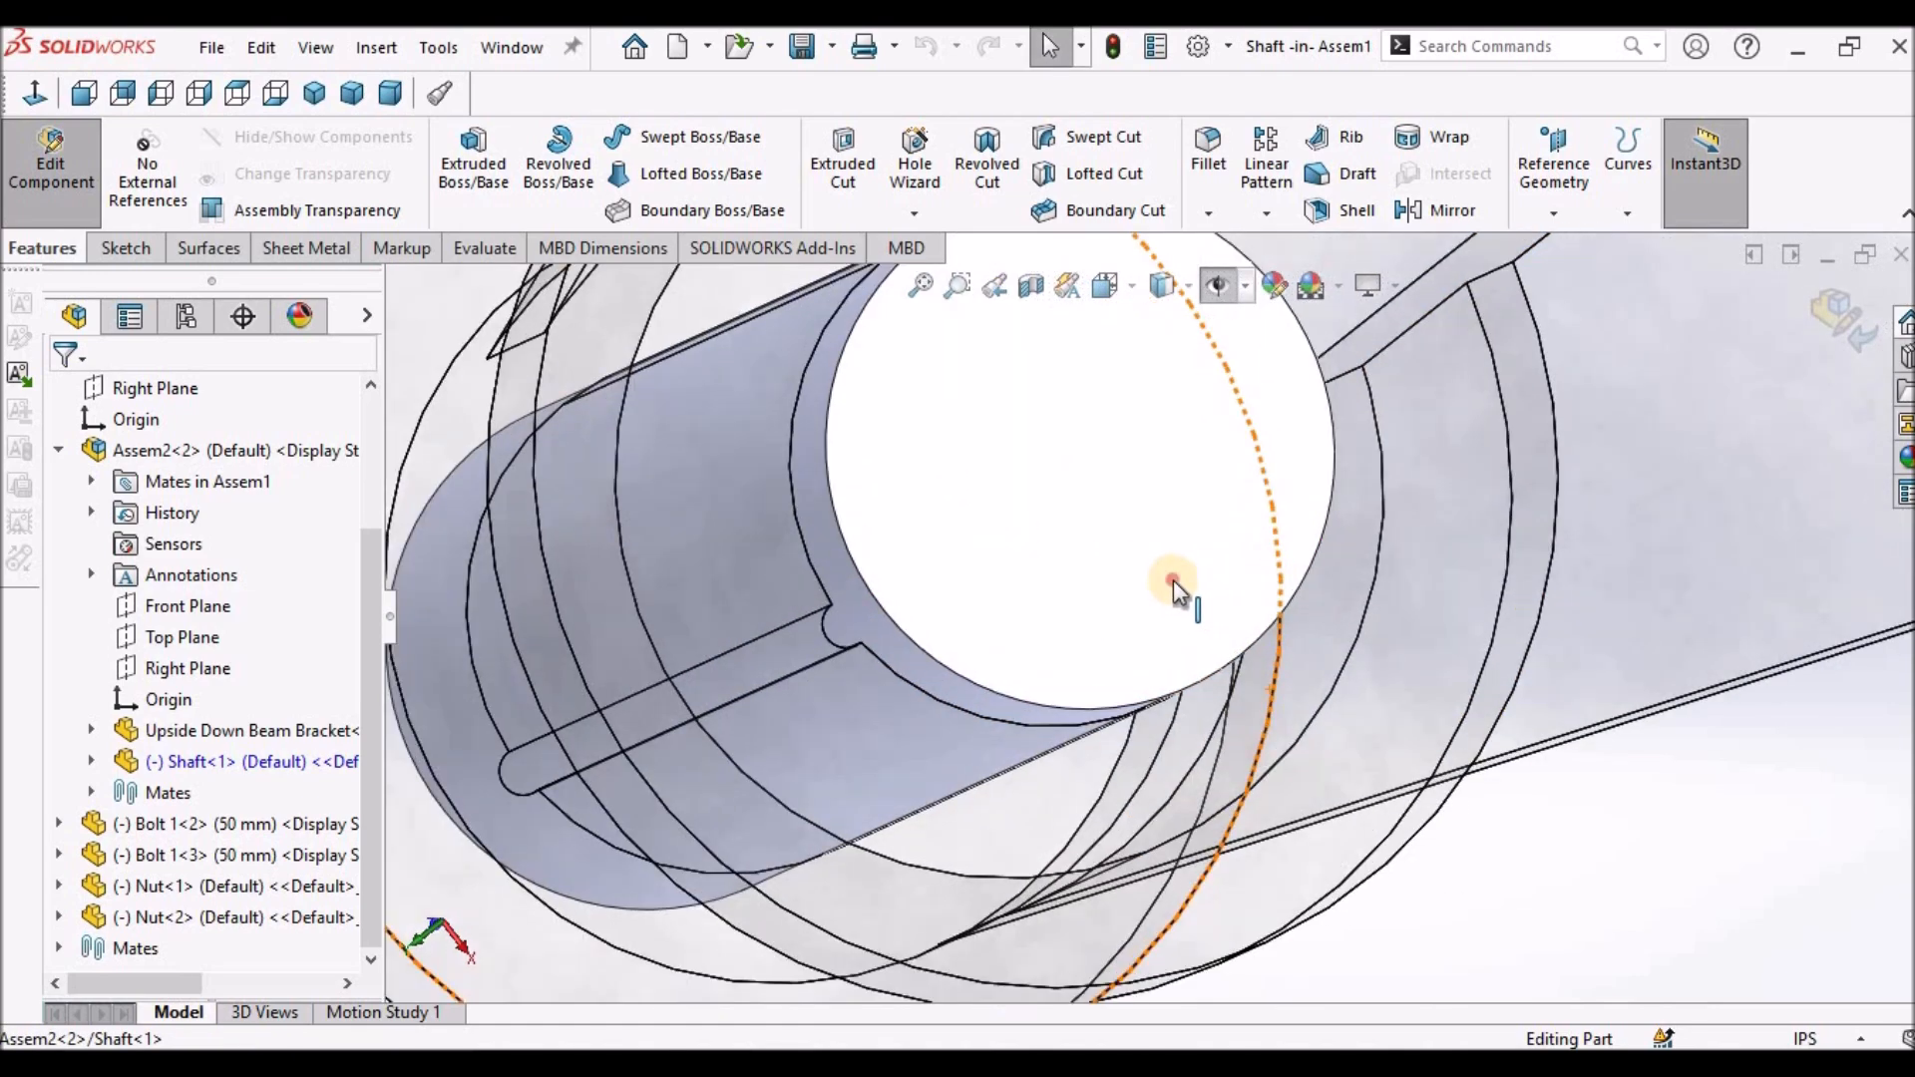
{"action": "left_click", "coordinate": [944, 532]}
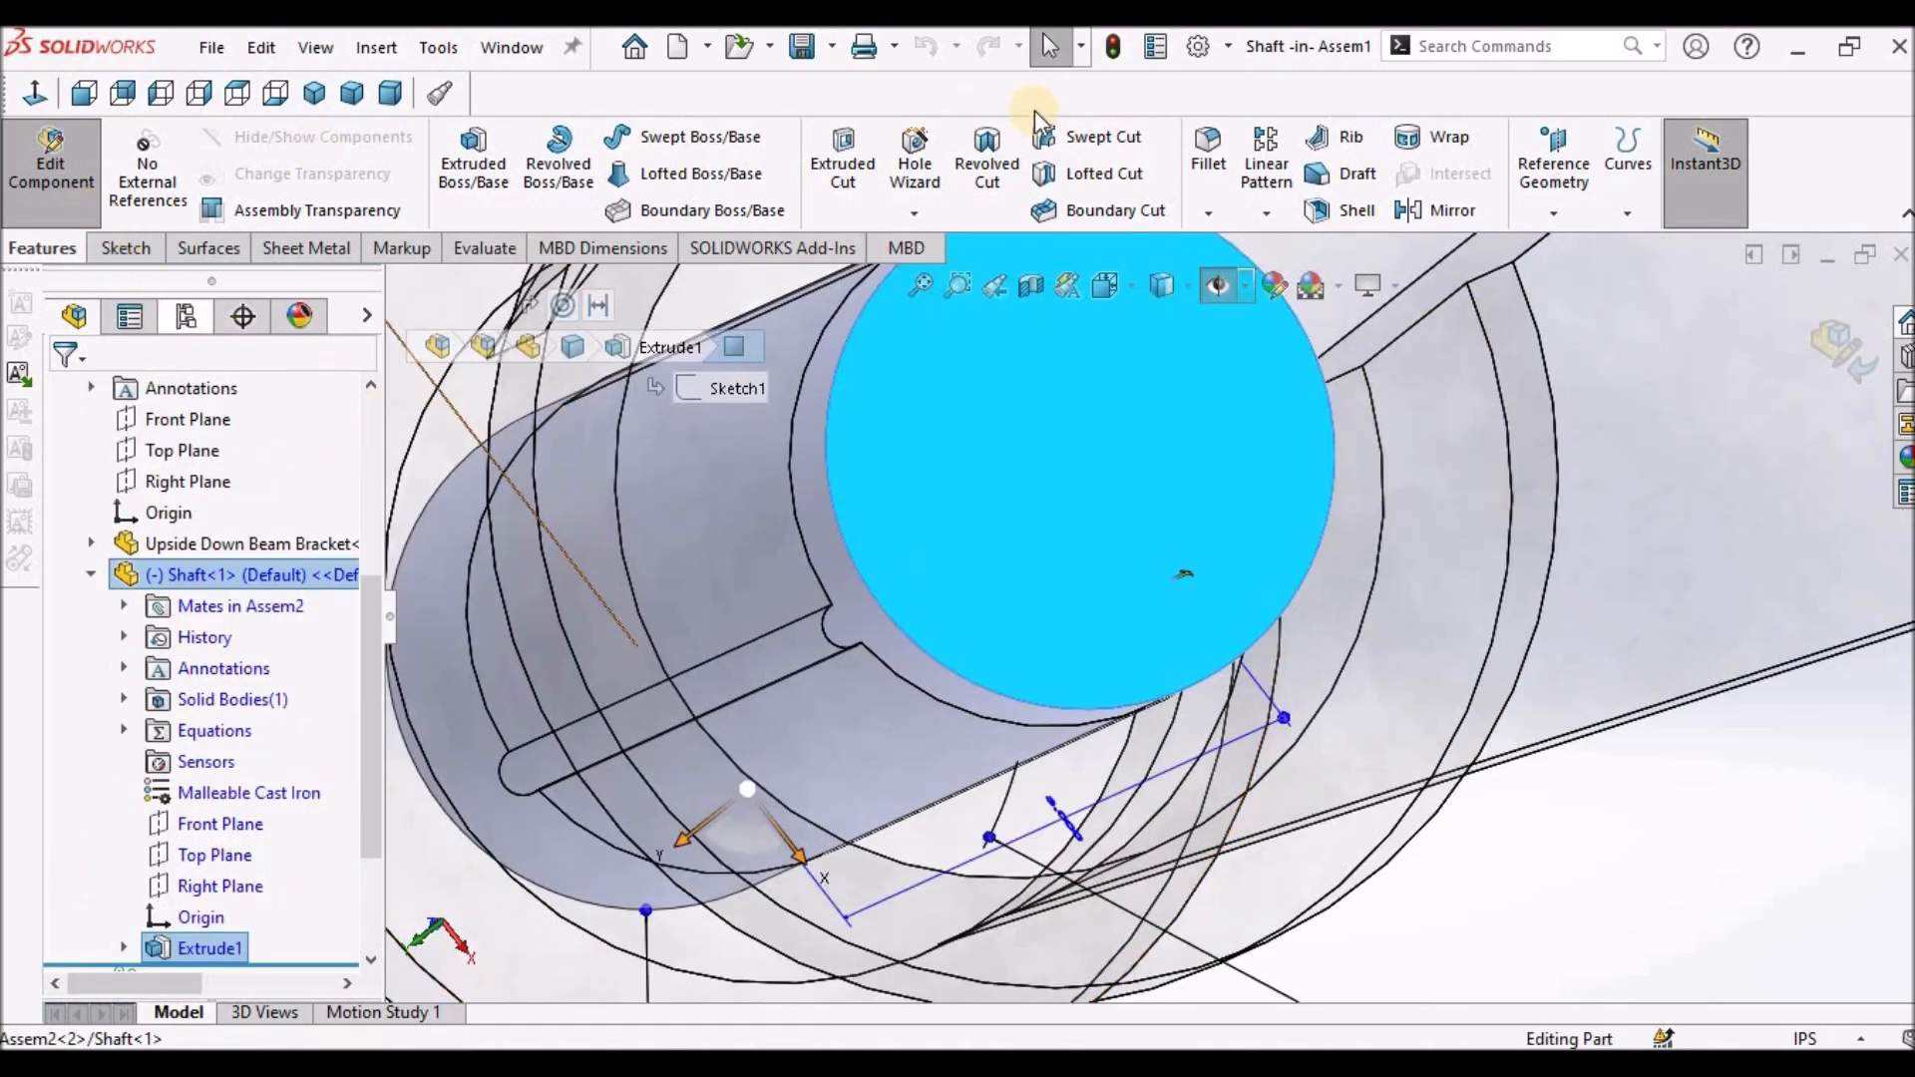
{"action": "left_click", "coordinate": [483, 159]}
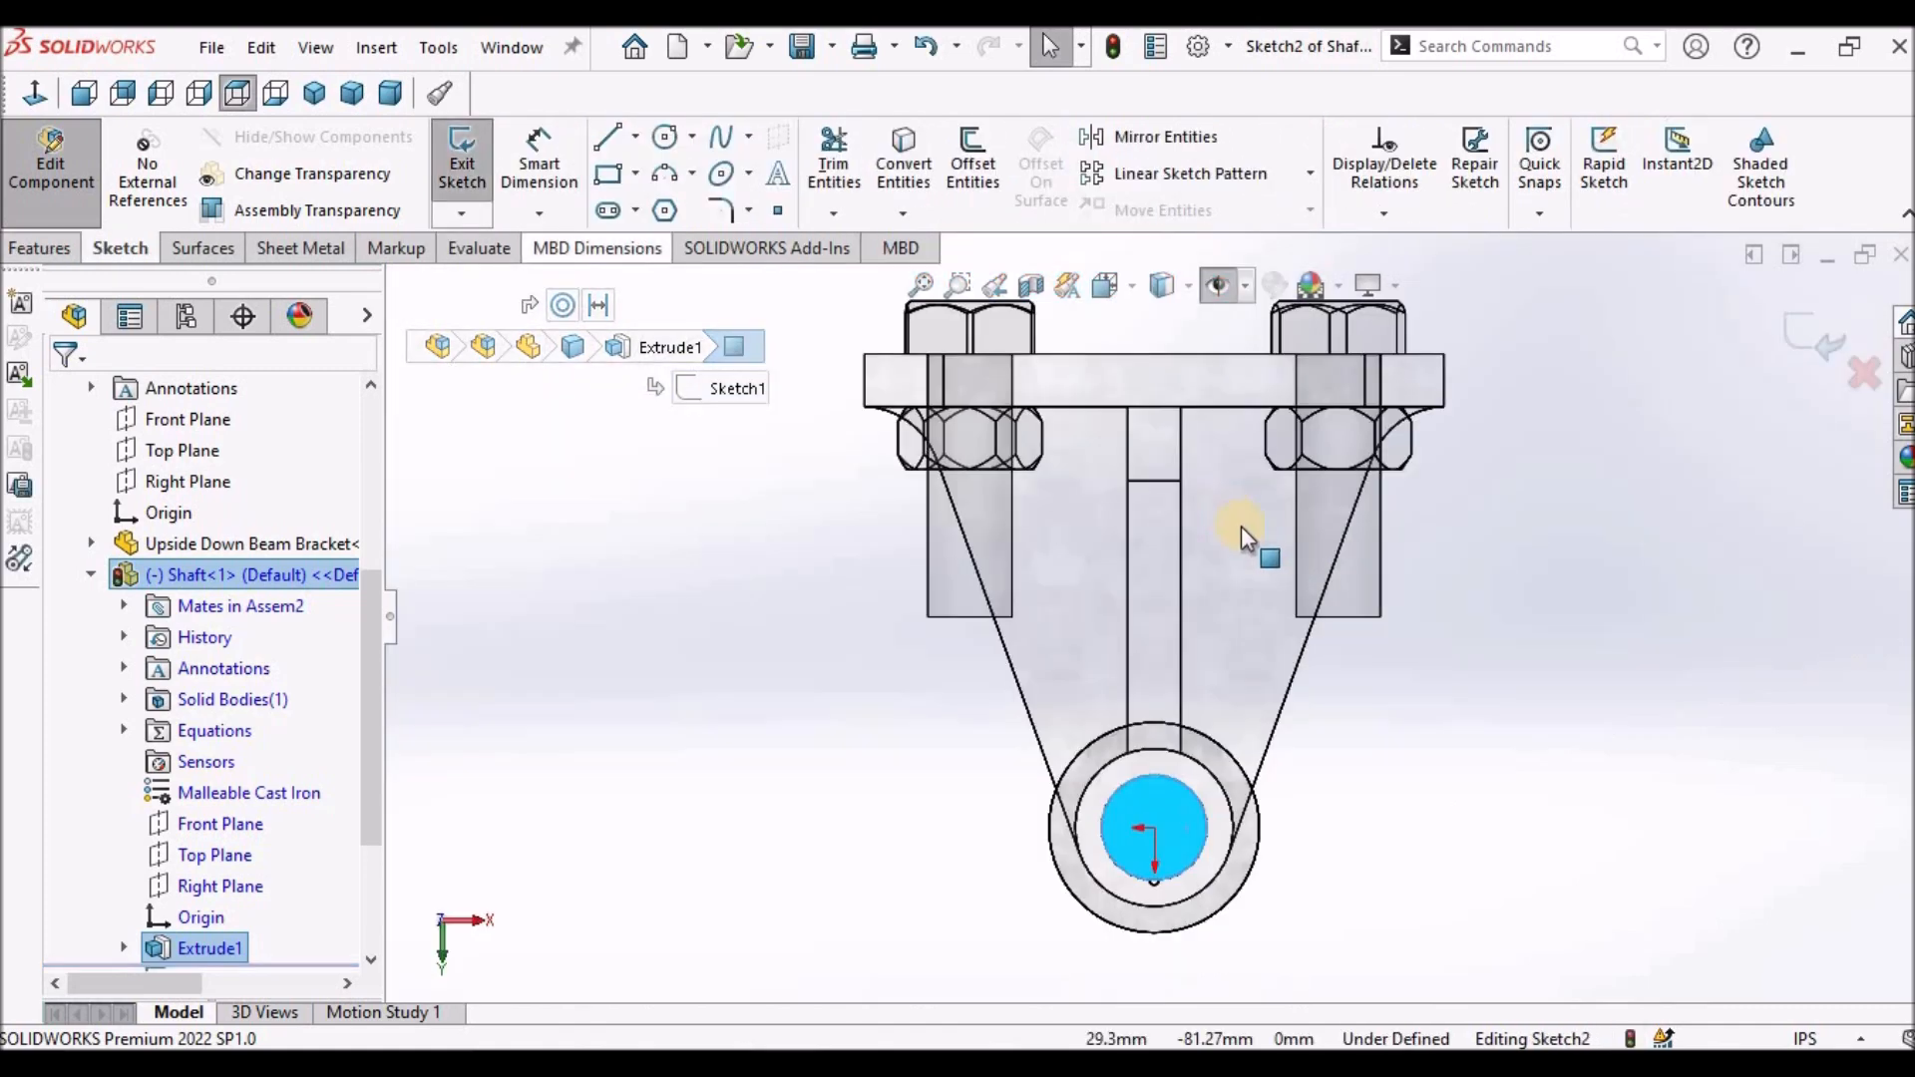
Convert the bracket's notch arc into the shaft sketch and extend both arc ends inside the shaft's outline.
{"action": "scroll", "coordinate": [1150, 910], "scroll_direction": "down", "scroll_amount": 10}
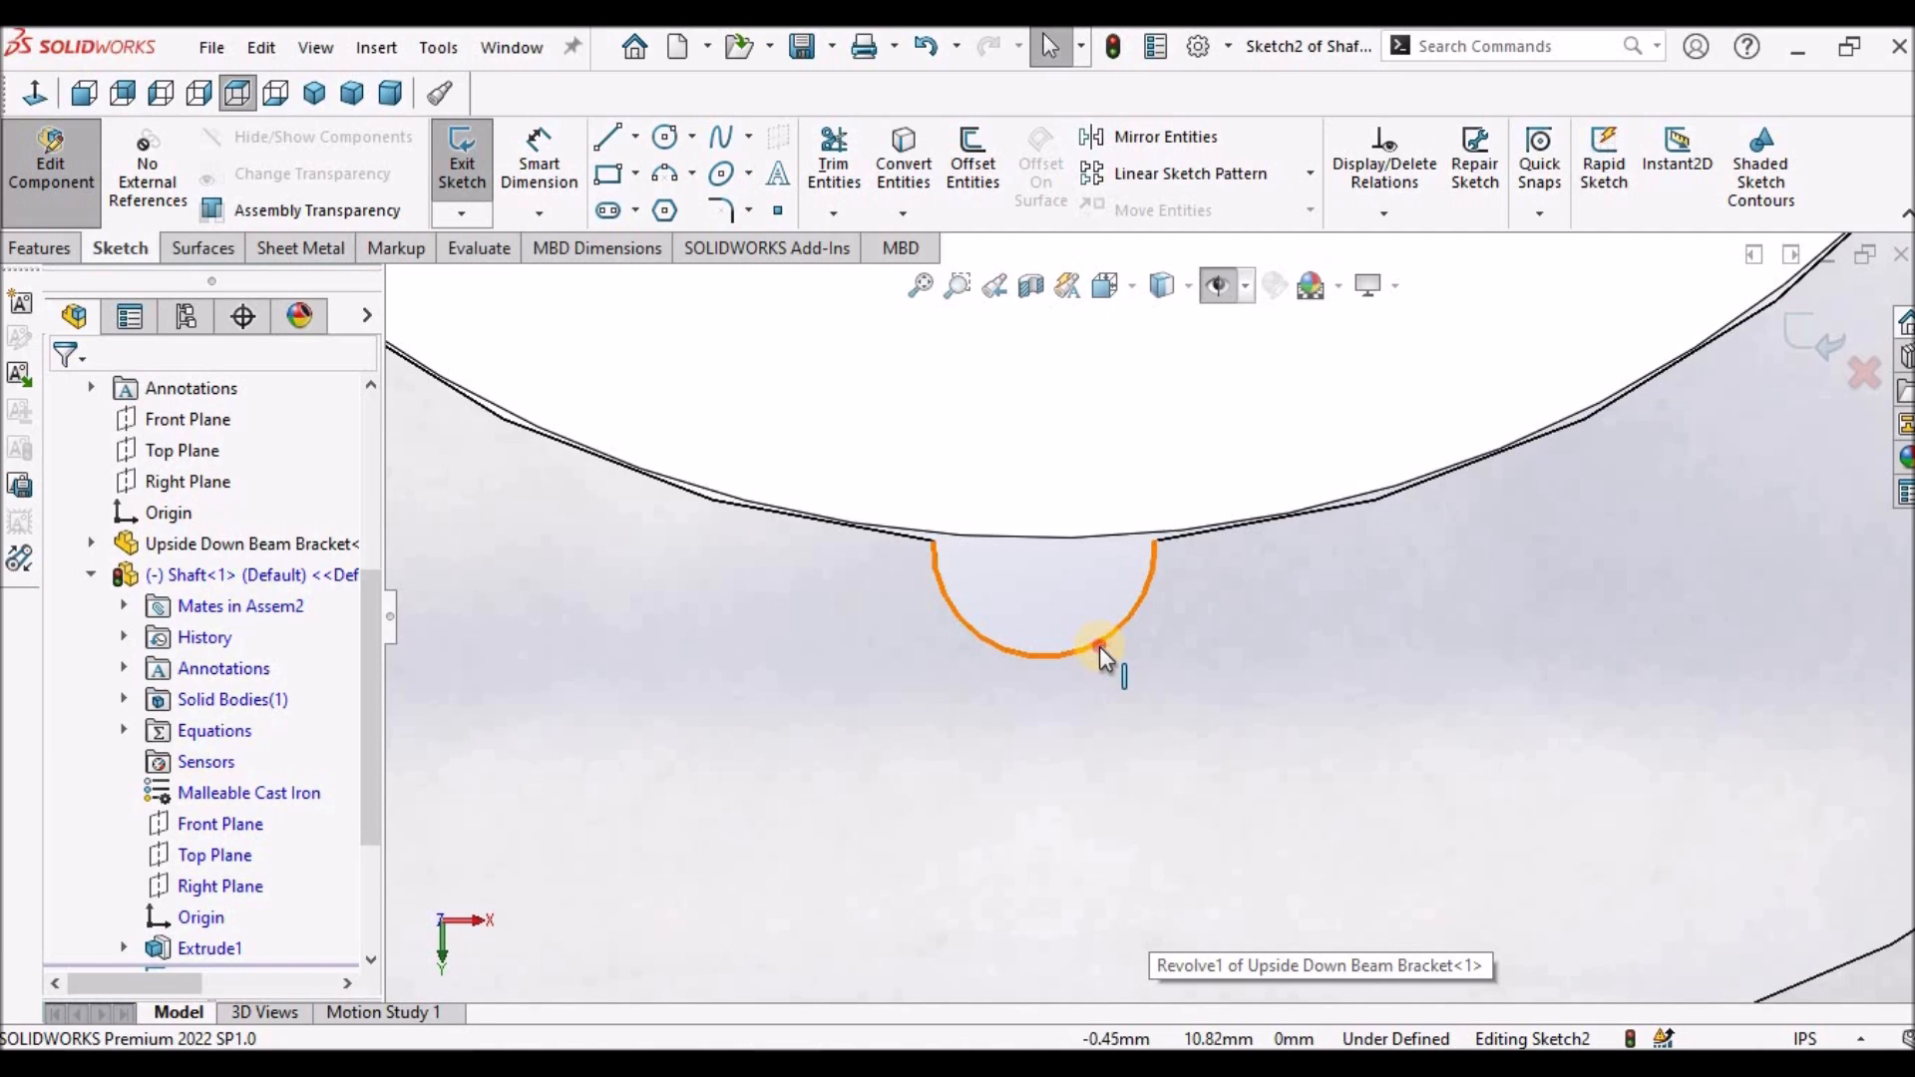
{"action": "left_click", "coordinate": [1099, 646]}
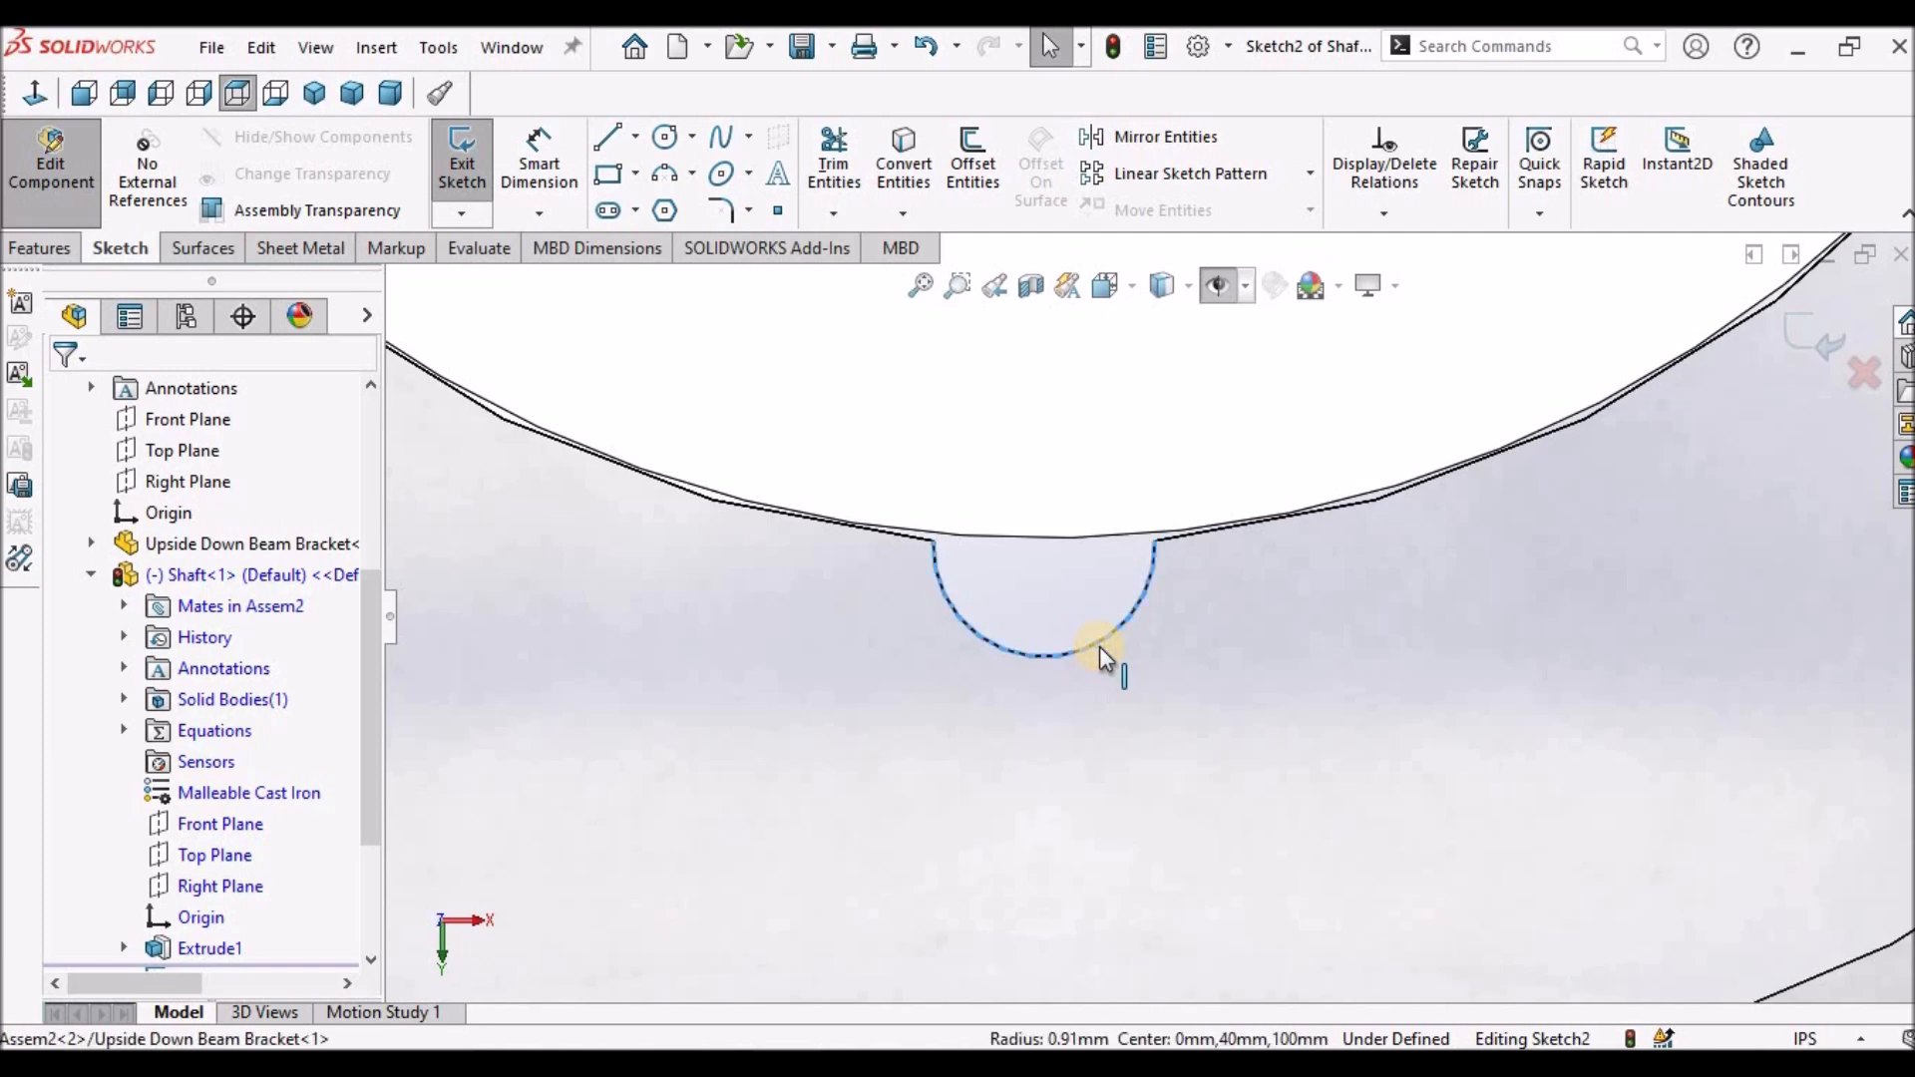
{"action": "left_click", "coordinate": [903, 167]}
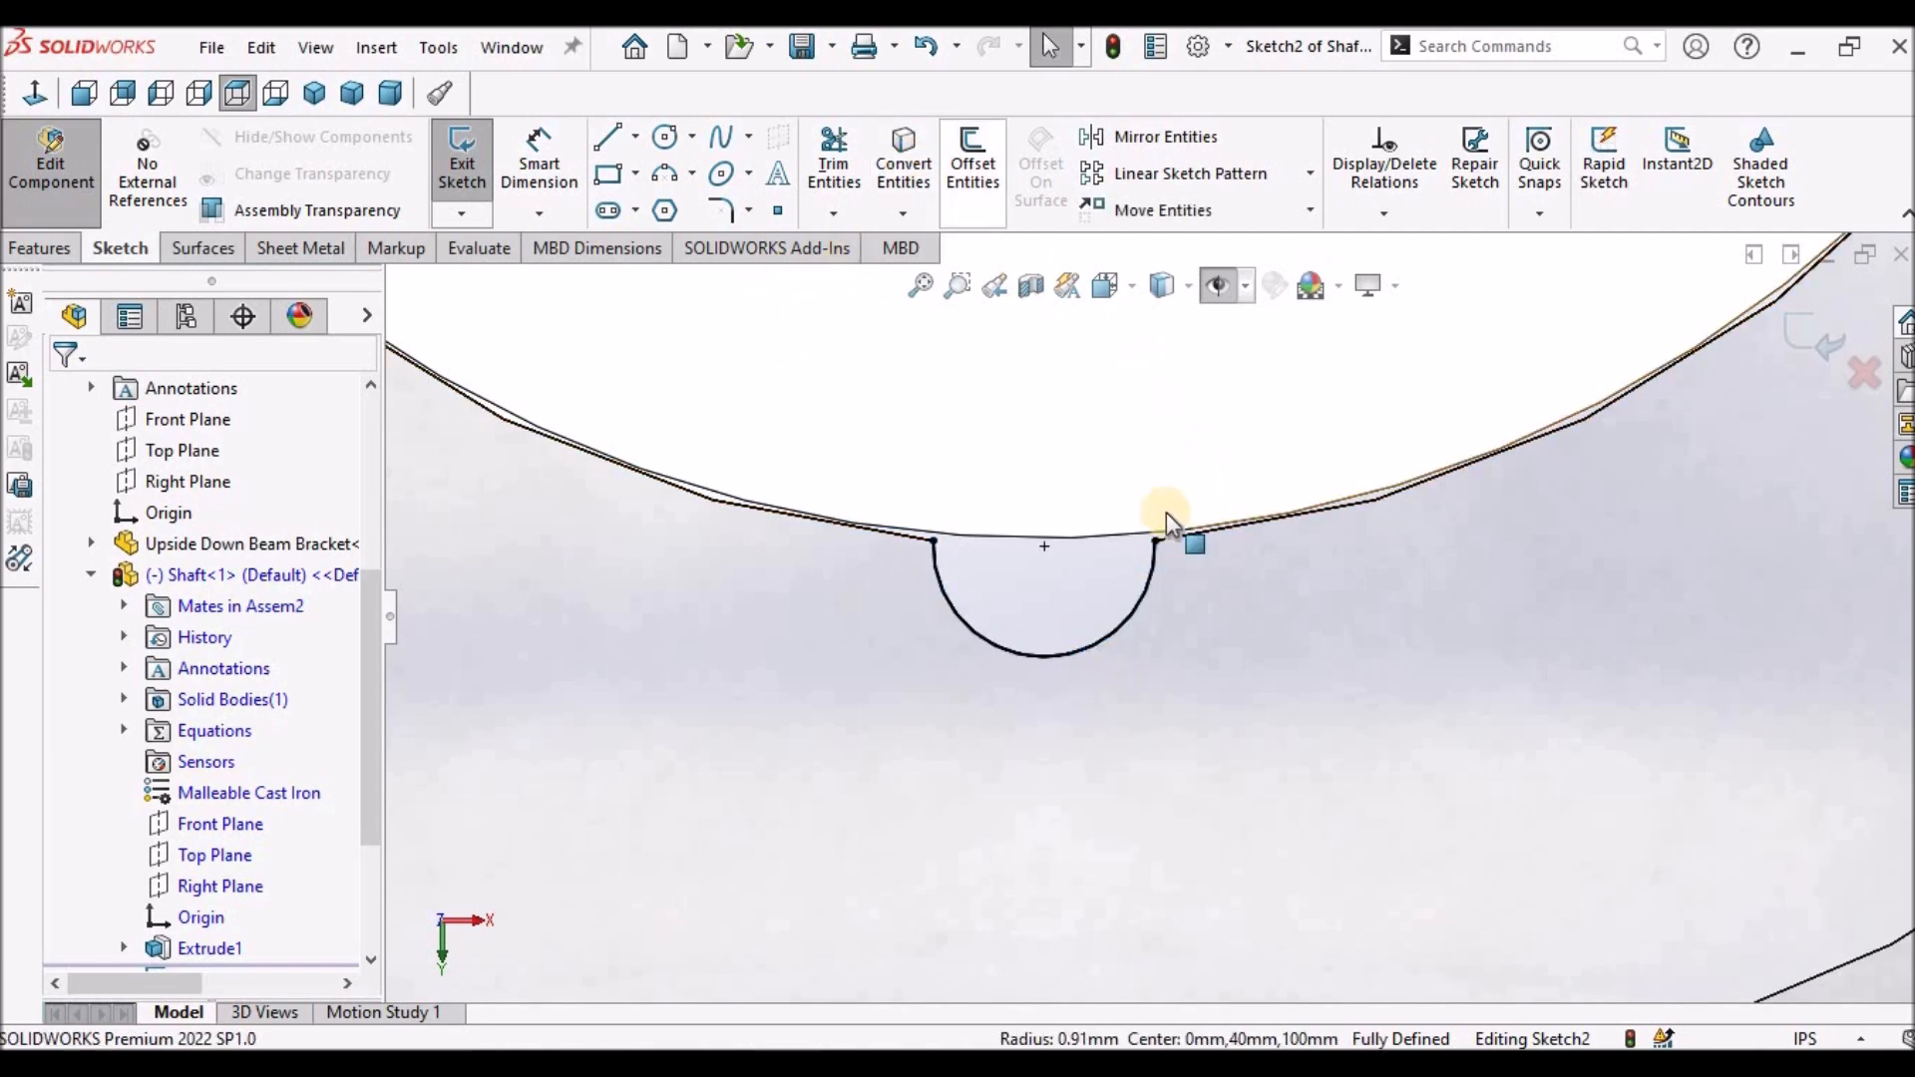
{"action": "left_click_drag", "start_coordinate": [936, 548], "coordinate": [954, 446]}
{"action": "left_click_drag", "start_coordinate": [1155, 537], "coordinate": [1121, 465]}
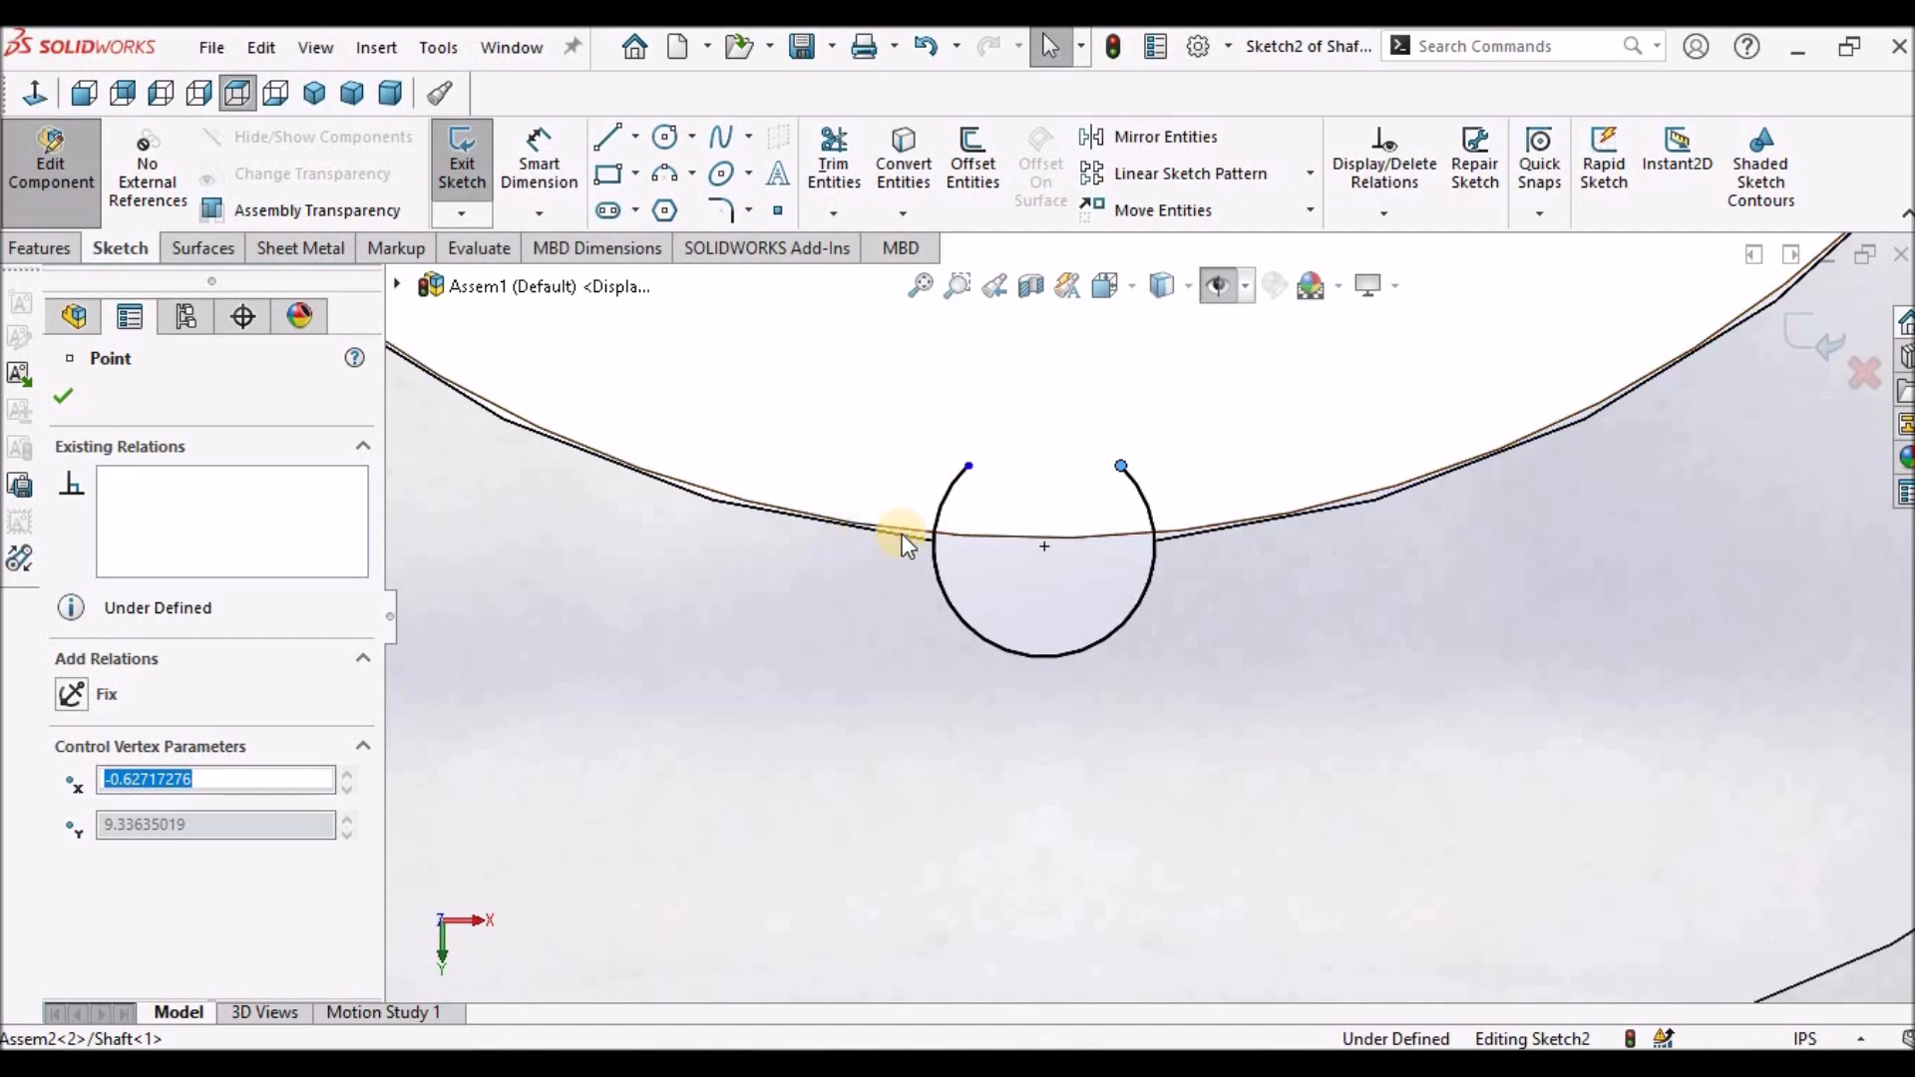
Convert the shaft's circular edge into the sketch and trim the excess curves to leave a closed half-round profile.
{"action": "left_click", "coordinate": [983, 536]}
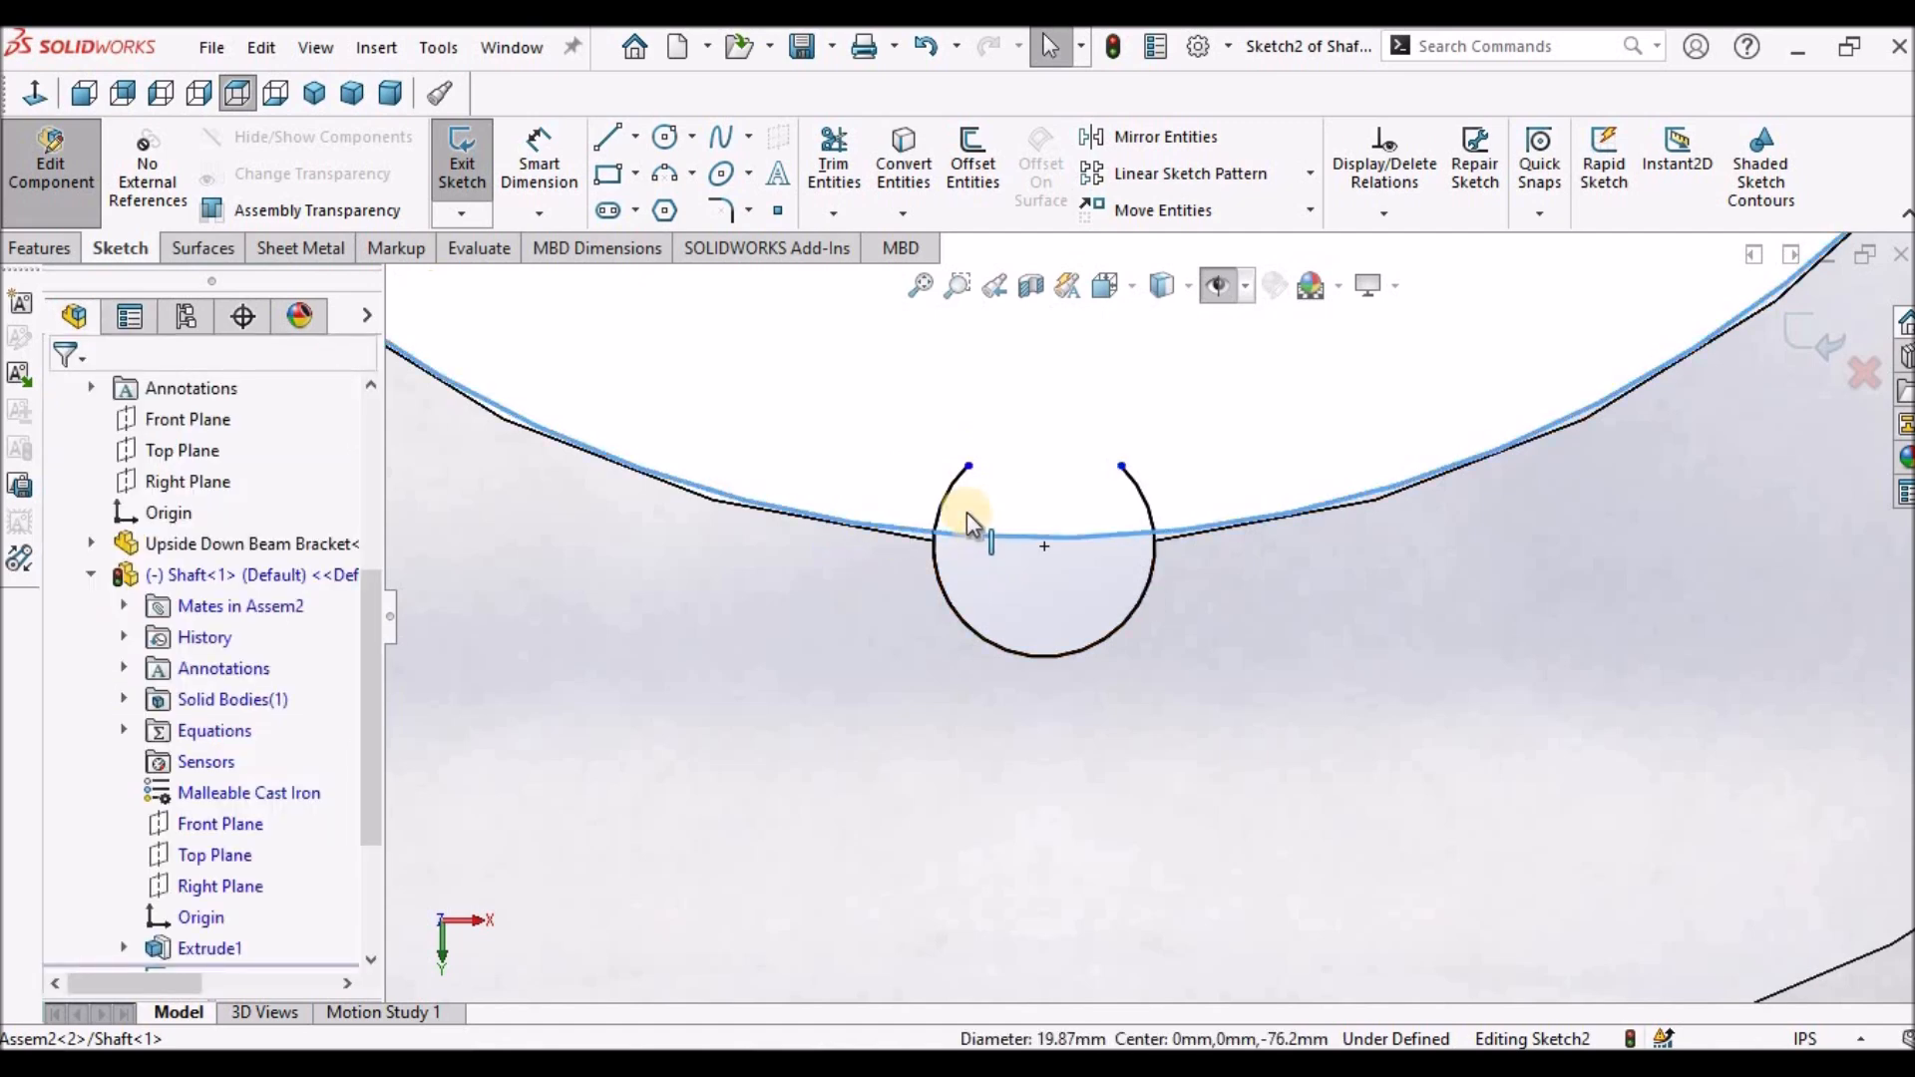
{"action": "left_click", "coordinate": [907, 171]}
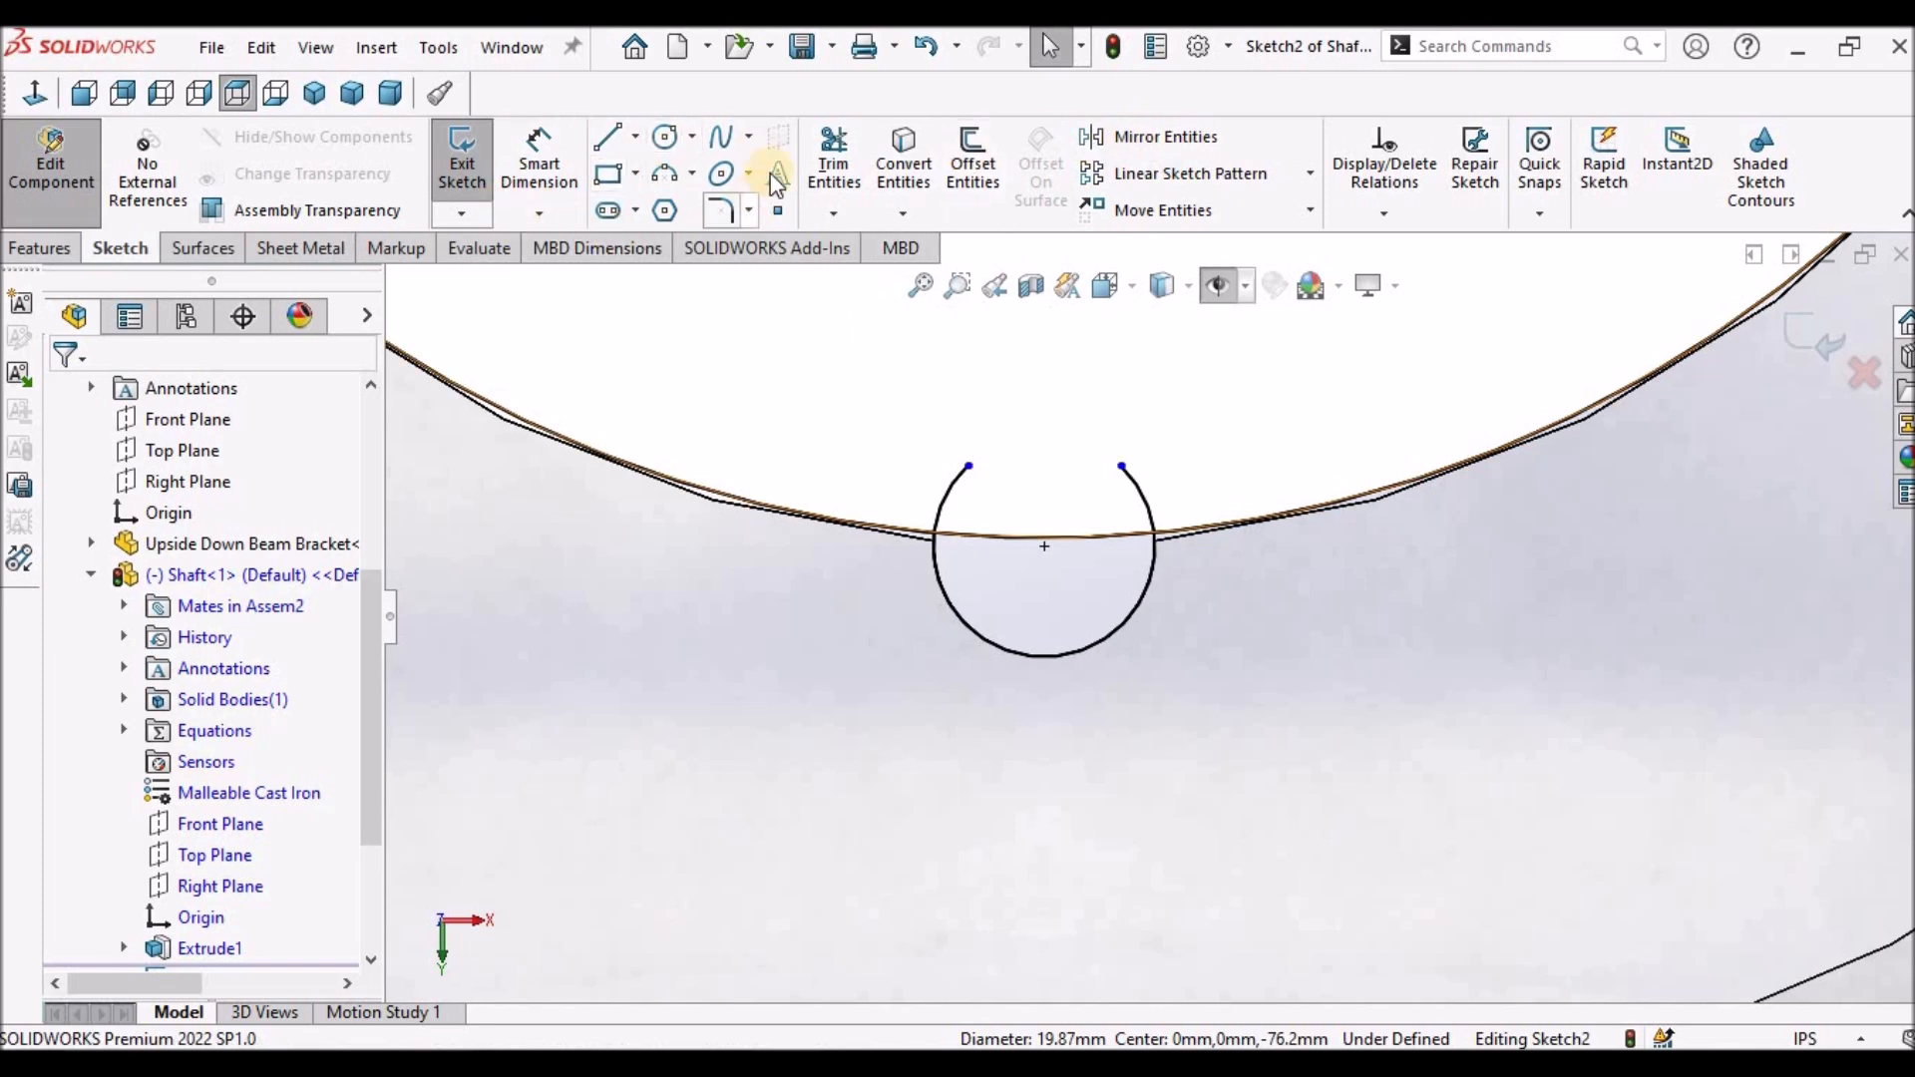
{"action": "left_click", "coordinate": [829, 176]}
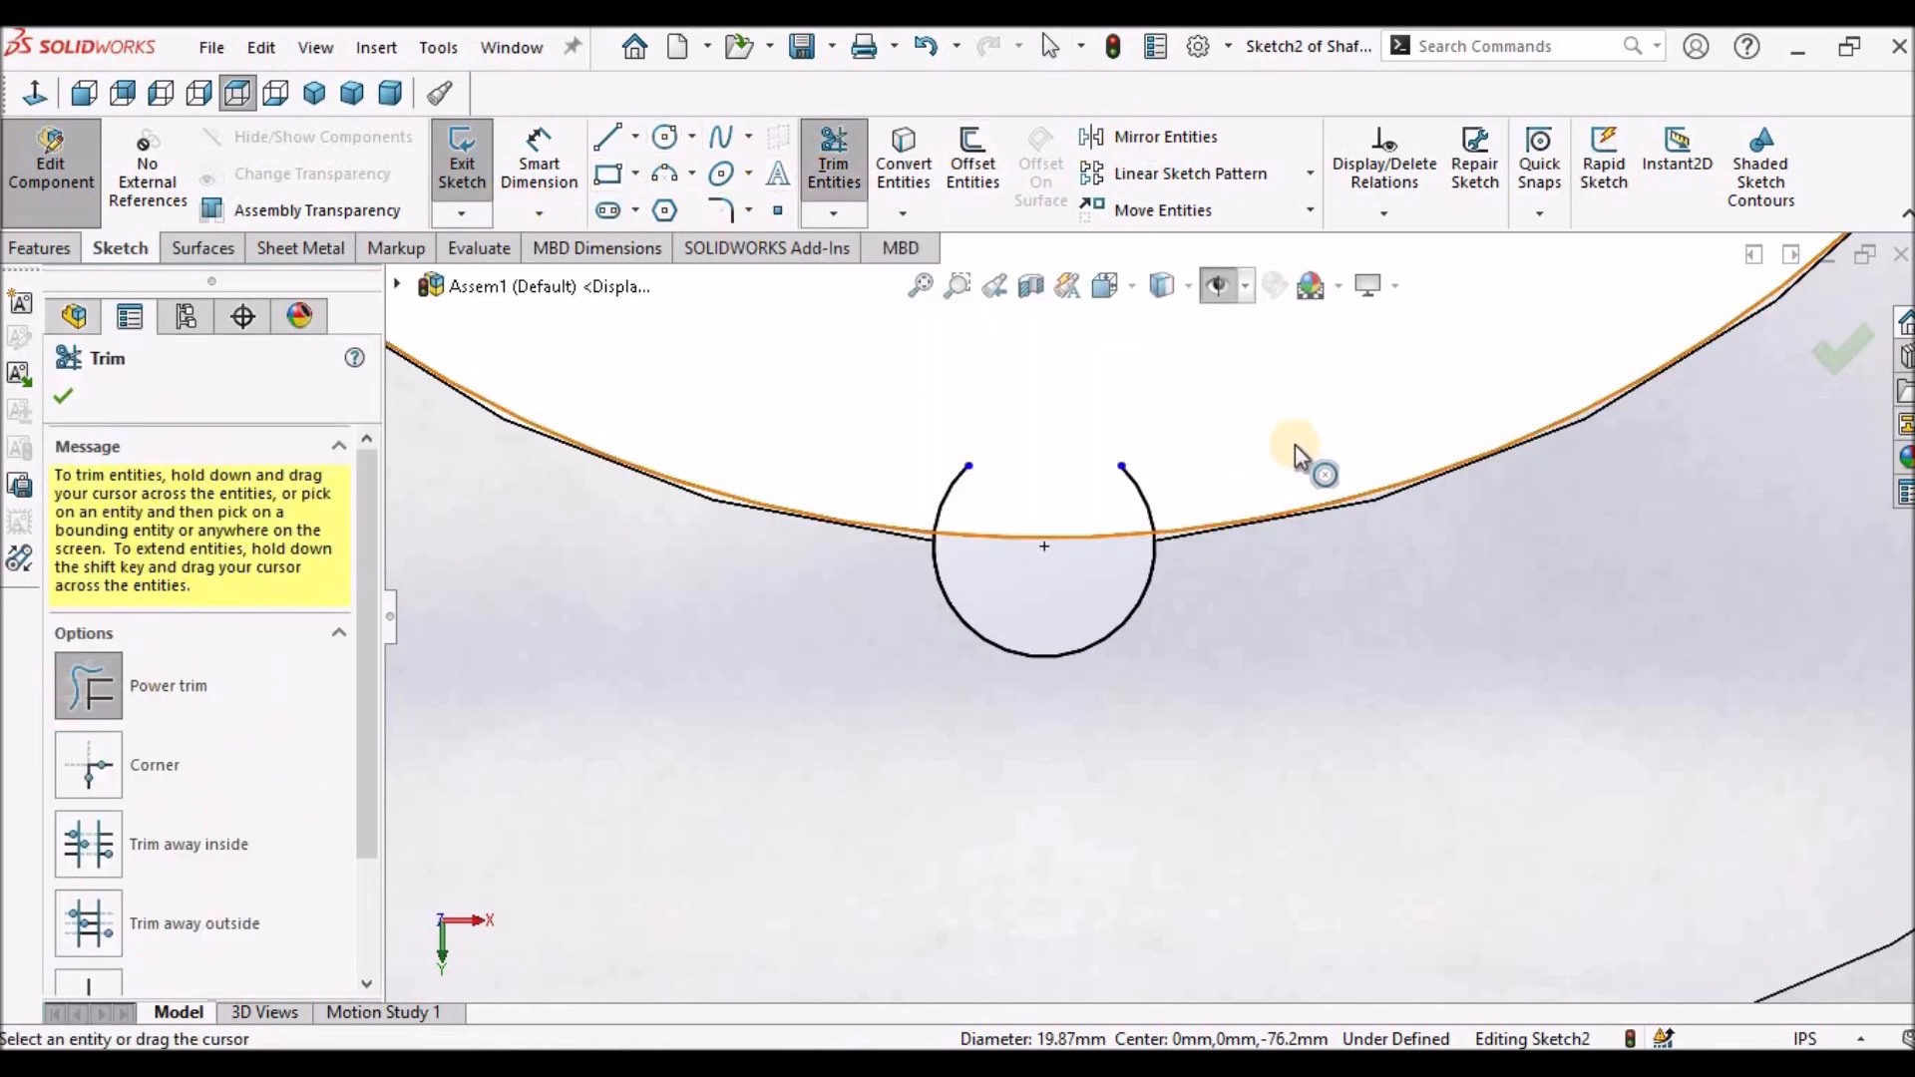
{"action": "scroll", "coordinate": [1320, 436], "scroll_direction": "up", "scroll_amount": 2}
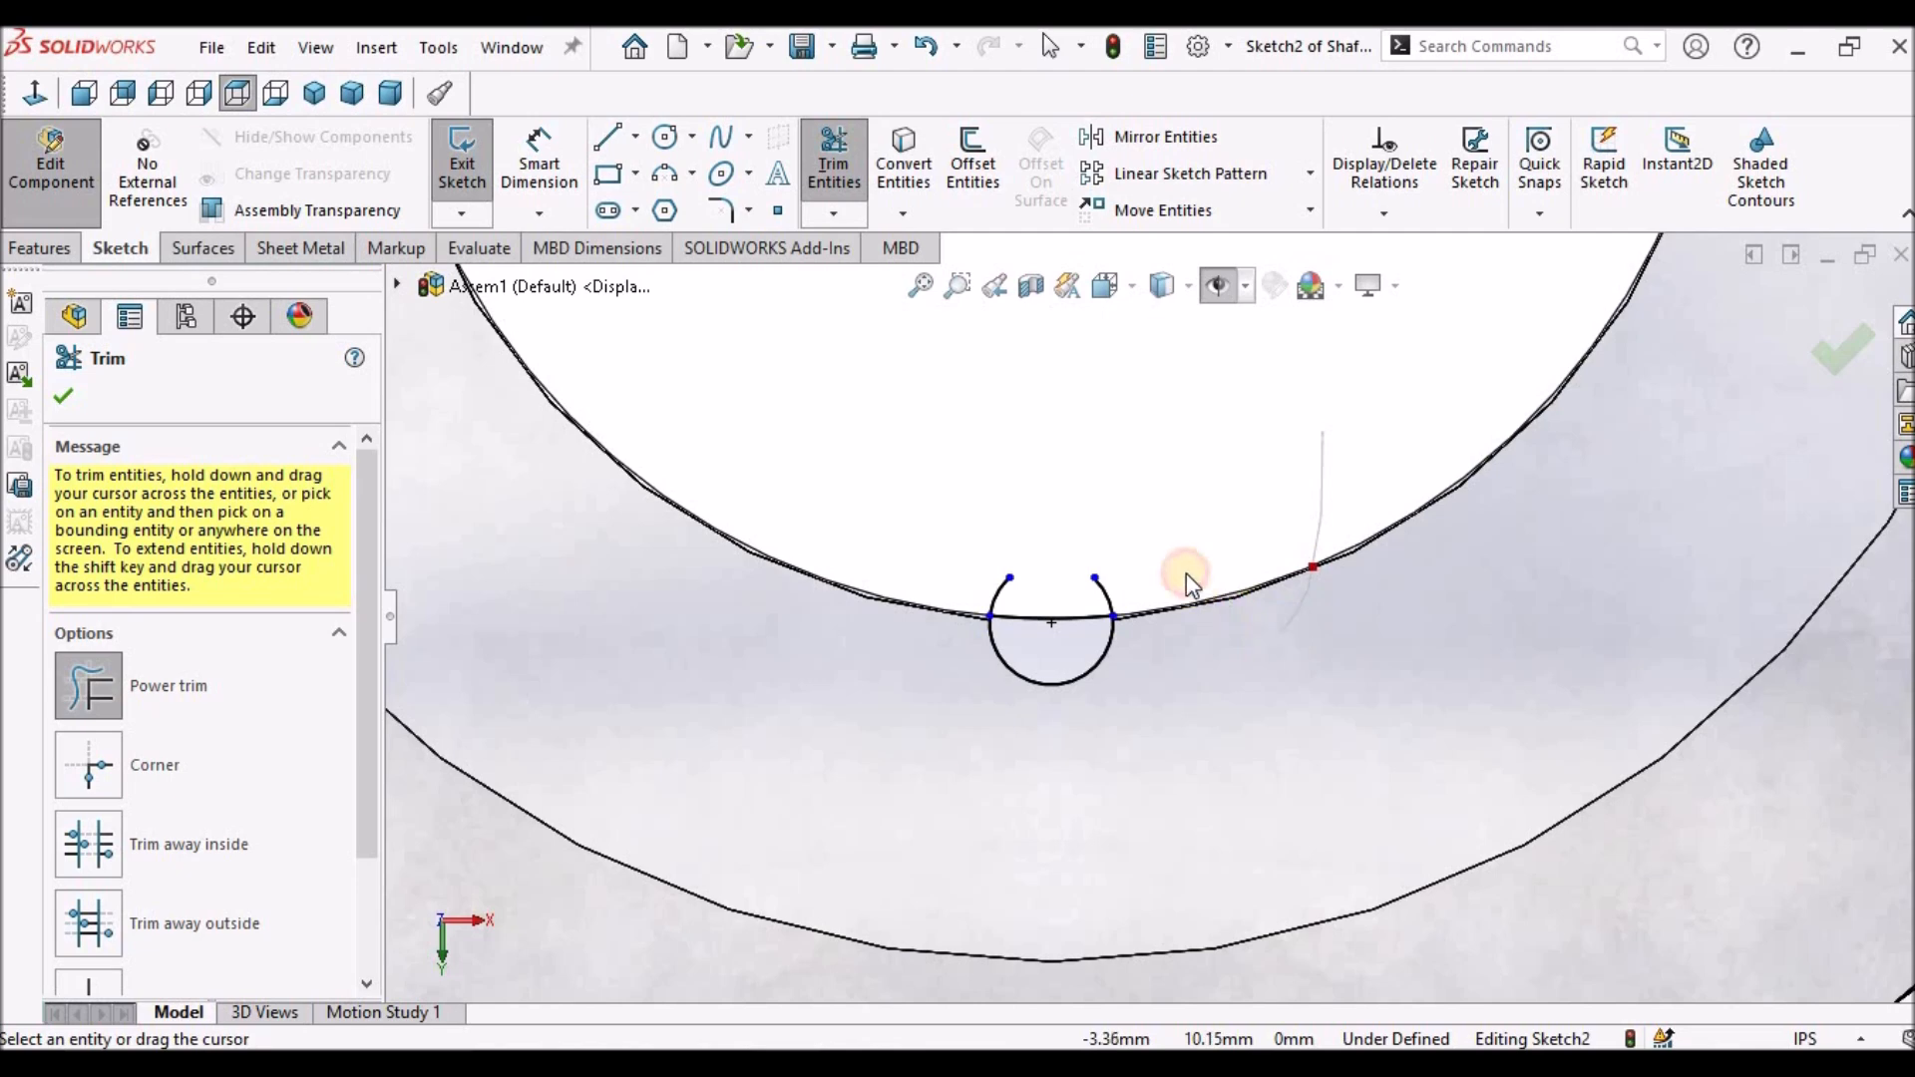
{"action": "scroll", "coordinate": [1168, 567], "scroll_direction": "down", "scroll_amount": 3}
{"action": "mouse_move", "coordinate": [1166, 567]}
{"action": "left_mouse_down"}
{"action": "mouse_move", "coordinate": [1028, 632]}
{"action": "mouse_move", "coordinate": [726, 641]}
{"action": "left_mouse_up"}
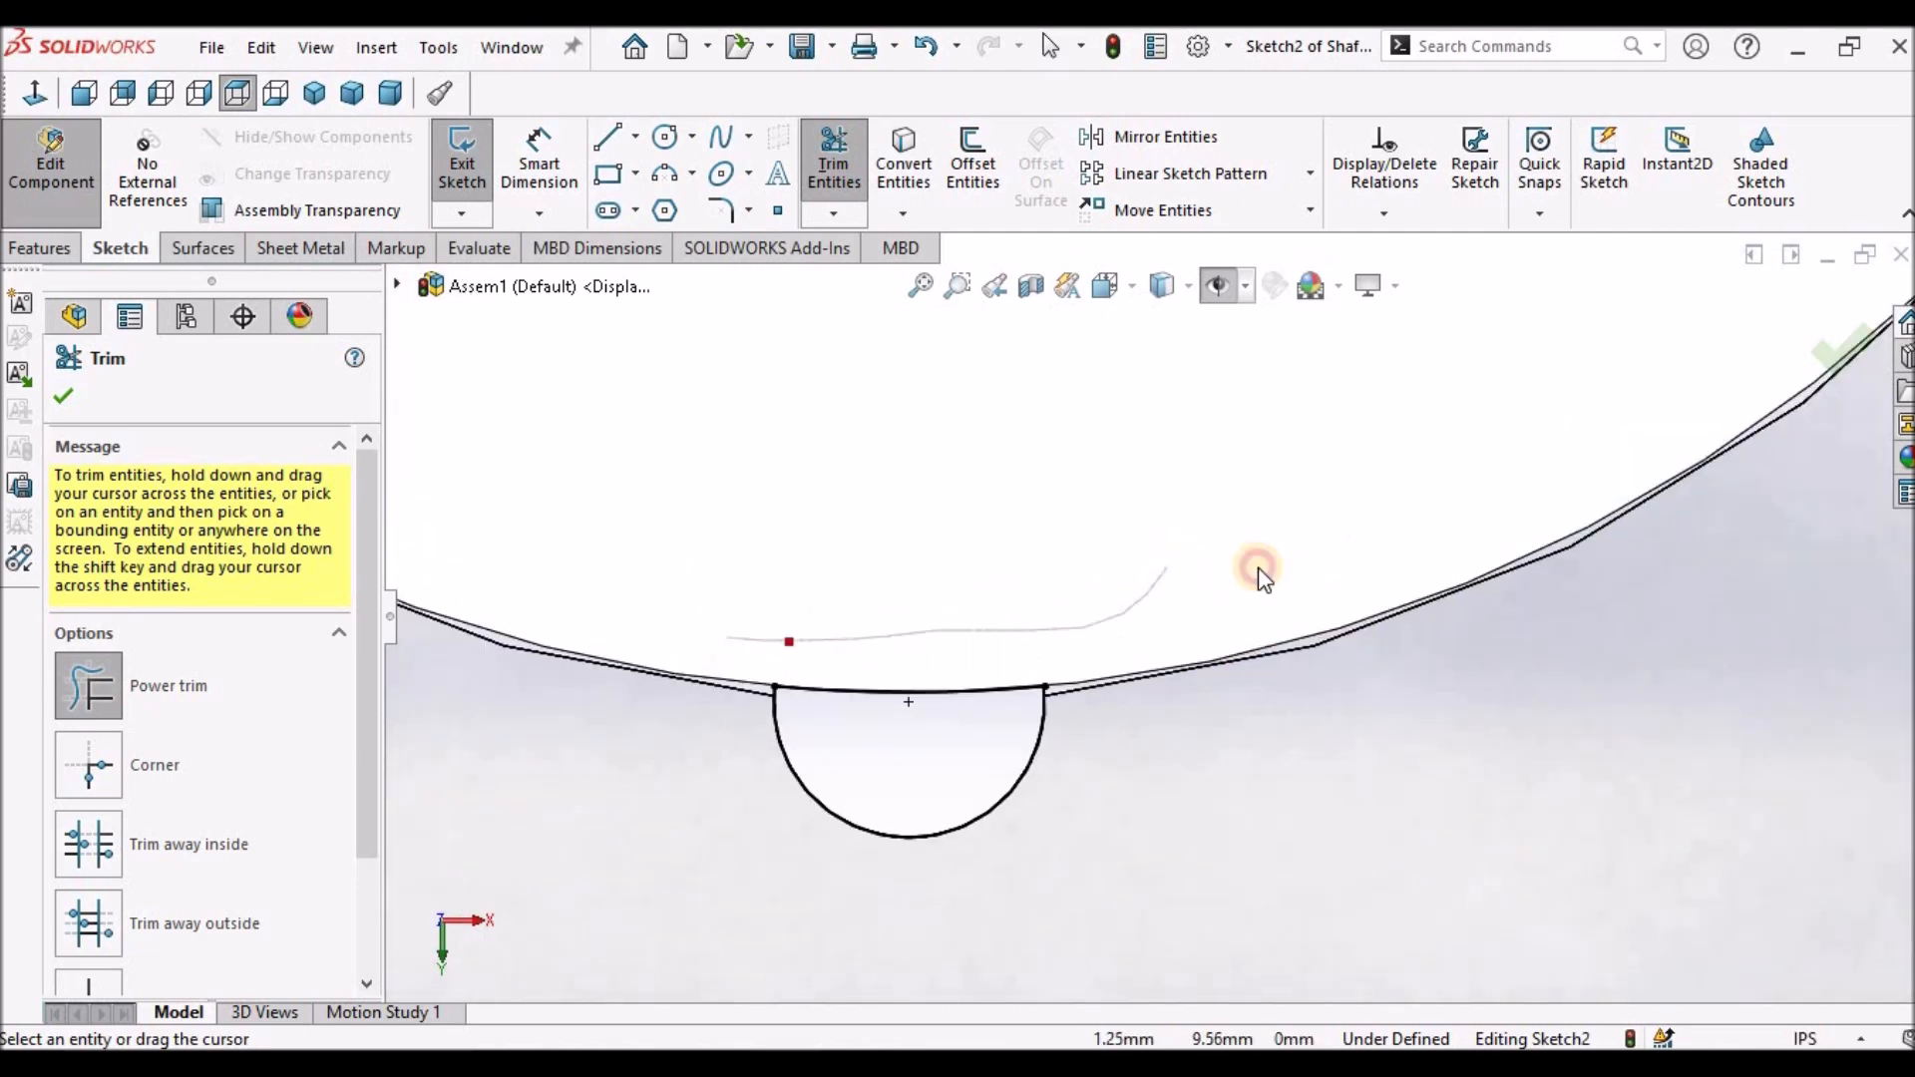
{"action": "left_click", "coordinate": [62, 399]}
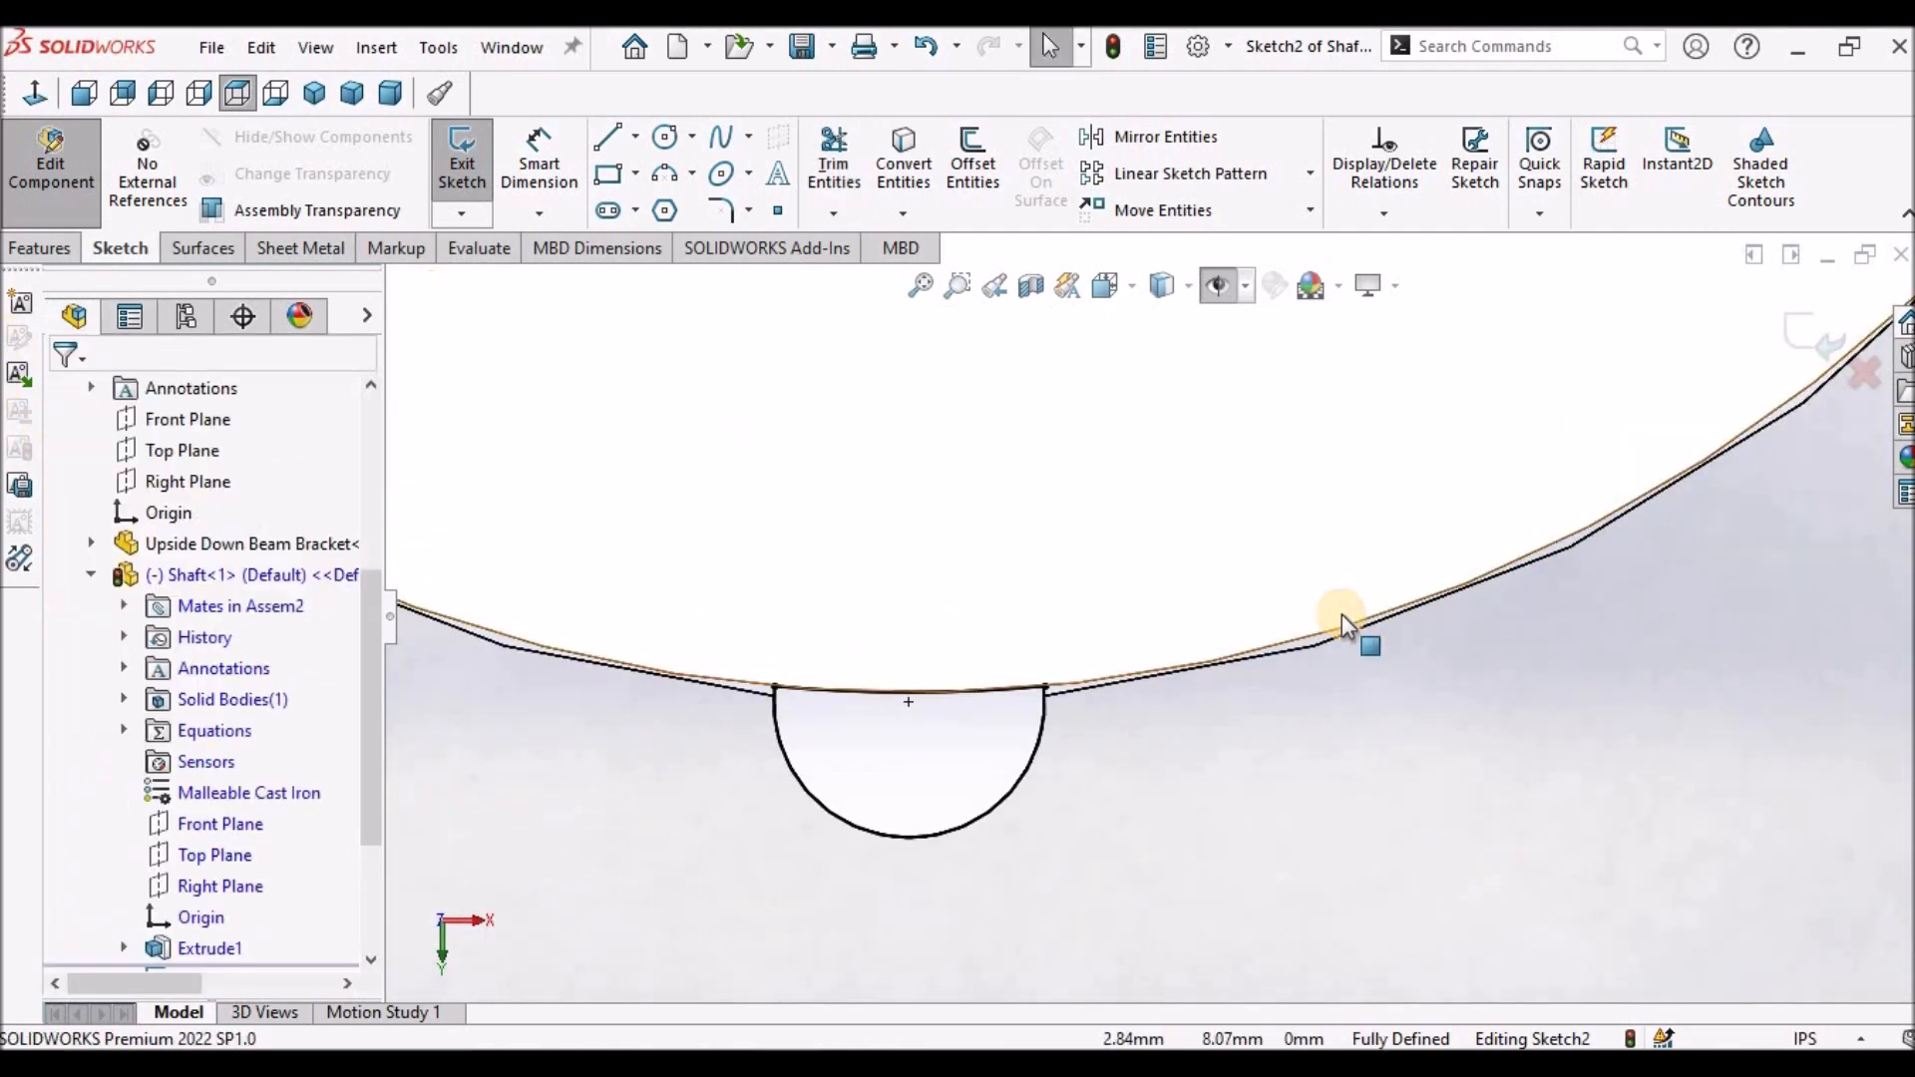
Start an Extruded Boss of the half-round profile with the Offset From Surface end condition.
{"action": "scroll", "coordinate": [1343, 614], "scroll_direction": "up", "scroll_amount": 5}
{"action": "scroll", "coordinate": [1335, 616], "scroll_direction": "up", "scroll_amount": 3}
{"action": "mouse_move", "coordinate": [1327, 474]}
{"action": "middle_mouse_down"}
{"action": "mouse_move", "coordinate": [1261, 304]}
{"action": "mouse_move", "coordinate": [1248, 556]}
{"action": "middle_mouse_up"}
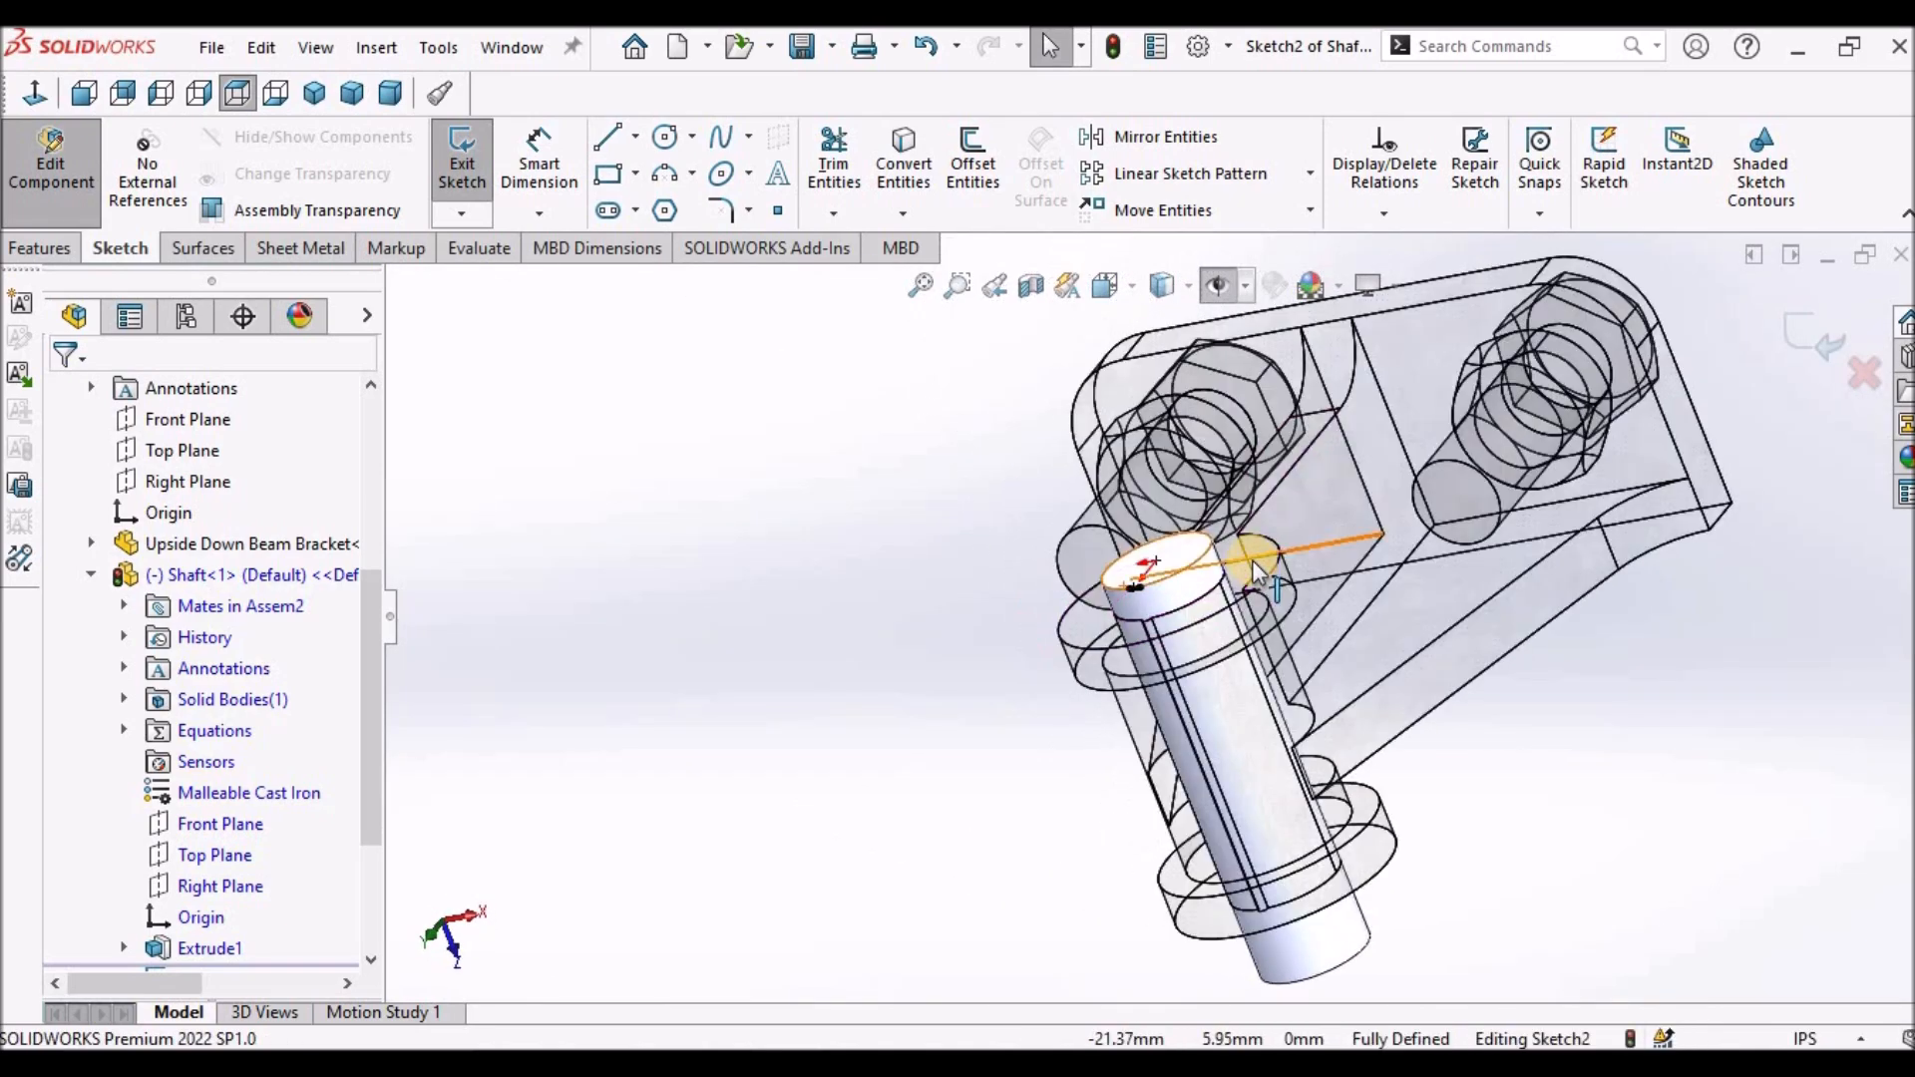
{"action": "left_click", "coordinate": [46, 250]}
{"action": "left_click", "coordinate": [475, 161]}
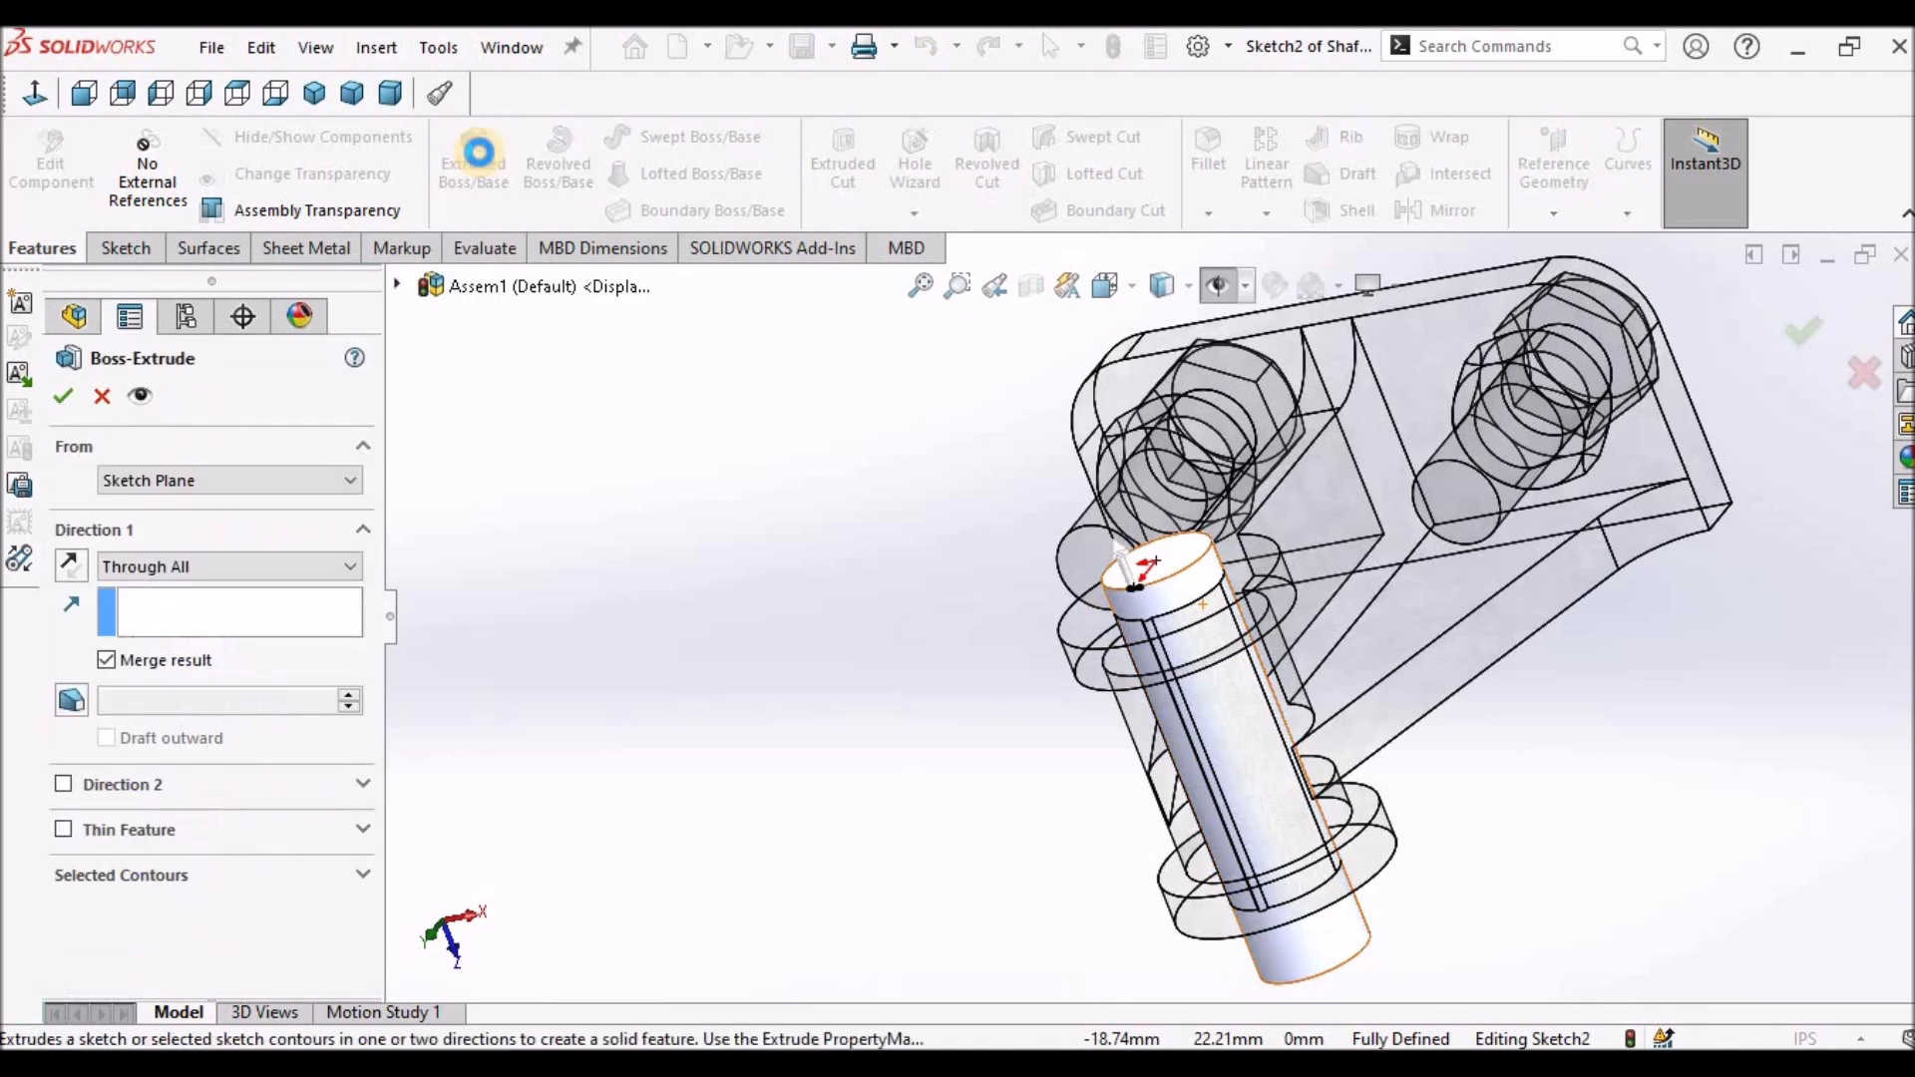
{"action": "scroll", "coordinate": [1028, 610], "scroll_direction": "up", "scroll_amount": 3}
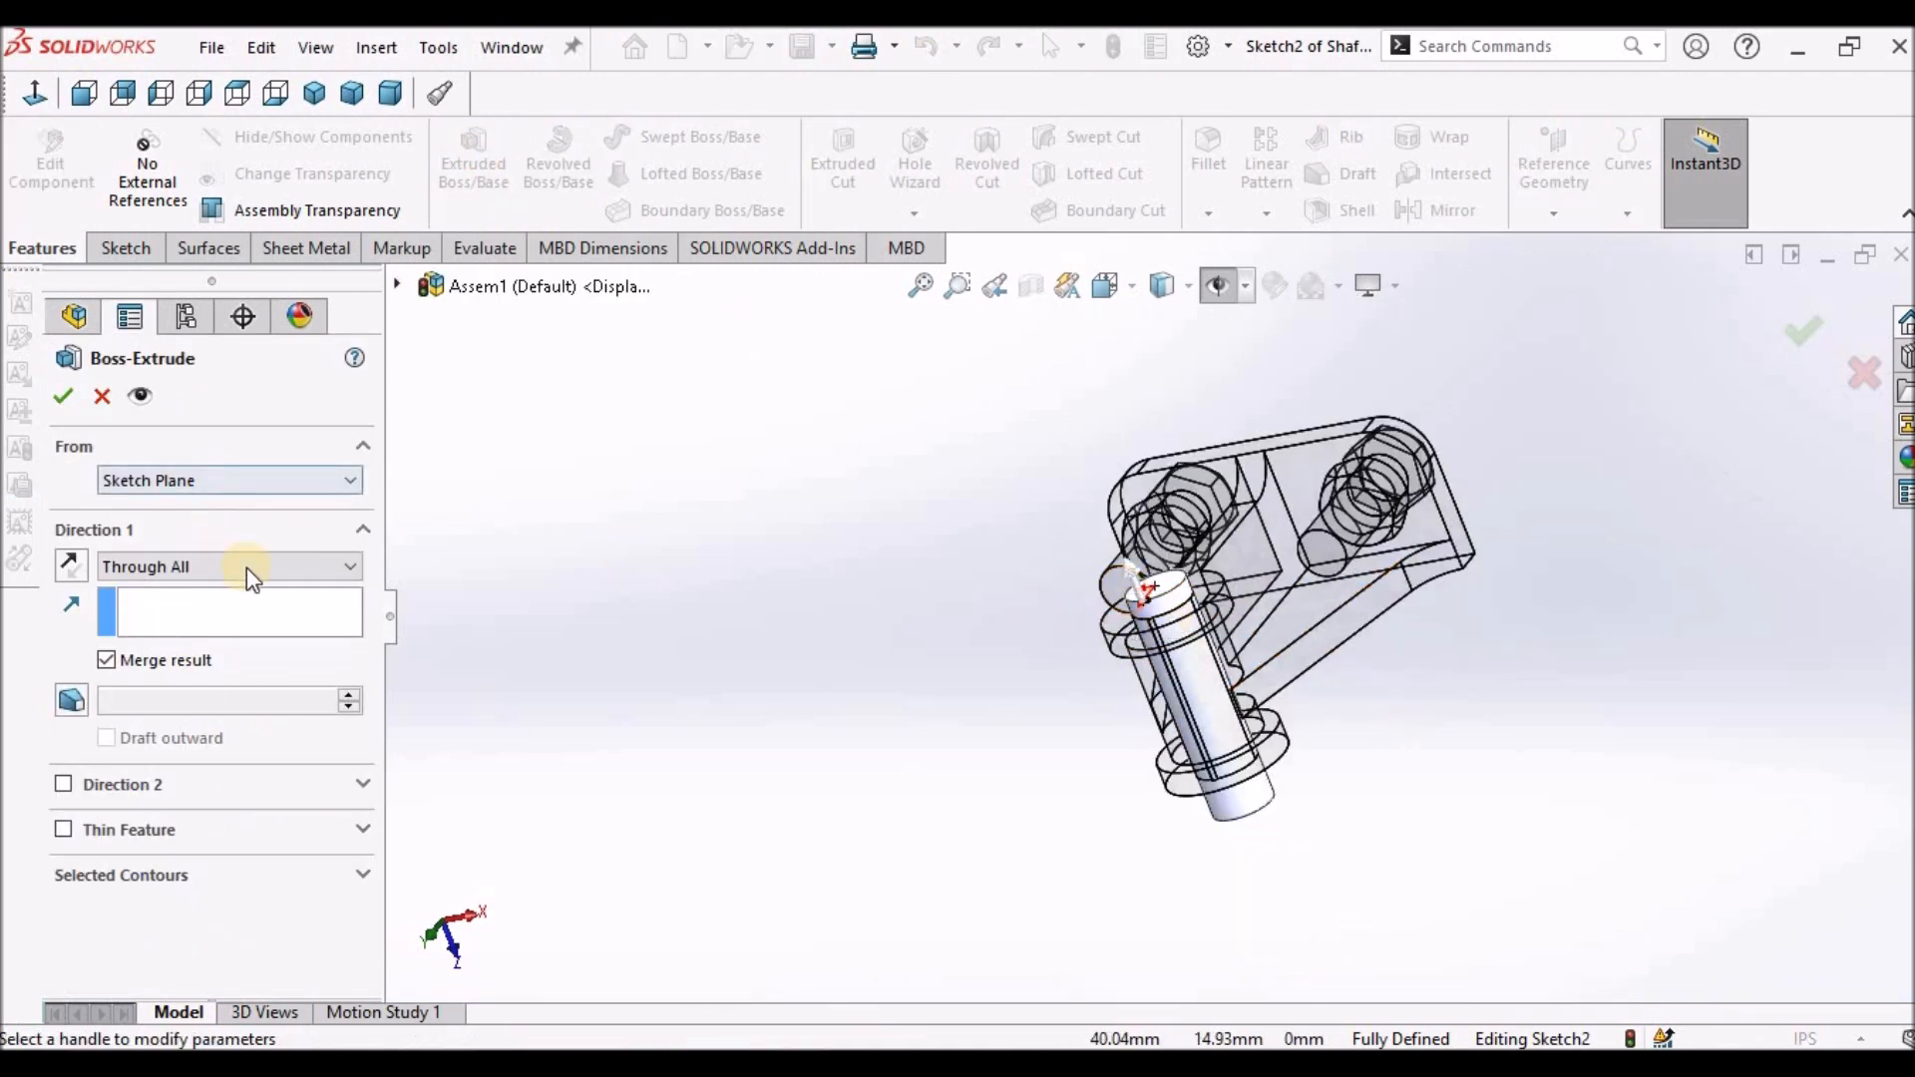
{"action": "left_click", "coordinate": [349, 571]}
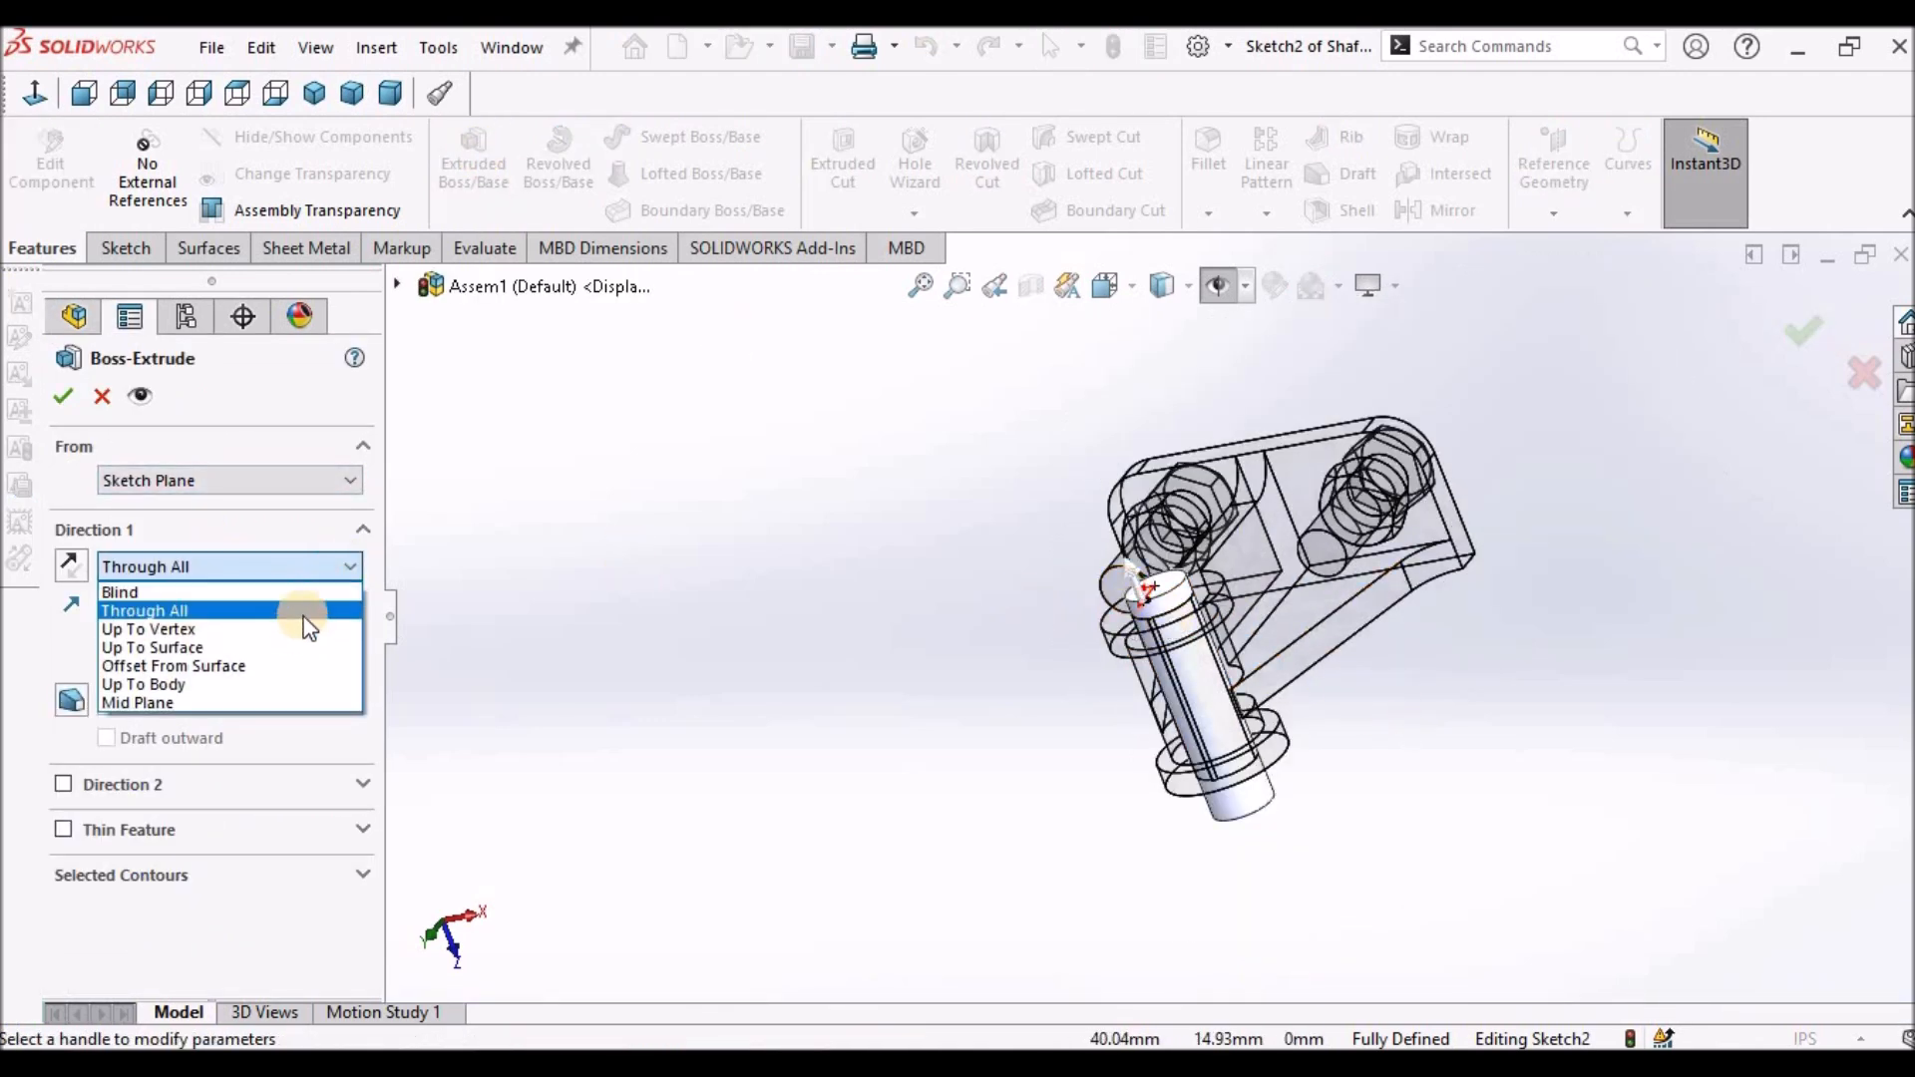
{"action": "left_click", "coordinate": [310, 666]}
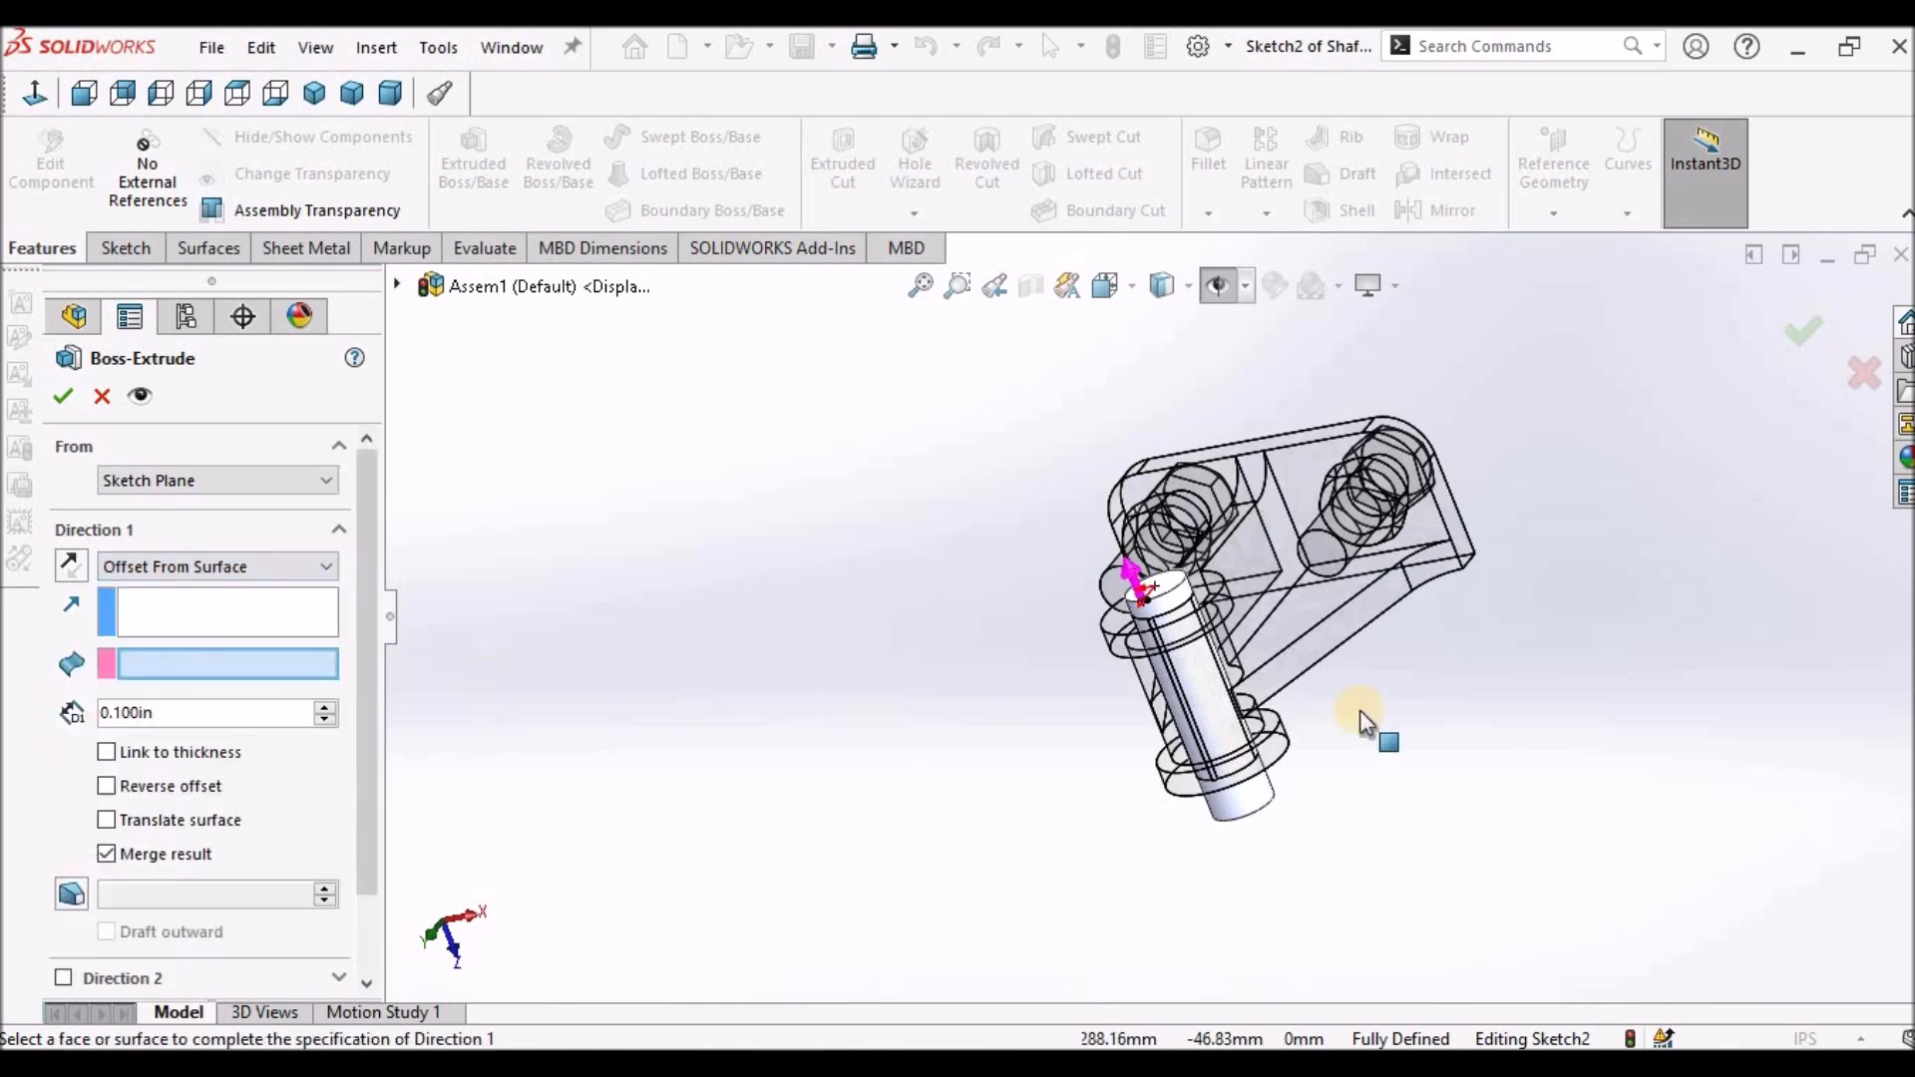
Extrude the profile along the shaft, using its opposite end face as the reference with a 0.100 in offset.
{"action": "middle_click_drag", "start_coordinate": [1374, 718], "coordinate": [1150, 626]}
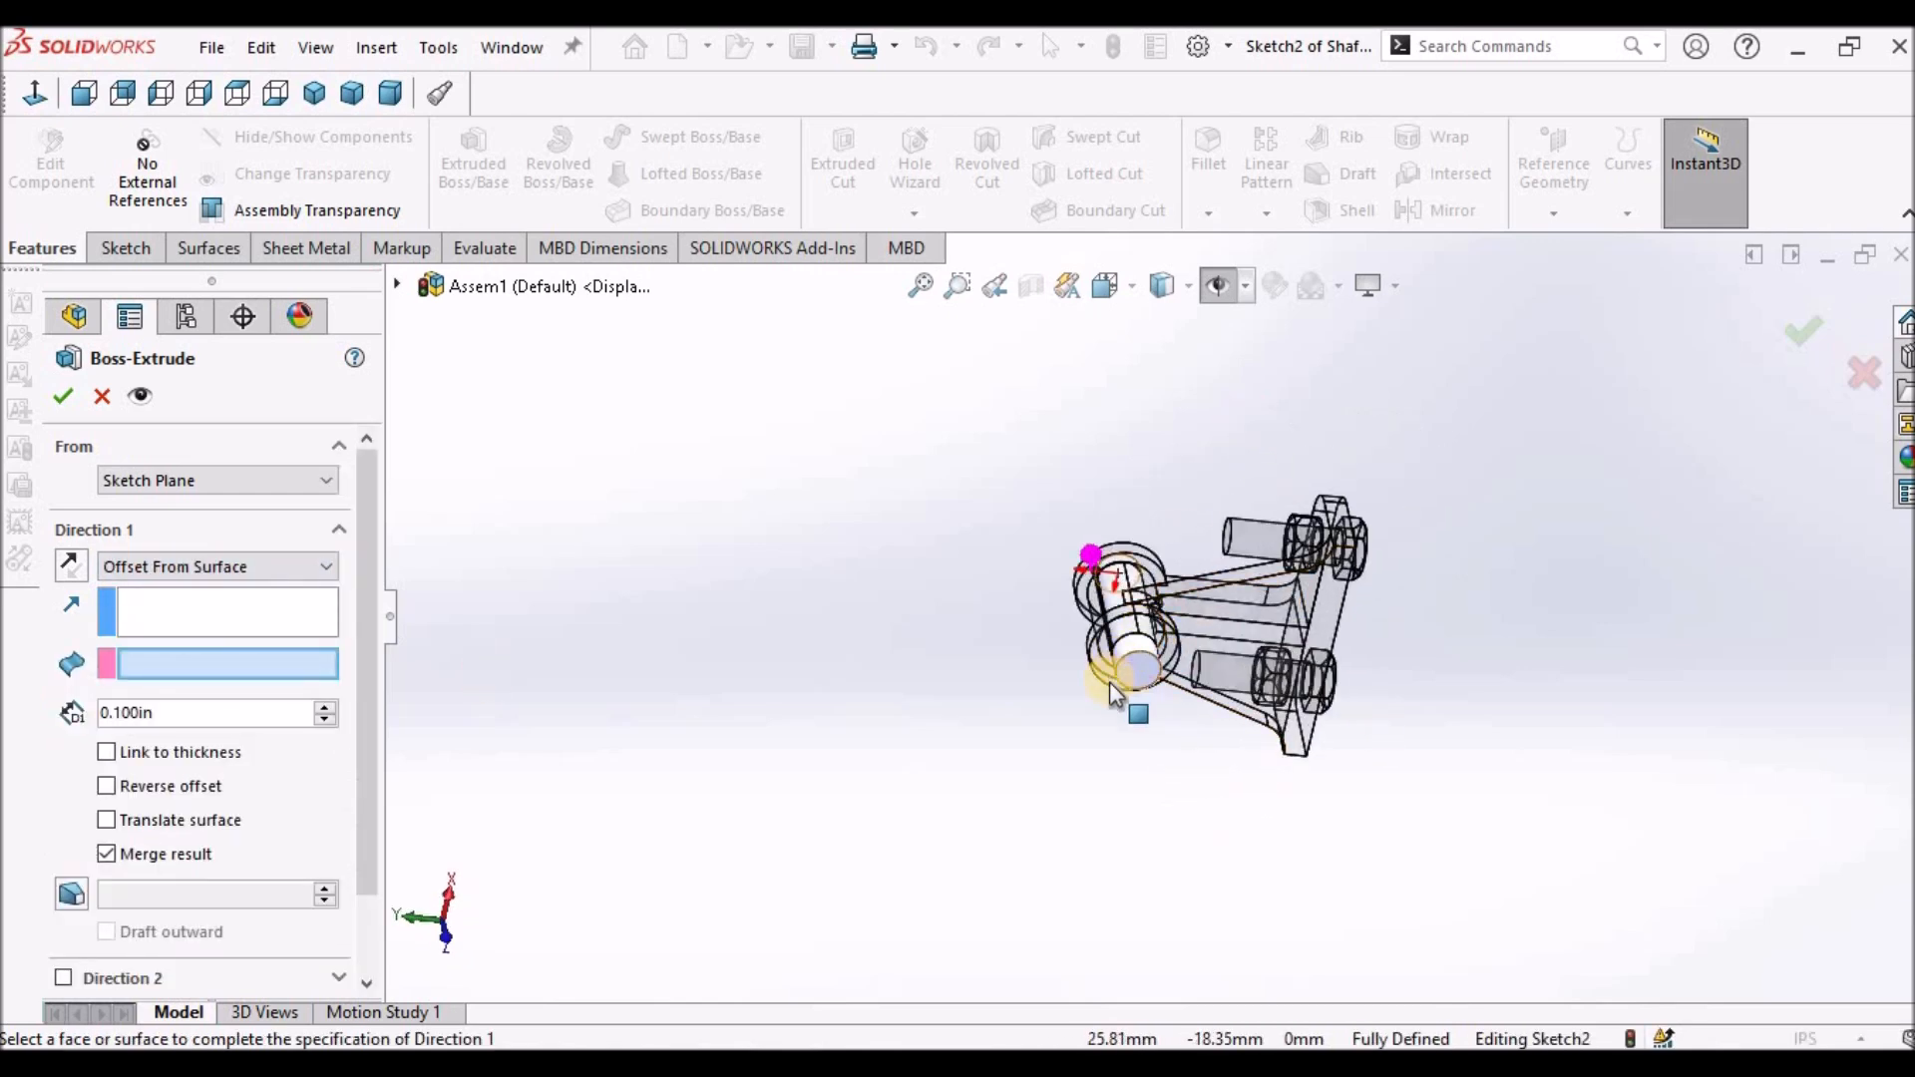
{"action": "left_click", "coordinate": [1152, 660]}
{"action": "scroll", "coordinate": [1157, 619], "scroll_direction": "down", "scroll_amount": 5}
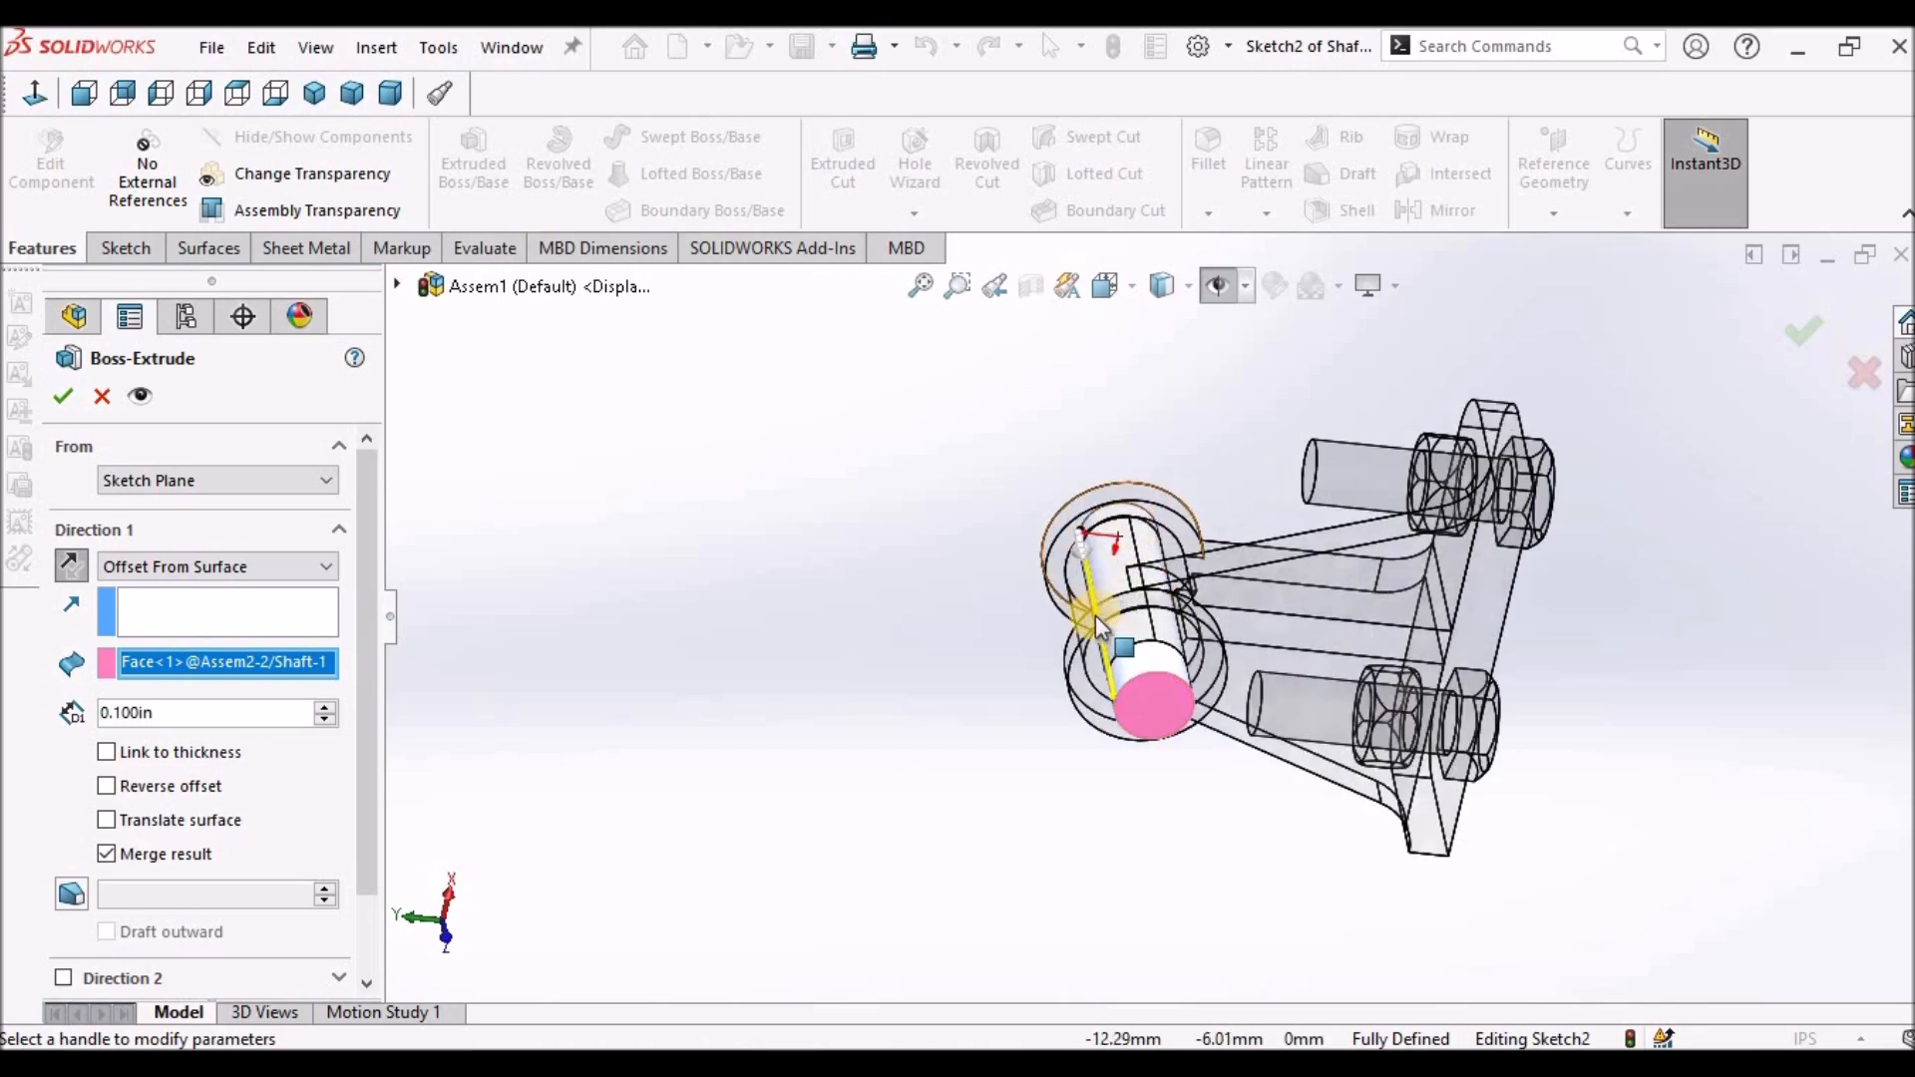
{"action": "middle_click_drag", "start_coordinate": [1163, 612], "coordinate": [1245, 403]}
{"action": "middle_click_drag", "start_coordinate": [1225, 489], "coordinate": [1195, 748]}
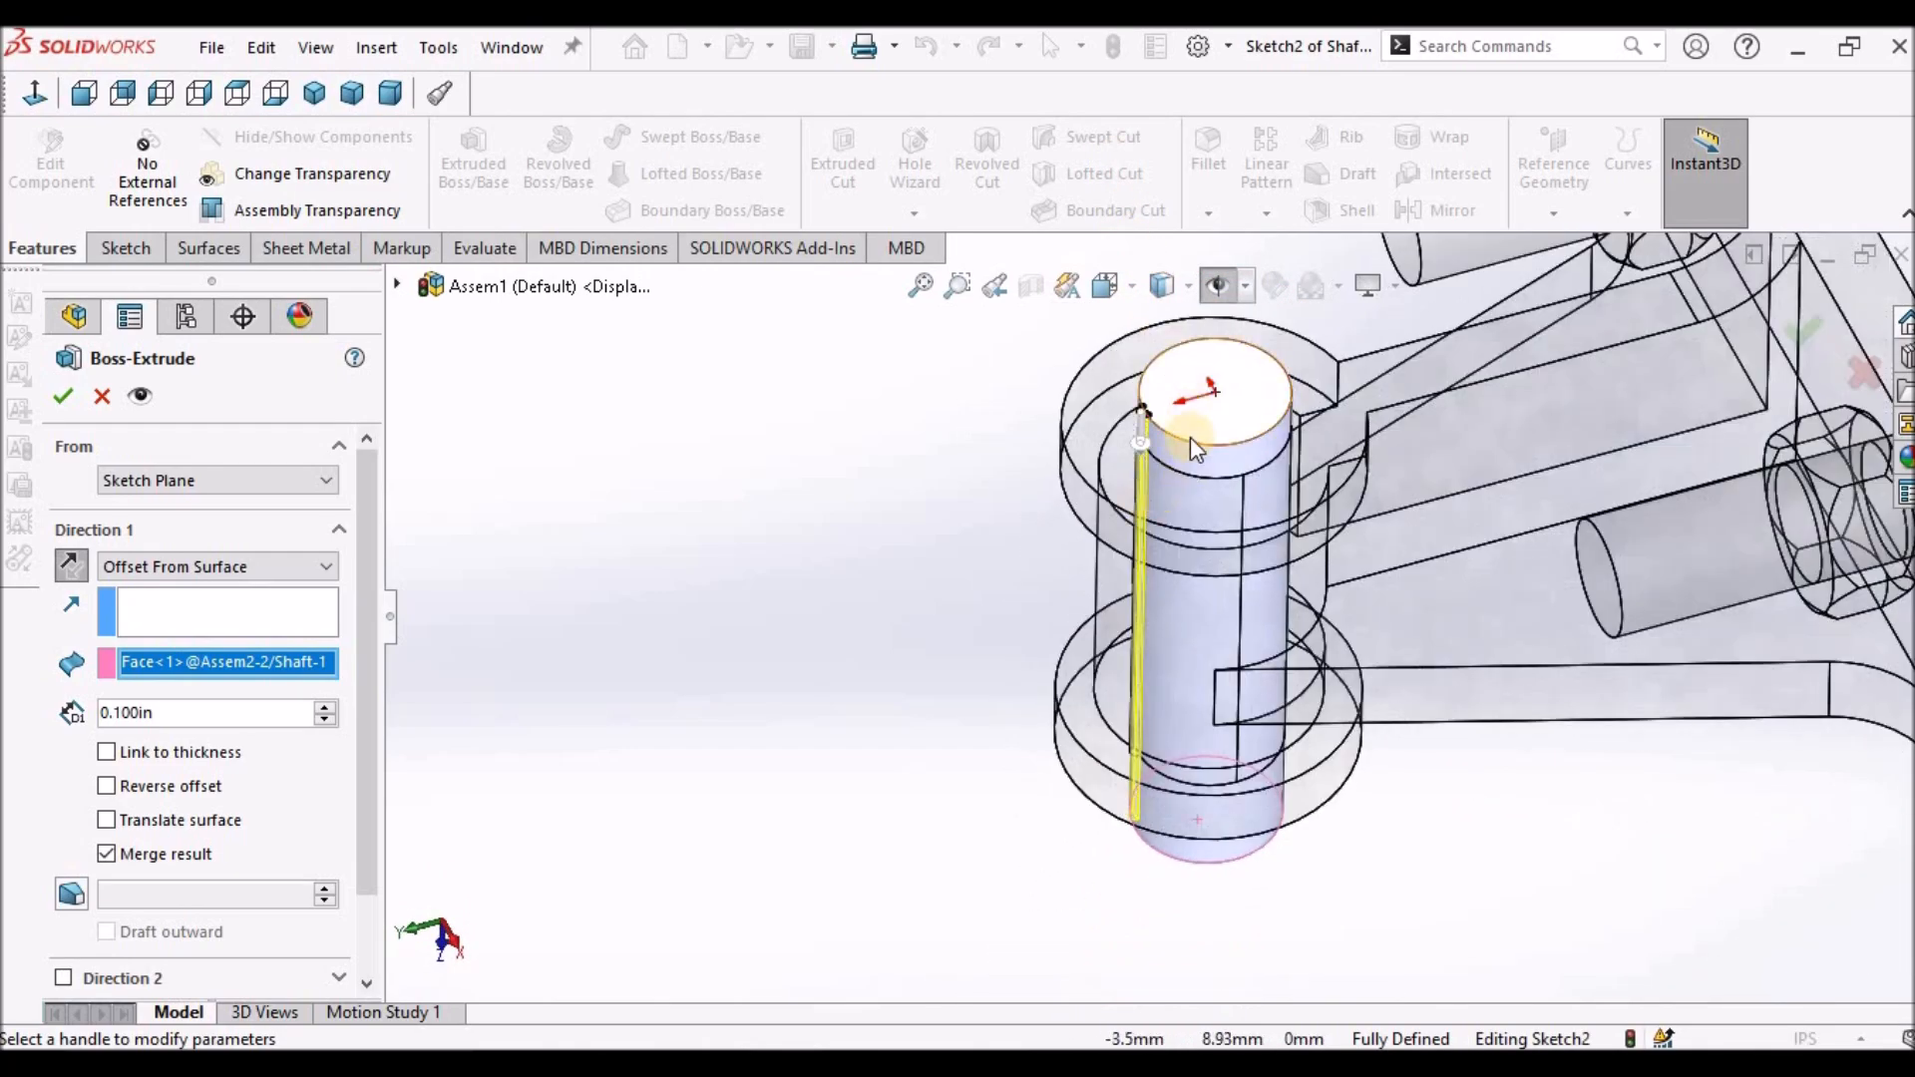
{"action": "scroll", "coordinate": [1162, 424], "scroll_direction": "down", "scroll_amount": 7}
{"action": "middle_click_drag", "start_coordinate": [1144, 445], "coordinate": [1097, 618]}
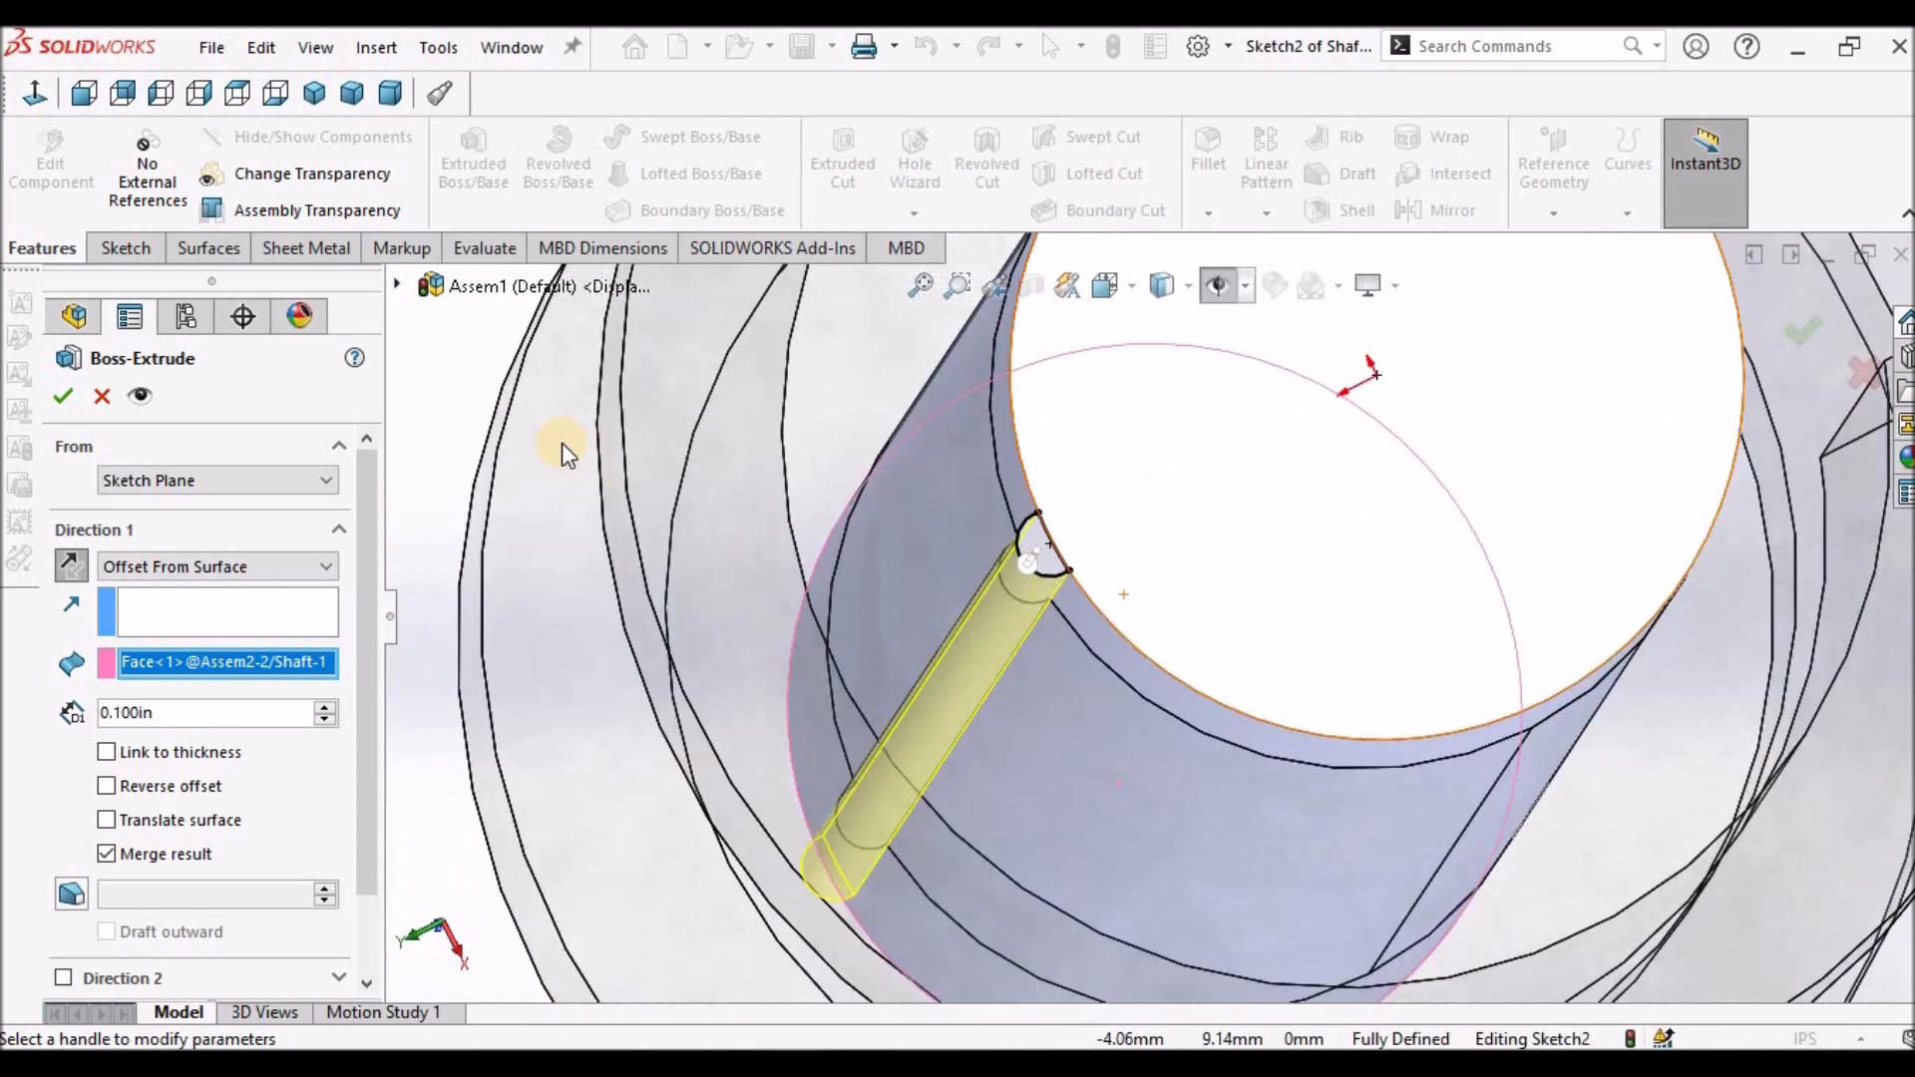
{"action": "left_click", "coordinate": [62, 396]}
{"action": "key", "text": "Return"}
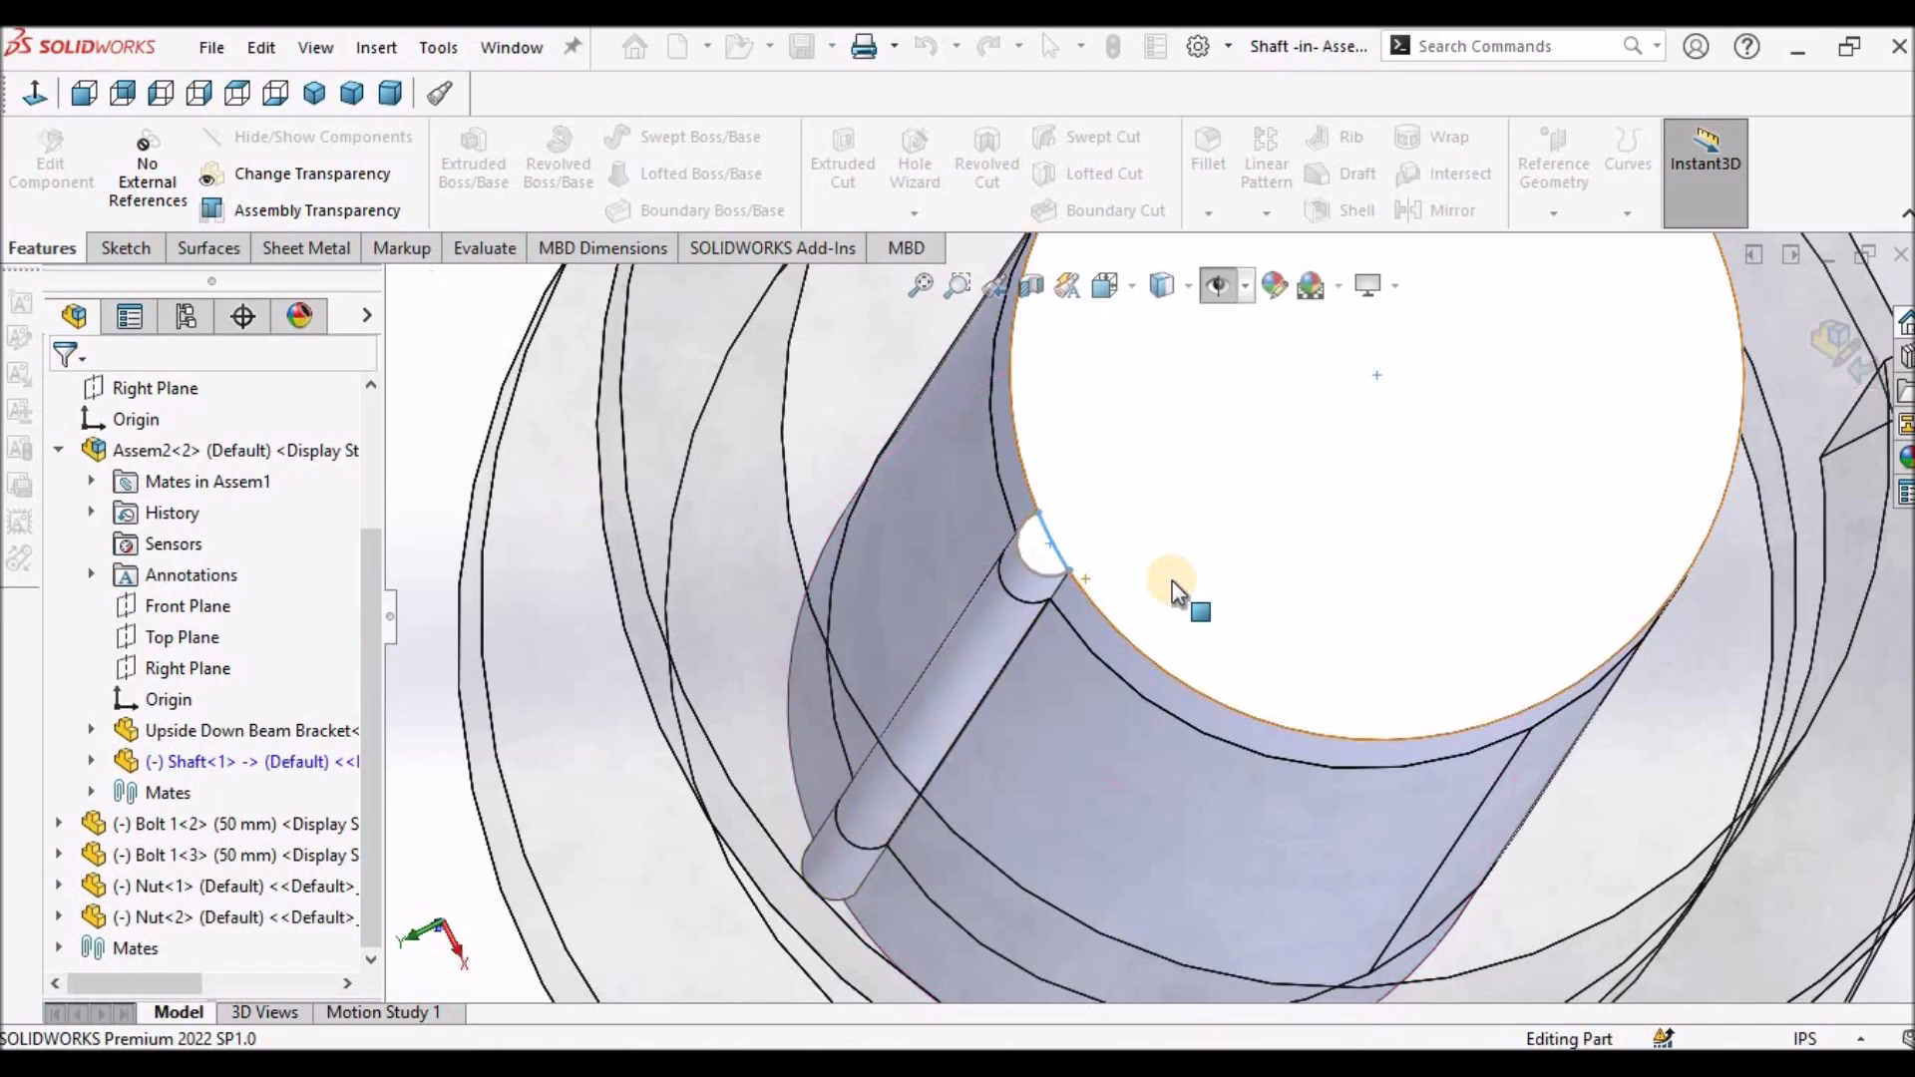
Inspect the half-round key along the shaft and finish editing the shaft to return to the assembly.
{"action": "scroll", "coordinate": [1149, 612], "scroll_direction": "up", "scroll_amount": 4}
{"action": "scroll", "coordinate": [1265, 564], "scroll_direction": "up", "scroll_amount": 3}
{"action": "middle_click_drag", "start_coordinate": [1265, 564], "coordinate": [1382, 349]}
{"action": "scroll", "coordinate": [1152, 561], "scroll_direction": "down", "scroll_amount": 7}
{"action": "middle_click_drag", "start_coordinate": [1134, 620], "coordinate": [1183, 551]}
{"action": "scroll", "coordinate": [1211, 619], "scroll_direction": "up", "scroll_amount": 8}
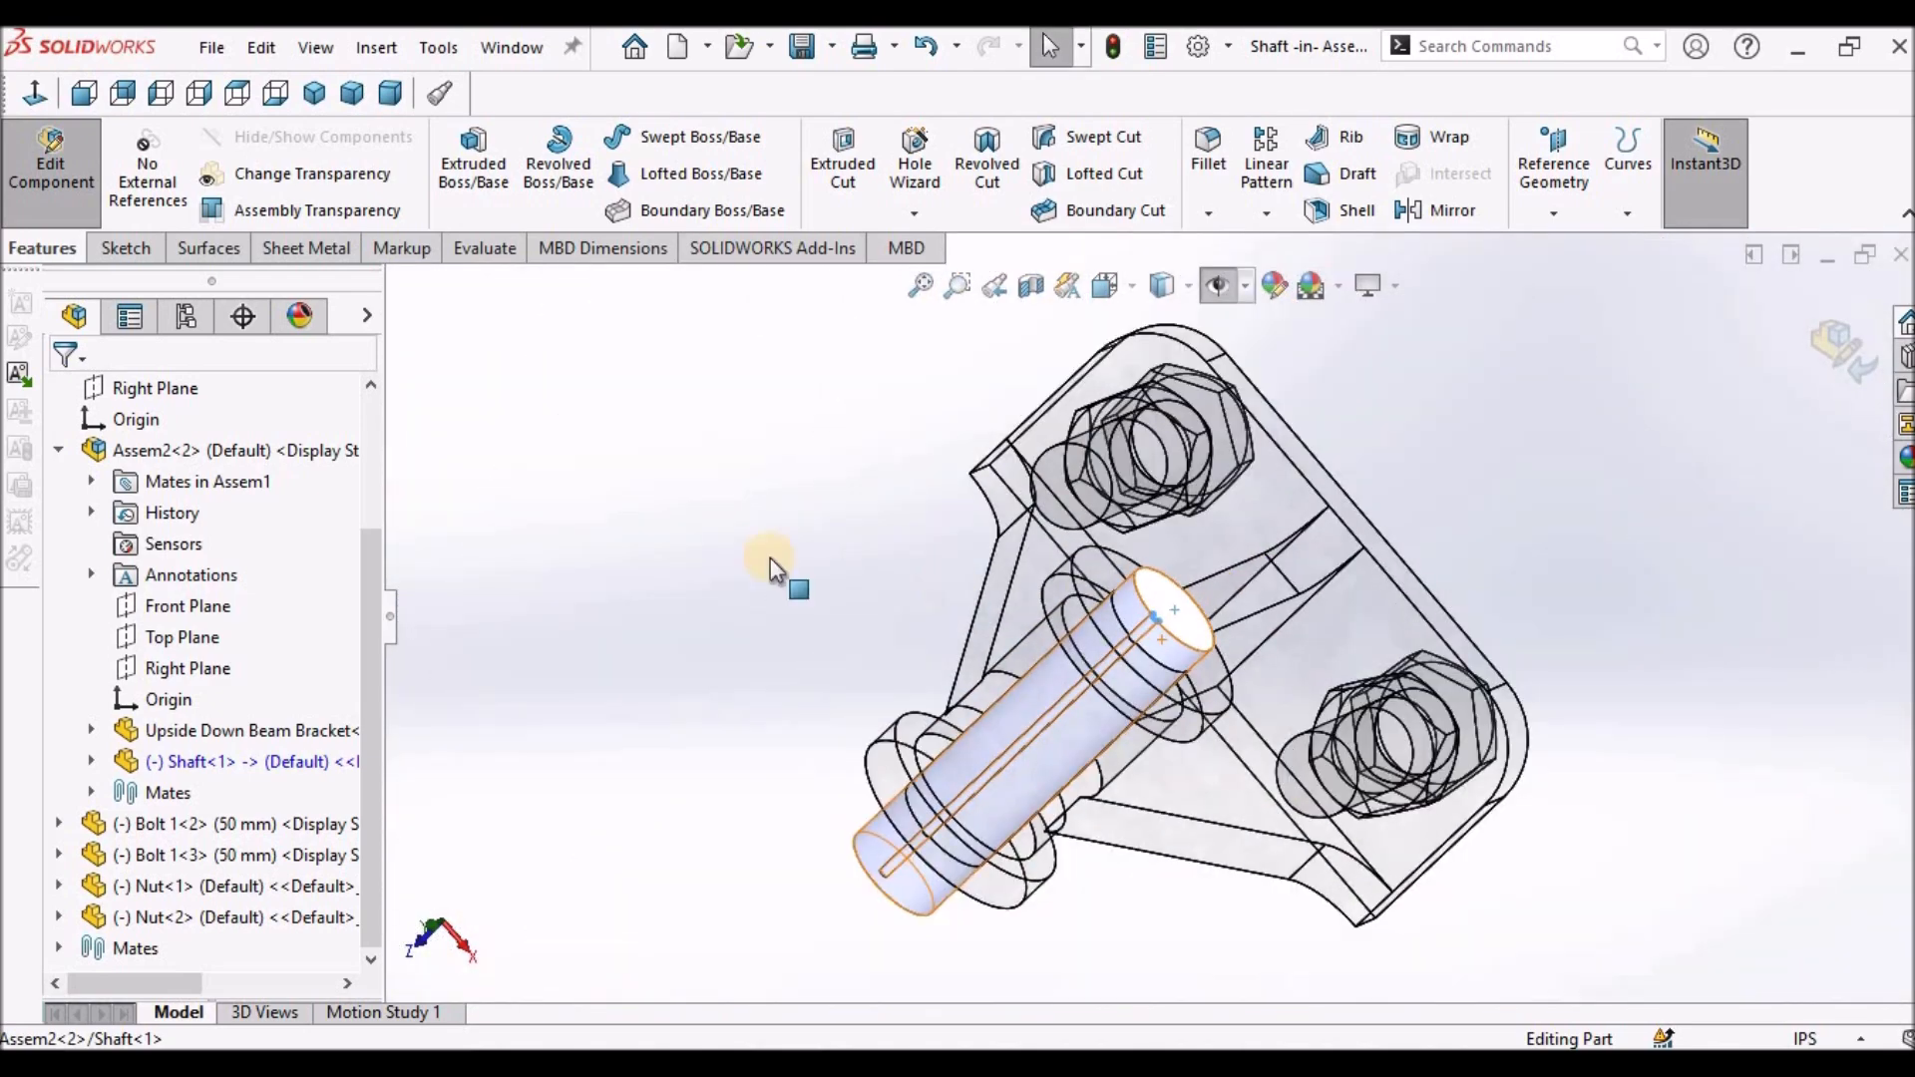
{"action": "left_click", "coordinate": [770, 559]}
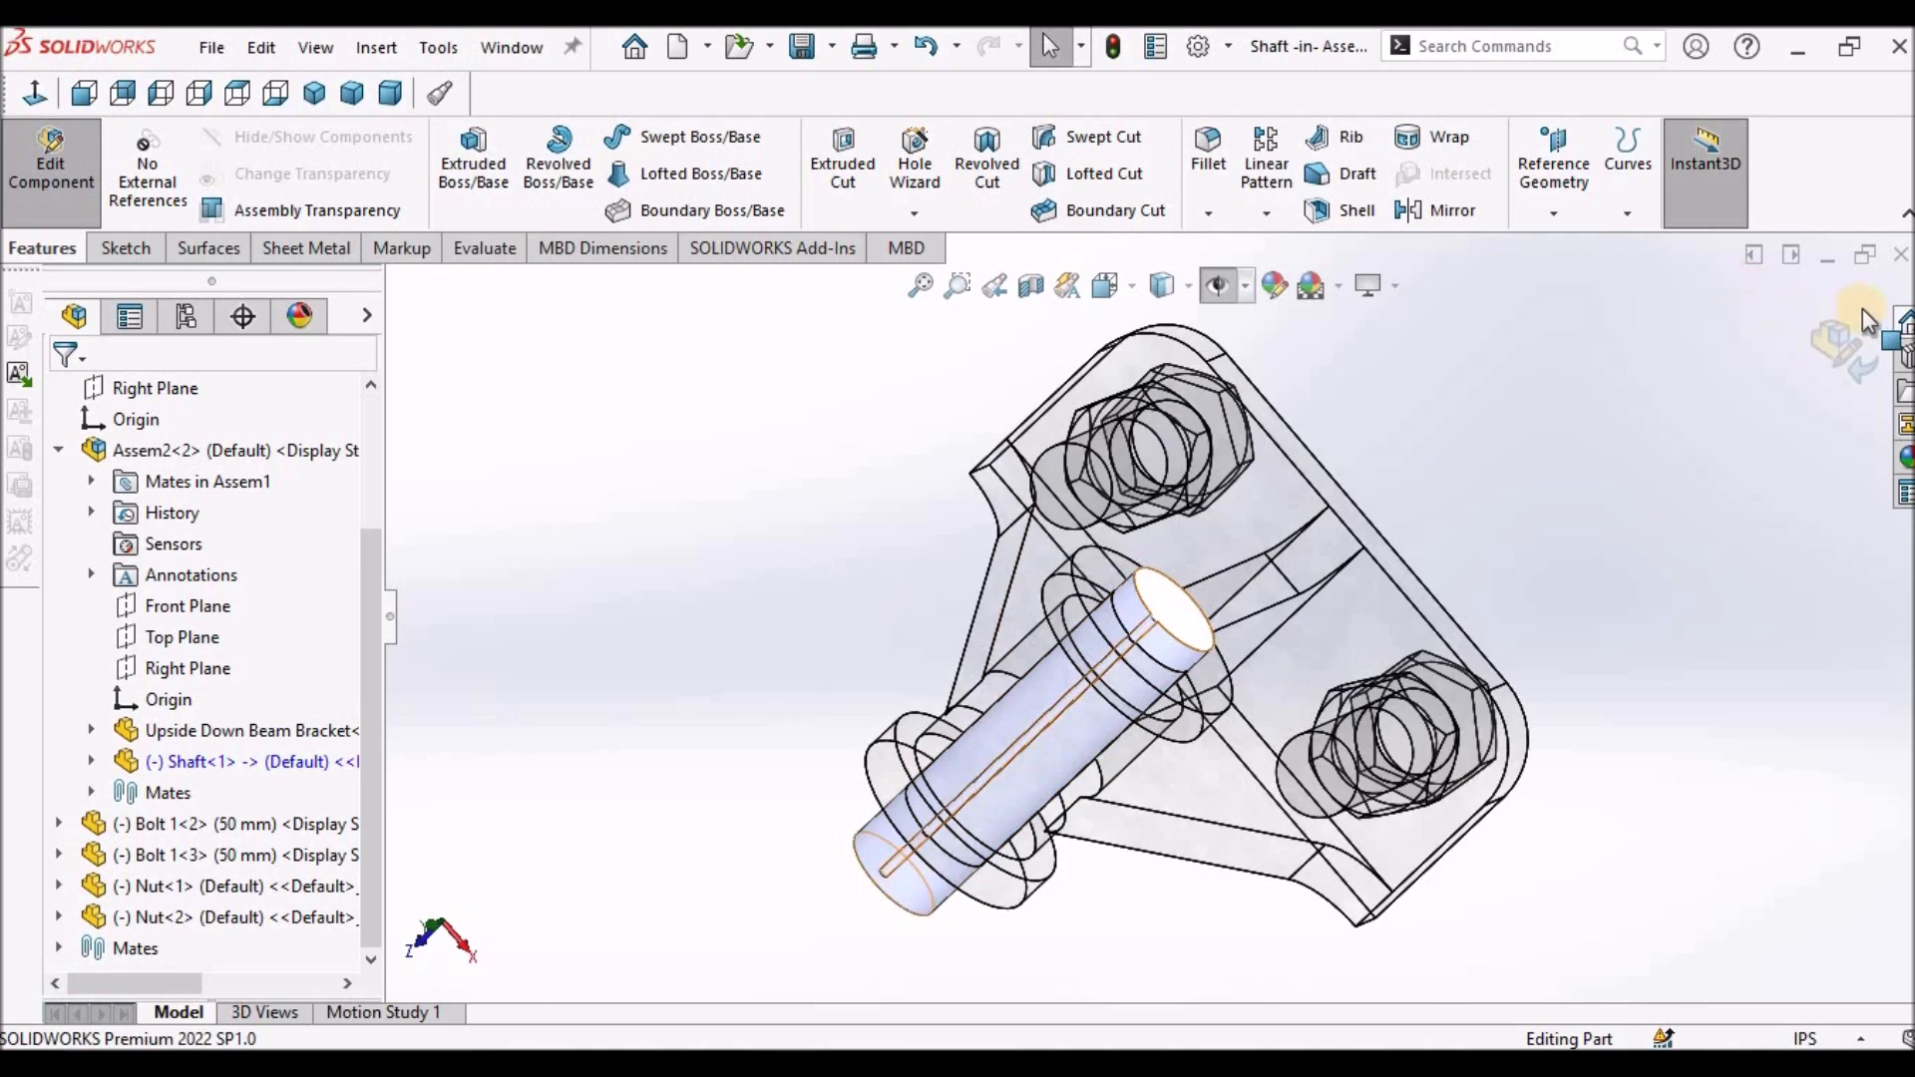
{"action": "left_click", "coordinate": [1837, 332]}
Examine how the shaft's half-round key fits into the bracket's notch, close up and from several angles.
{"action": "scroll", "coordinate": [1059, 638], "scroll_direction": "down", "scroll_amount": 5}
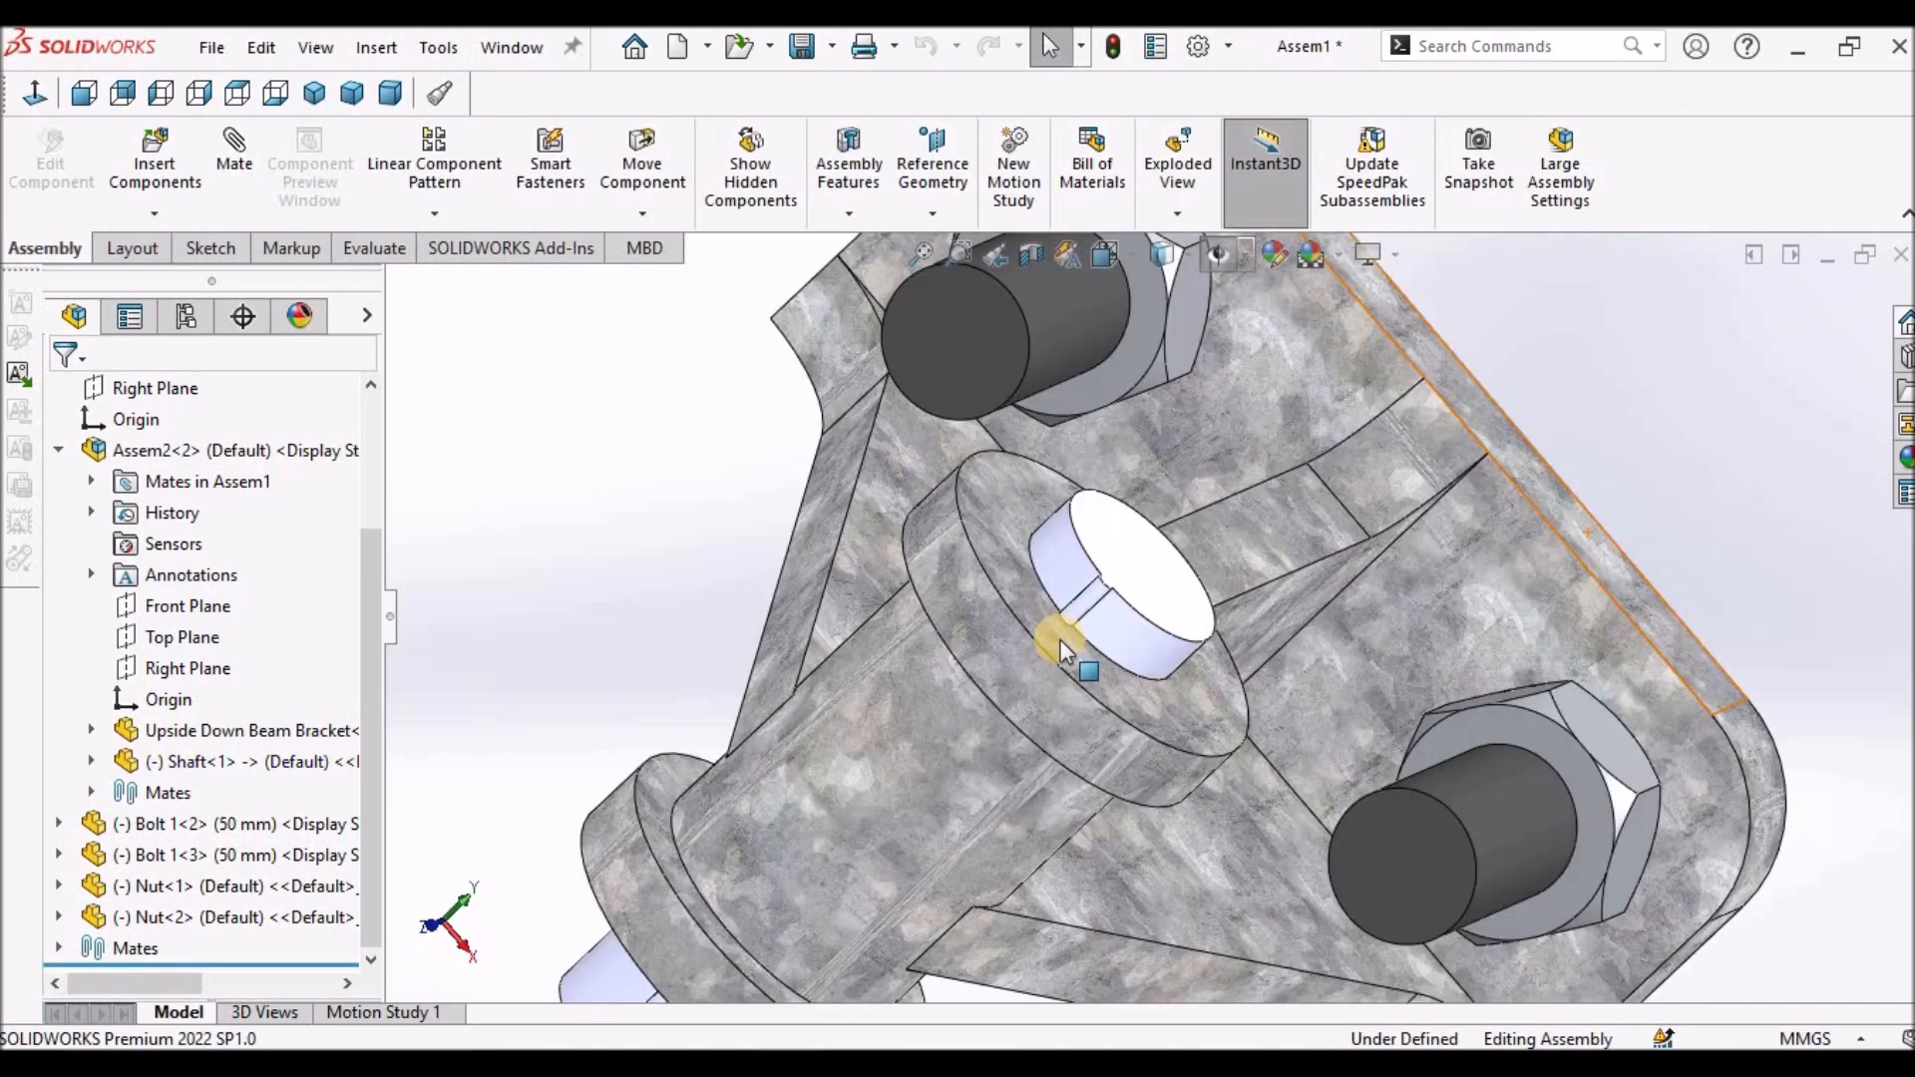
{"action": "scroll", "coordinate": [1059, 638], "scroll_direction": "down", "scroll_amount": 8}
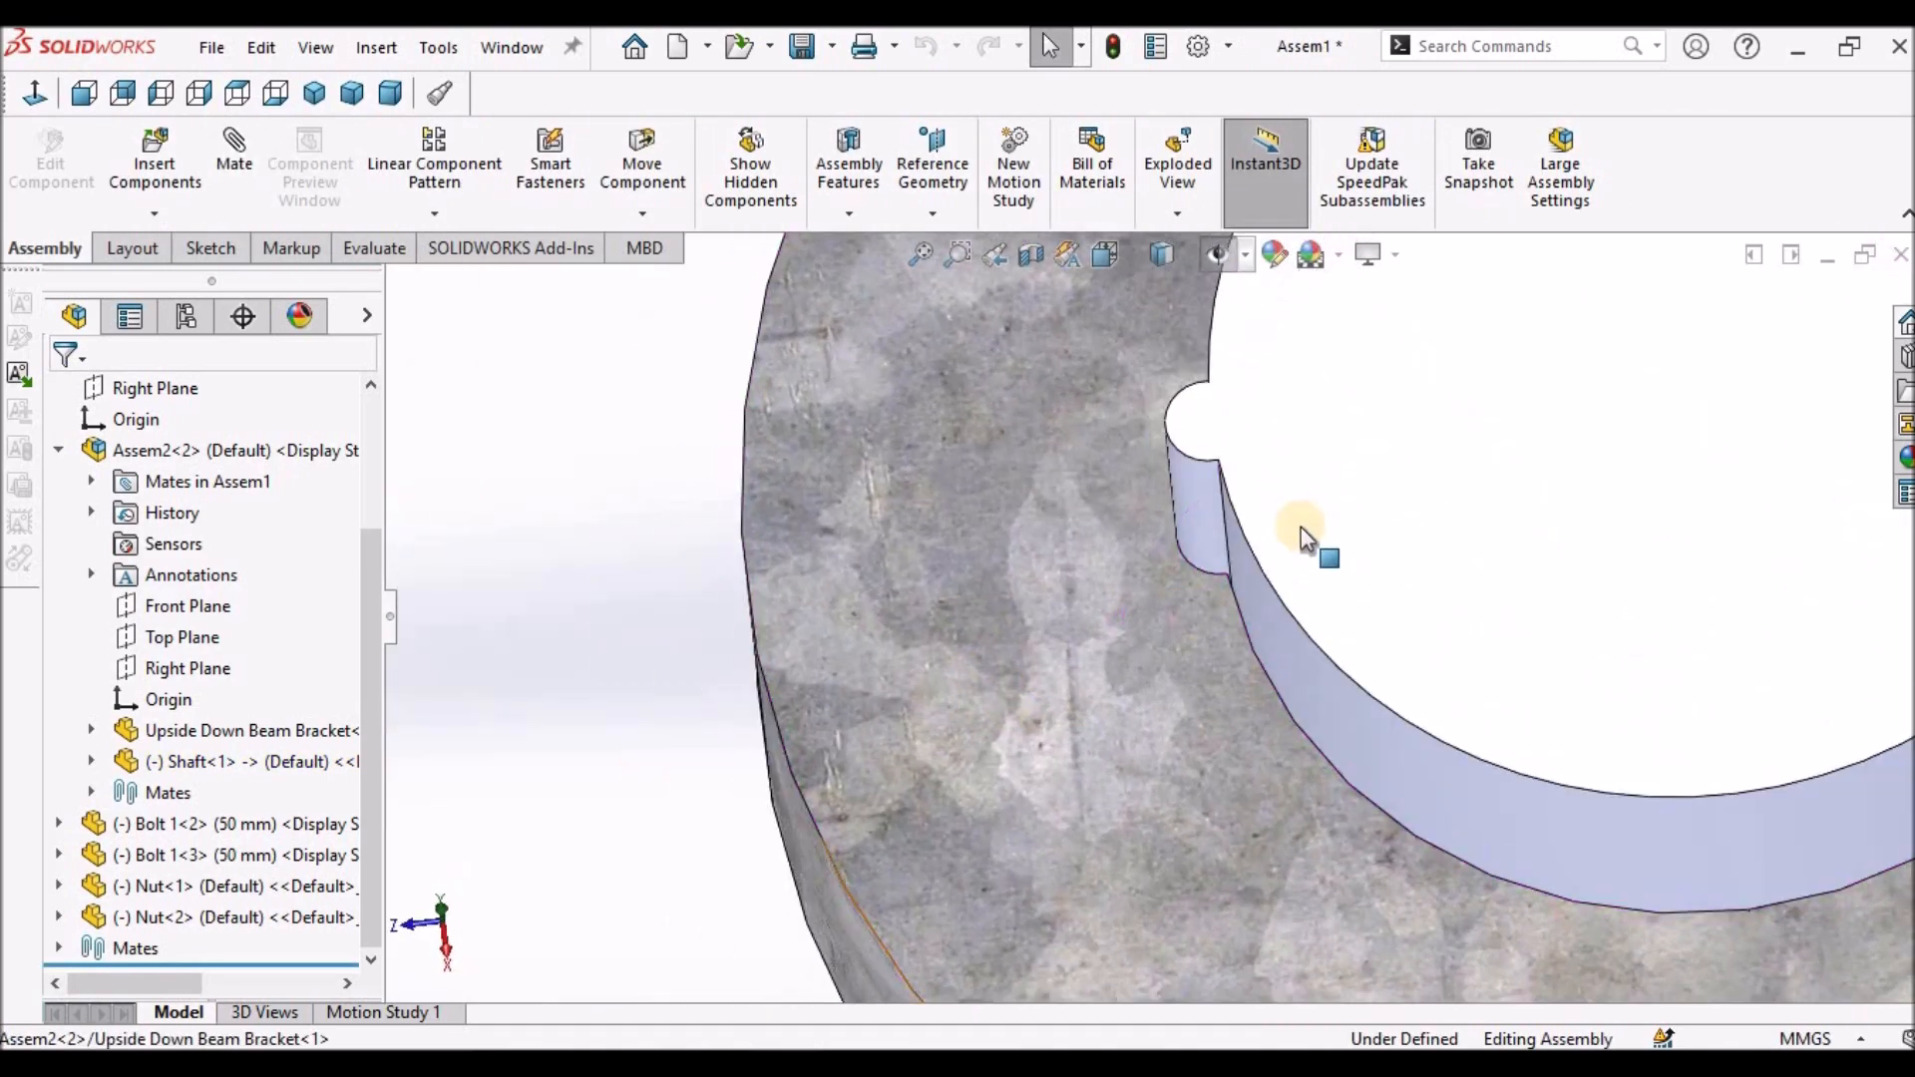
{"action": "scroll", "coordinate": [1157, 538], "scroll_direction": "down", "scroll_amount": 3}
{"action": "middle_click_drag", "start_coordinate": [1153, 558], "coordinate": [1367, 697]}
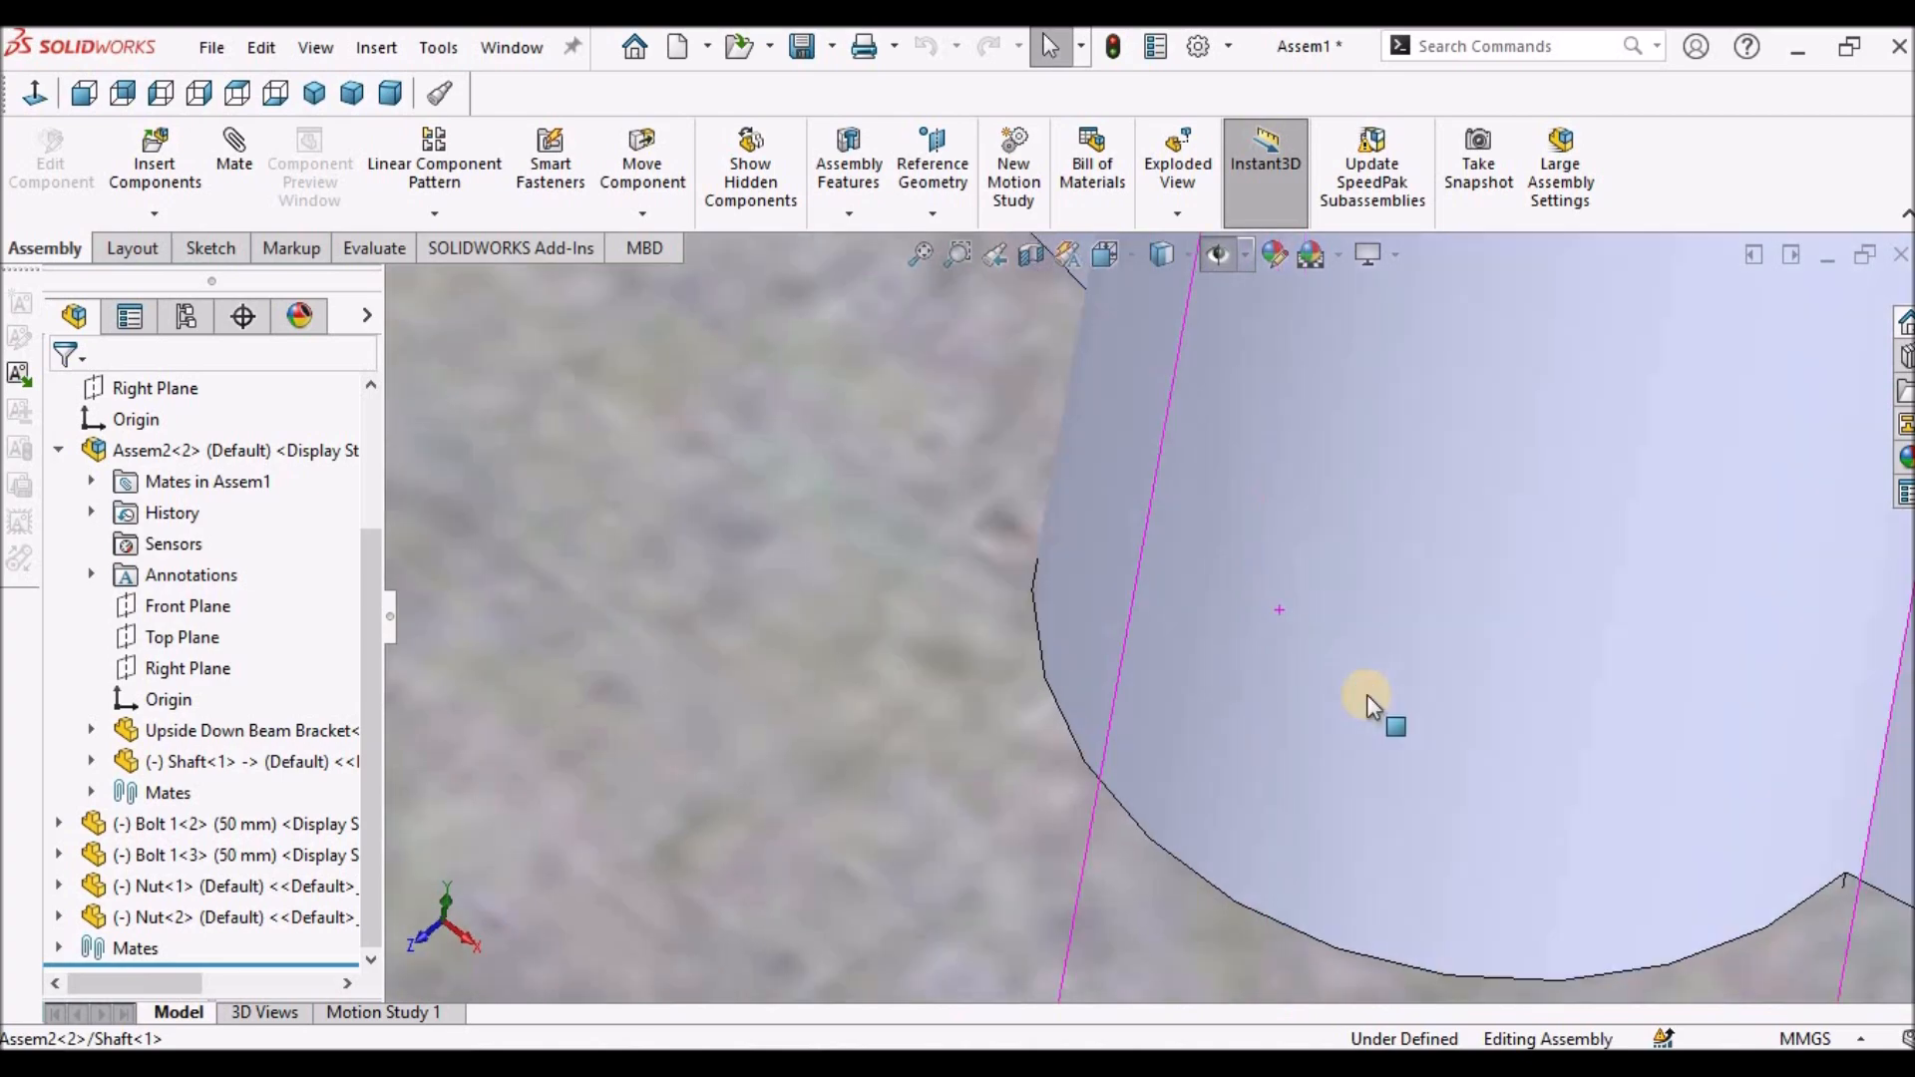
{"action": "scroll", "coordinate": [1360, 626], "scroll_direction": "up", "scroll_amount": 5}
{"action": "middle_click_drag", "start_coordinate": [1361, 625], "coordinate": [1159, 566]}
{"action": "scroll", "coordinate": [1162, 566], "scroll_direction": "down", "scroll_amount": 1}
{"action": "scroll", "coordinate": [1134, 634], "scroll_direction": "down", "scroll_amount": 6}
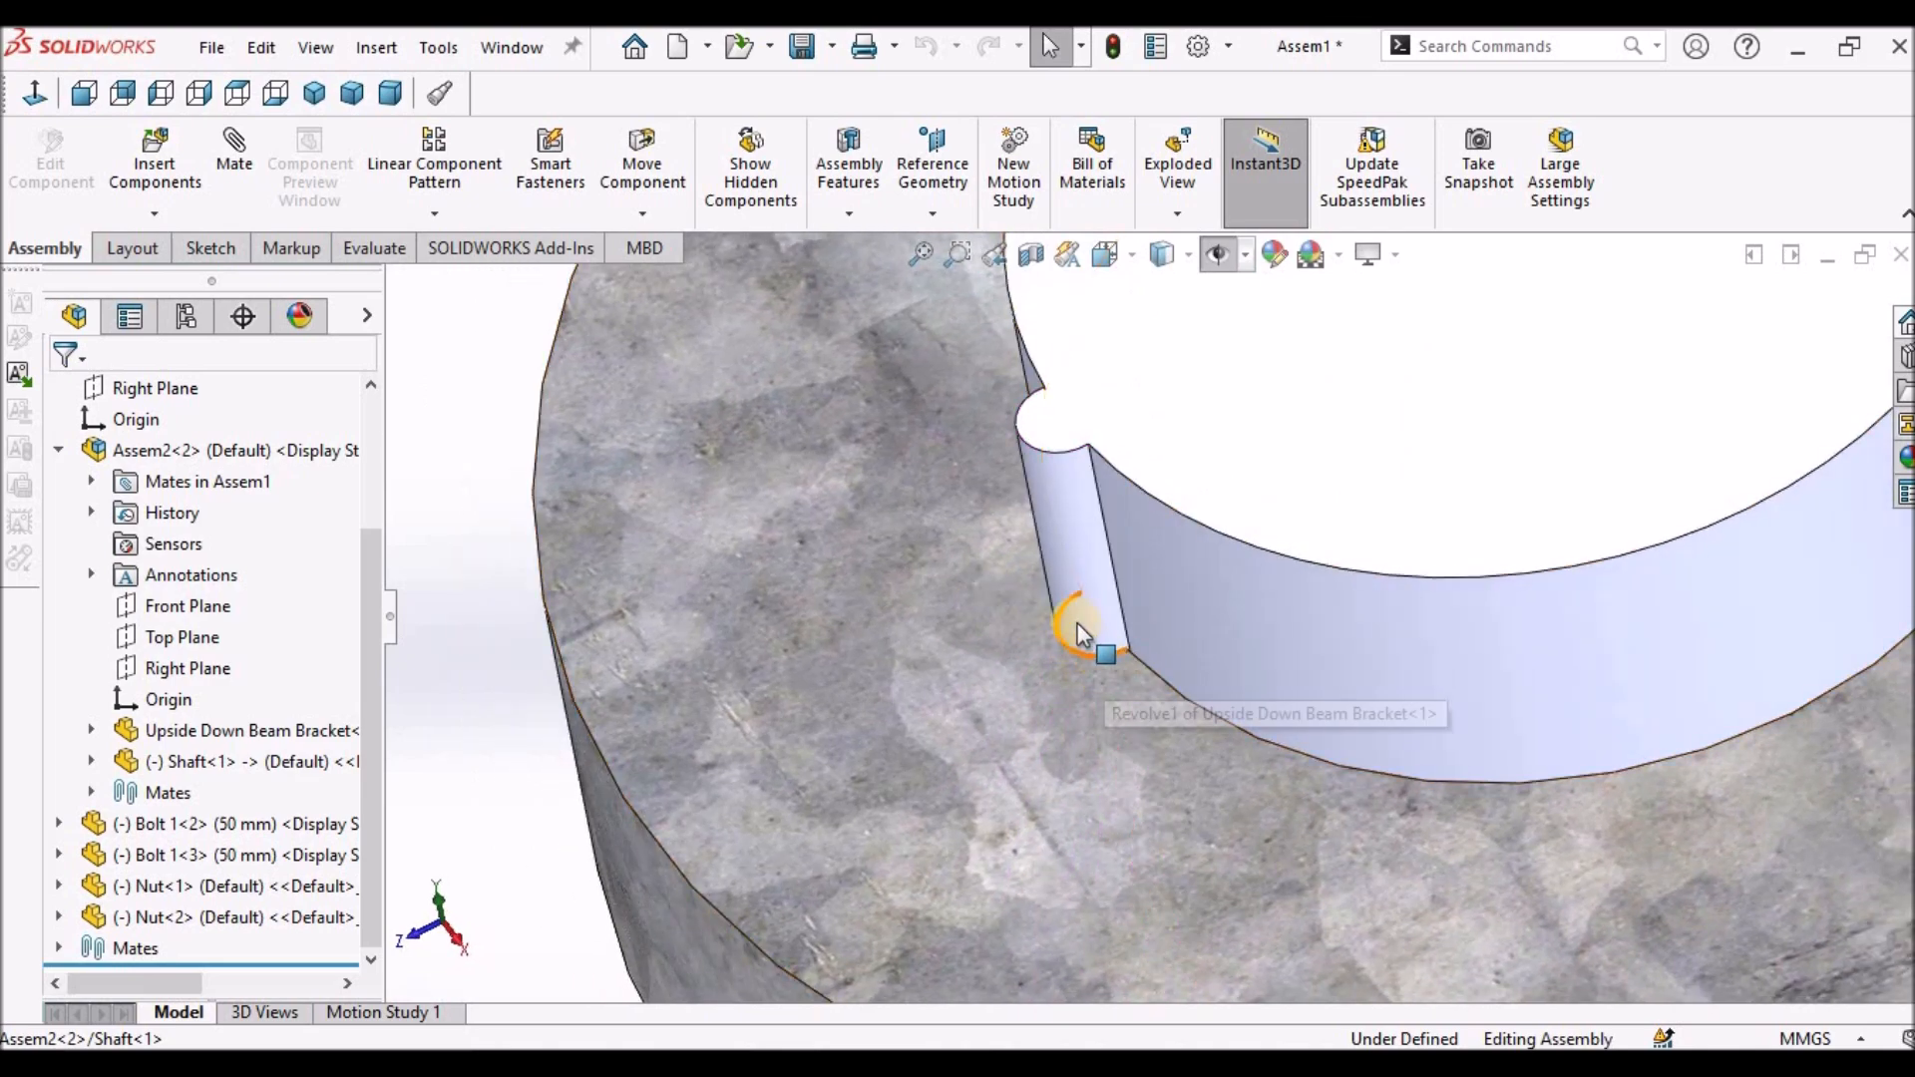
Isolate the shaft from the rest of the assembly and examine the half-round key along its length.
{"action": "left_click", "coordinate": [1075, 605]}
{"action": "scroll", "coordinate": [1183, 586], "scroll_direction": "up", "scroll_amount": 3}
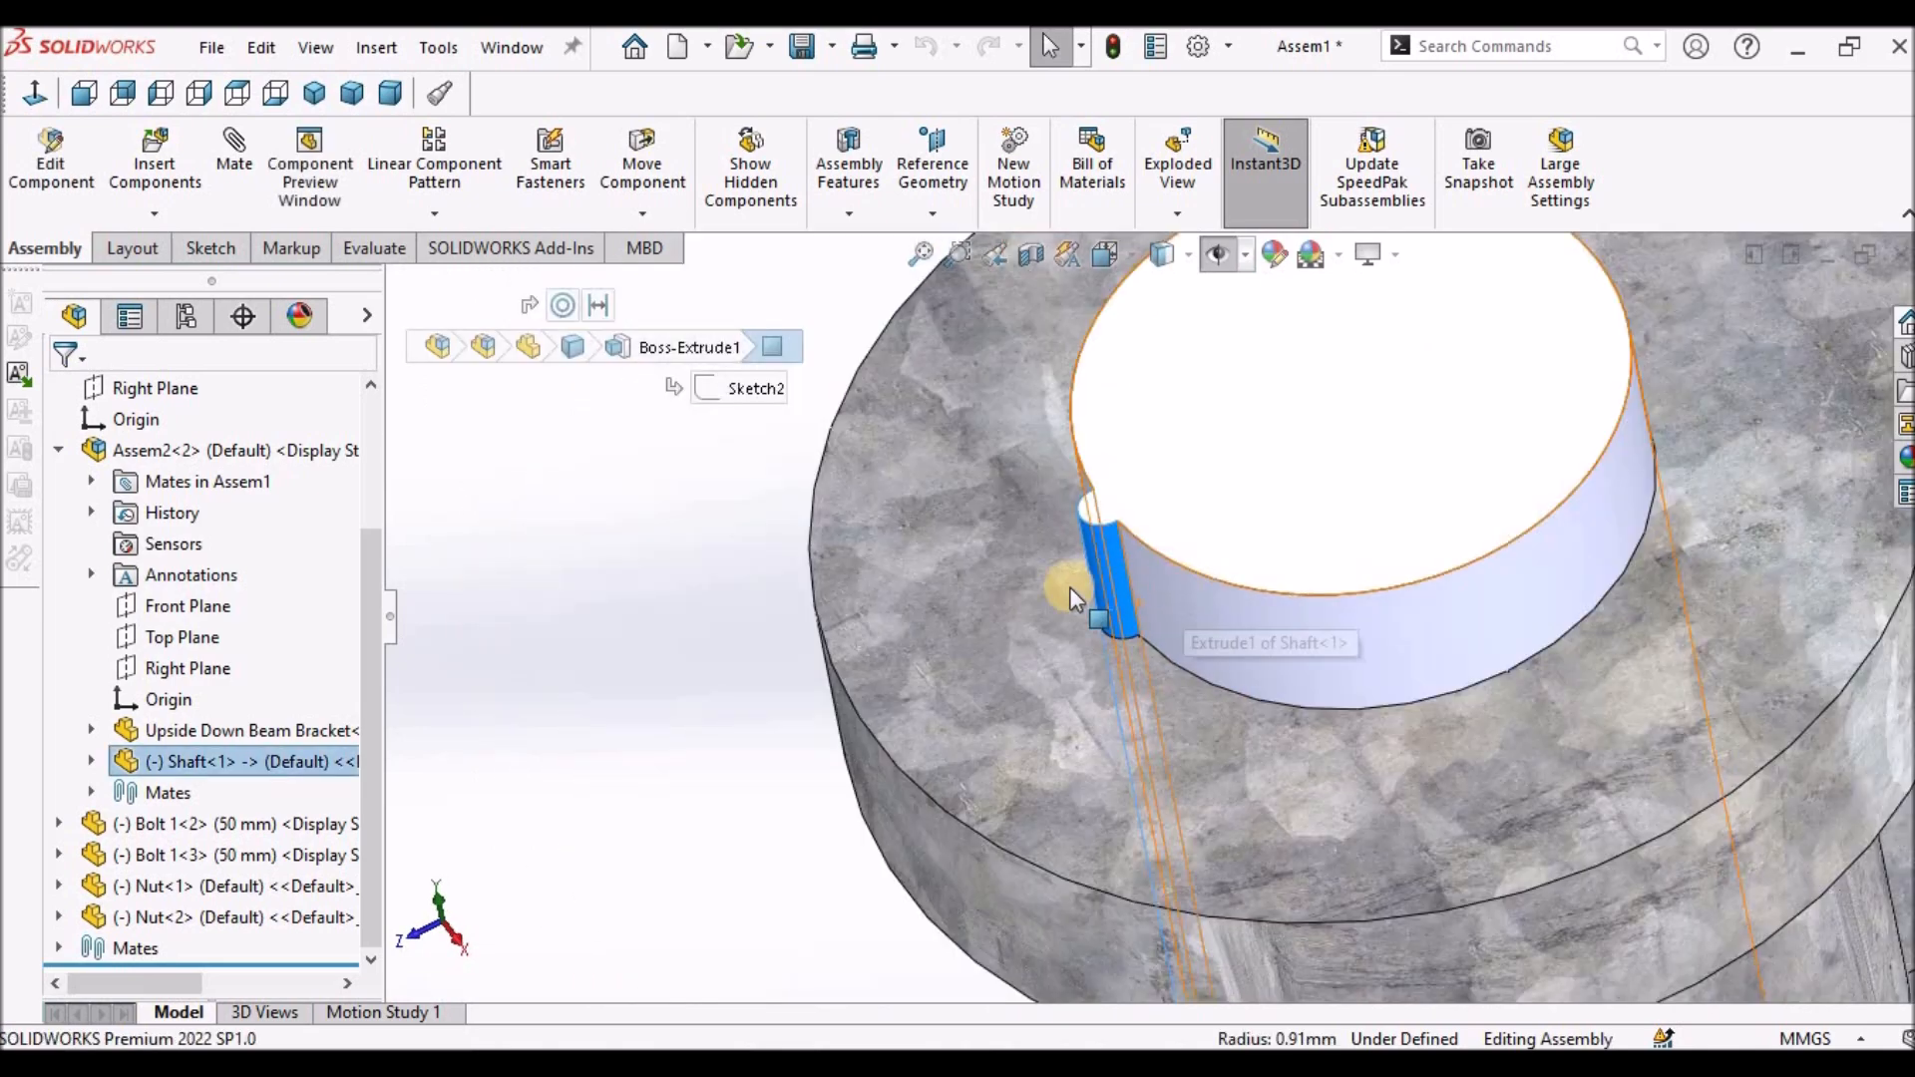
{"action": "left_click", "coordinate": [1415, 642]}
{"action": "right_click", "coordinate": [1416, 642]}
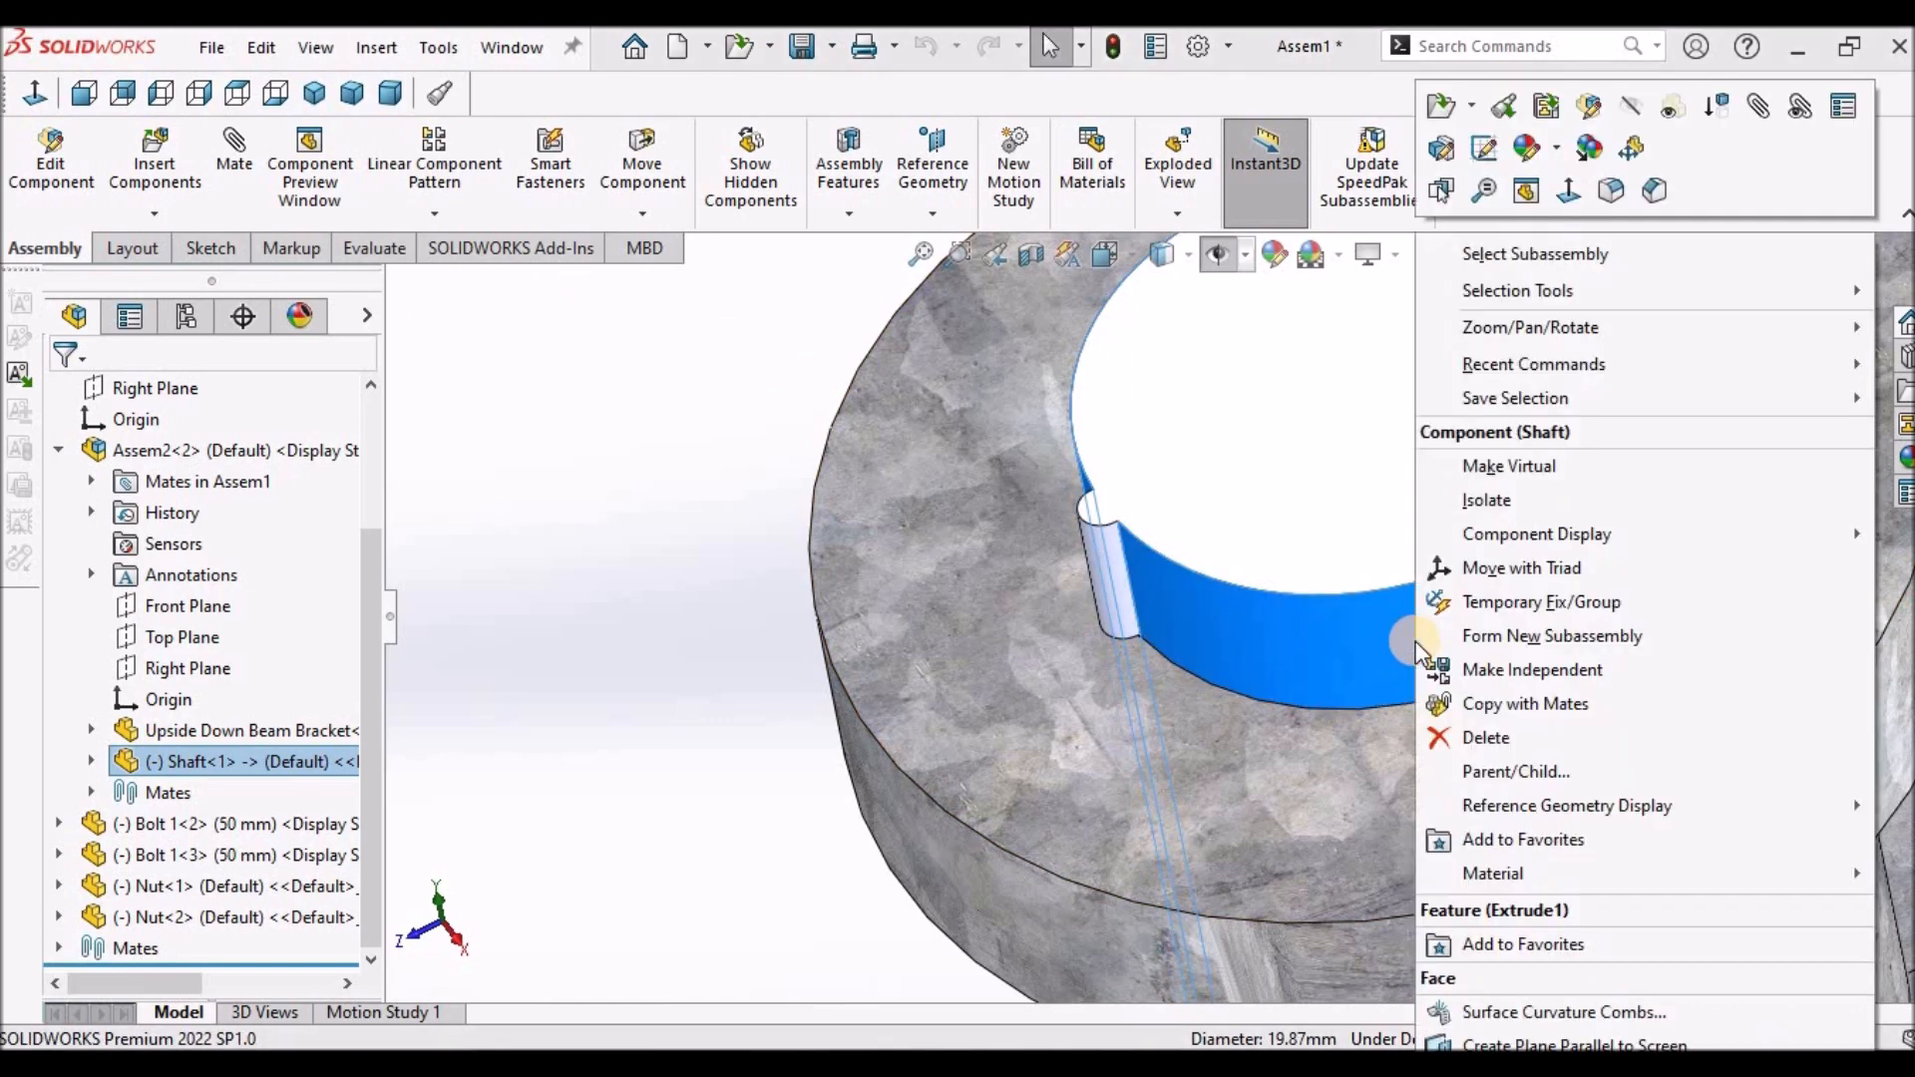
{"action": "left_click", "coordinate": [1514, 504]}
{"action": "middle_click_drag", "start_coordinate": [1195, 662], "coordinate": [1274, 722]}
{"action": "scroll", "coordinate": [1233, 688], "scroll_direction": "up", "scroll_amount": 5}
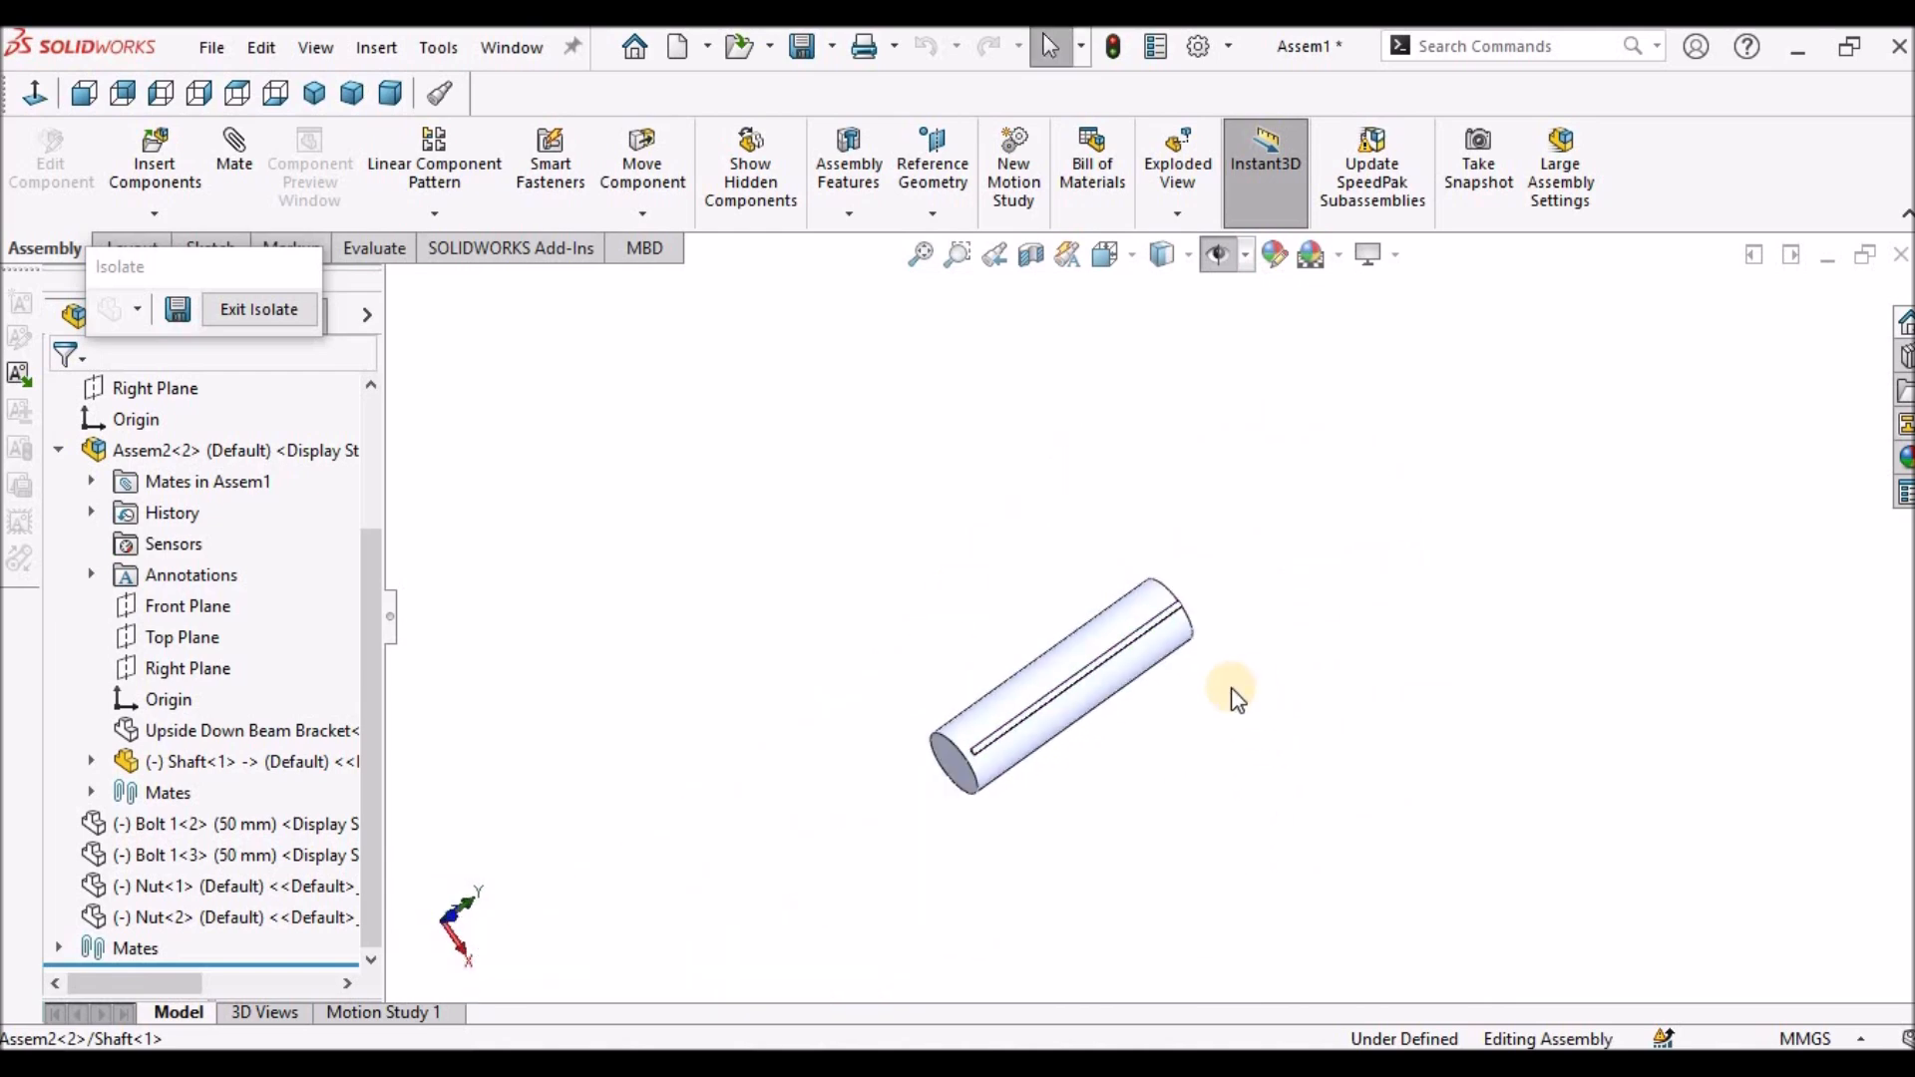
Exit the shaft isolation and view the complete assembly isometrically, close up on the shaft end.
{"action": "left_click", "coordinate": [256, 304]}
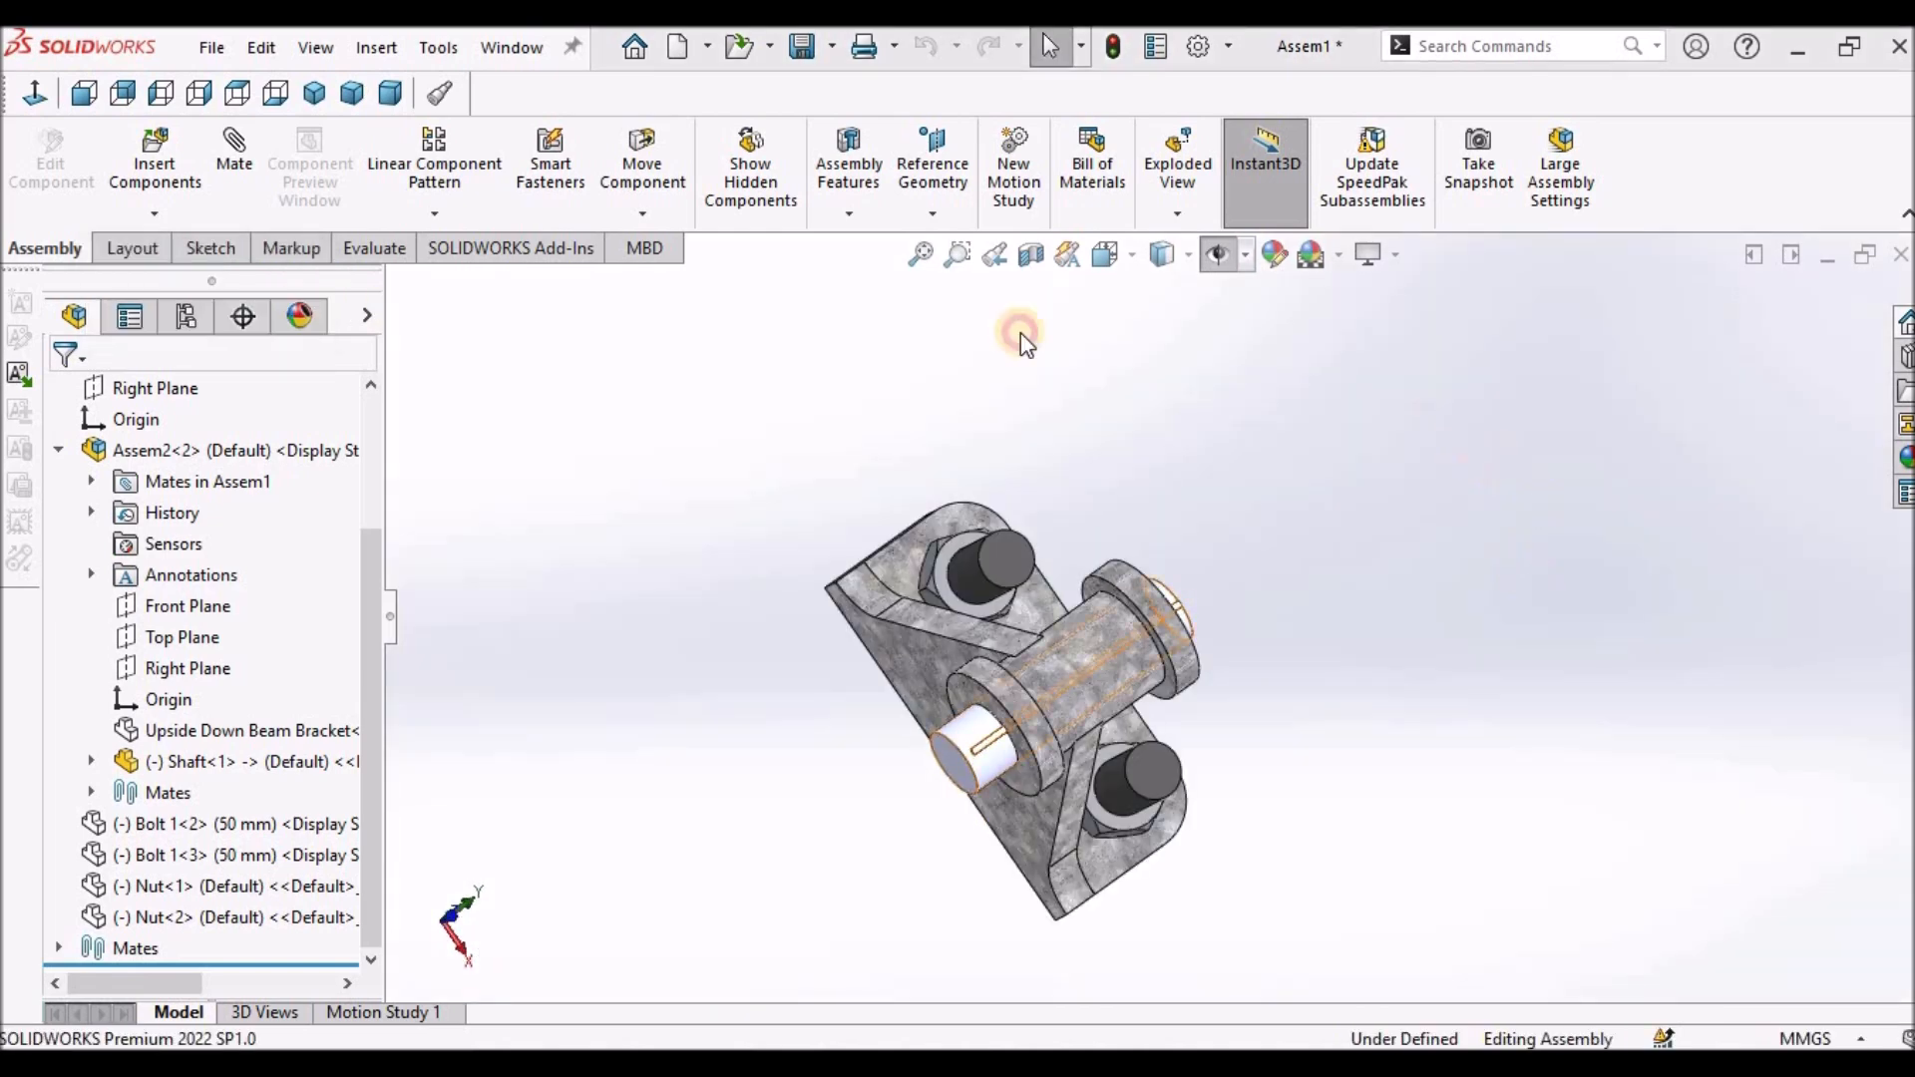
{"action": "left_click", "coordinate": [314, 93]}
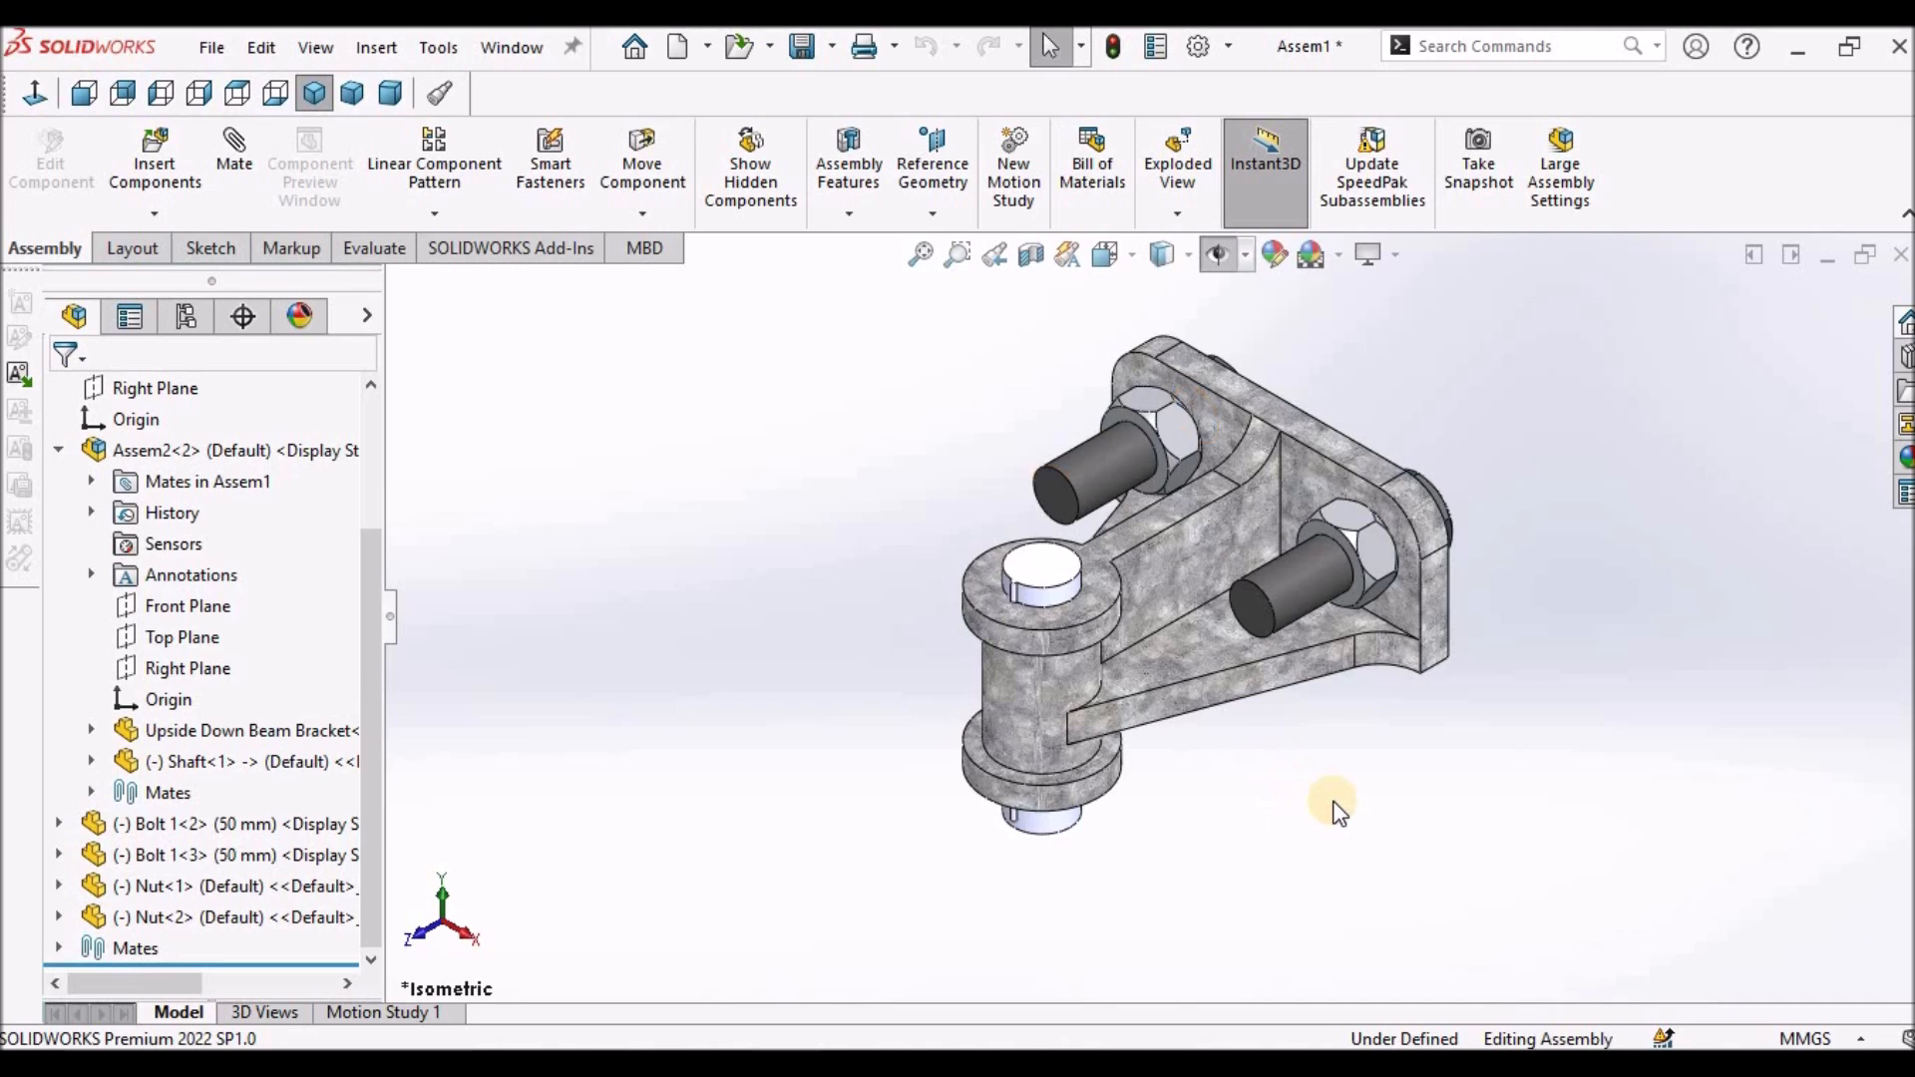
{"action": "scroll", "coordinate": [1102, 597], "scroll_direction": "down", "scroll_amount": 5}
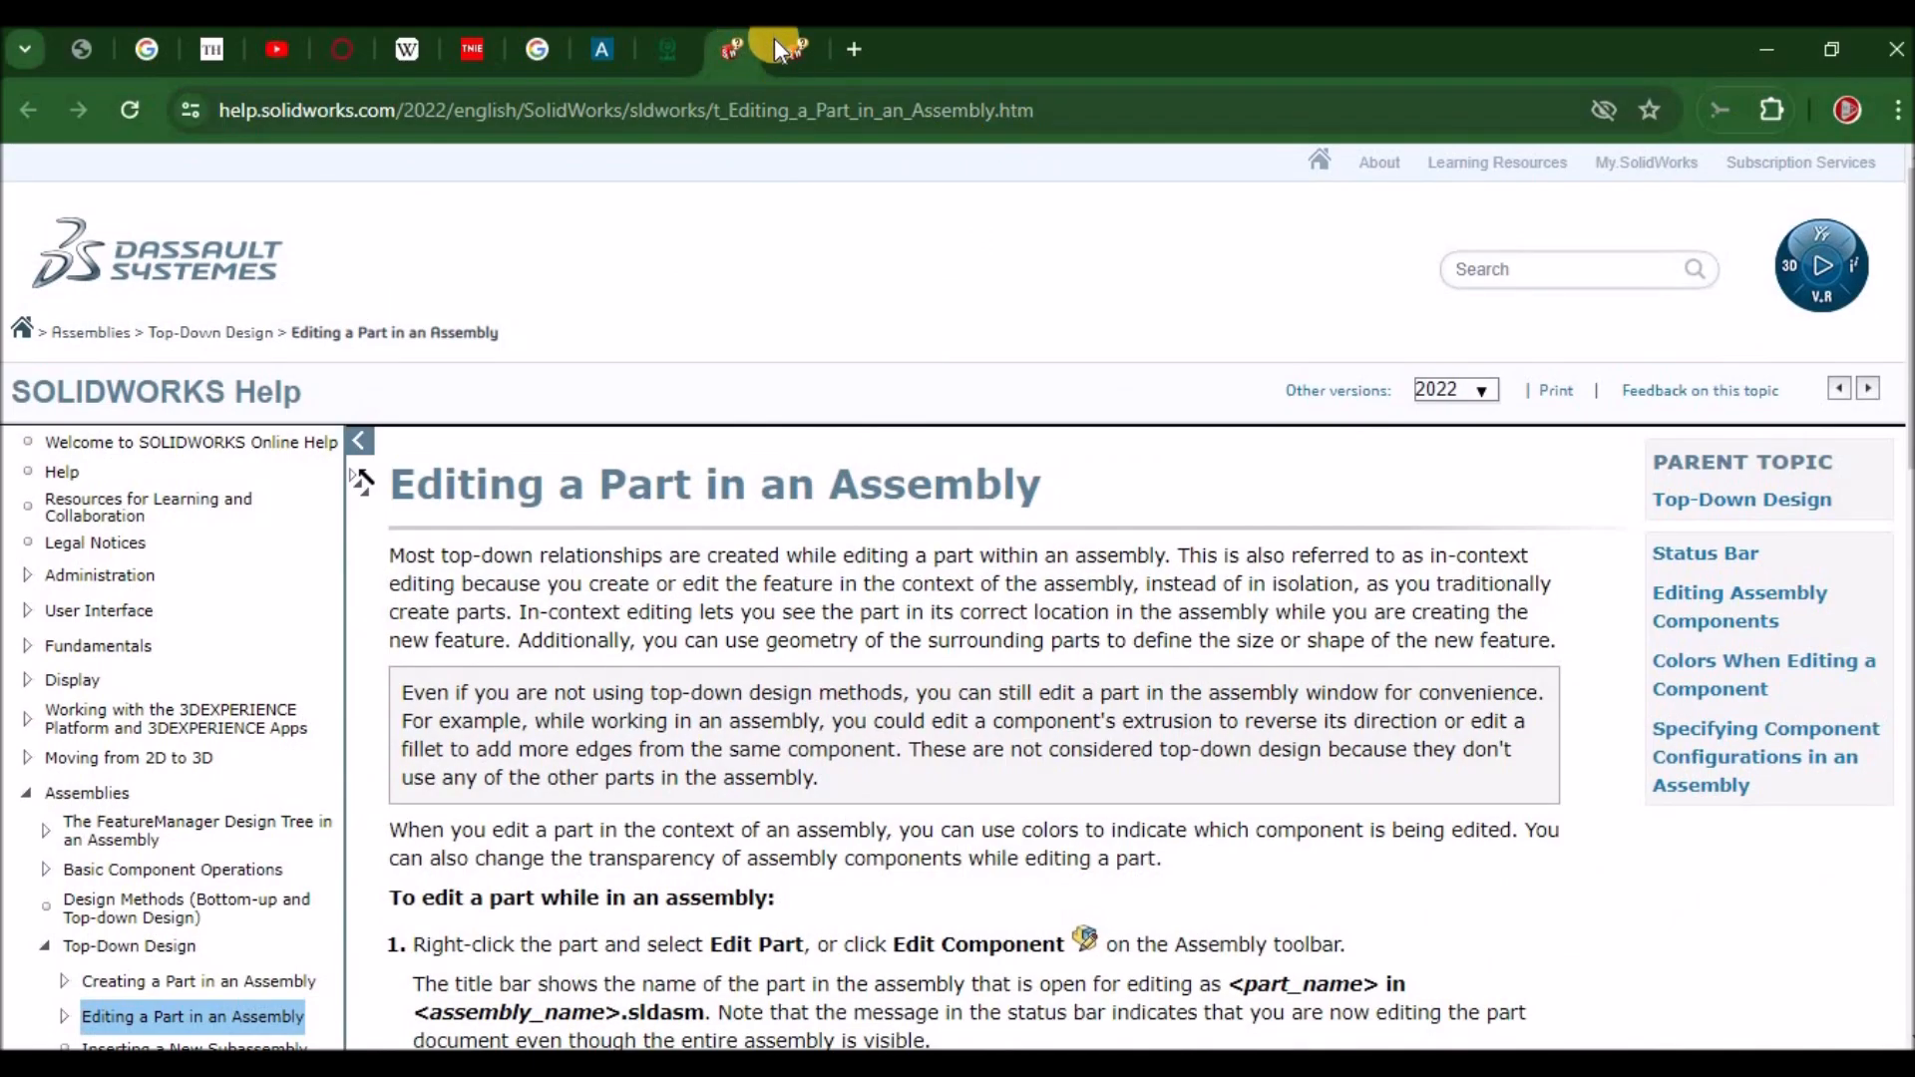
Read the Editing Assembly Components topic in SOLIDWORKS Help about opening a component in a separate window.
{"action": "left_click", "coordinate": [787, 45]}
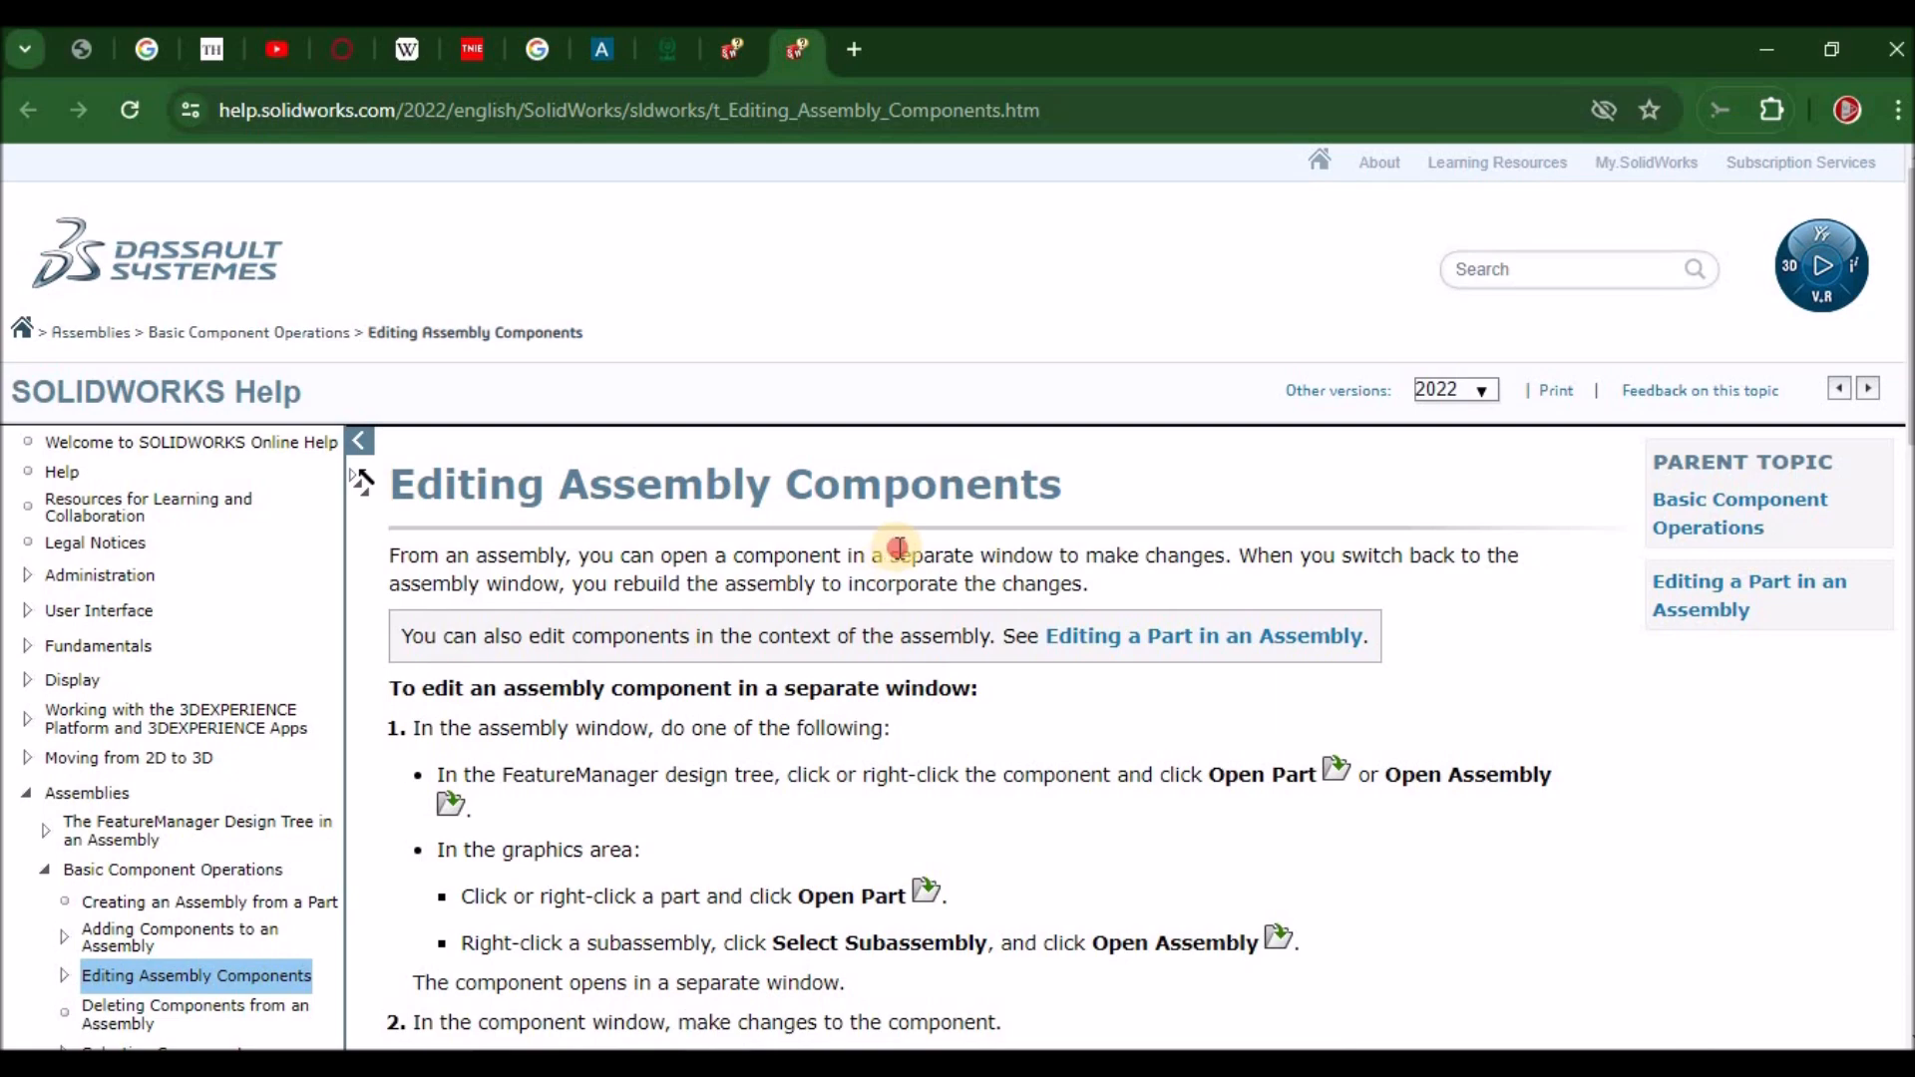
{"action": "left_click_drag", "start_coordinate": [898, 549], "coordinate": [1119, 548]}
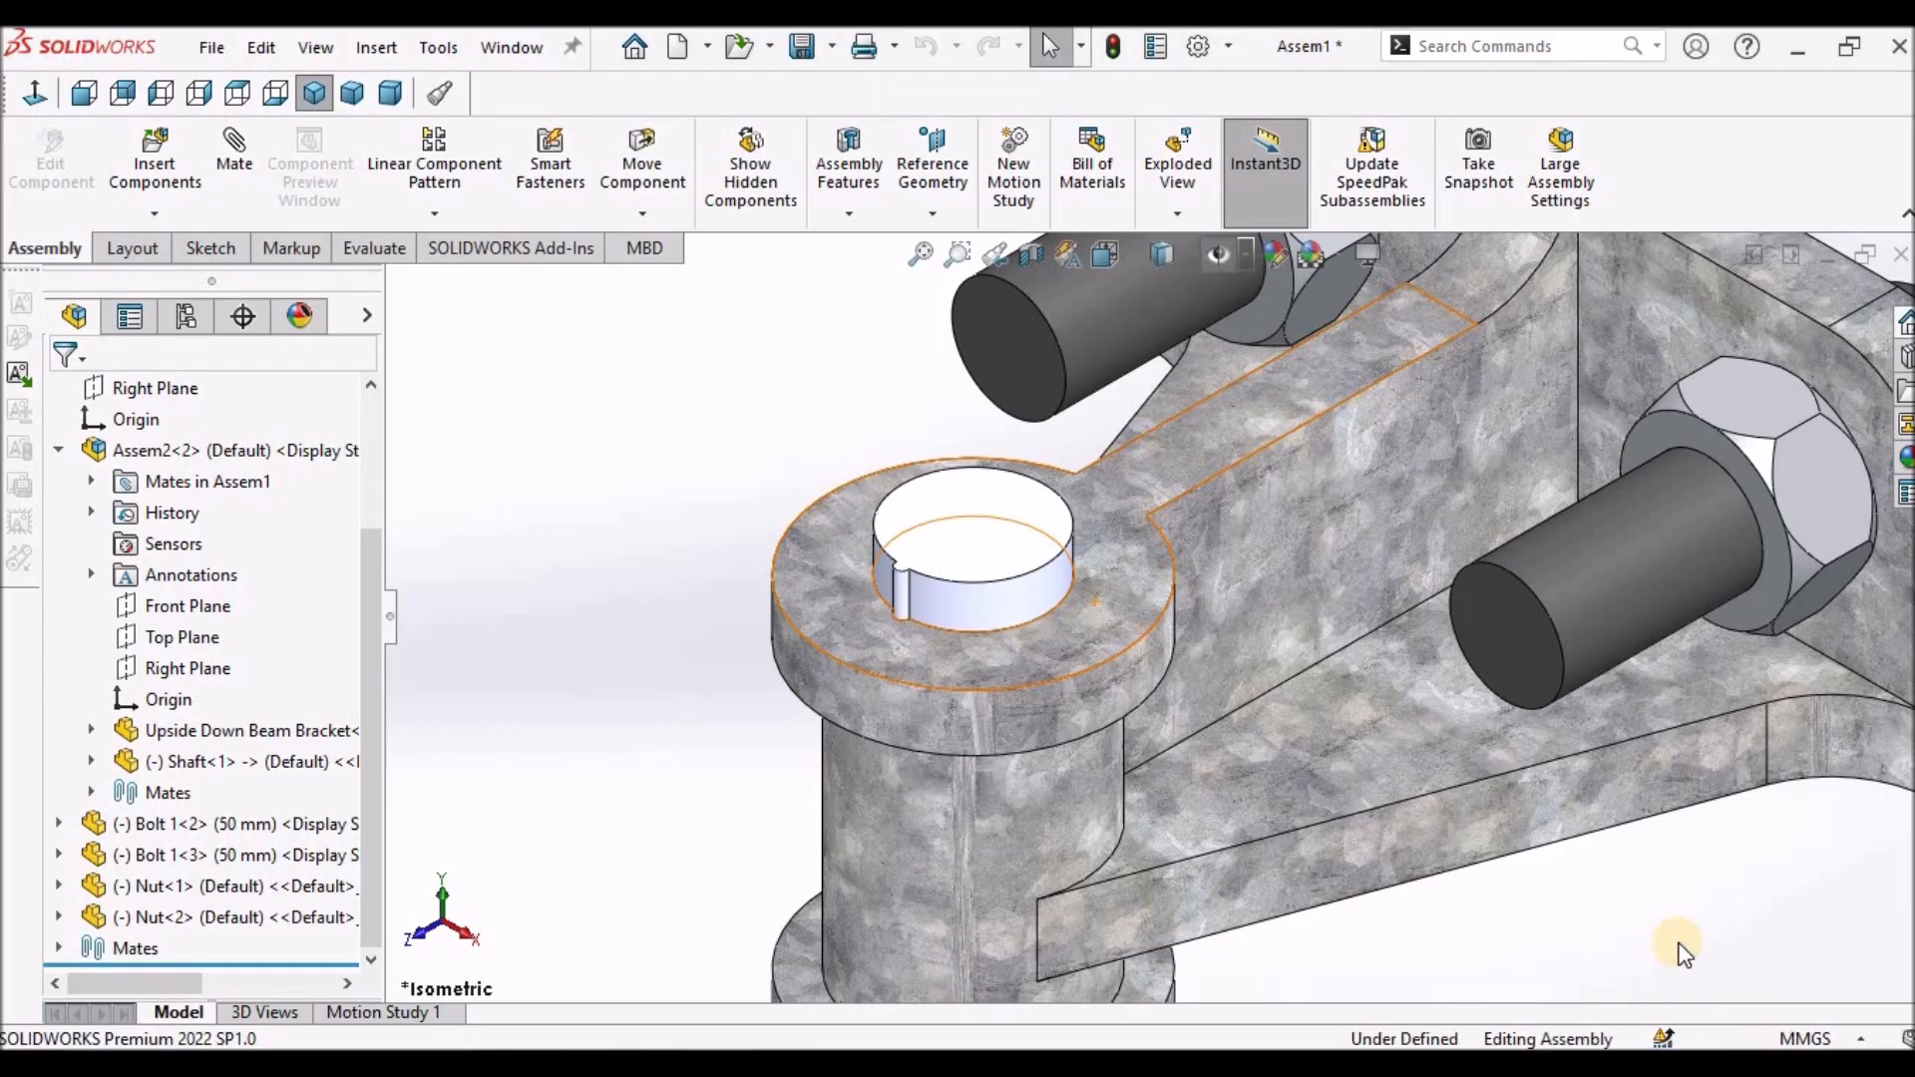
{"action": "scroll", "coordinate": [1433, 812], "scroll_direction": "up", "scroll_amount": 3}
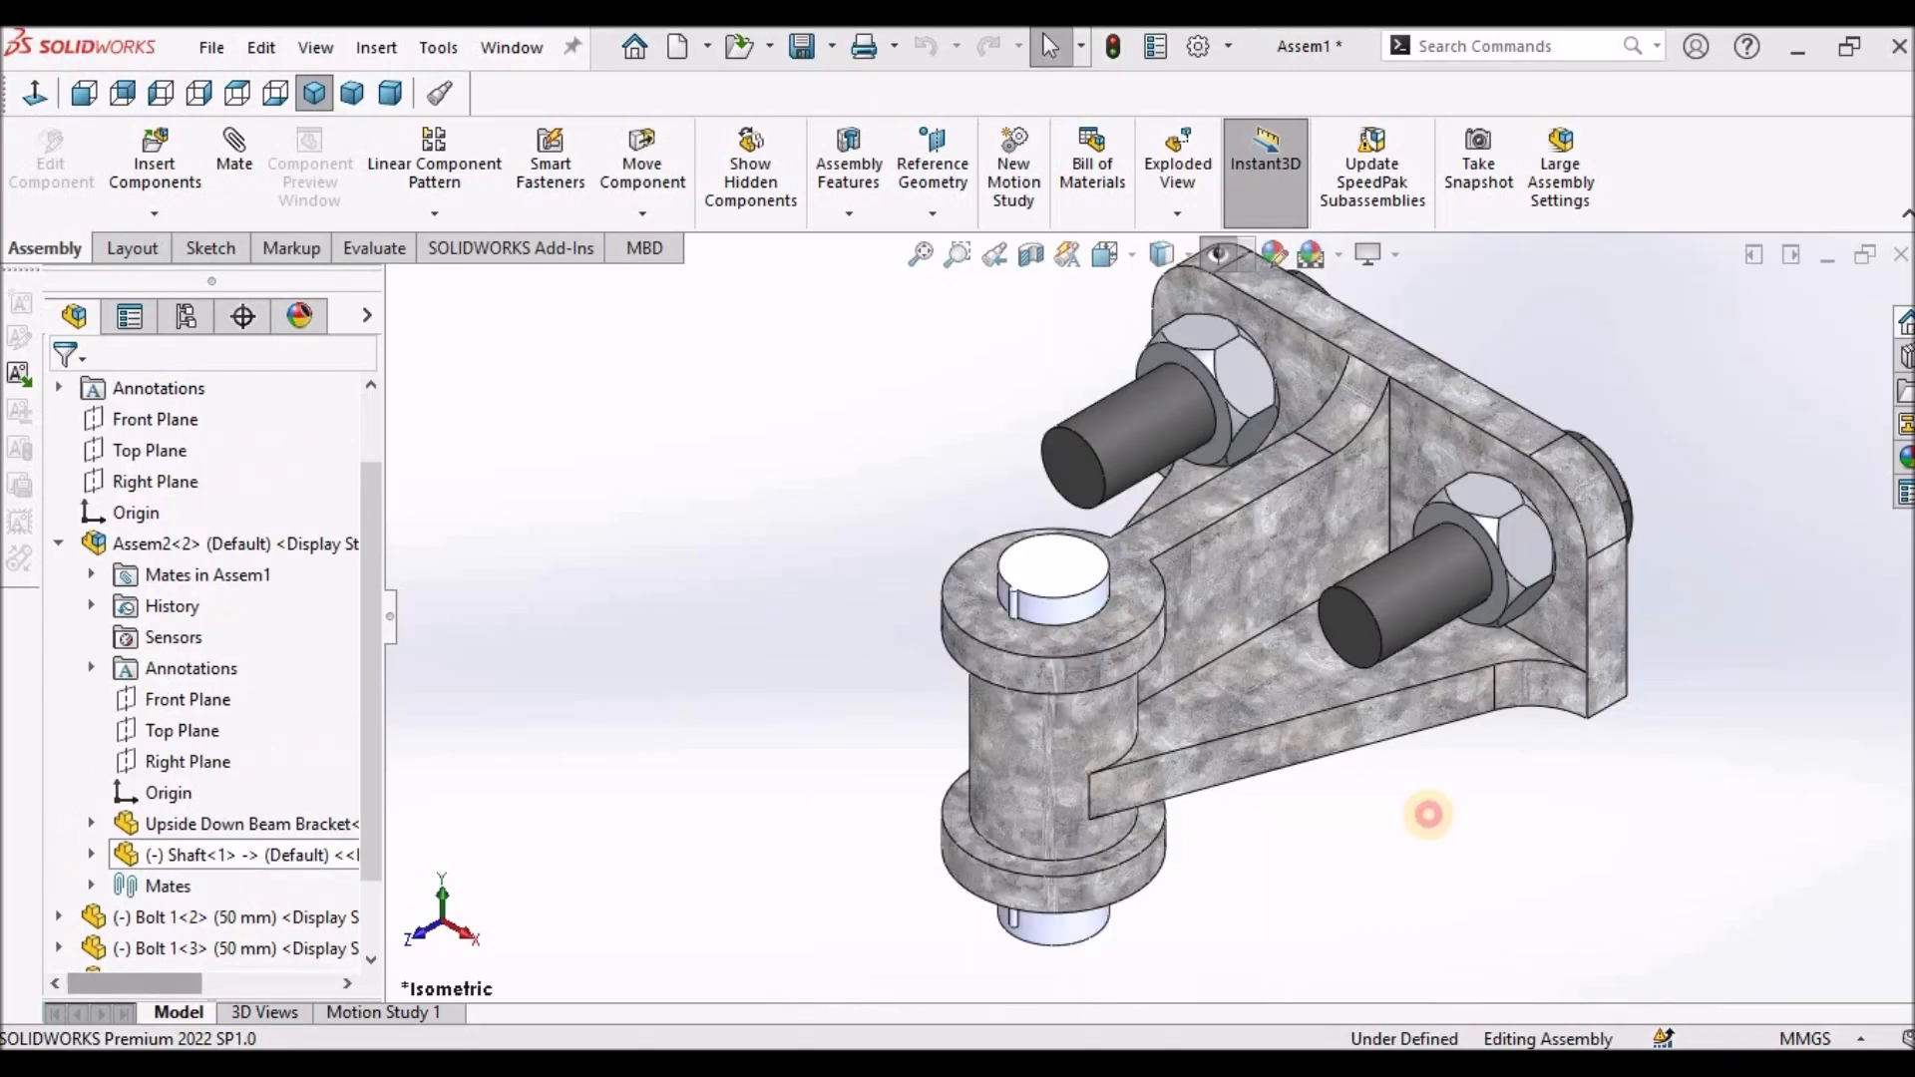
{"action": "left_click", "coordinate": [1105, 642]}
{"action": "right_click", "coordinate": [1105, 643]}
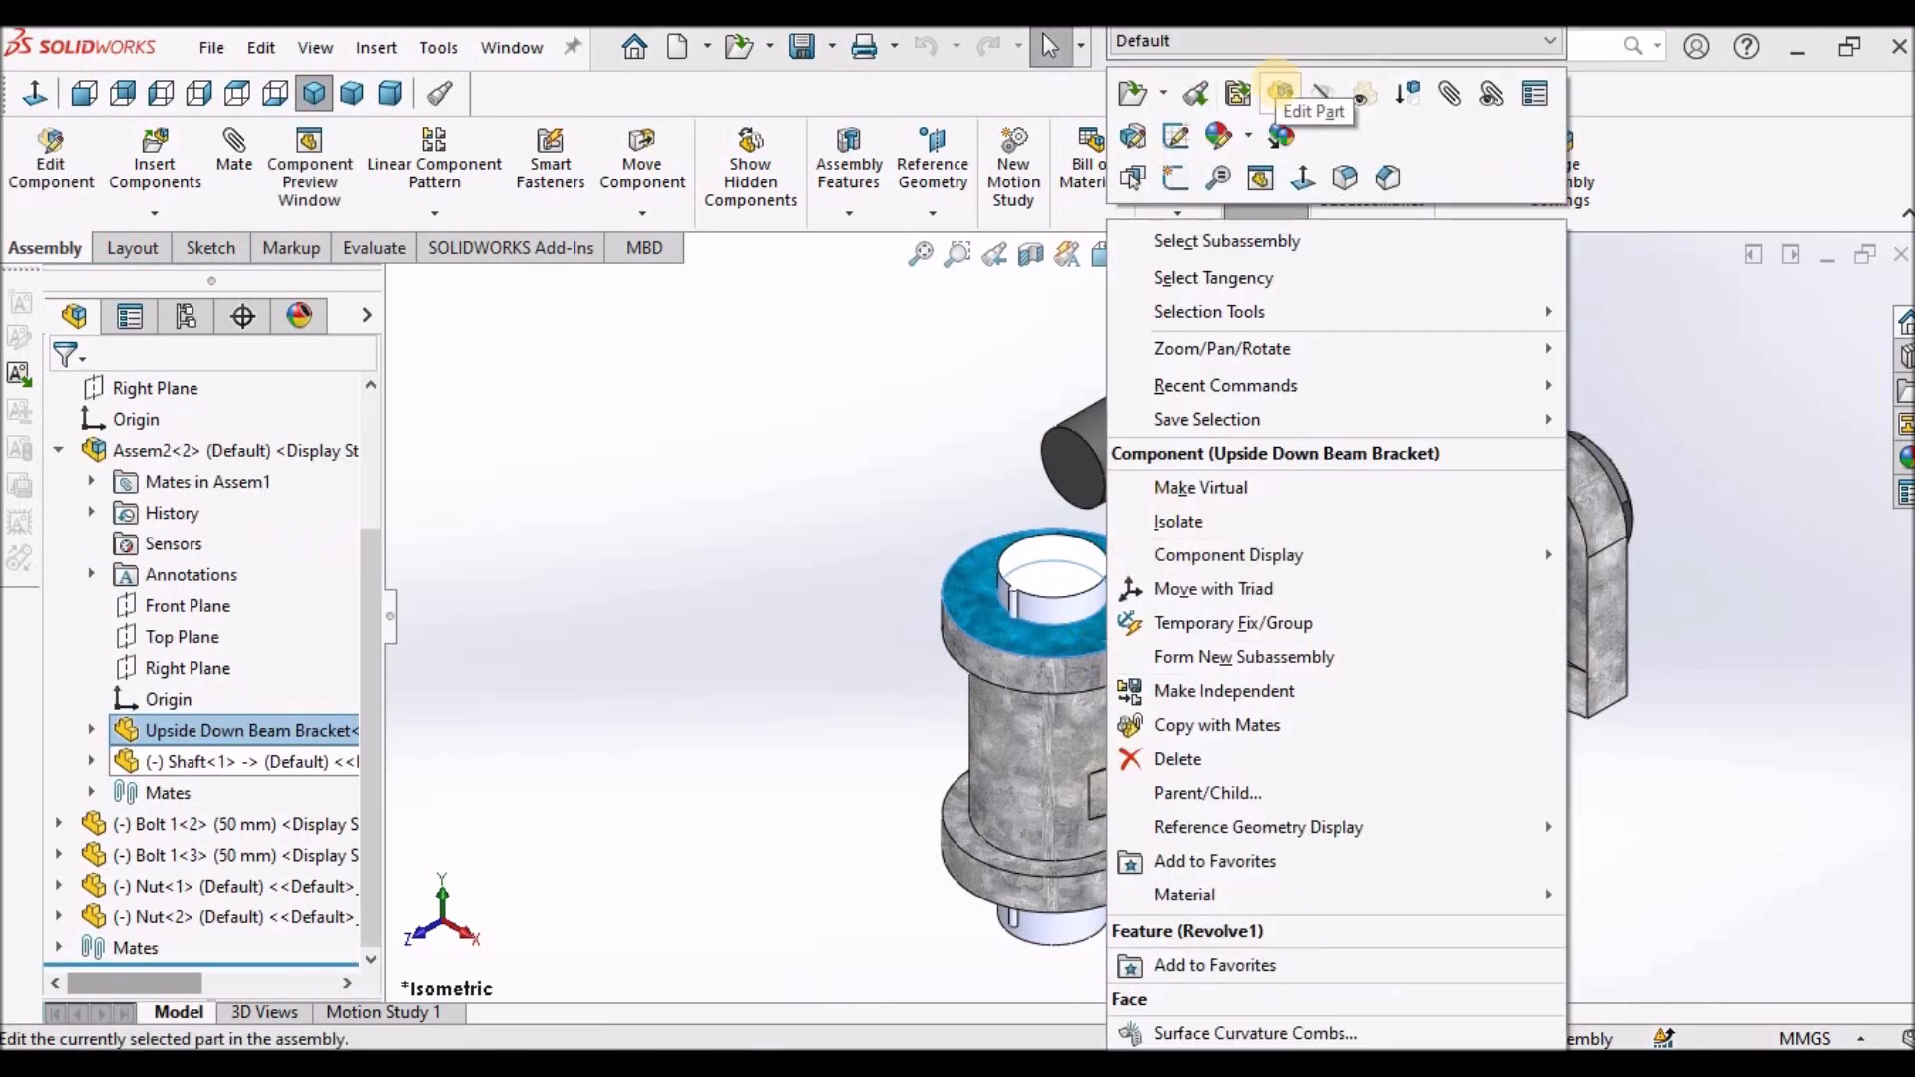
{"action": "left_click", "coordinate": [682, 559]}
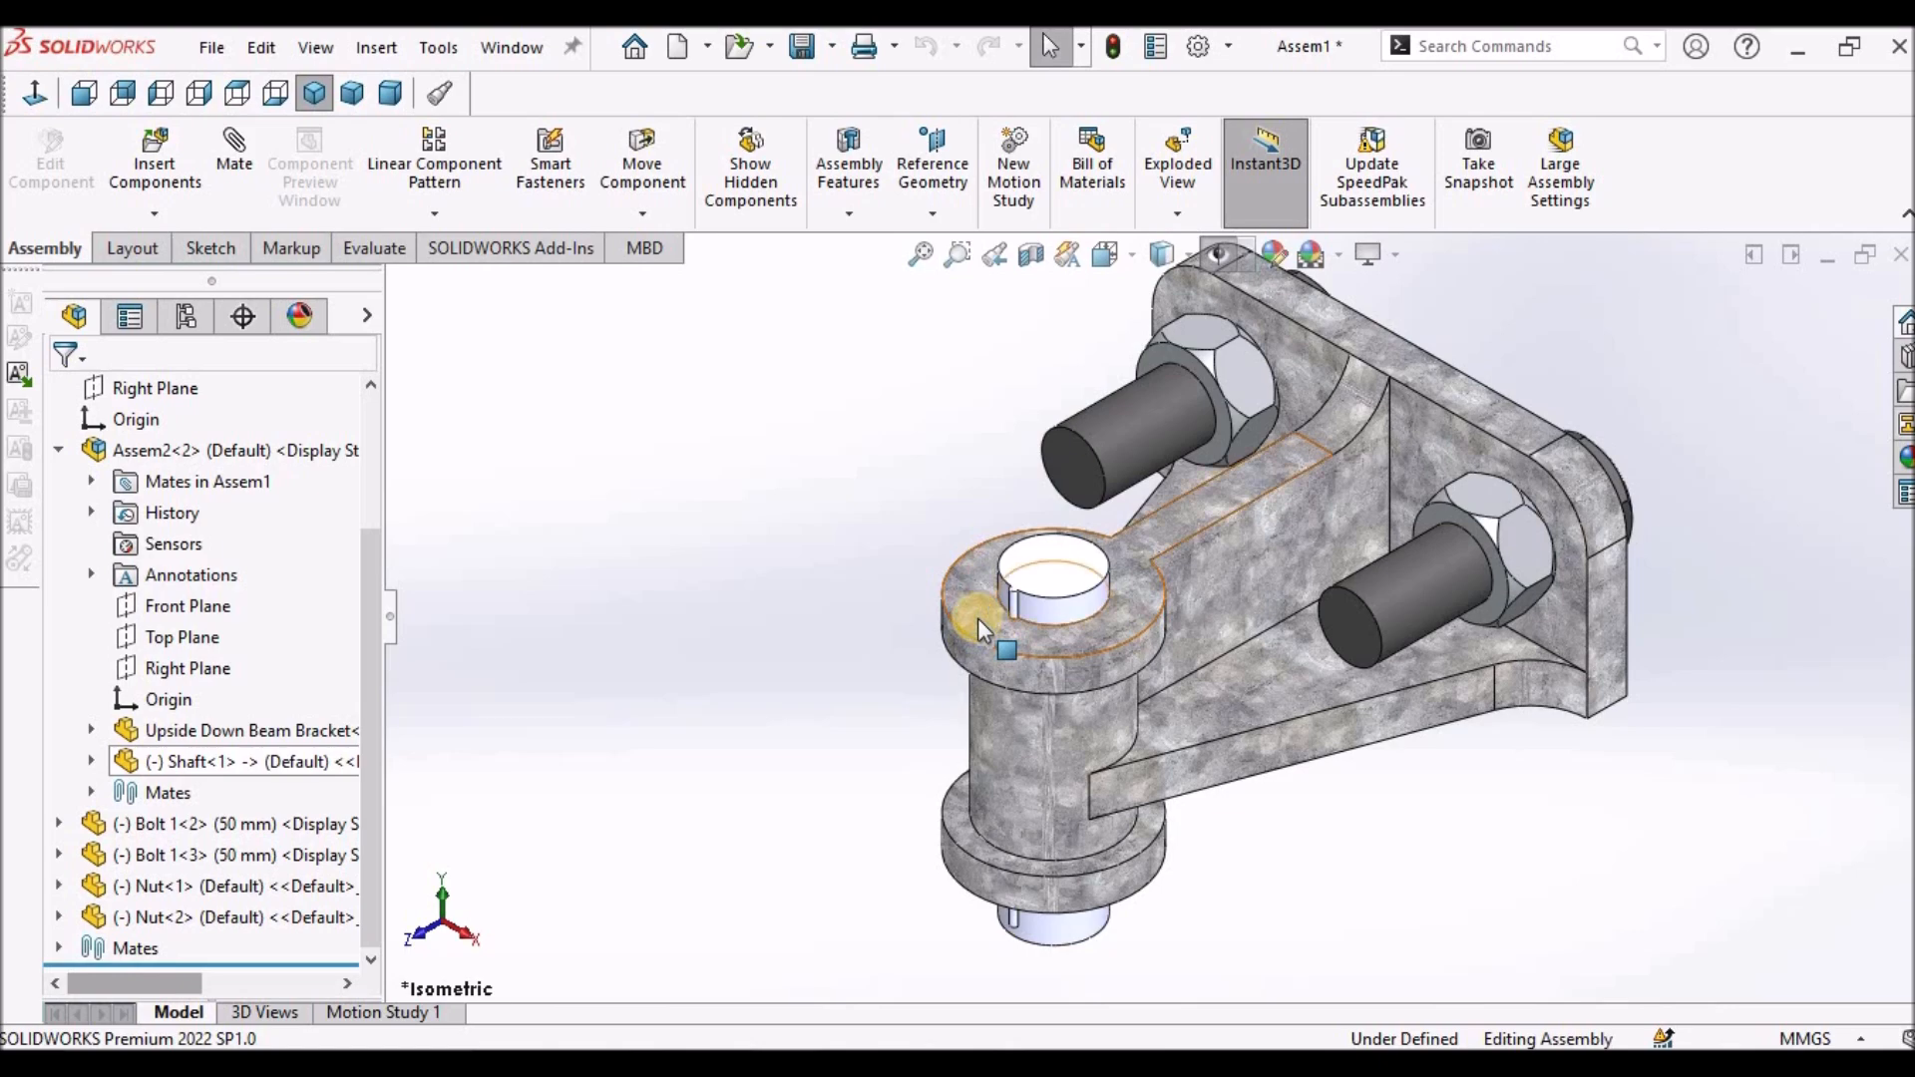
Open the Upside Down Beam Bracket part from the assembly in its own window.
{"action": "right_click", "coordinate": [979, 619]}
{"action": "left_click", "coordinate": [1013, 102]}
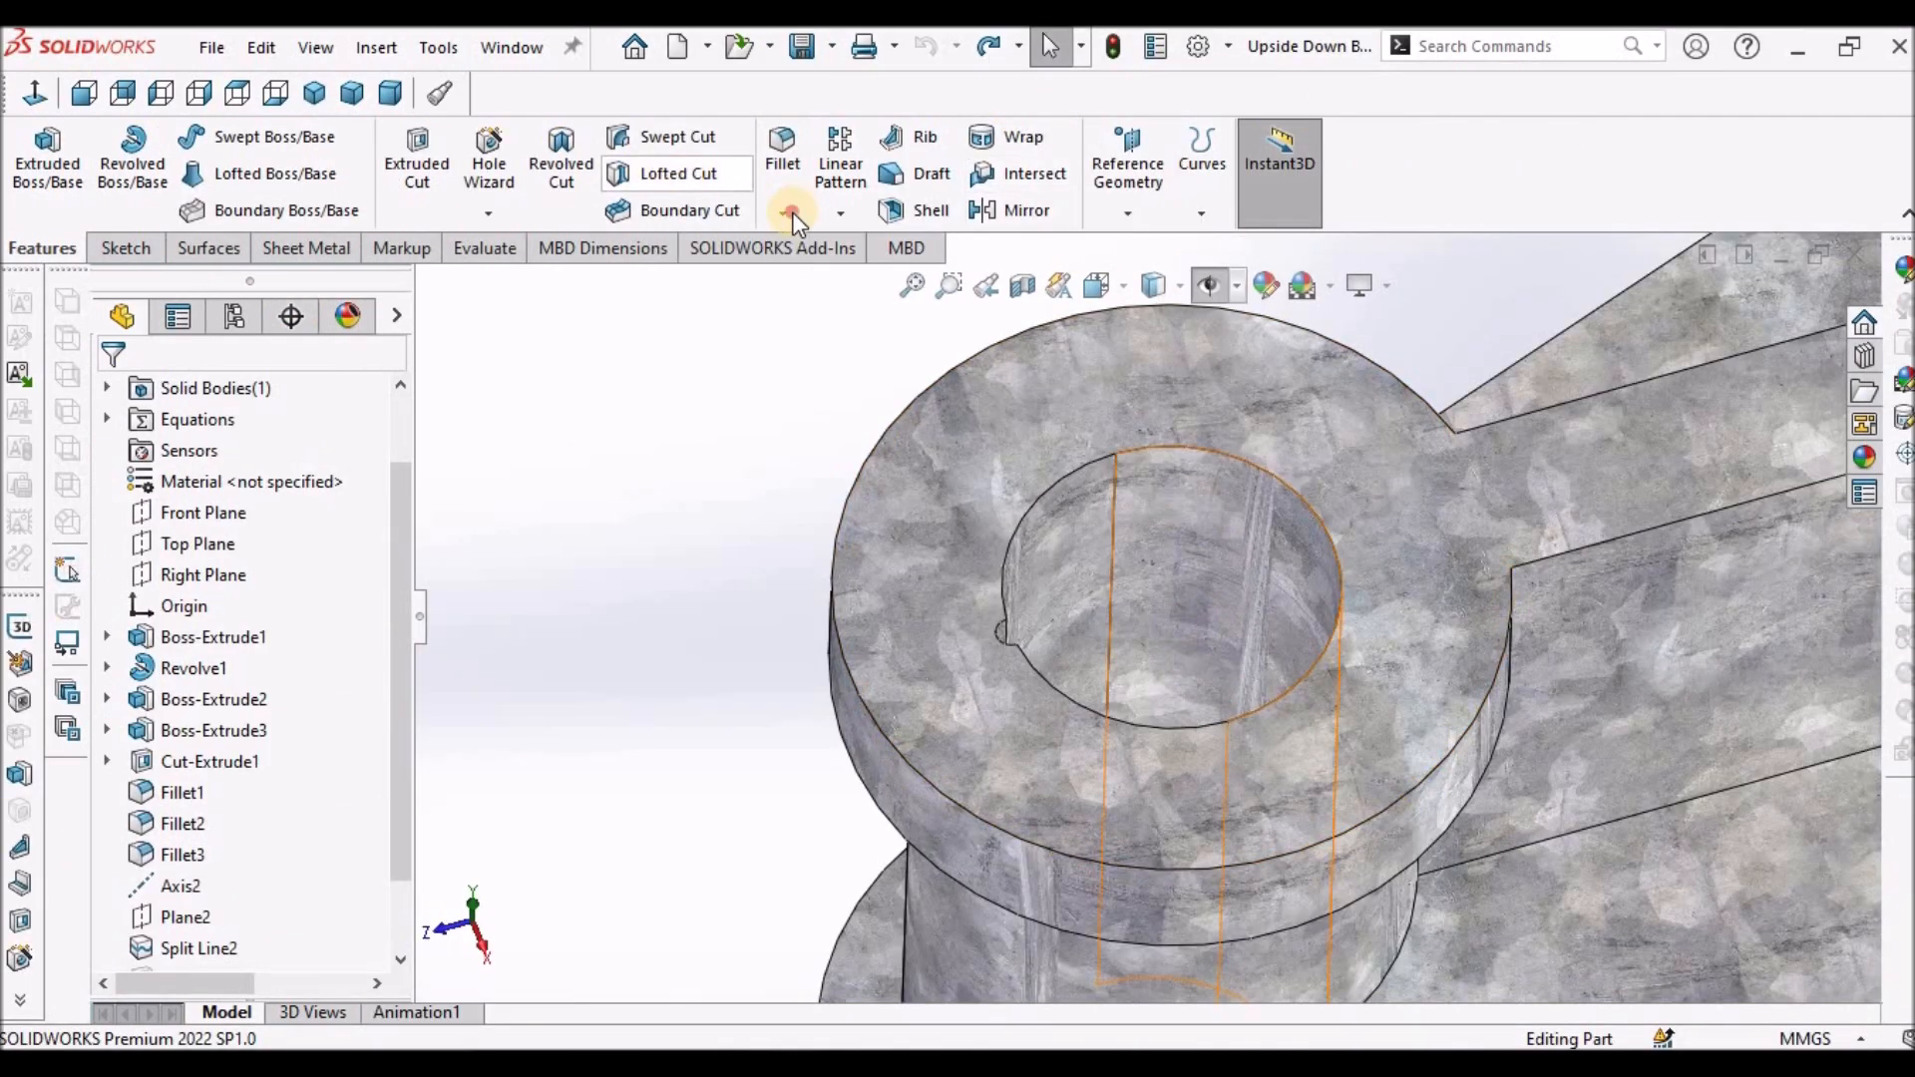
Chamfer the upper edge of the bracket's shaft hole 0.5 mm at 45 degrees and view the whole part in dimetric orientation.
{"action": "left_click", "coordinate": [784, 212]}
{"action": "left_click", "coordinate": [822, 274]}
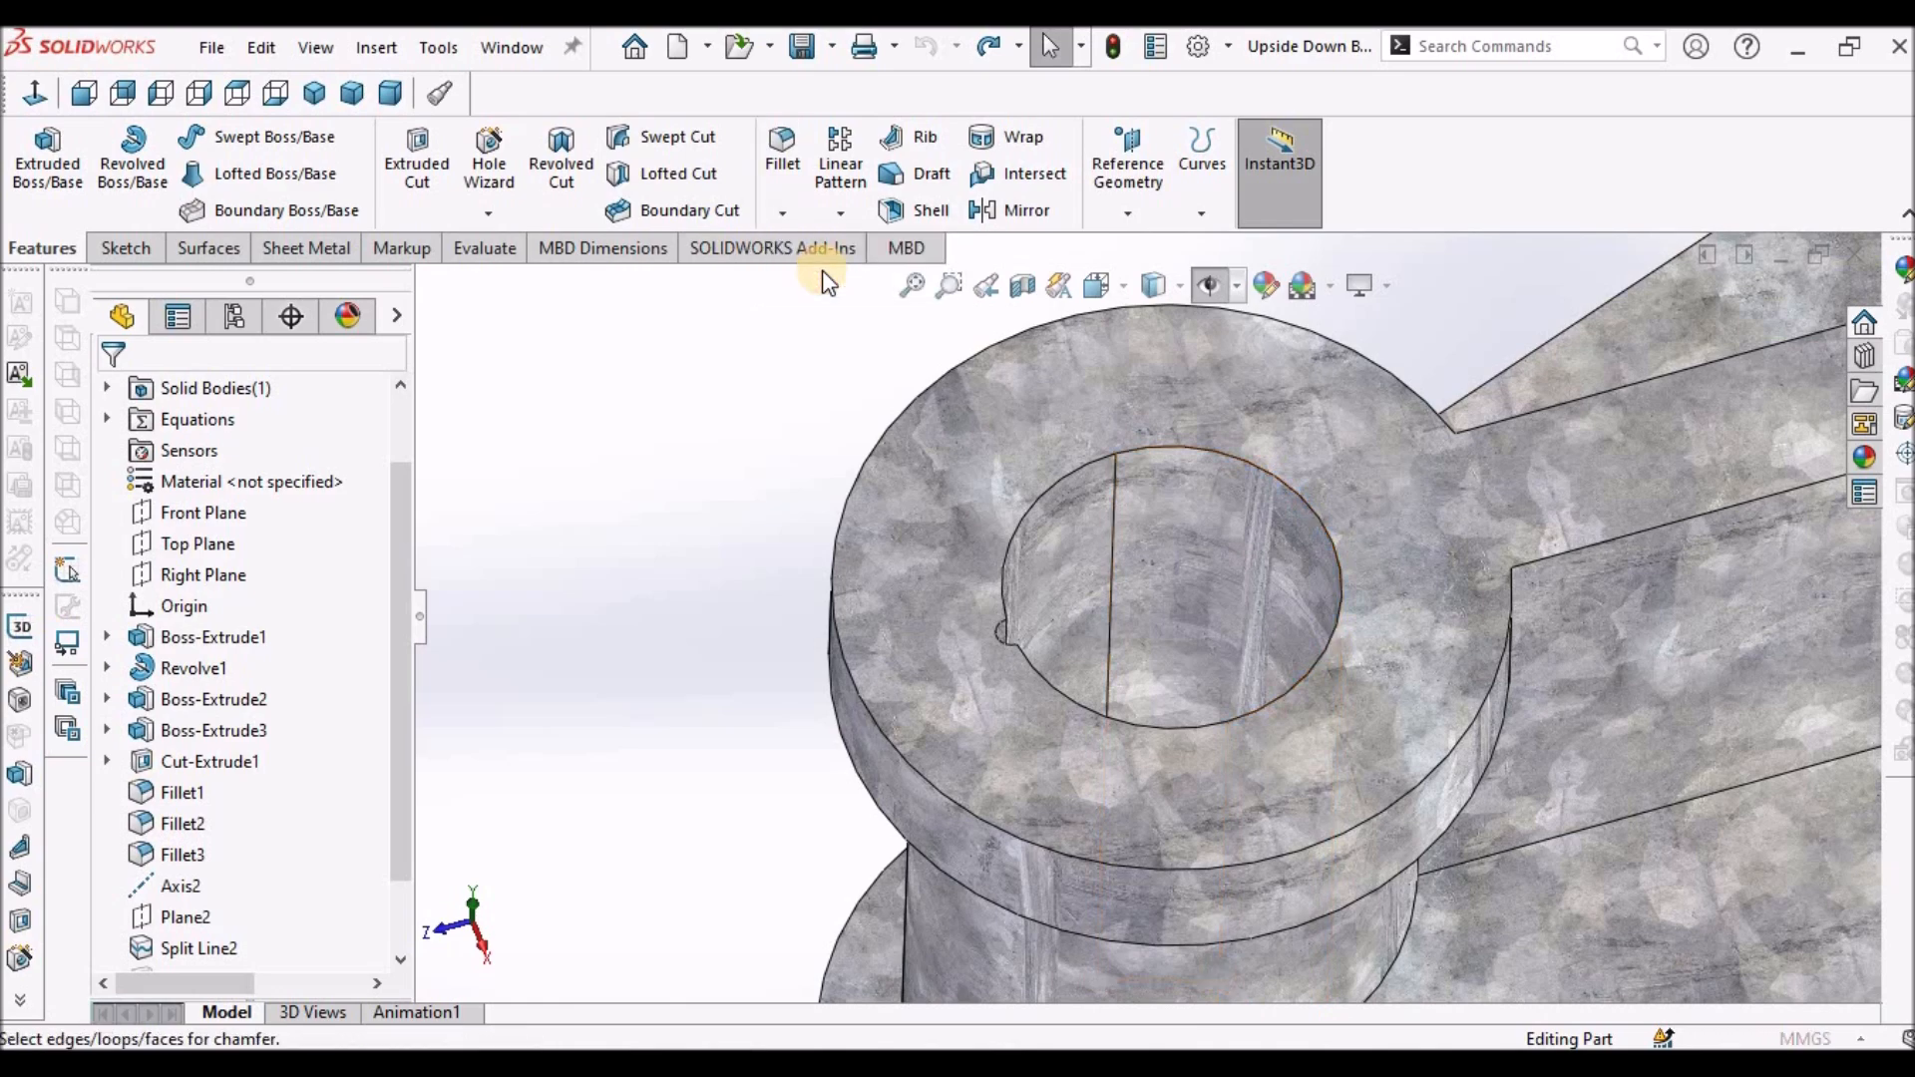
{"action": "left_click", "coordinate": [1046, 494]}
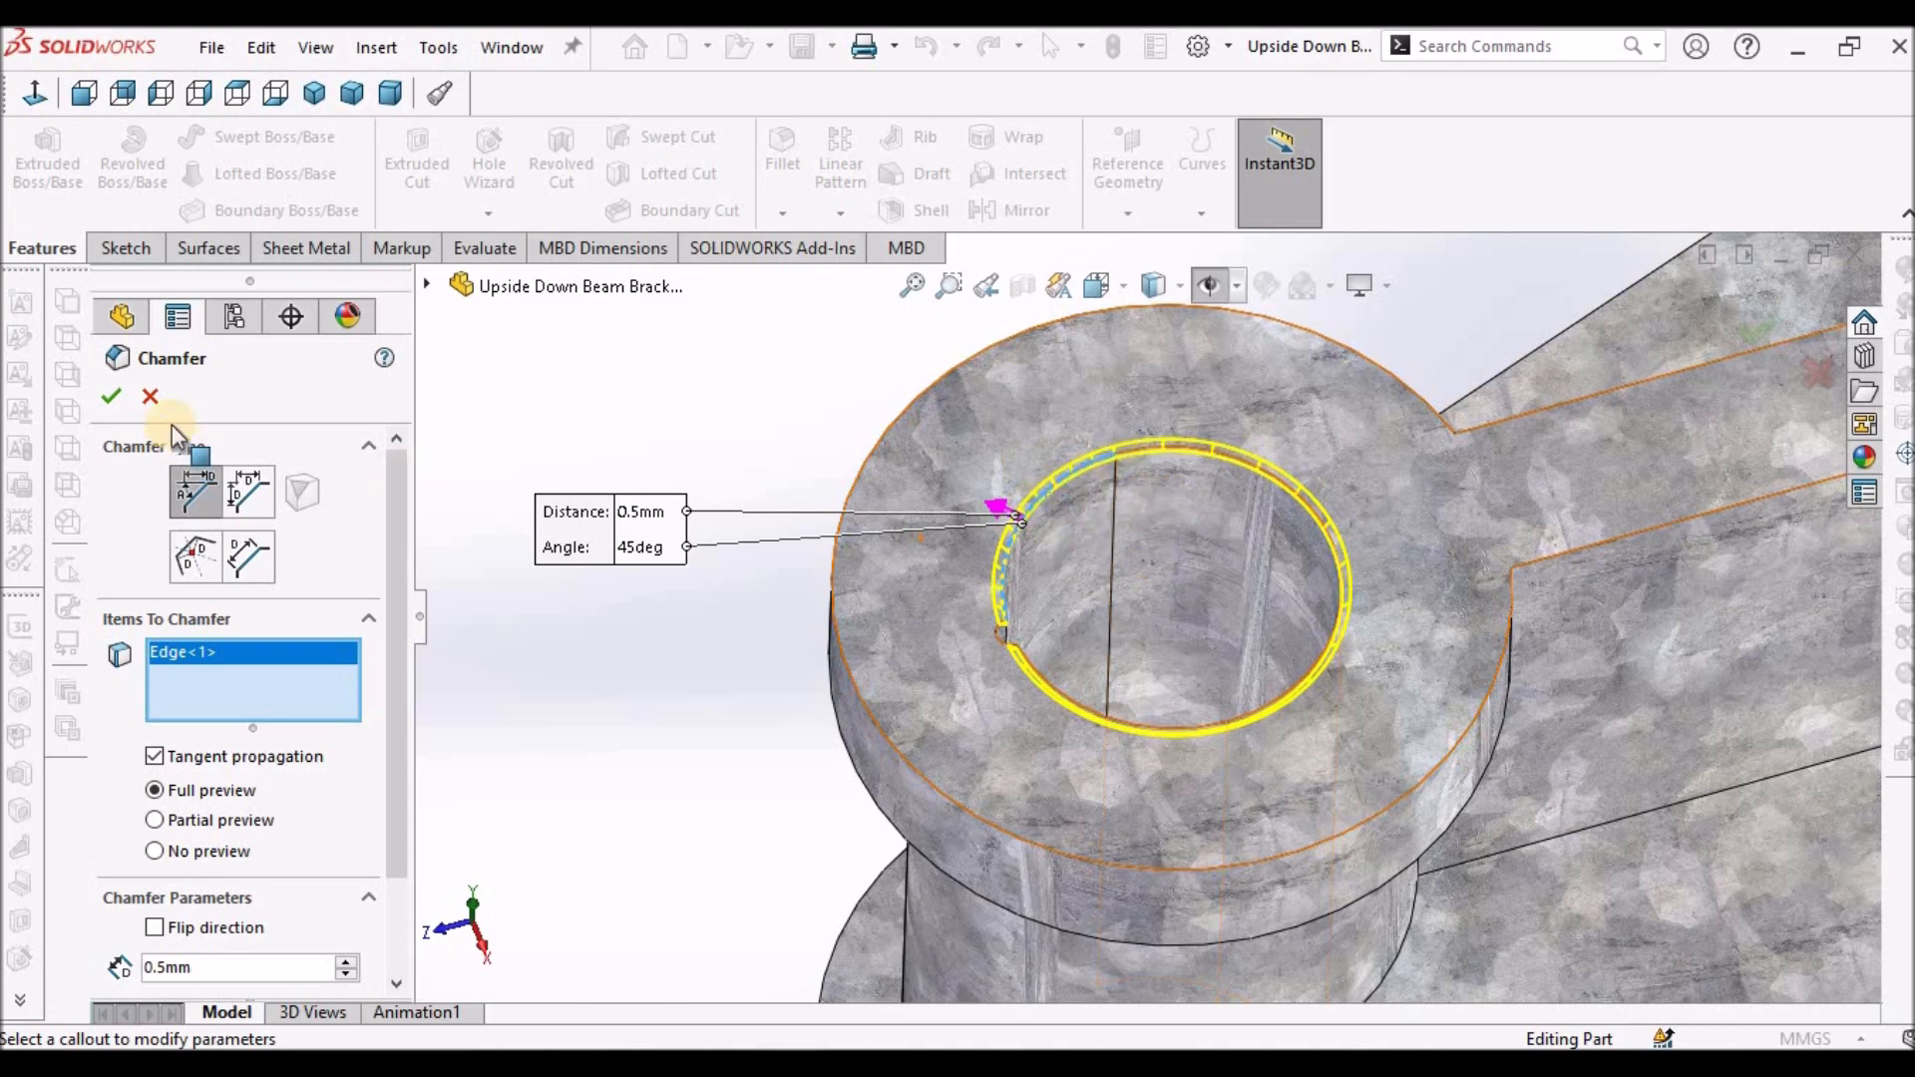
{"action": "right_click", "coordinate": [729, 740]}
{"action": "scroll", "coordinate": [1197, 695], "scroll_direction": "up", "scroll_amount": 7}
{"action": "middle_click_drag", "start_coordinate": [1240, 599], "coordinate": [1237, 638]}
{"action": "left_click", "coordinate": [609, 299]}
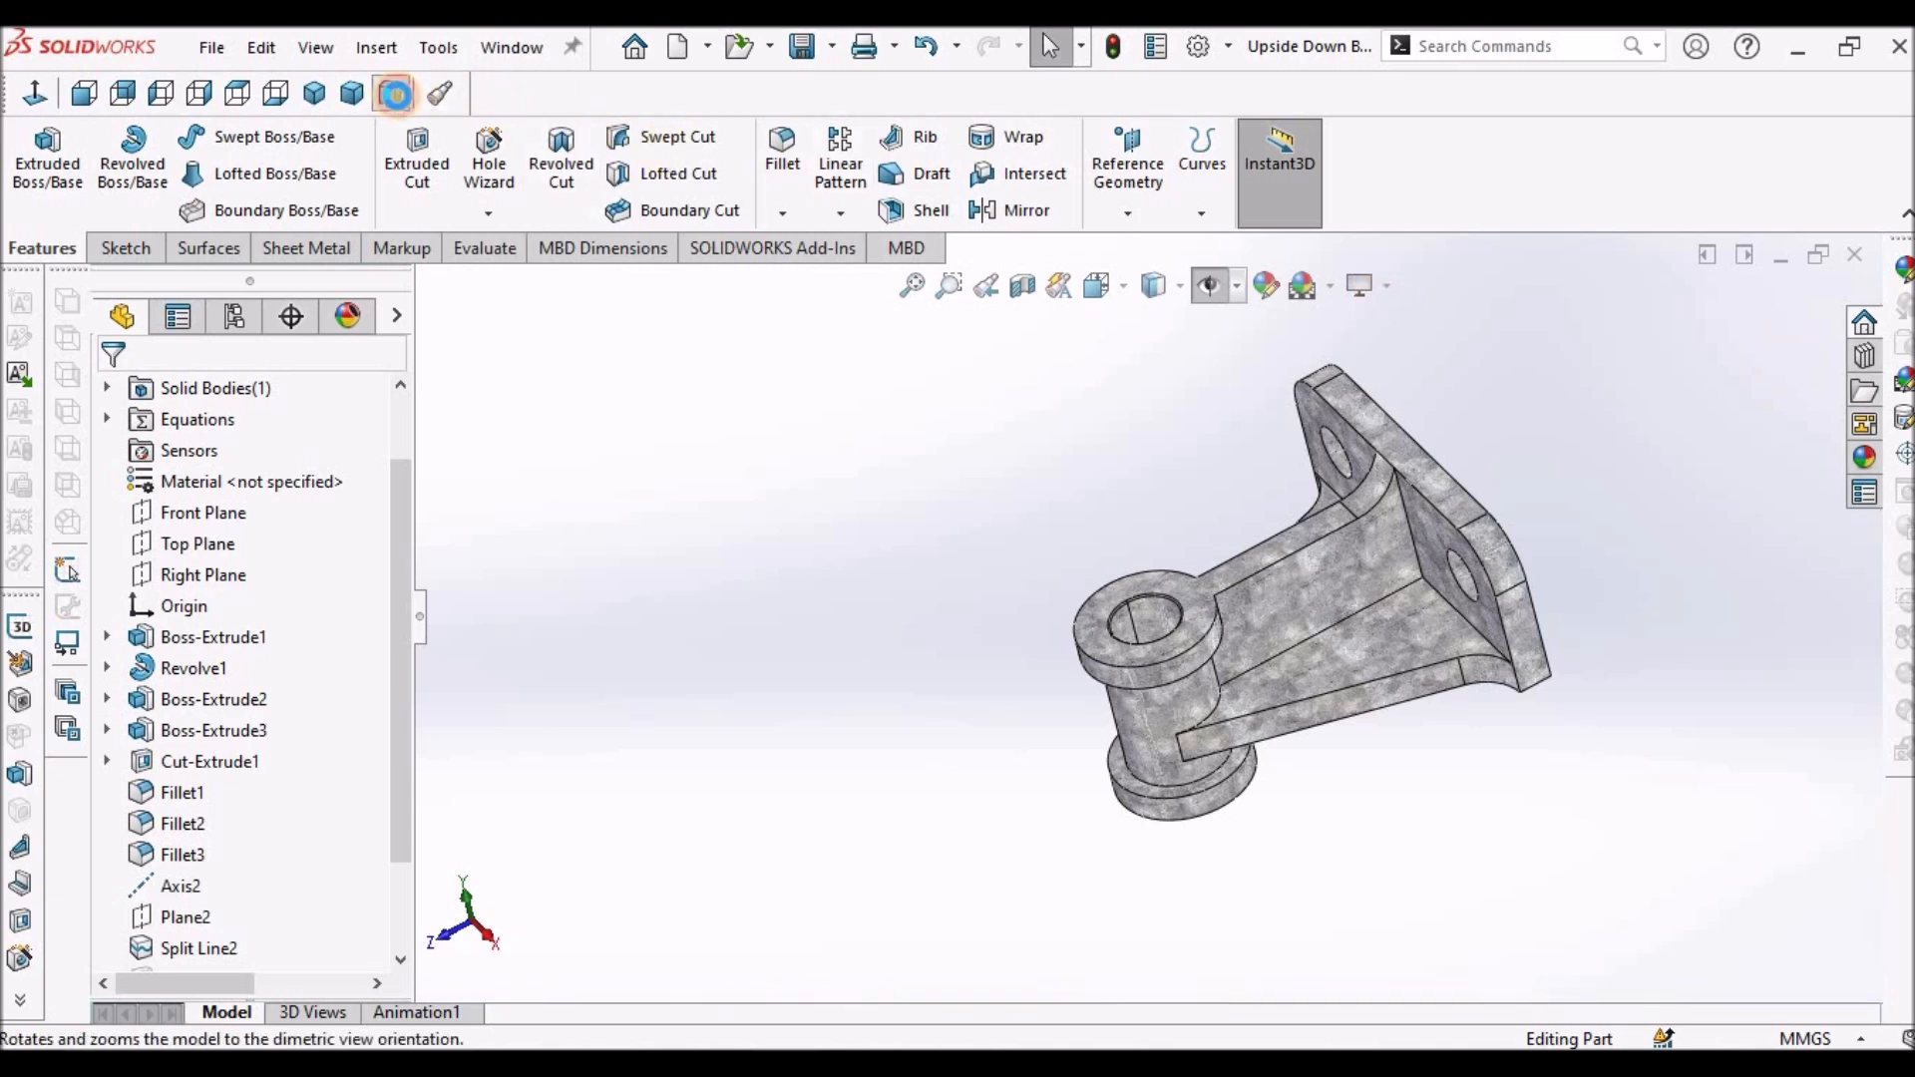
{"action": "left_click", "coordinate": [390, 93]}
Return to the Assem1 window and rebuild the assembly with the modified bracket.
{"action": "left_click", "coordinate": [512, 49]}
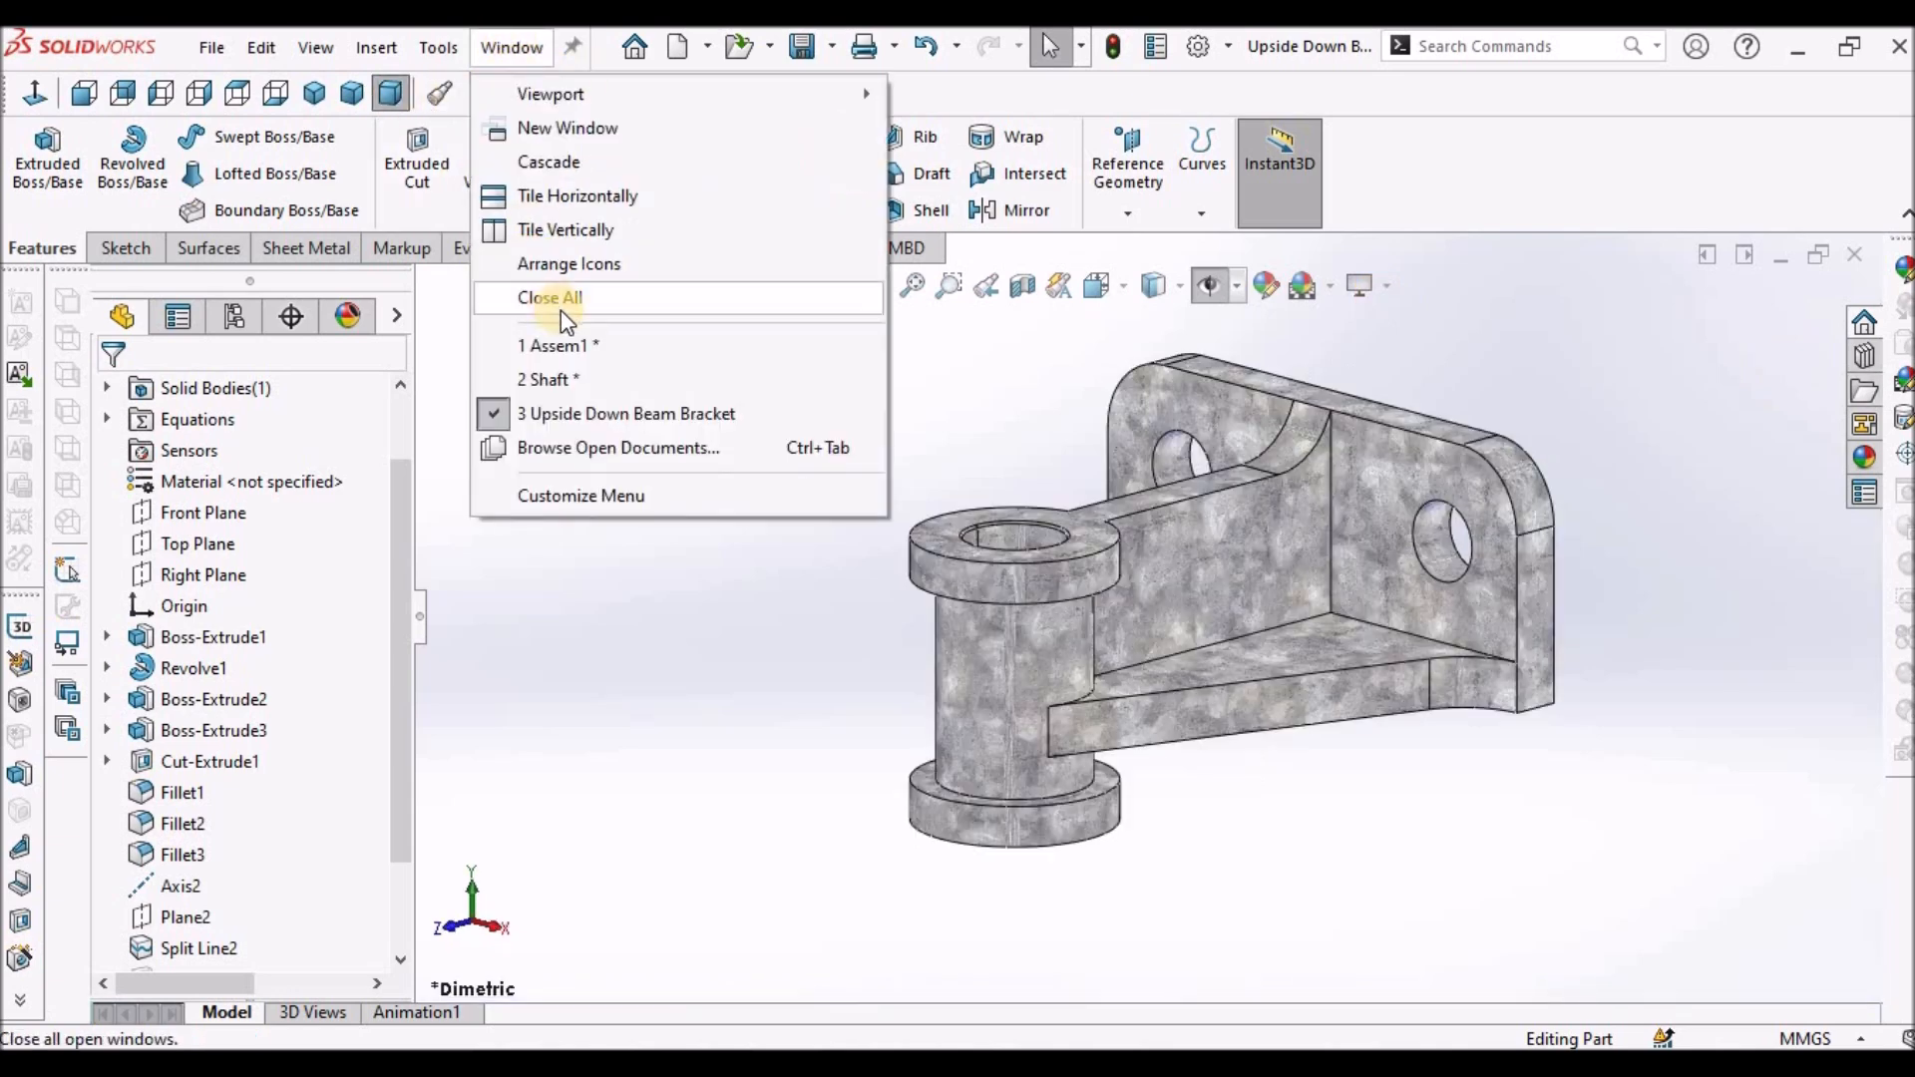
{"action": "left_click", "coordinate": [574, 349]}
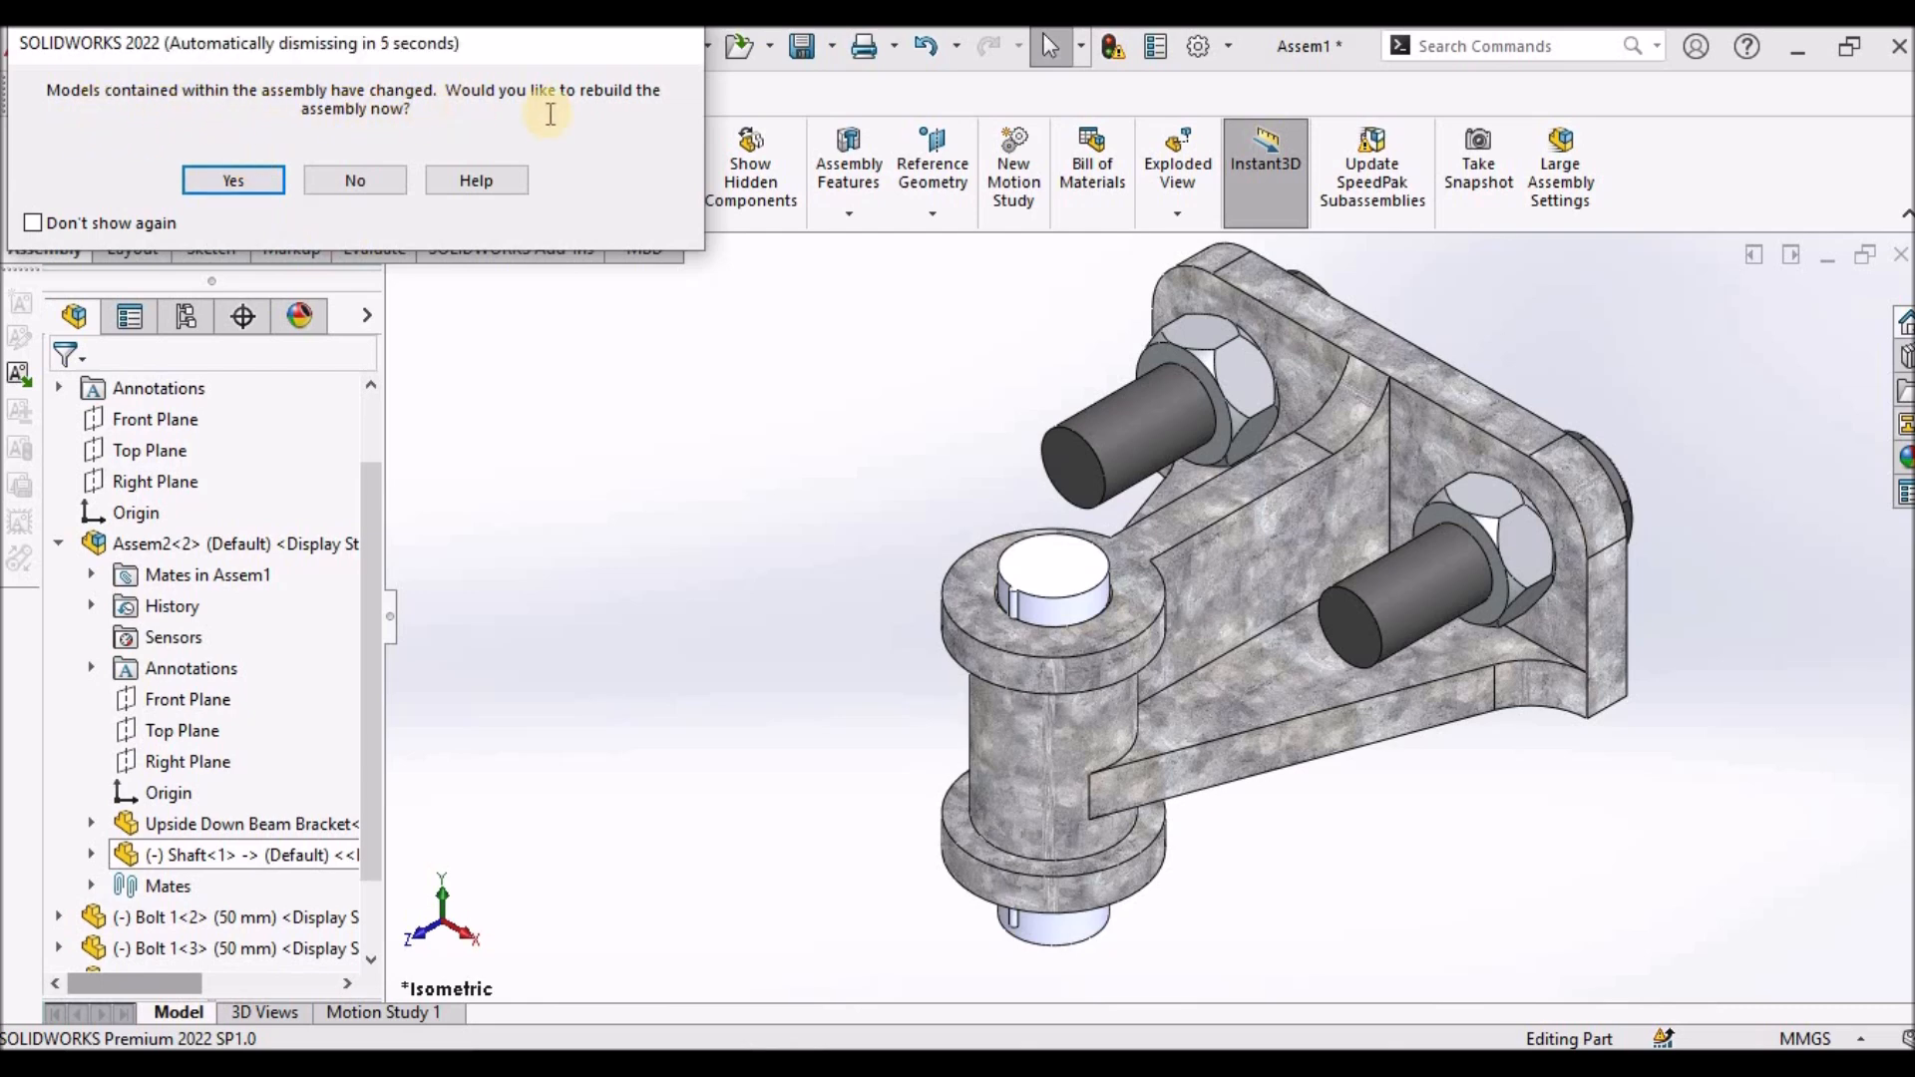
{"action": "left_click", "coordinate": [225, 178]}
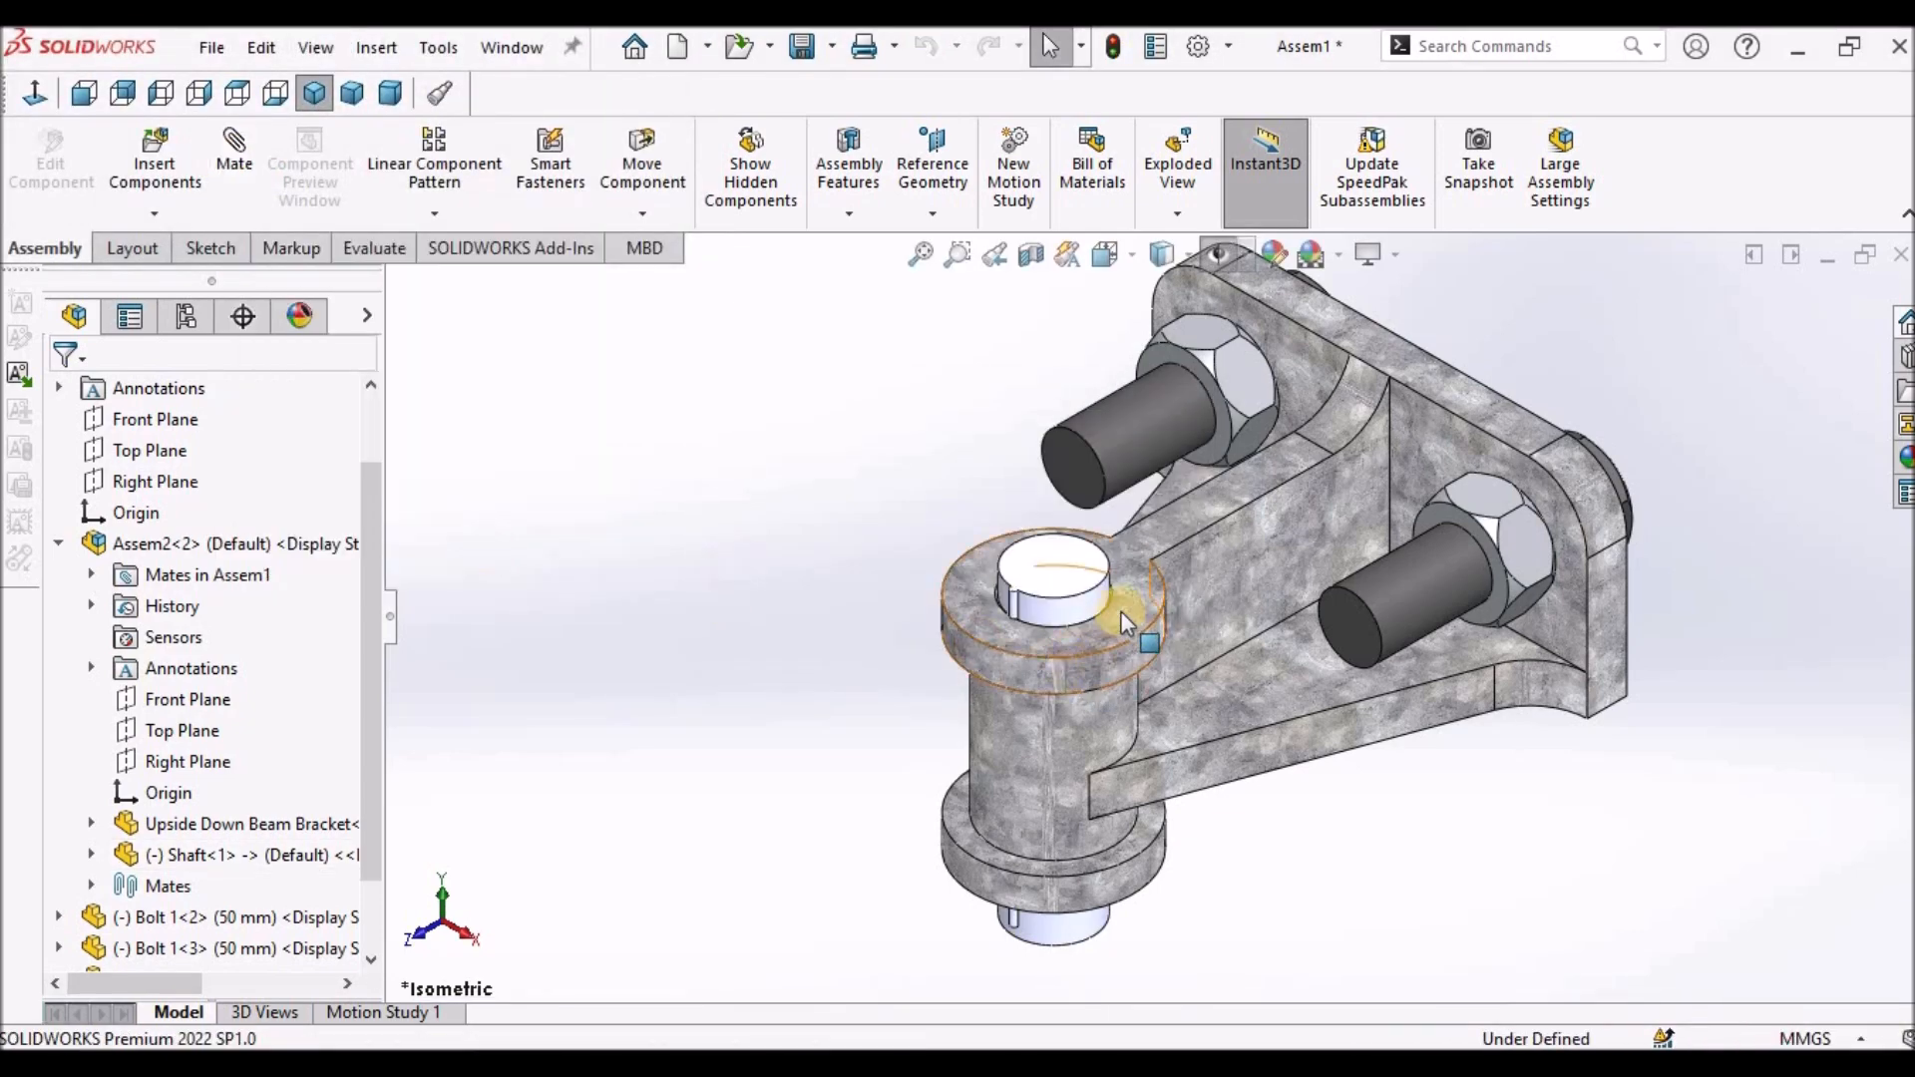
Check the chamfered hole edge around the shaft and save the Assem1 assembly.
{"action": "scroll", "coordinate": [980, 643], "scroll_direction": "down", "scroll_amount": 8}
{"action": "scroll", "coordinate": [1003, 643], "scroll_direction": "up", "scroll_amount": 4}
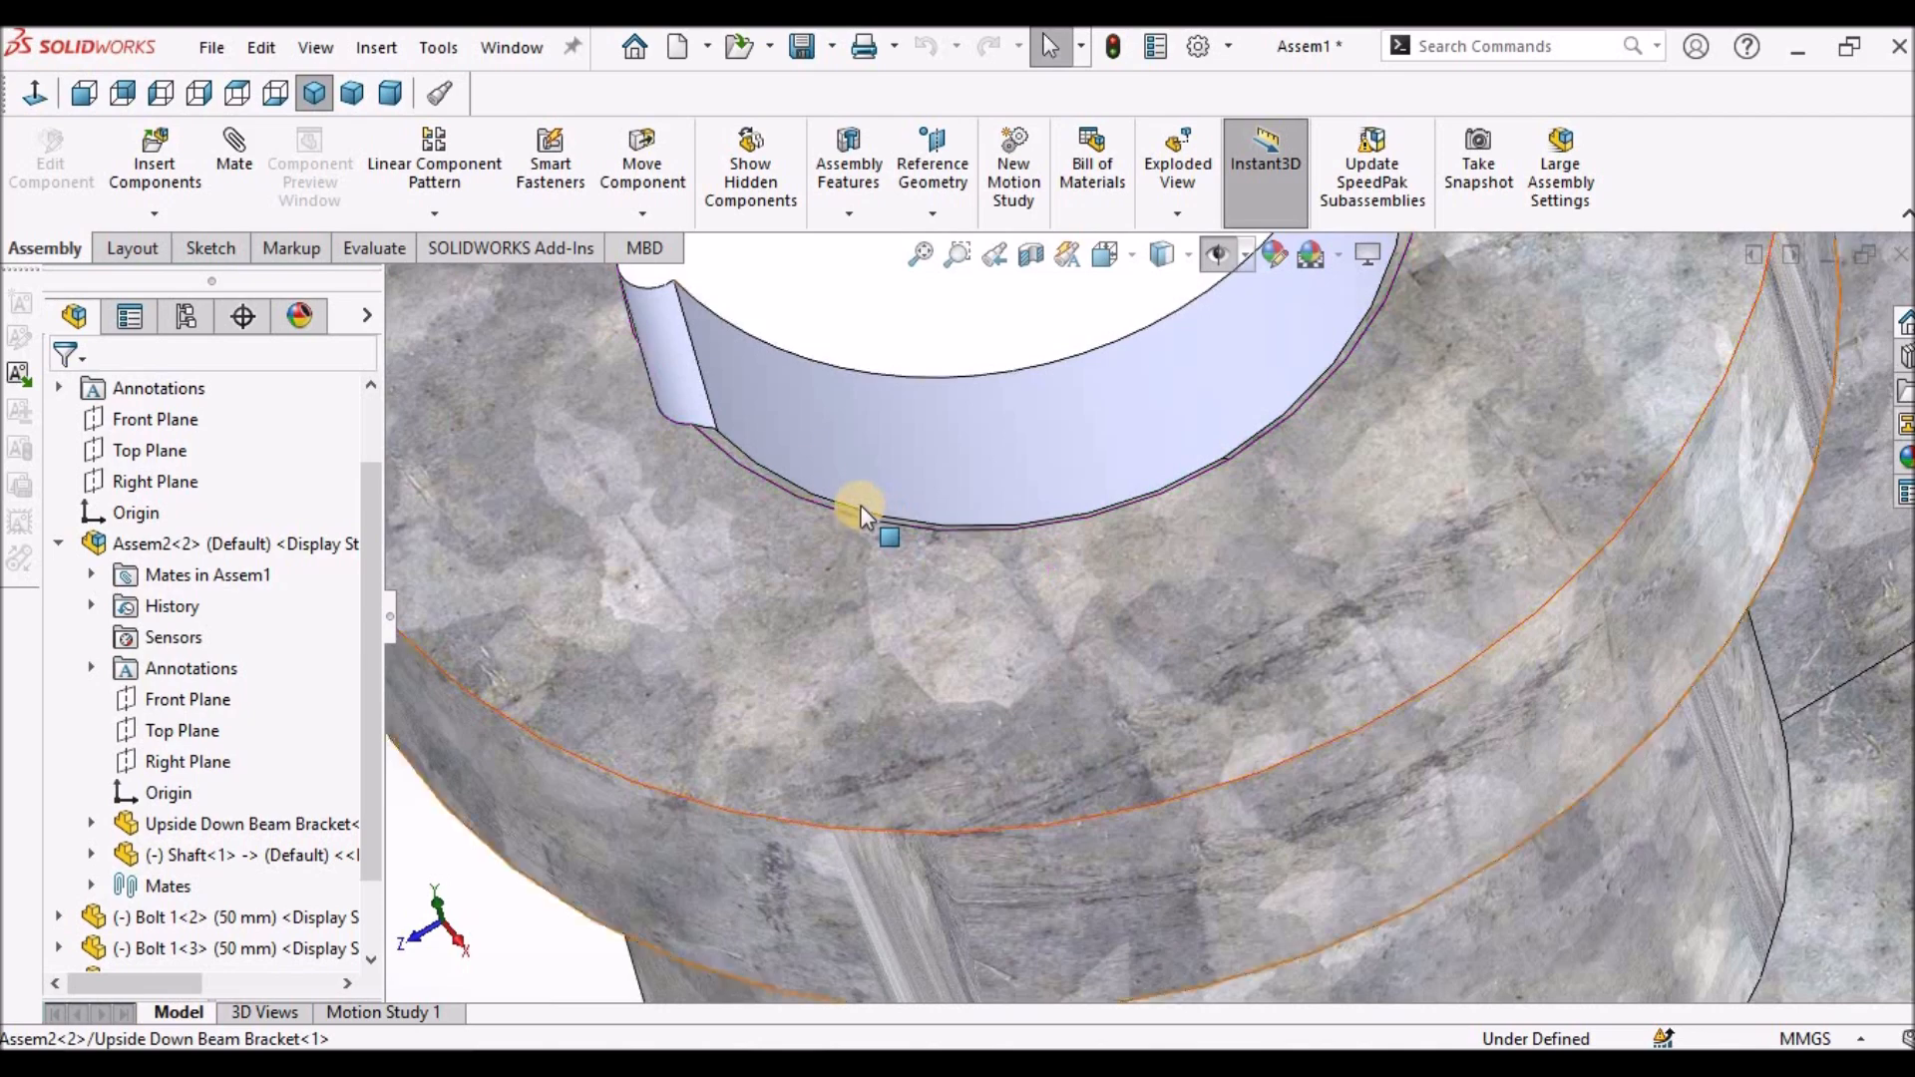
{"action": "scroll", "coordinate": [740, 409], "scroll_direction": "down", "scroll_amount": 5}
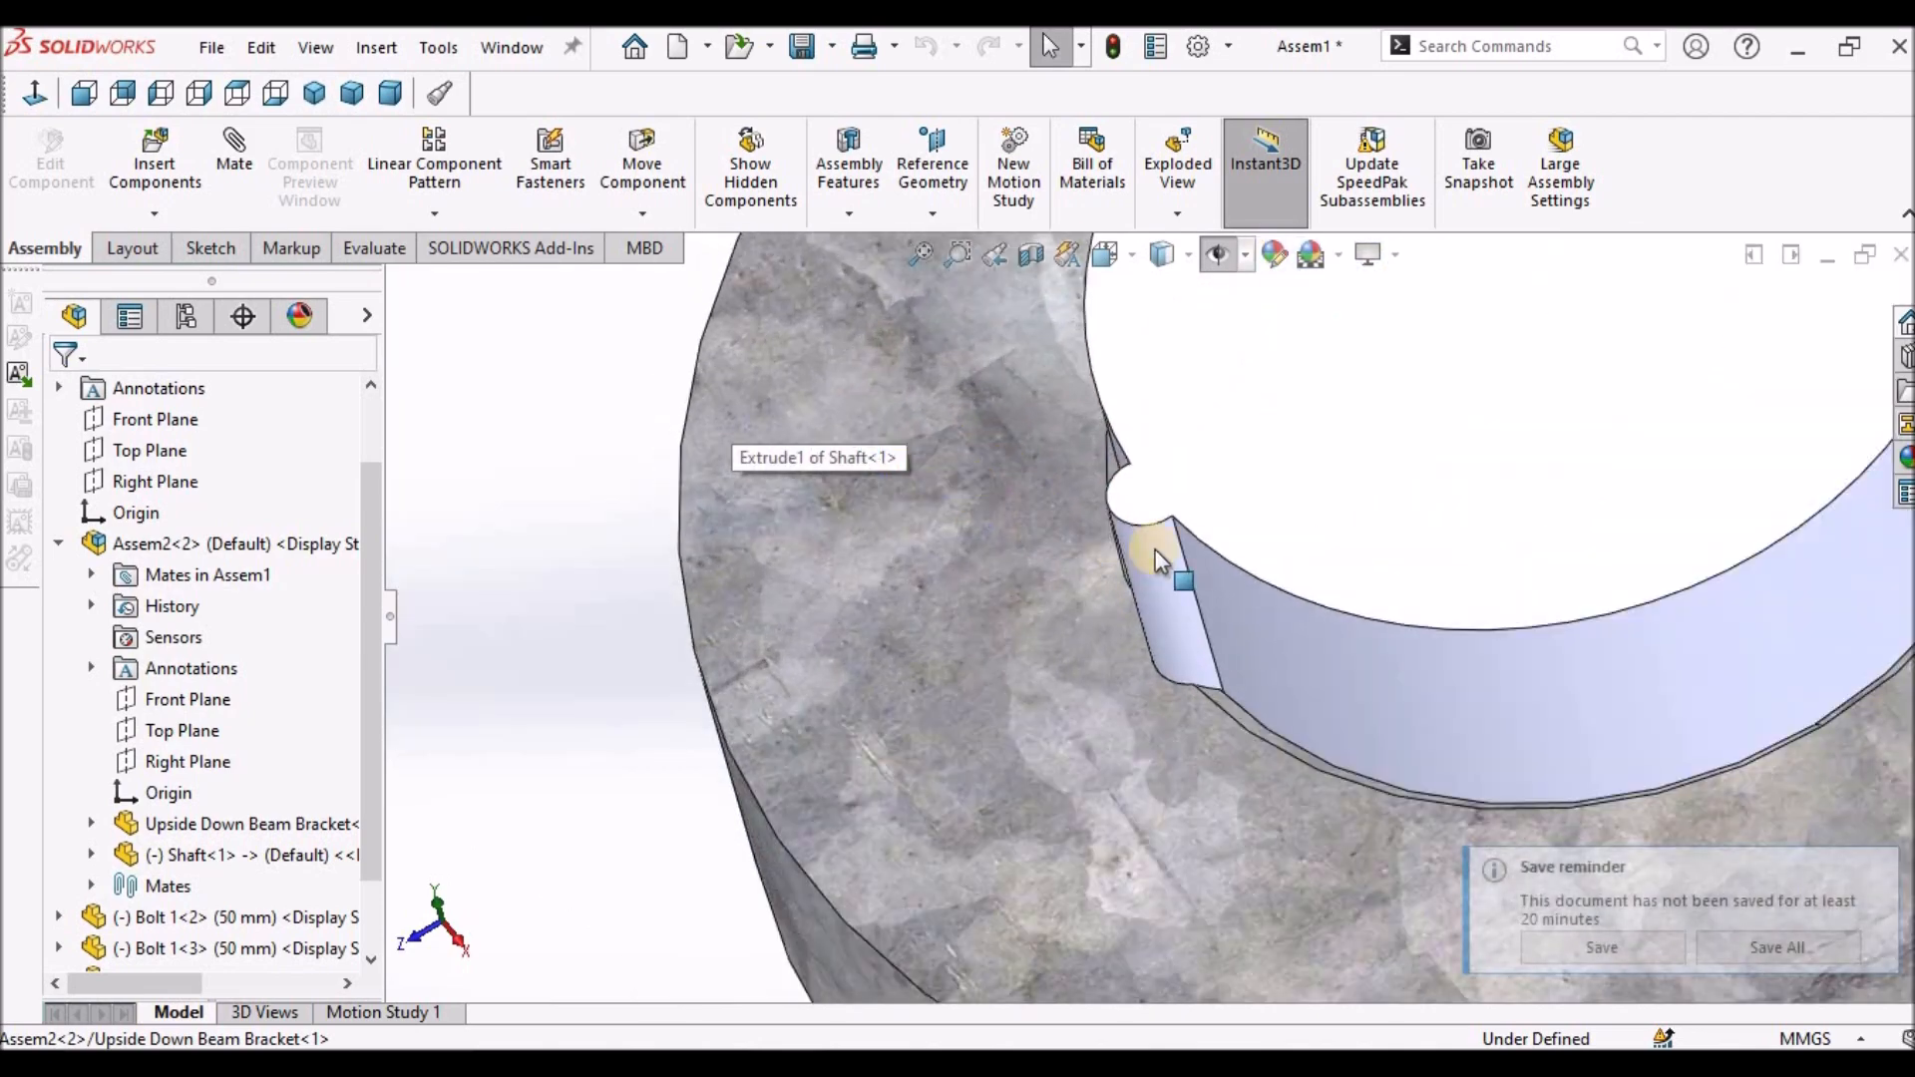
{"action": "left_click", "coordinate": [1601, 948]}
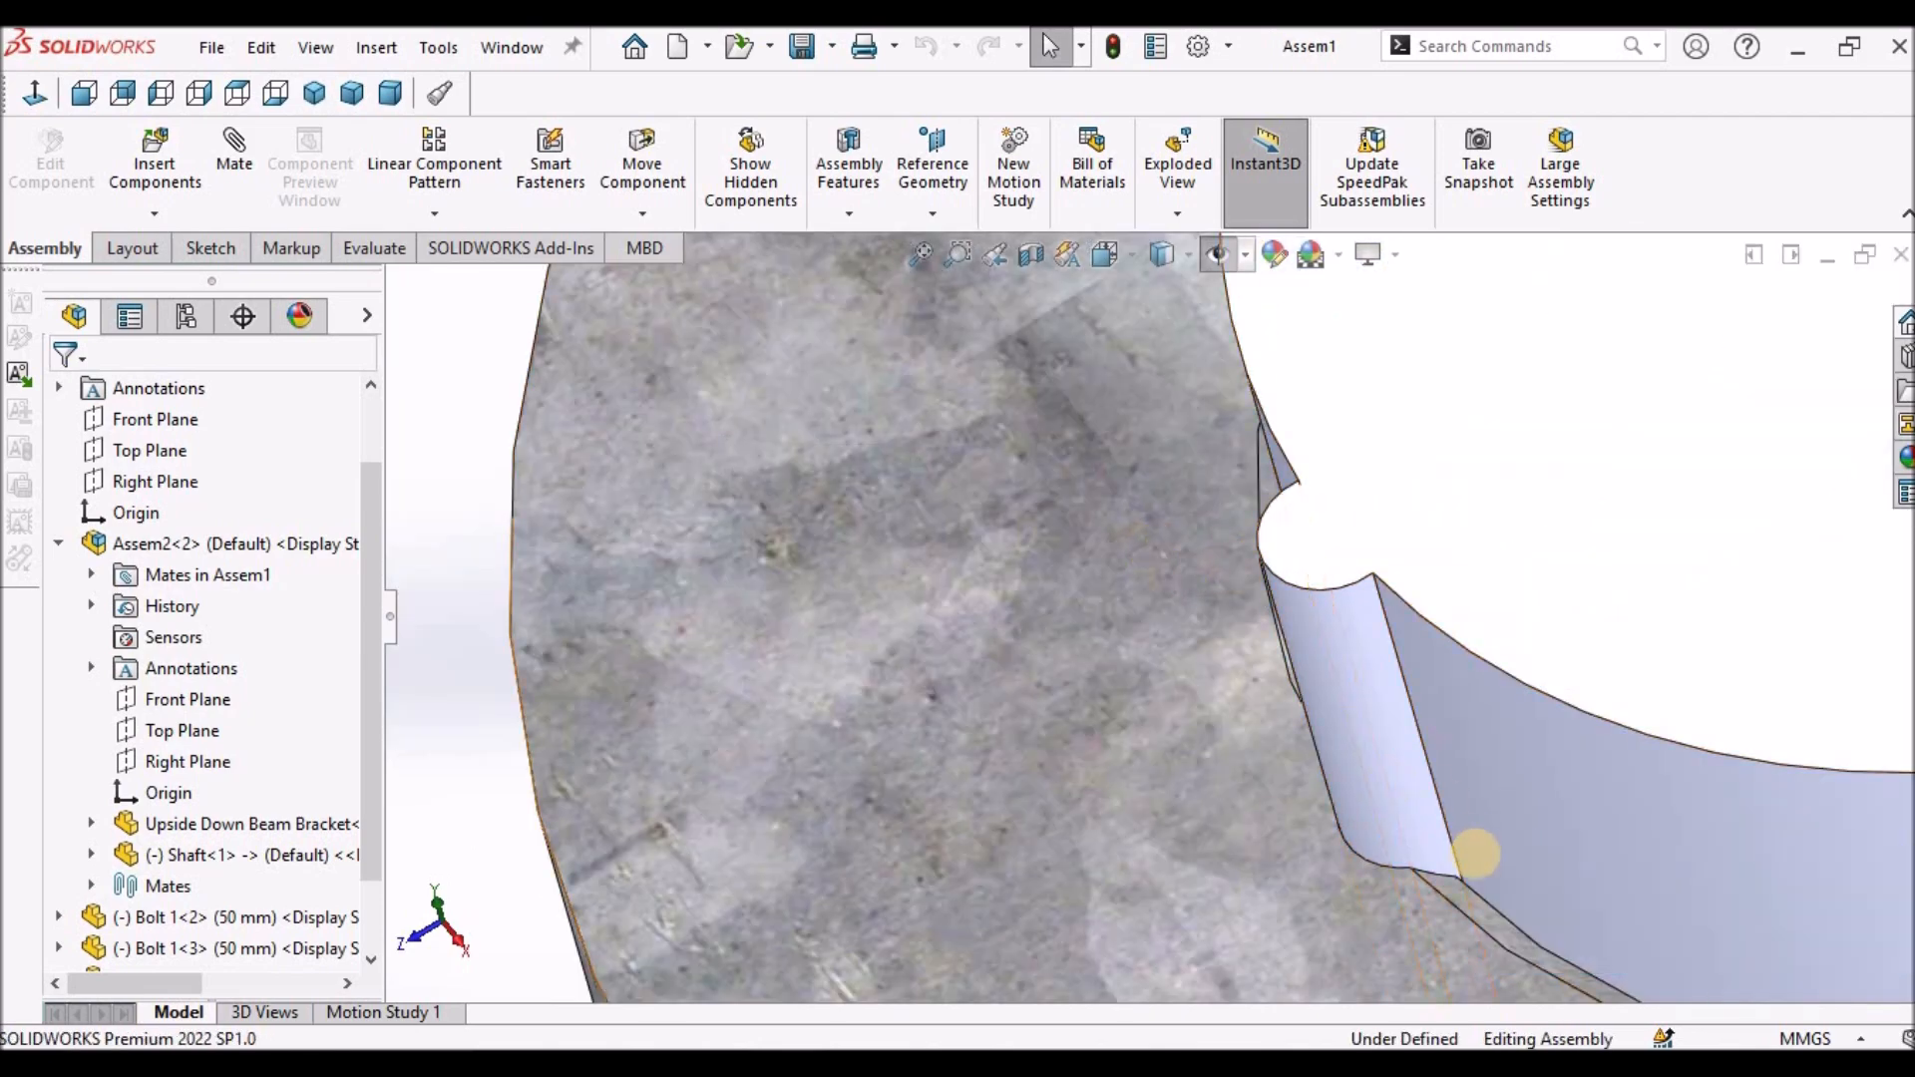
Examine the bracket's chamfer around the shaft and key, close up and from several angles.
{"action": "scroll", "coordinate": [1476, 856], "scroll_direction": "up", "scroll_amount": 6}
{"action": "scroll", "coordinate": [1241, 684], "scroll_direction": "down", "scroll_amount": 6}
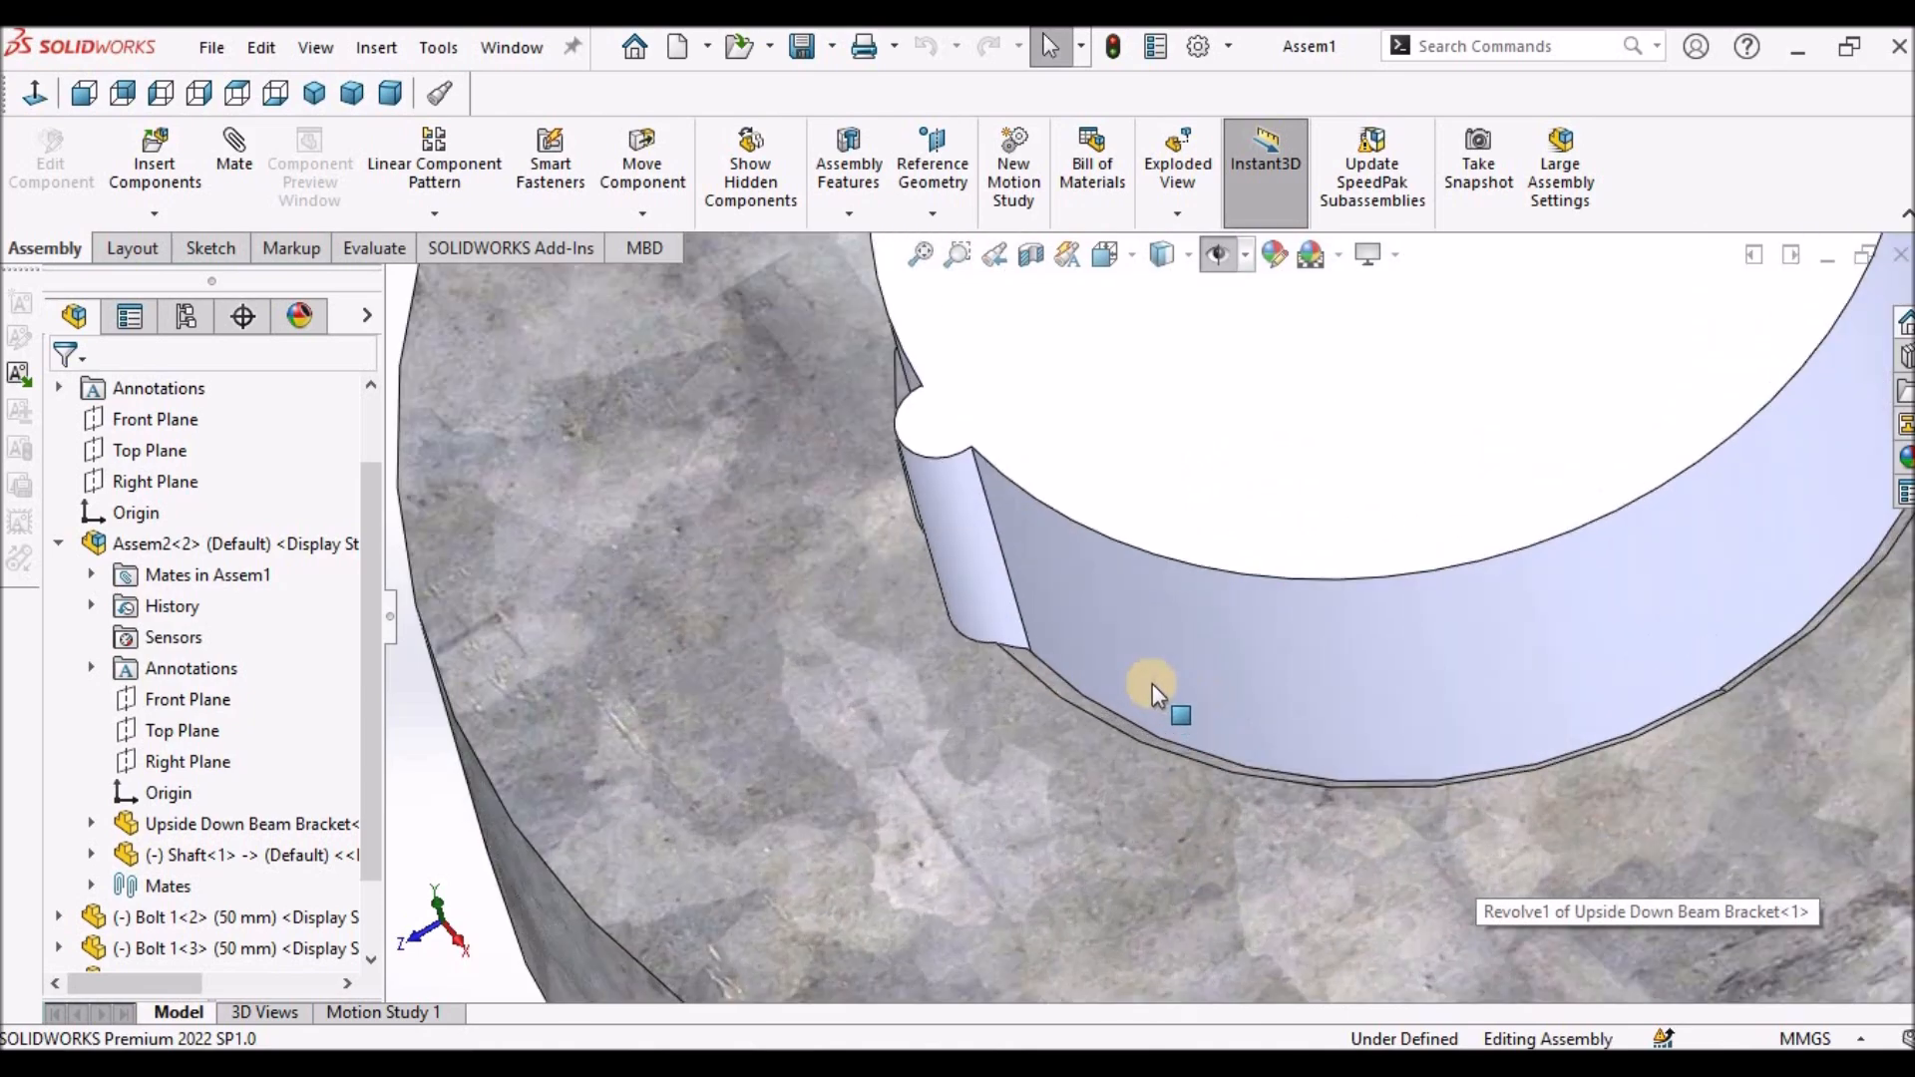
{"action": "scroll", "coordinate": [1077, 702], "scroll_direction": "up", "scroll_amount": 3}
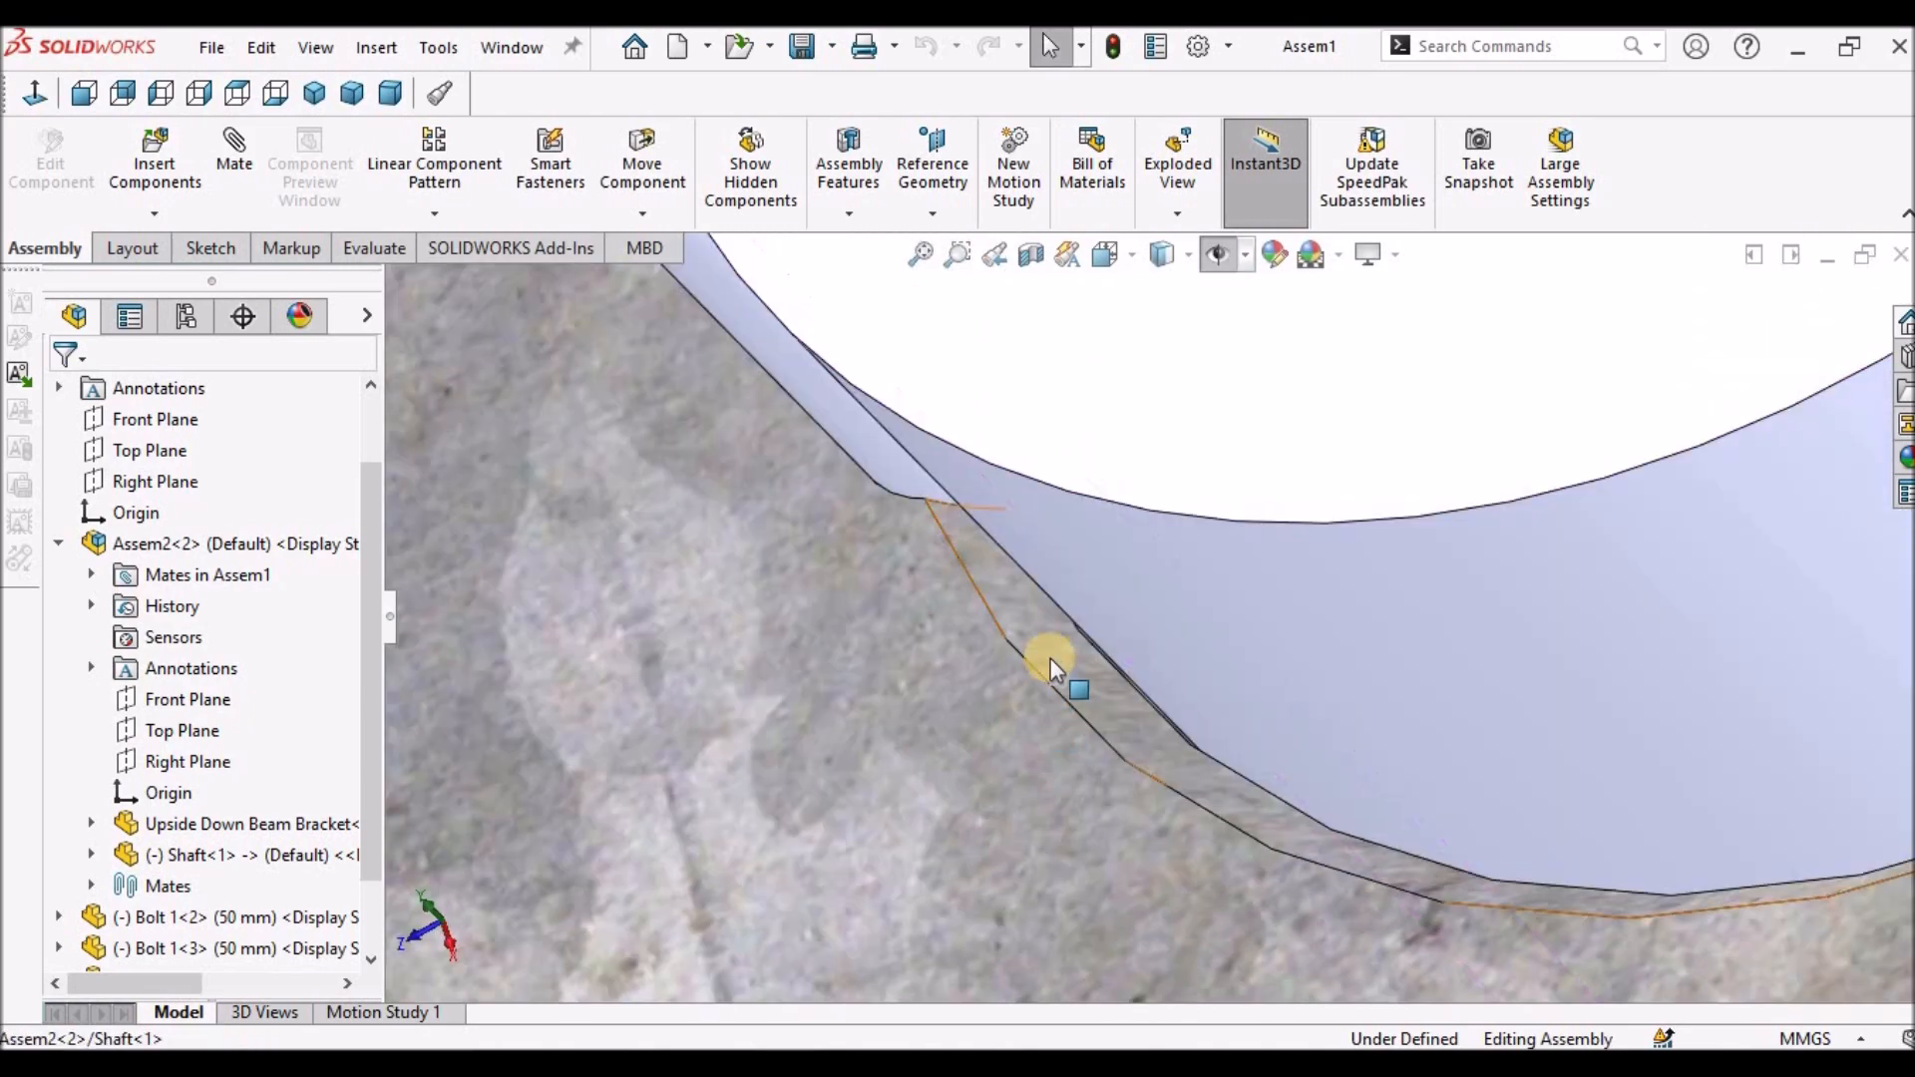
{"action": "left_click", "coordinate": [1047, 652]}
{"action": "scroll", "coordinate": [1044, 652], "scroll_direction": "up", "scroll_amount": 3}
{"action": "scroll", "coordinate": [1158, 629], "scroll_direction": "up", "scroll_amount": 5}
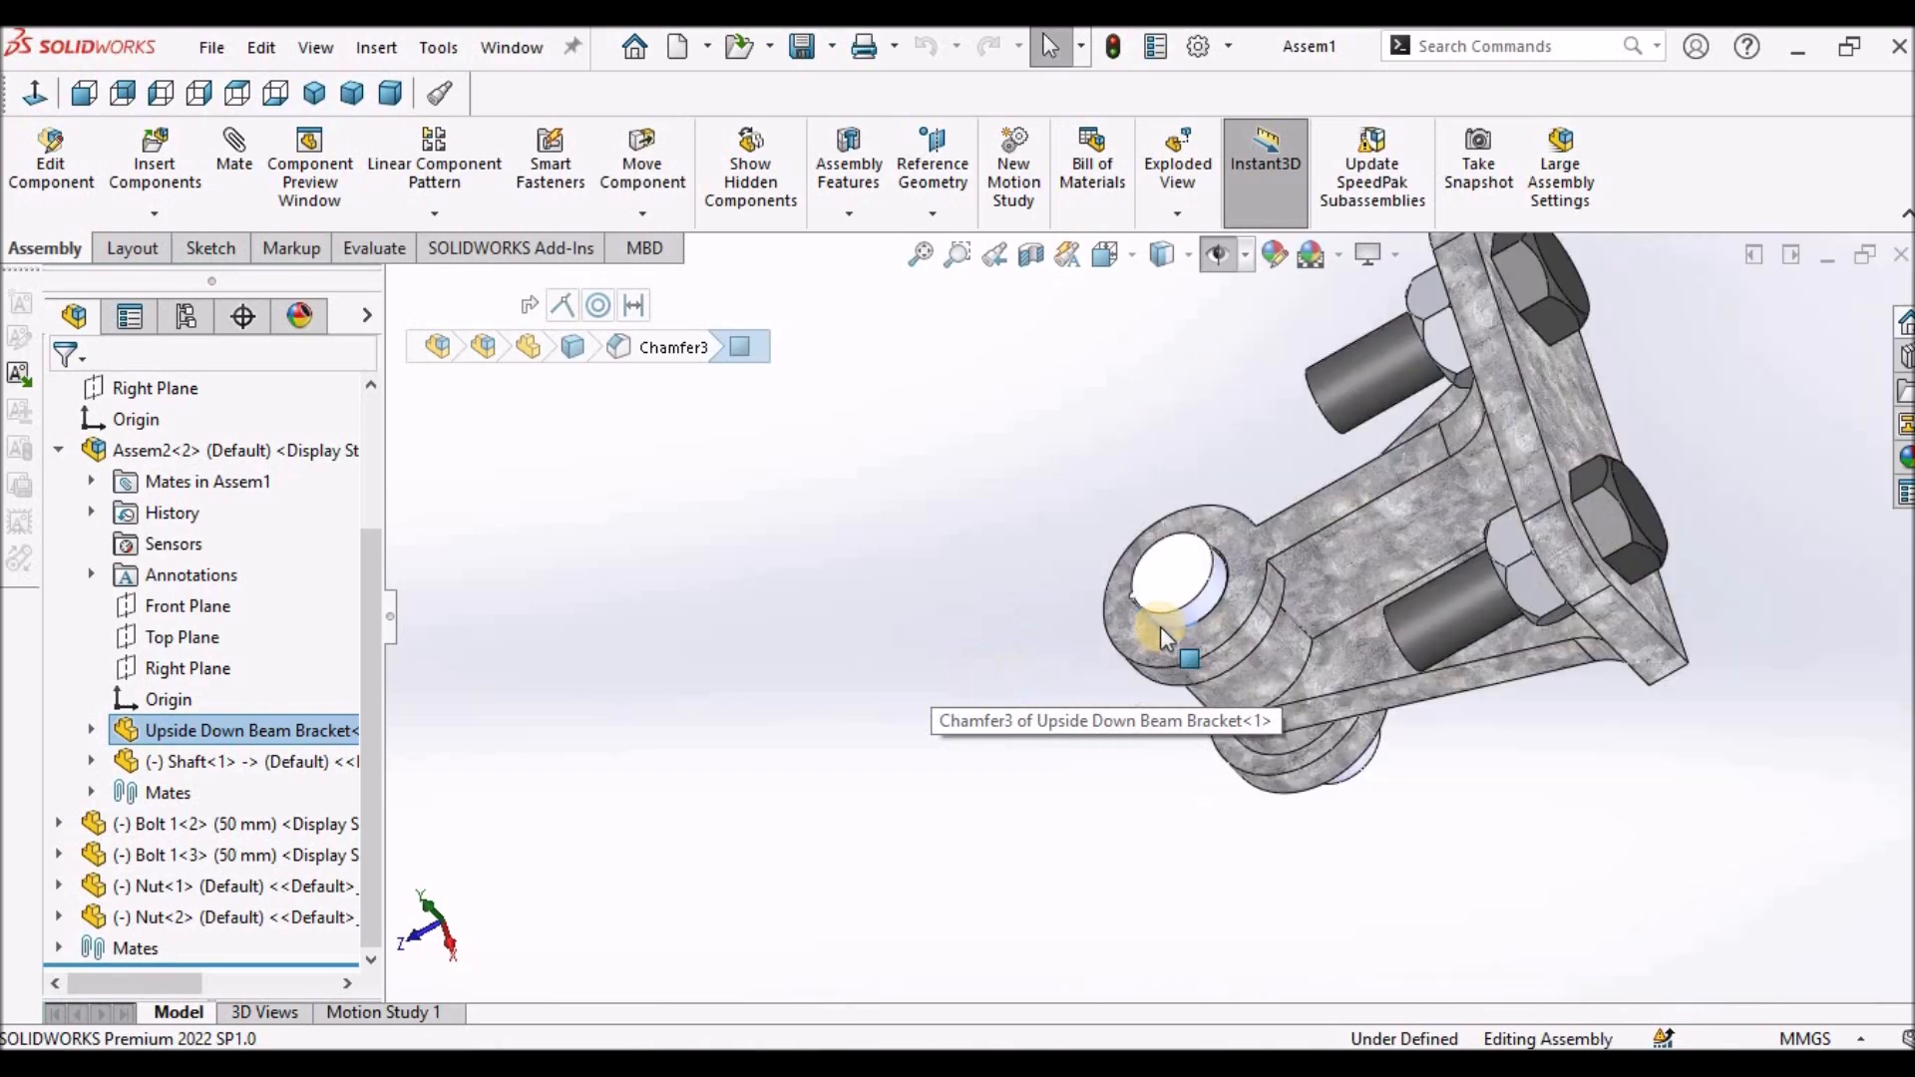
{"action": "scroll", "coordinate": [1375, 512], "scroll_direction": "down", "scroll_amount": 5}
{"action": "scroll", "coordinate": [1375, 511], "scroll_direction": "down", "scroll_amount": 5}
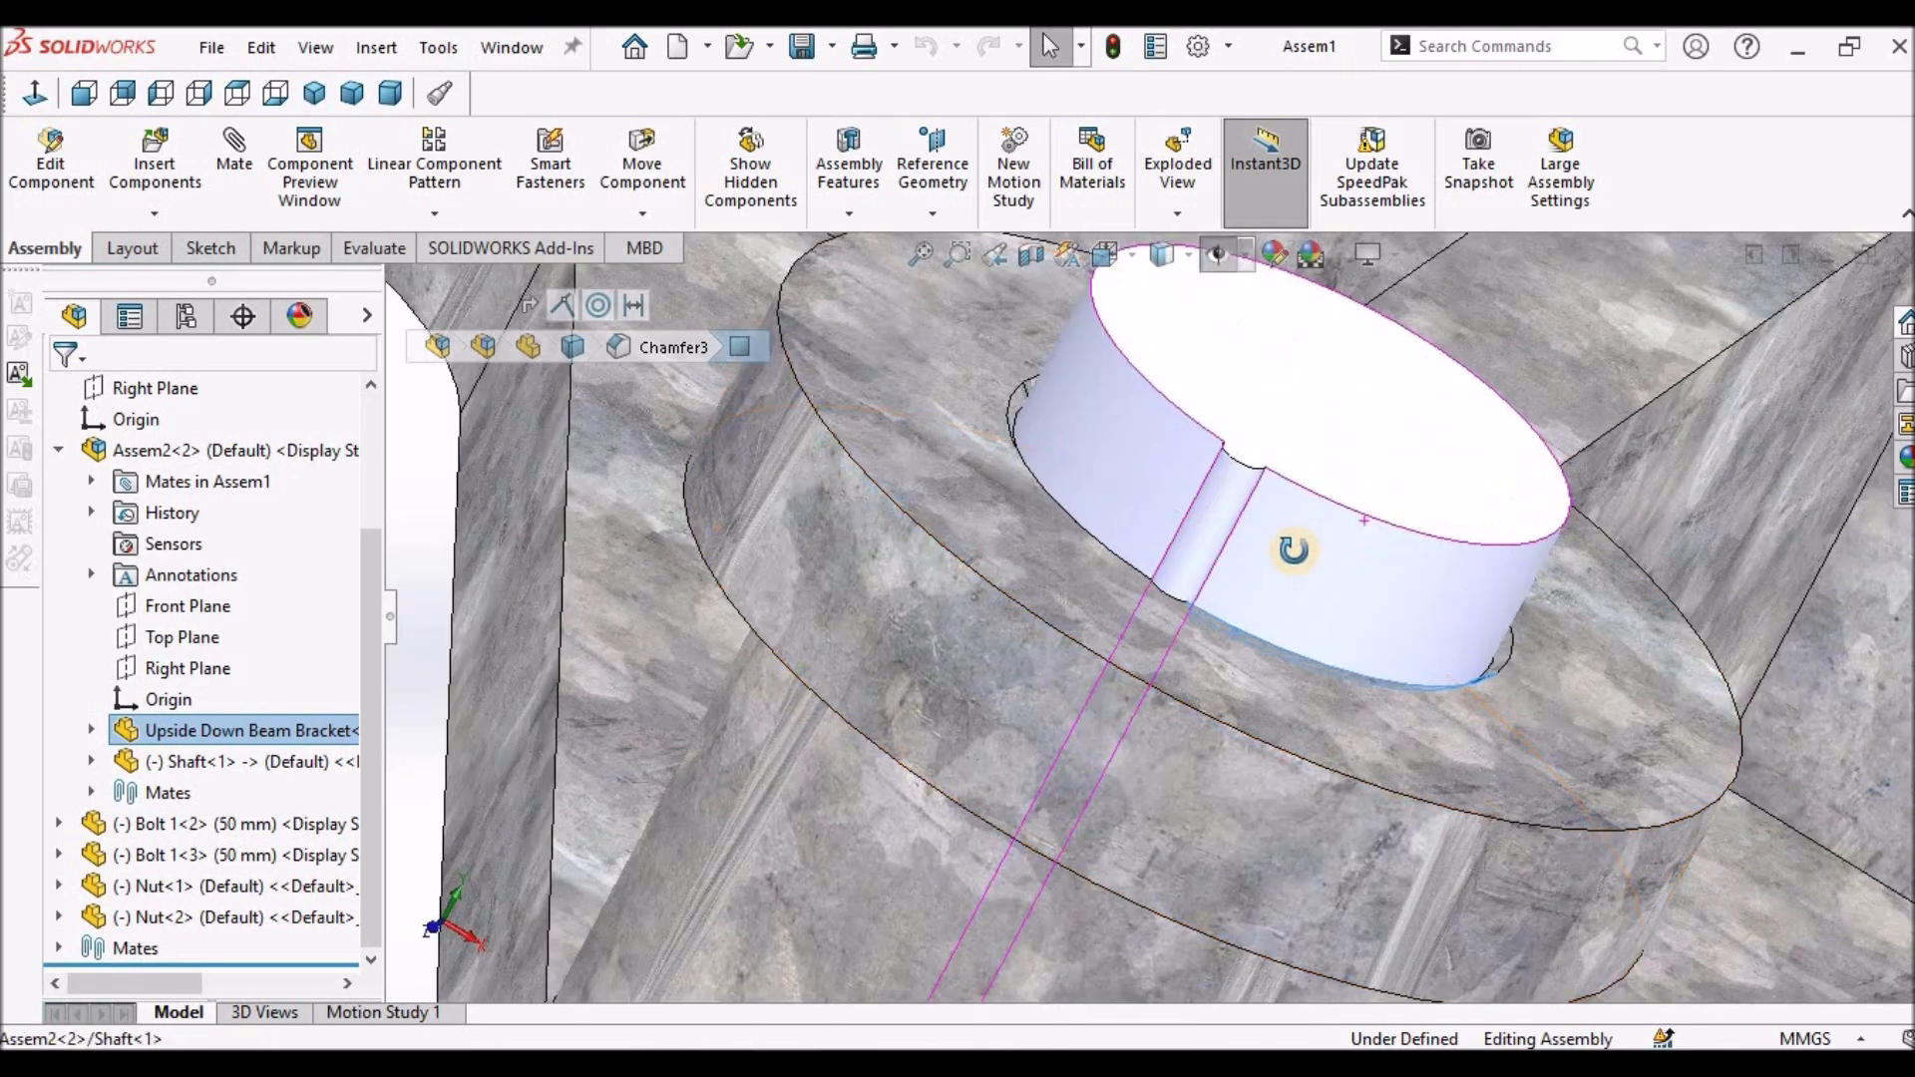
Deselect the chamfer face and show the finished assembly in trimetric view.
{"action": "left_click", "coordinate": [574, 511]}
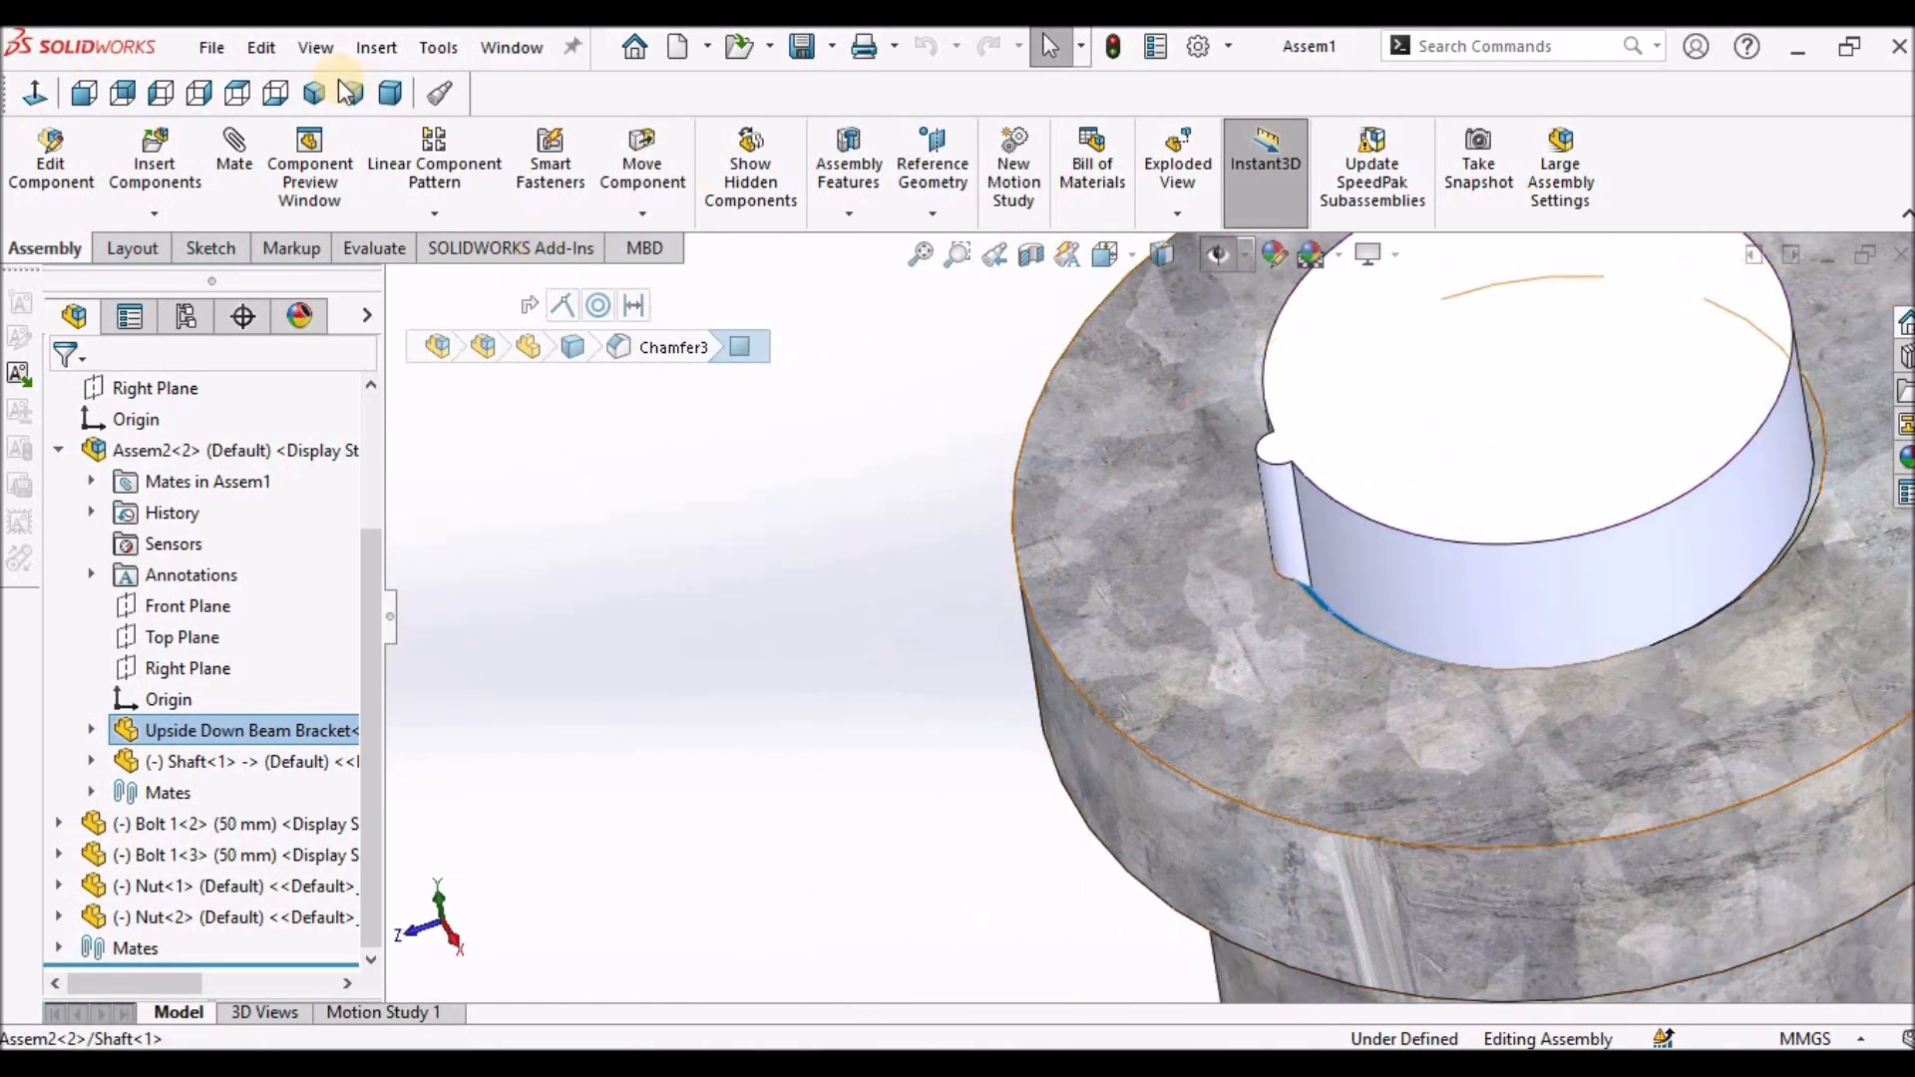
{"action": "left_click", "coordinate": [352, 92]}
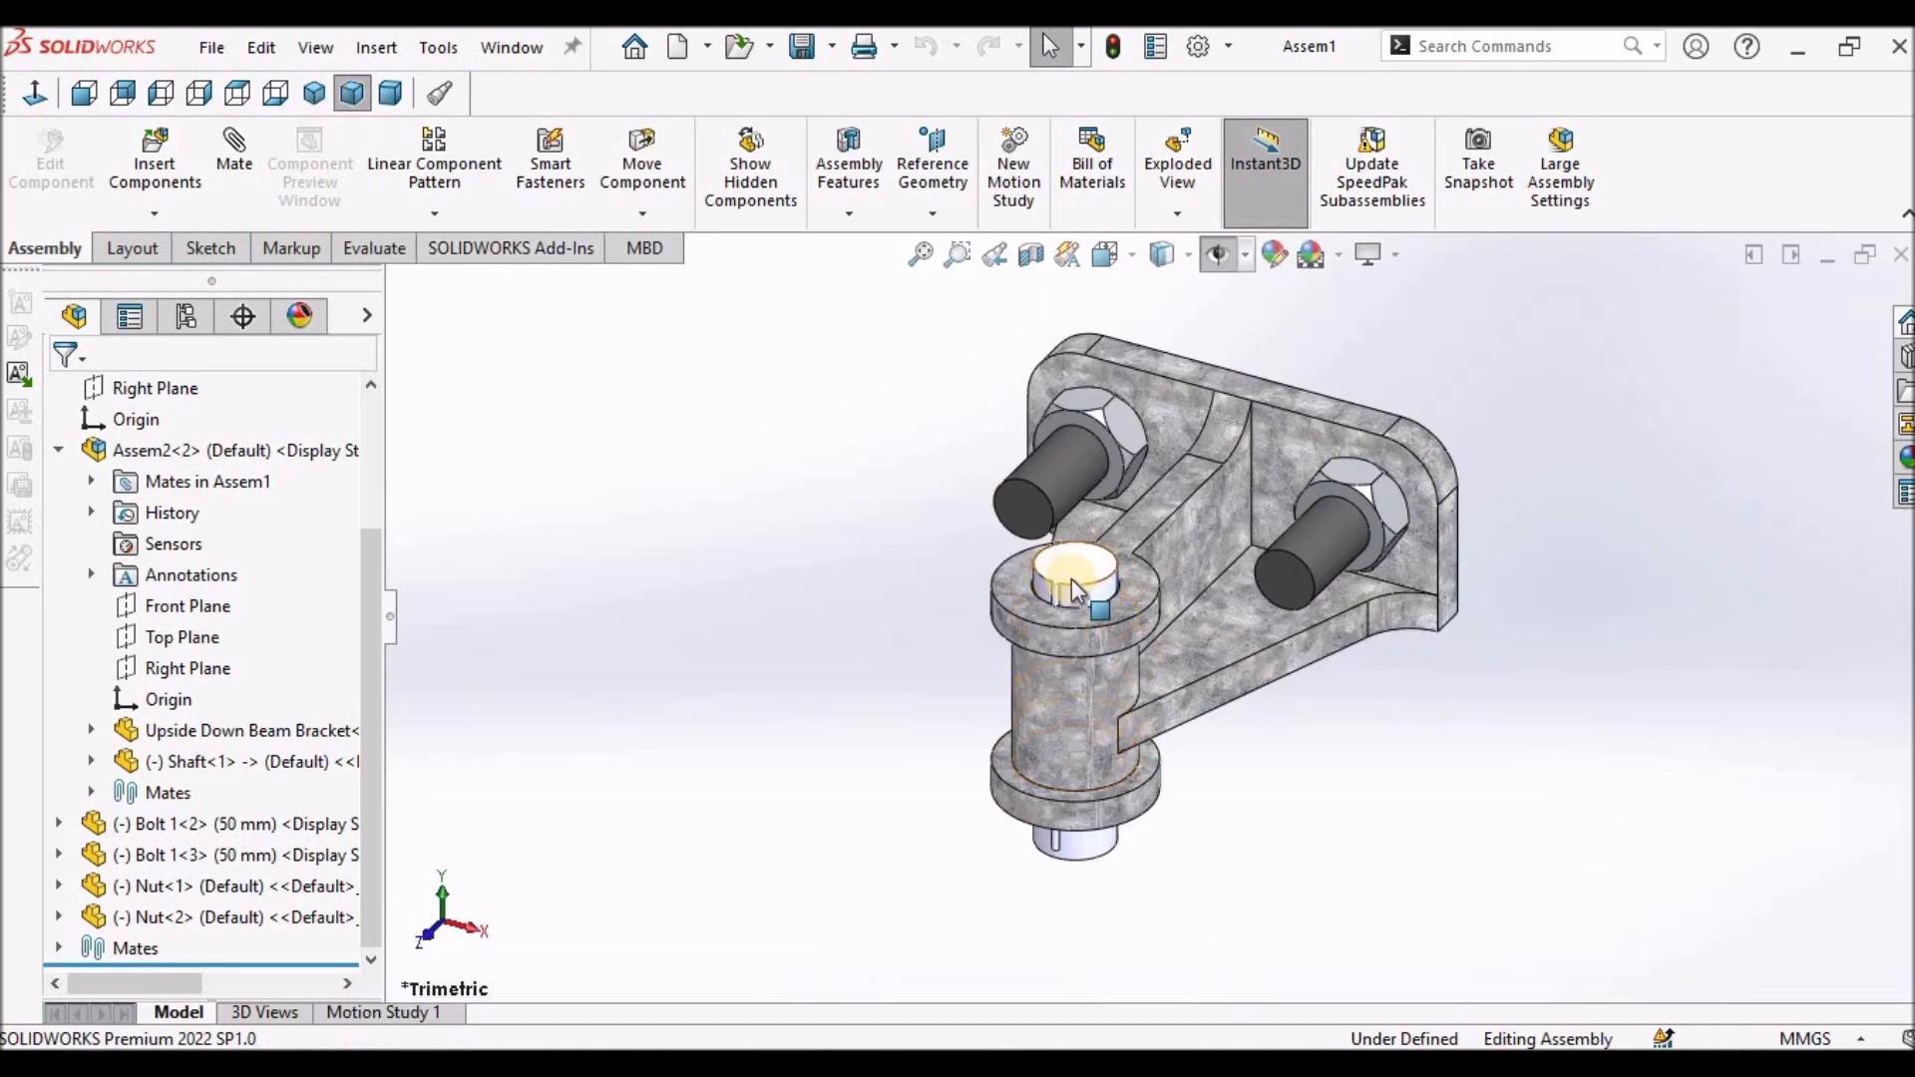
{"action": "scroll", "coordinate": [1071, 579], "scroll_direction": "down", "scroll_amount": 3}
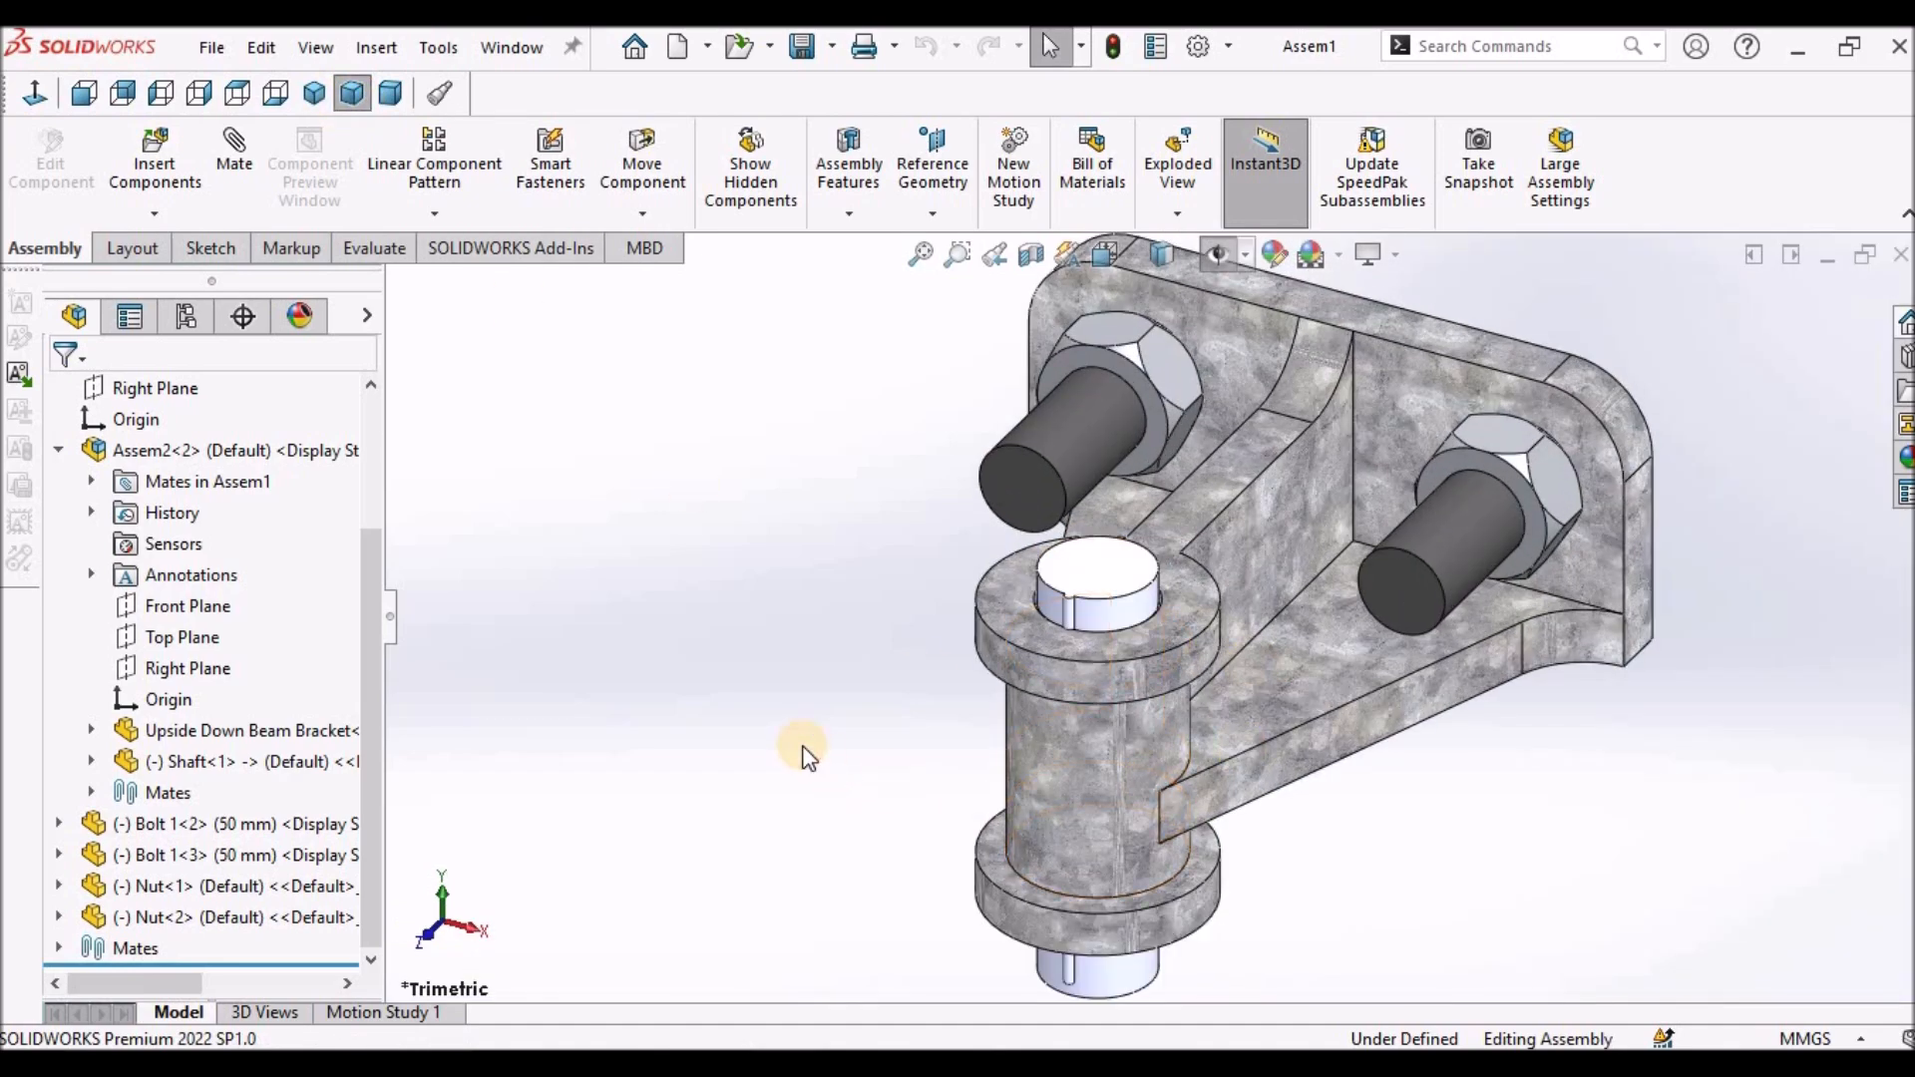